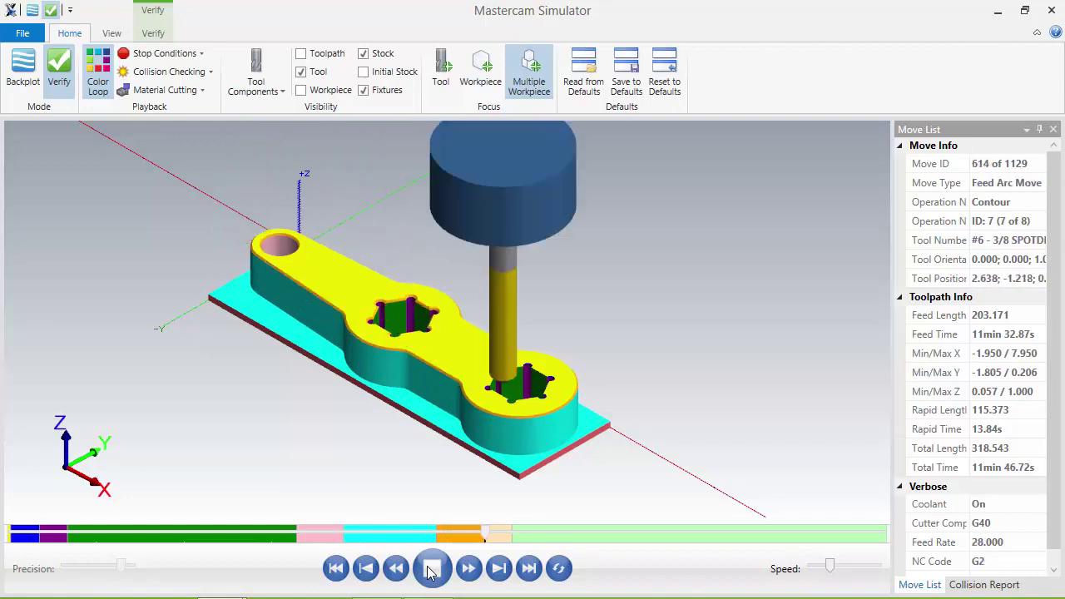
- Run the machining verification to the end and hide the tool to inspect the finished speed handle
{"action": "left_click", "coordinate": [431, 569]}
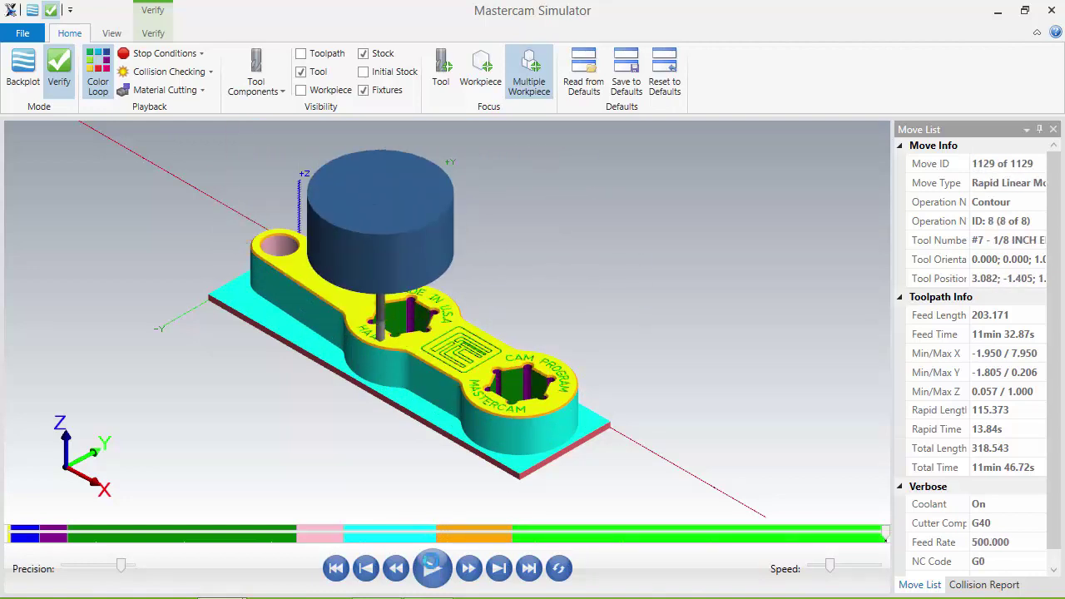
{"action": "middle_click_drag", "start_coordinate": [443, 442], "coordinate": [466, 450]}
{"action": "left_click", "coordinate": [300, 71]}
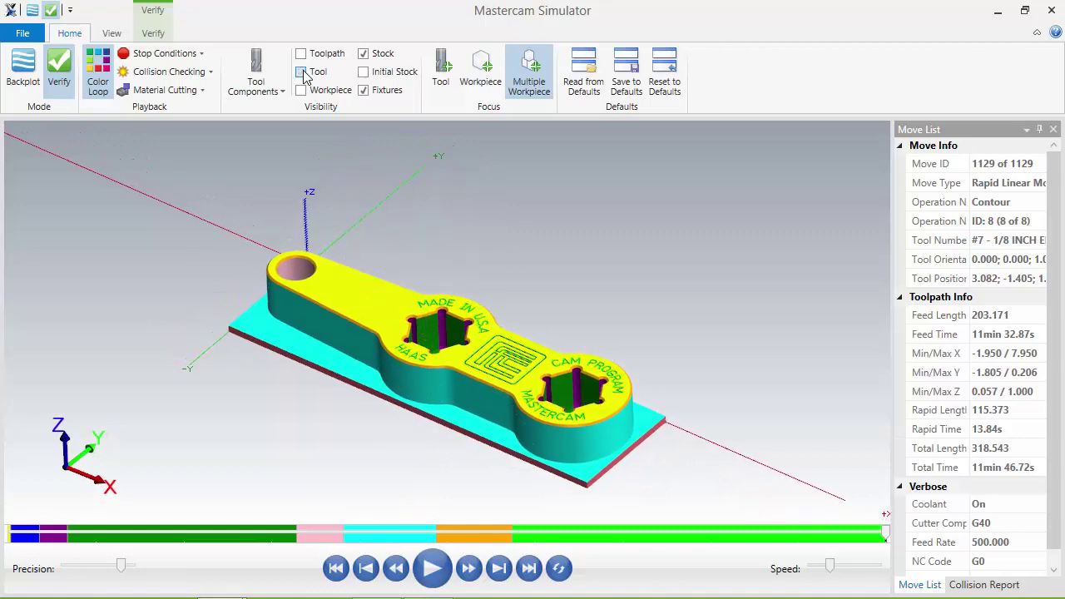
{"action": "middle_click_drag", "start_coordinate": [383, 139], "coordinate": [385, 161]}
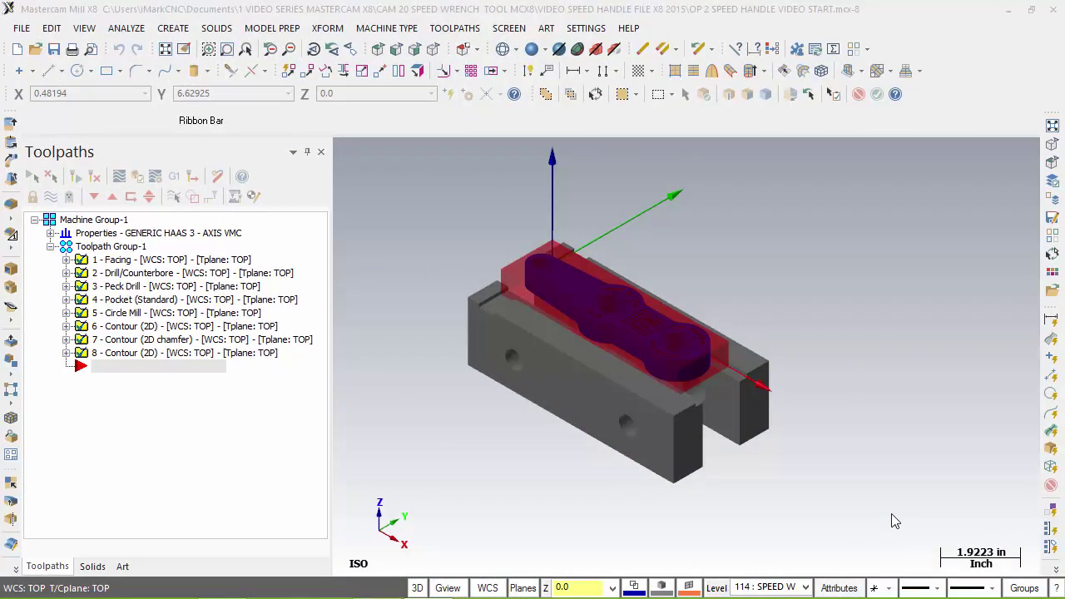
- Expand the Facing operation and widen the Toolpaths manager to read its full NC file name
{"action": "middle_click_drag", "start_coordinate": [837, 490], "coordinate": [836, 488]}
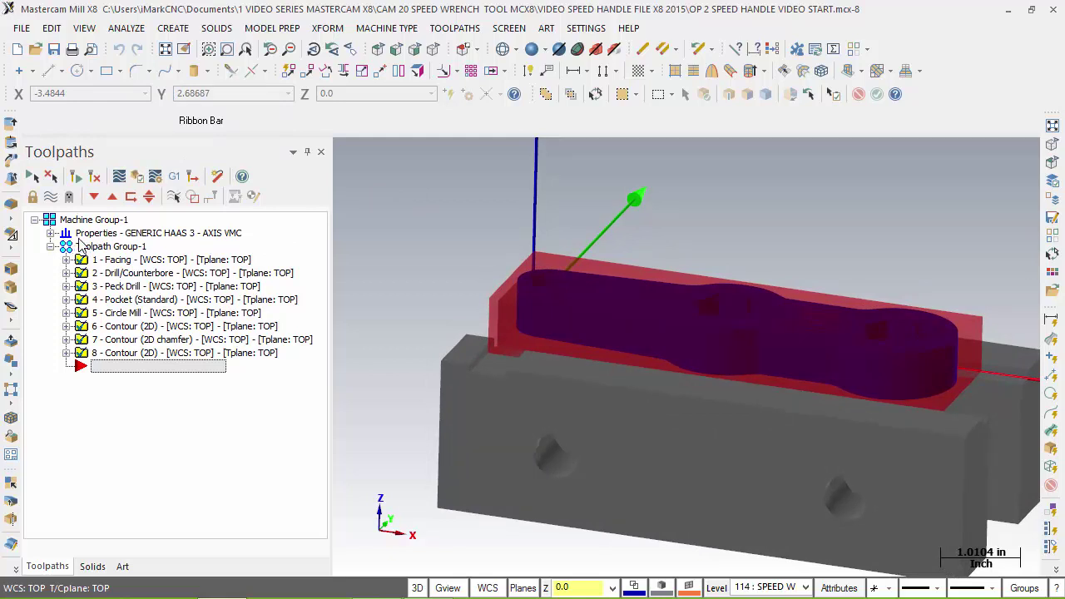
{"action": "key", "text": "ctrl"}
{"action": "left_click", "coordinate": [66, 260]}
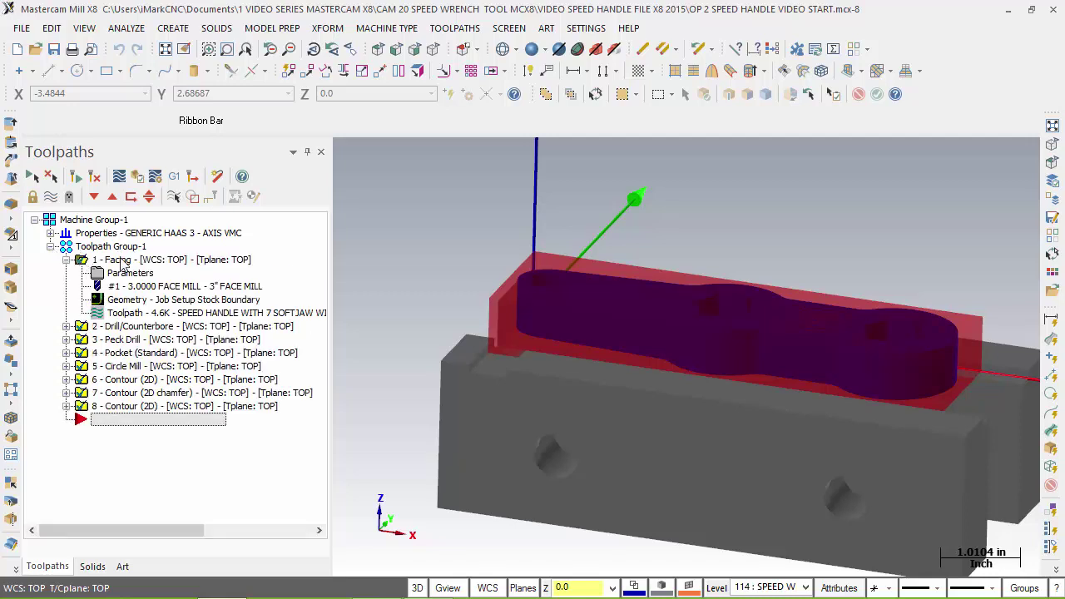
{"action": "key", "text": "ctrl"}
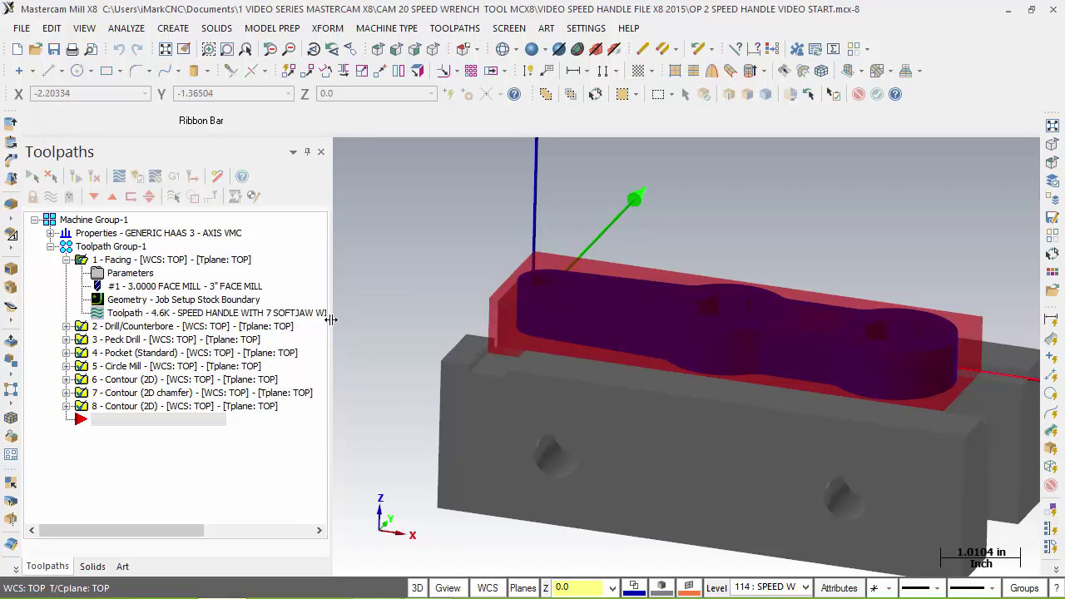
{"action": "left_click_drag", "start_coordinate": [330, 316], "coordinate": [580, 337]}
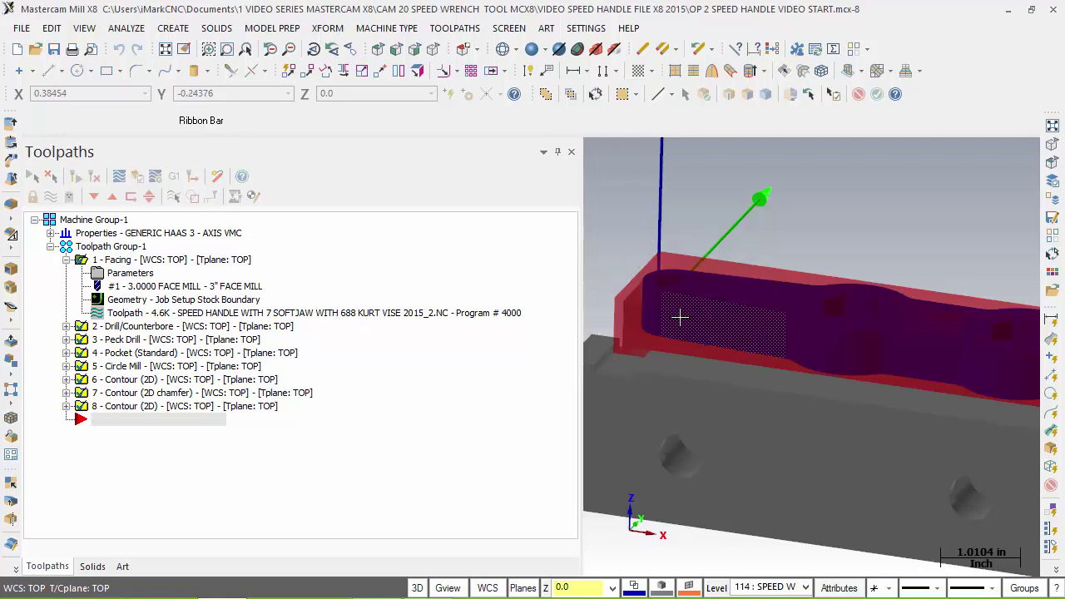
{"action": "left_click", "coordinate": [523, 321]}
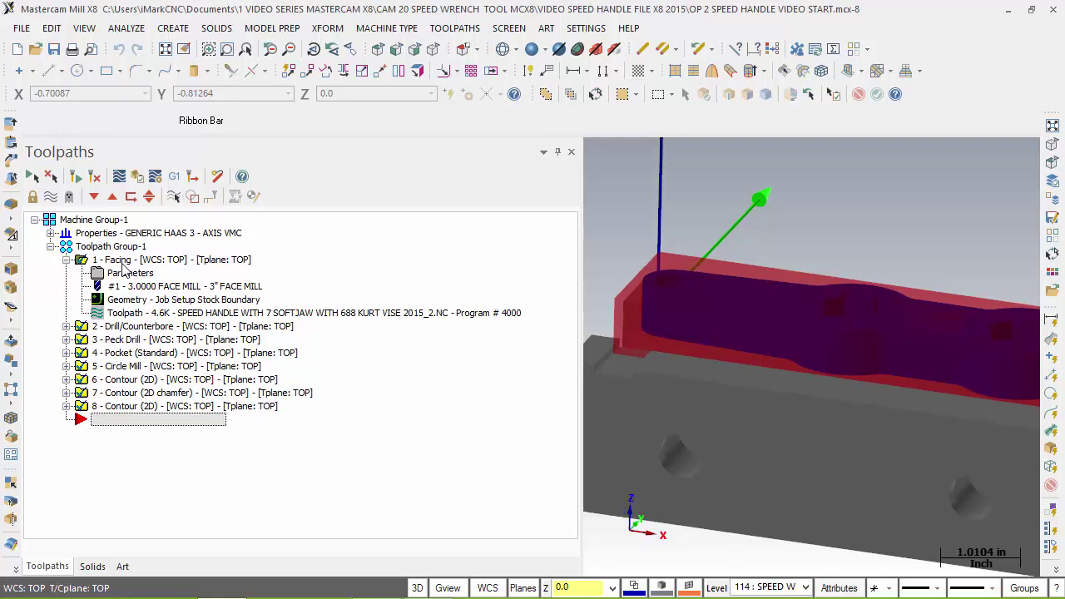
- Change the NC file name of all operations in Toolpath Group-1 to SPEED HANDLE OP 1
{"action": "left_click", "coordinate": [66, 260]}
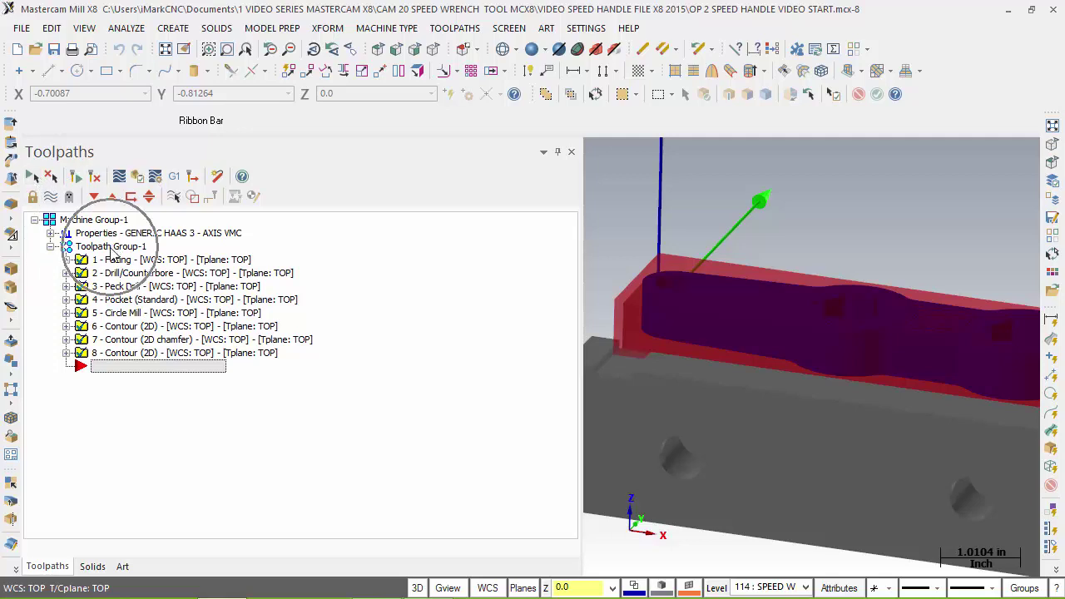
{"action": "right_click", "coordinate": [112, 254]}
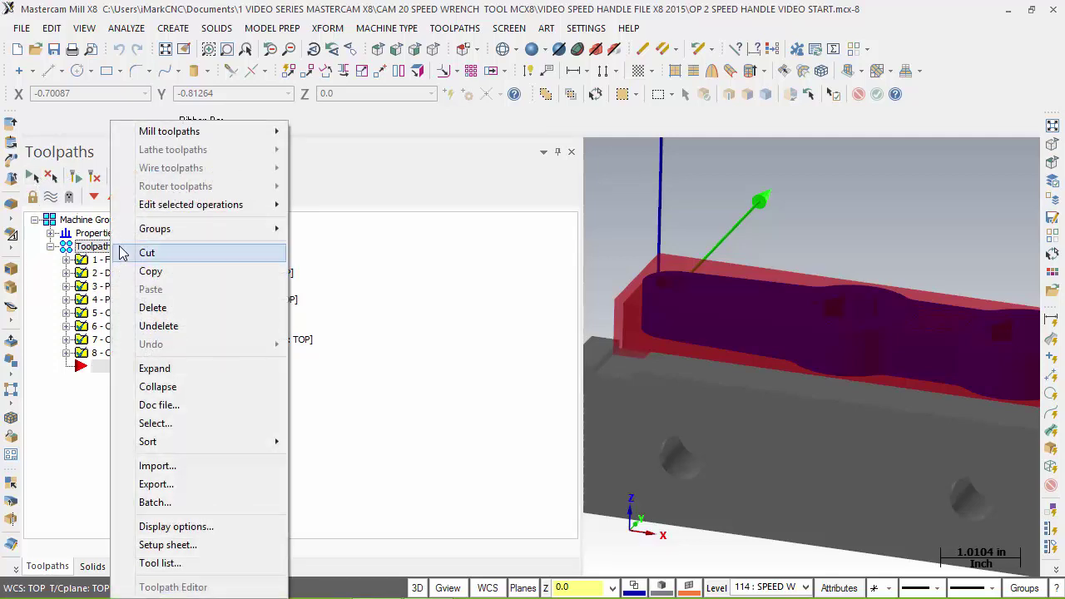
{"action": "mouse_move", "coordinate": [178, 215]}
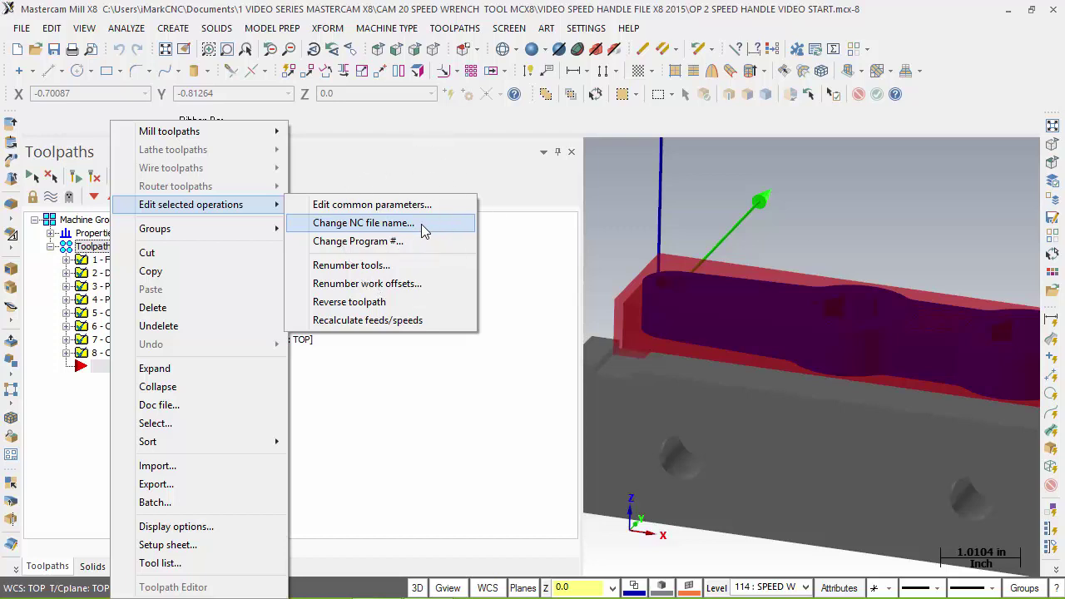
{"action": "left_click", "coordinate": [363, 223]}
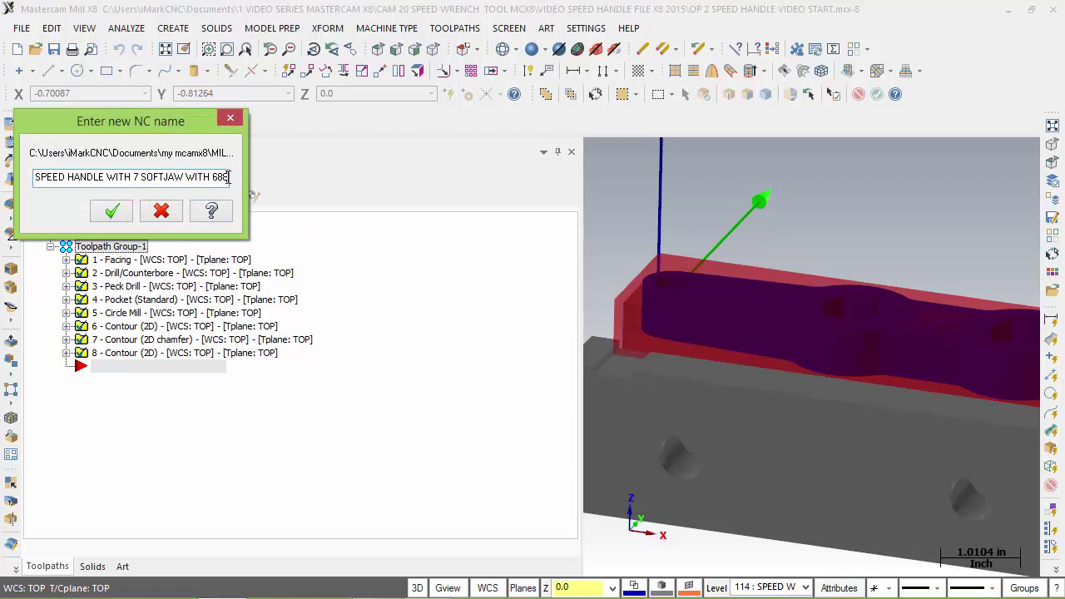
{"action": "left_click_drag", "start_coordinate": [228, 176], "coordinate": [109, 176]}
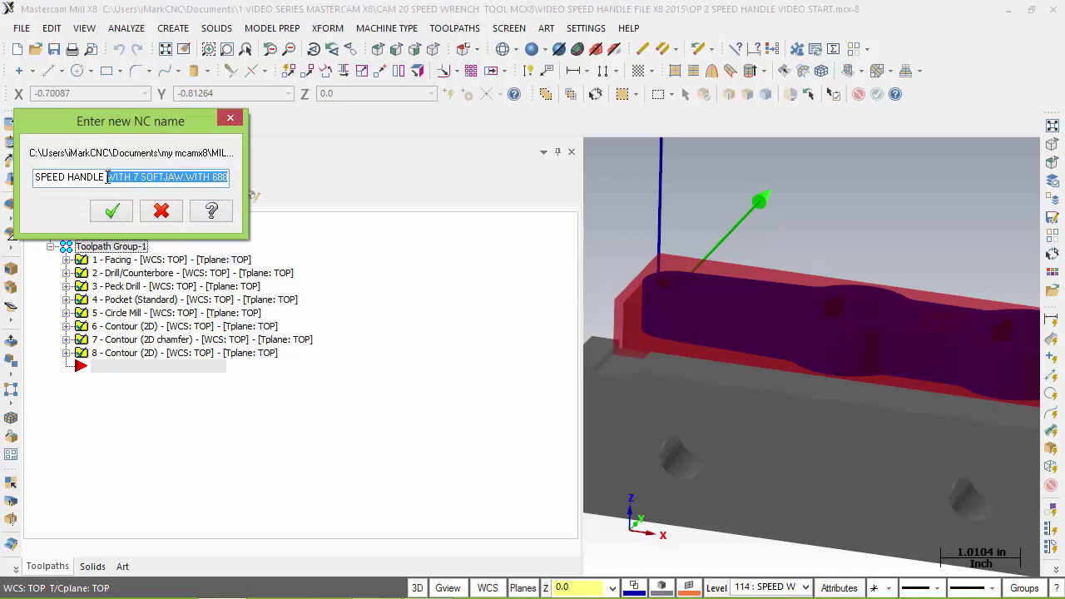
{"action": "type", "text": "KURT VISE 2015_2"}
{"action": "left_click_drag", "start_coordinate": [198, 177], "coordinate": [103, 178]}
{"action": "key", "text": "BackSpace"}
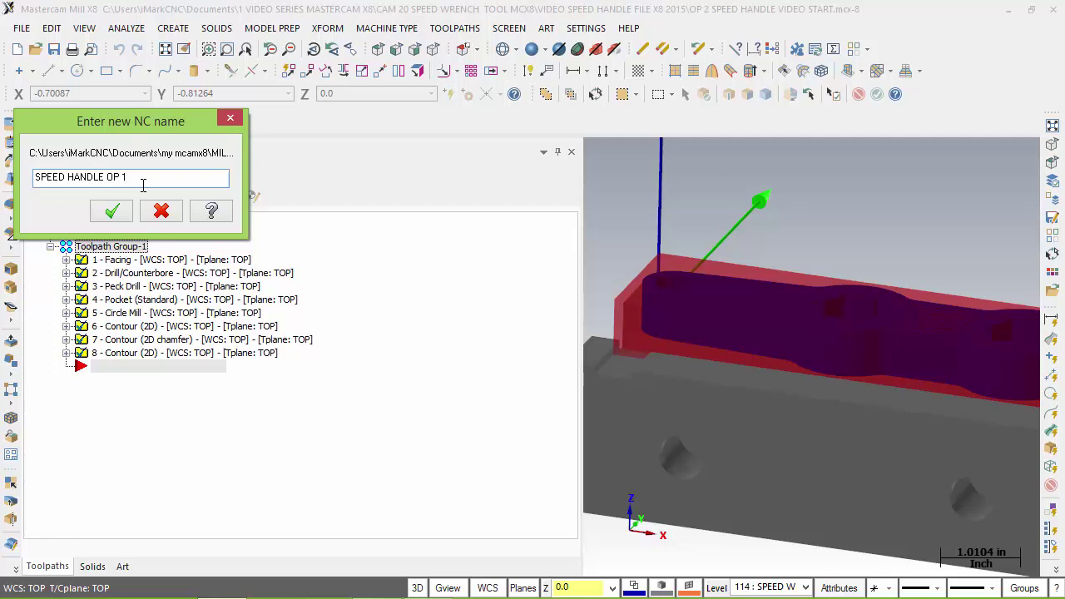
{"action": "type", "text": "OP 1"}
{"action": "left_click", "coordinate": [112, 212]}
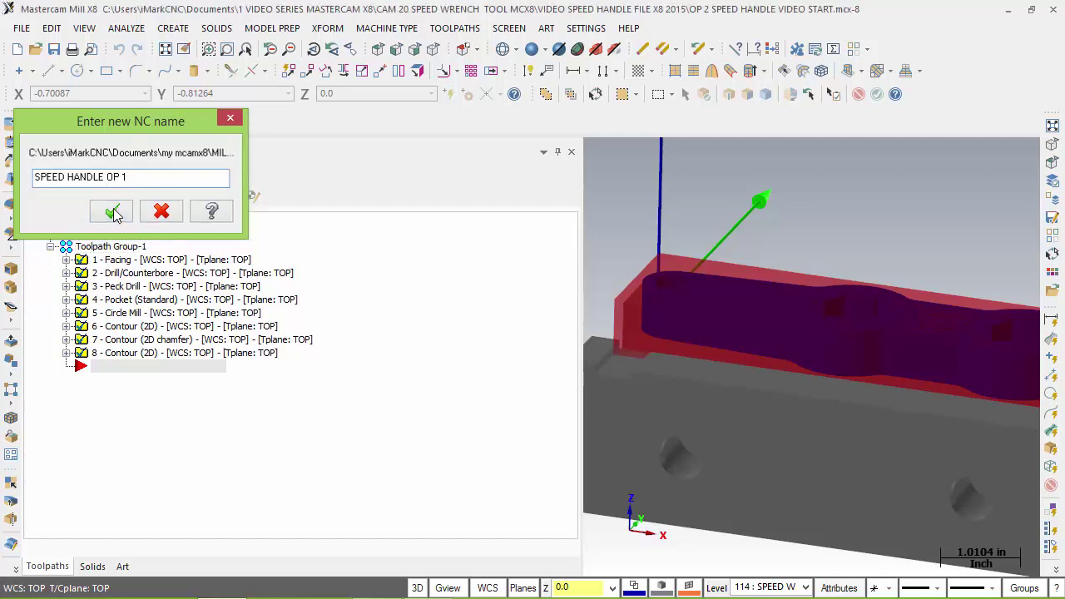
- Check the NC file name in the Facing and last Contour operations, and narrow the Toolpaths manager
{"action": "left_click", "coordinate": [66, 260]}
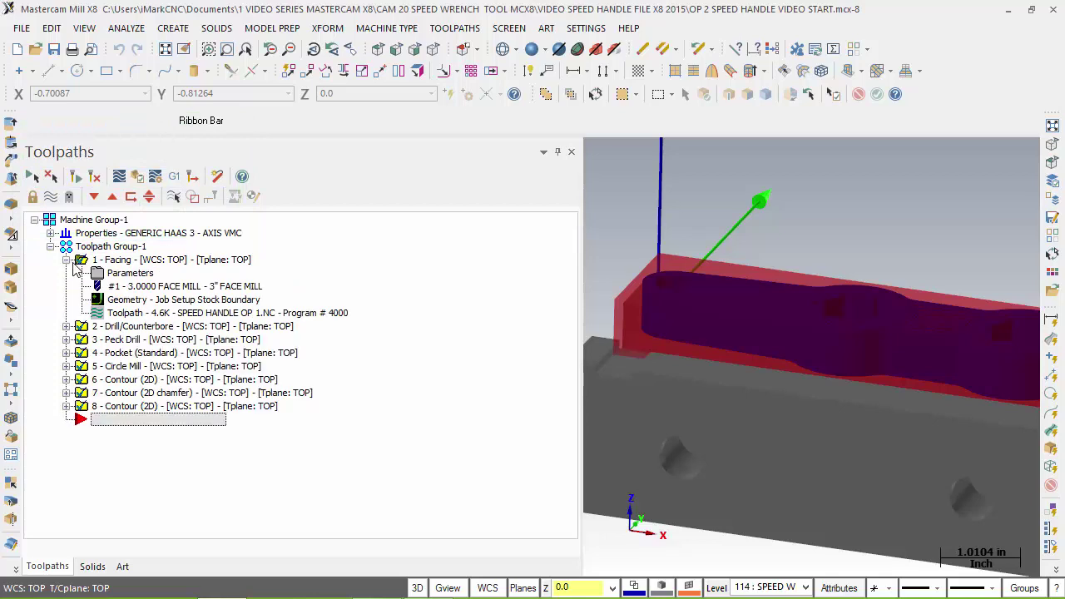
{"action": "left_click", "coordinate": [581, 283]}
{"action": "left_click_drag", "start_coordinate": [581, 283], "coordinate": [395, 283]}
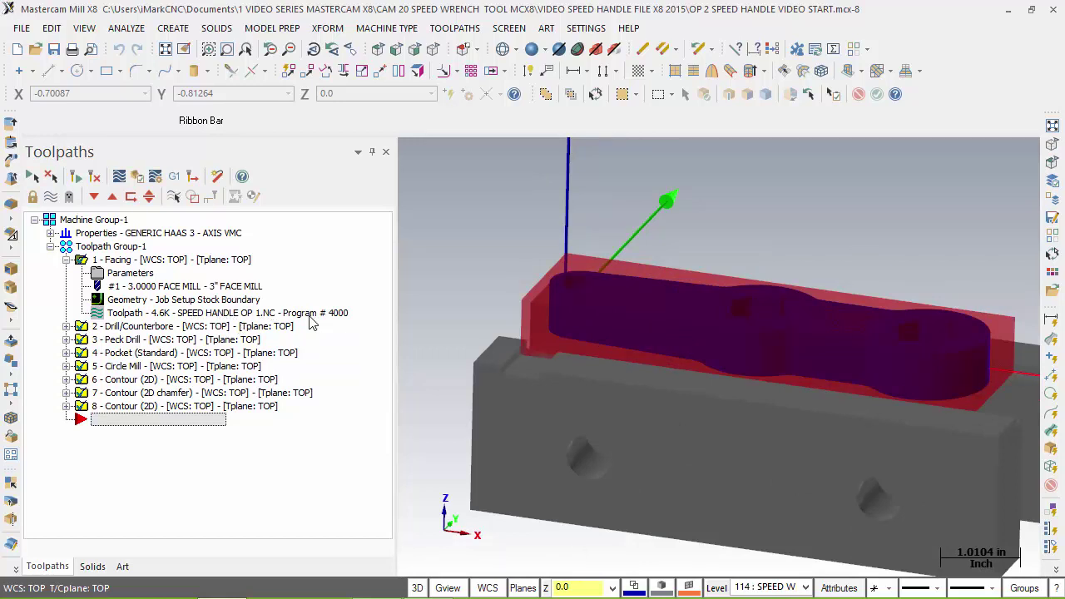
{"action": "left_click", "coordinate": [66, 260]}
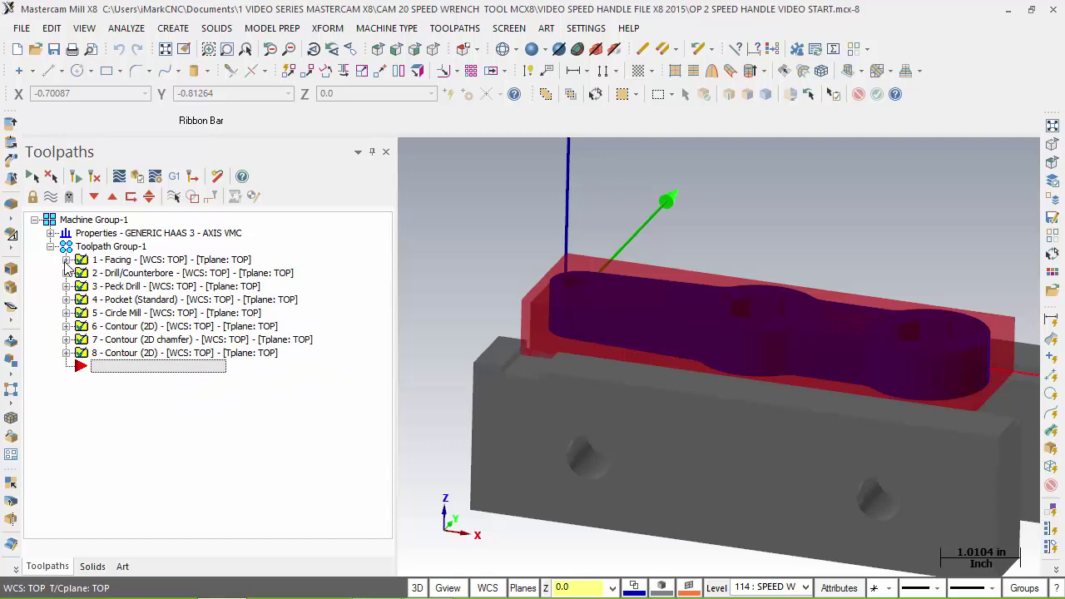
{"action": "left_click", "coordinate": [107, 248]}
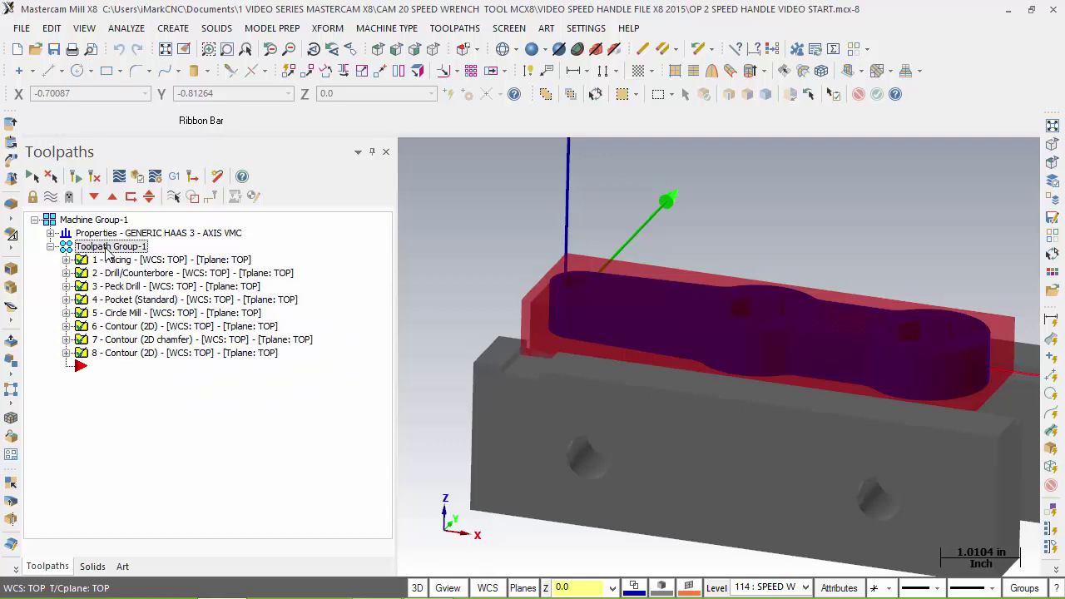
{"action": "left_click", "coordinate": [67, 353]}
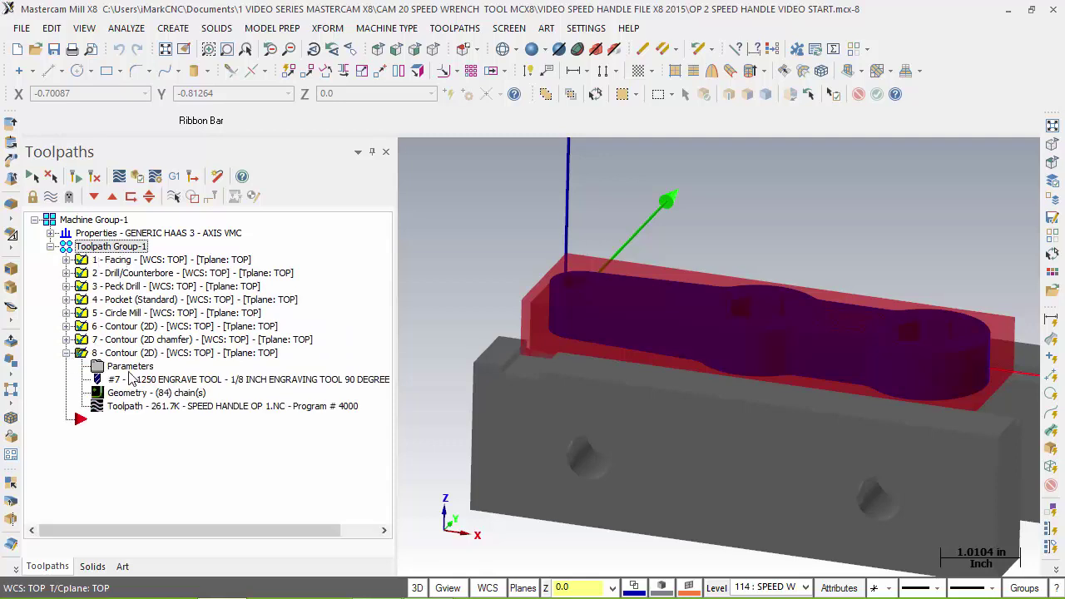
{"action": "left_click", "coordinate": [66, 353]}
- Reopen the NC file name setting for Toolpath Group-1 and accept SPEED HANDLE OP 1
{"action": "right_click", "coordinate": [100, 251]}
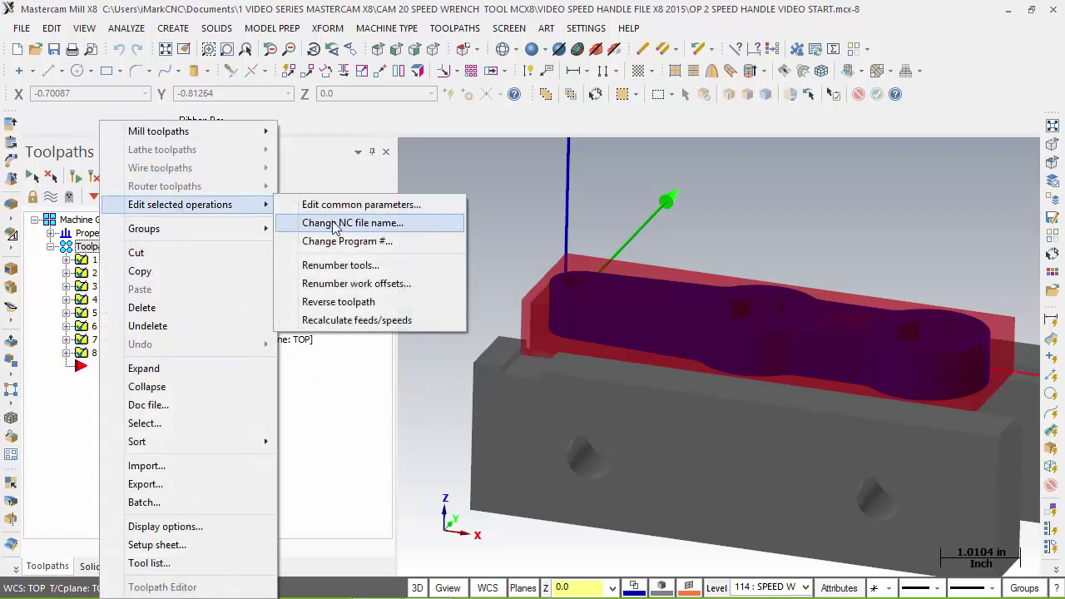
{"action": "left_click", "coordinate": [353, 223]}
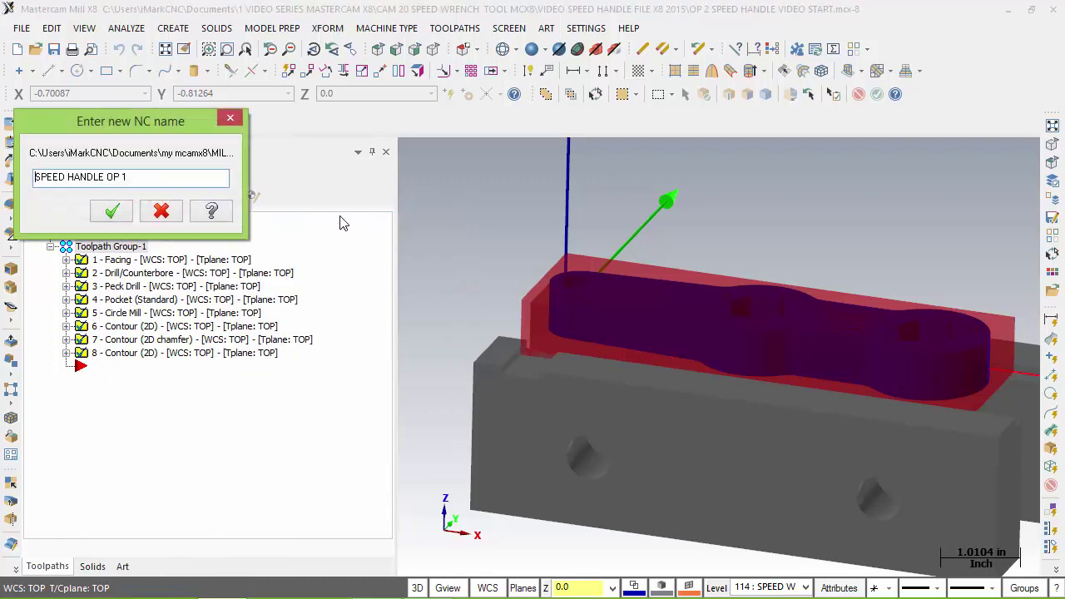
{"action": "left_click", "coordinate": [112, 212]}
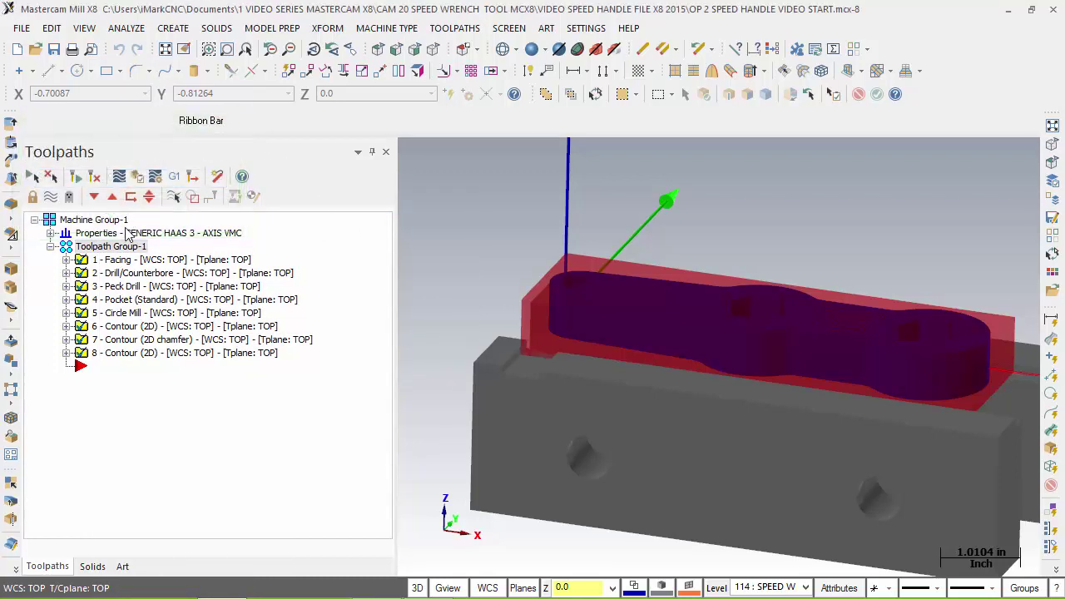
- Open the program number setting for Toolpath Group-1's operations and accept 4000
{"action": "right_click", "coordinate": [124, 248]}
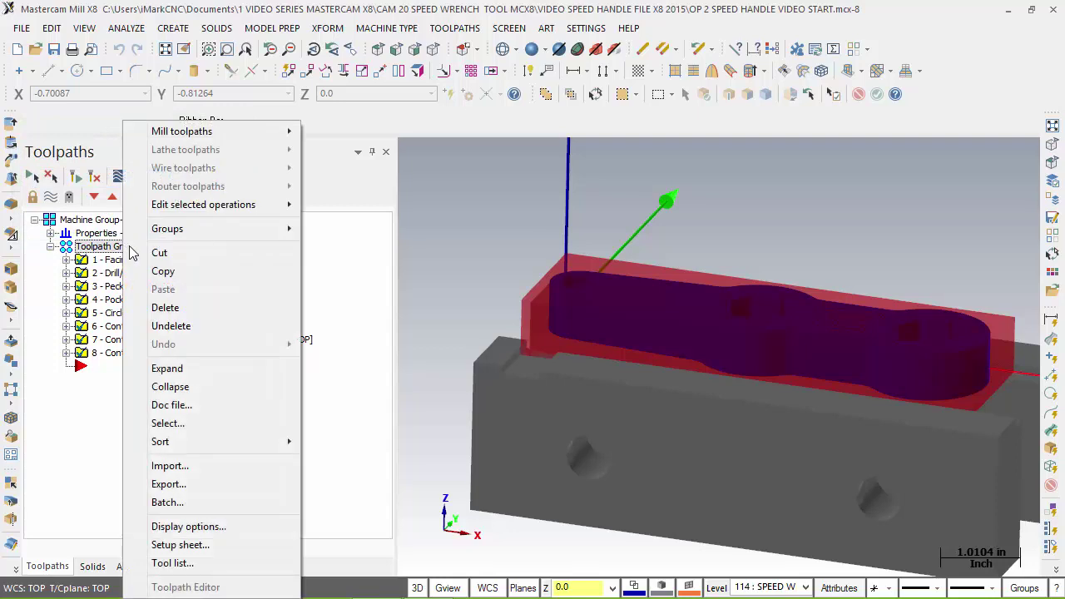
{"action": "mouse_move", "coordinate": [194, 208]}
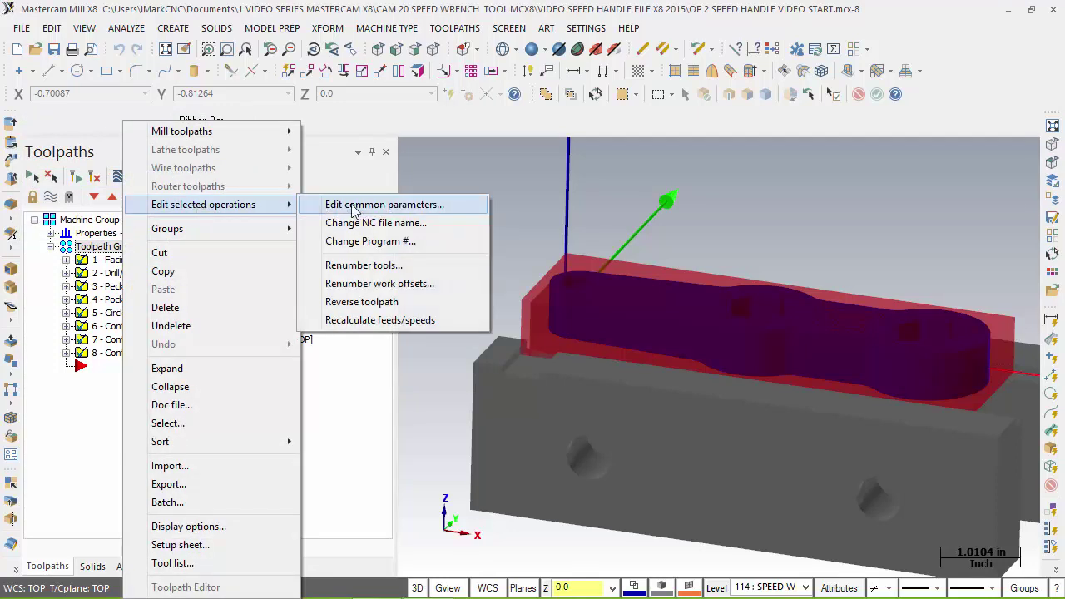
{"action": "left_click", "coordinate": [370, 241]}
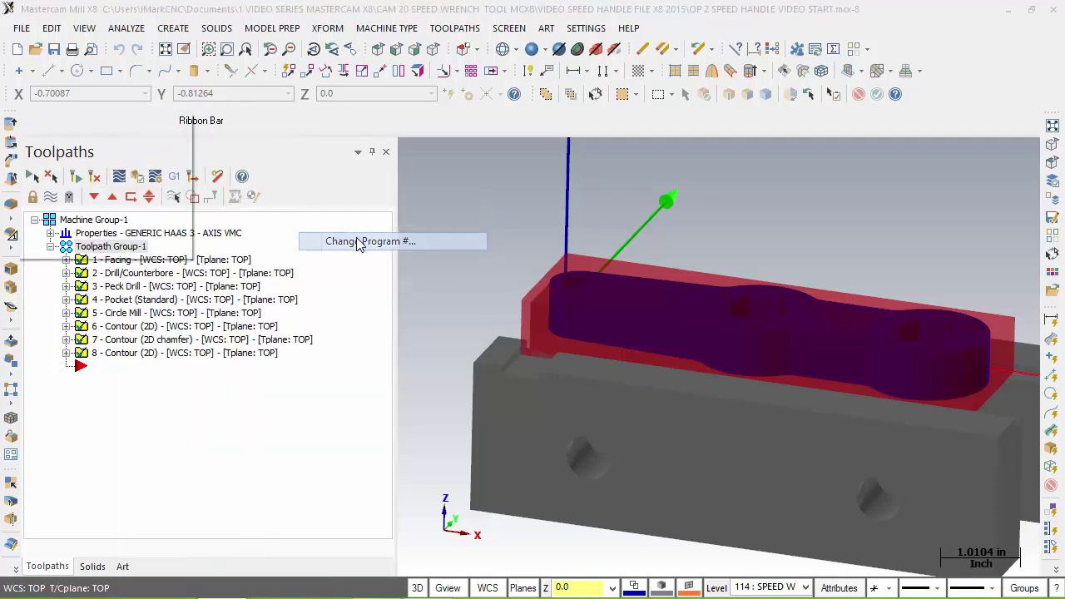
{"action": "left_click", "coordinate": [52, 230]}
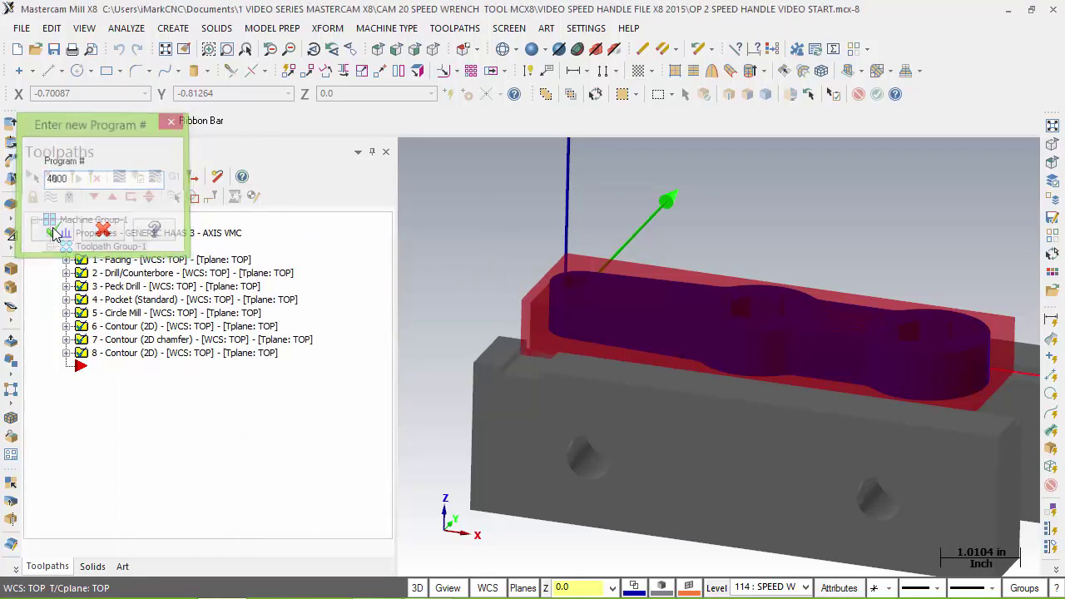
- Check the program number listed in the Facing and Circle Mill operations, collapsing both again
{"action": "left_click", "coordinate": [66, 260]}
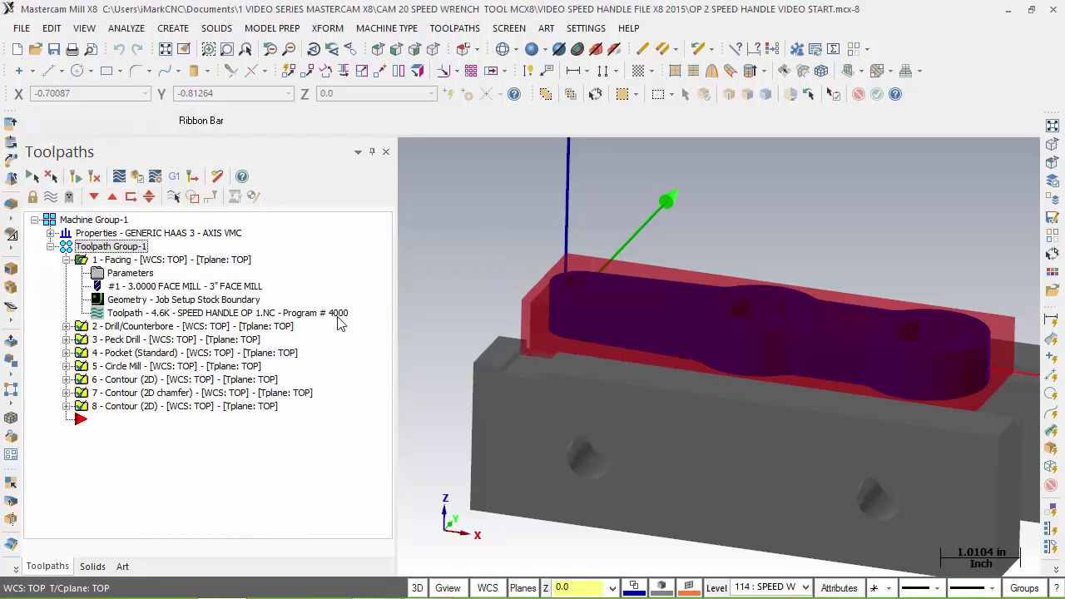
{"action": "left_click", "coordinate": [66, 367]}
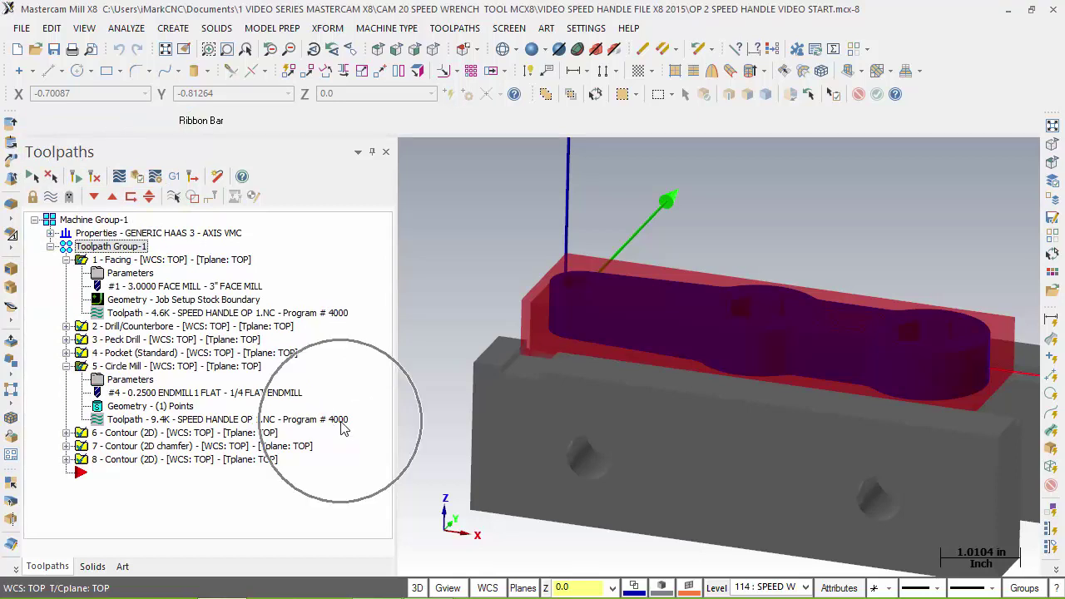
{"action": "left_click", "coordinate": [66, 366]}
{"action": "left_click", "coordinate": [66, 260]}
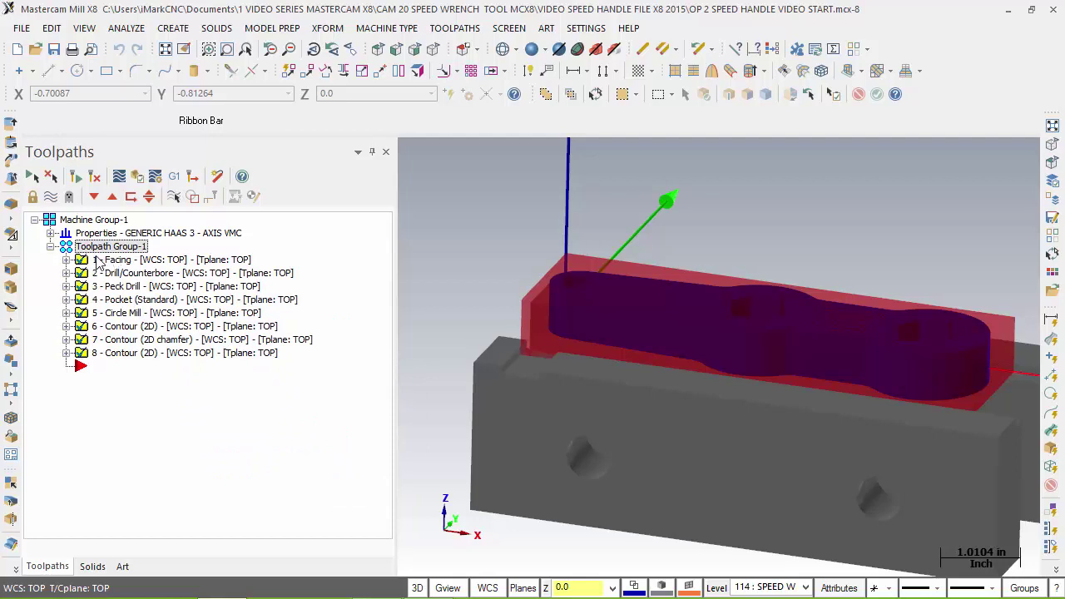
- Rename Toolpath Group-1 as SPEED HANDLE OP 1
{"action": "right_click", "coordinate": [100, 252]}
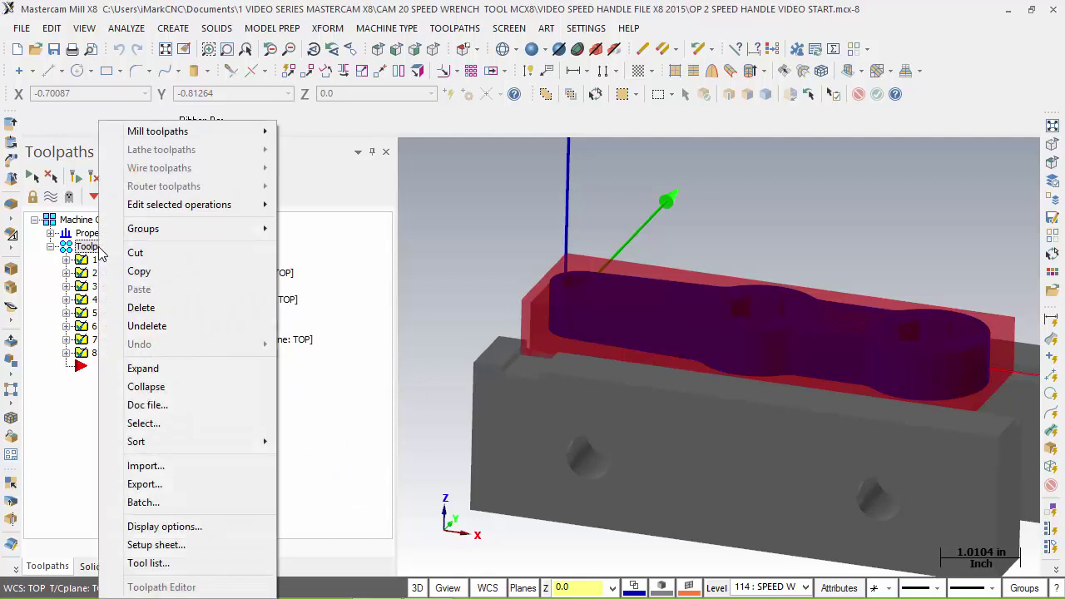
{"action": "mouse_move", "coordinate": [148, 233]}
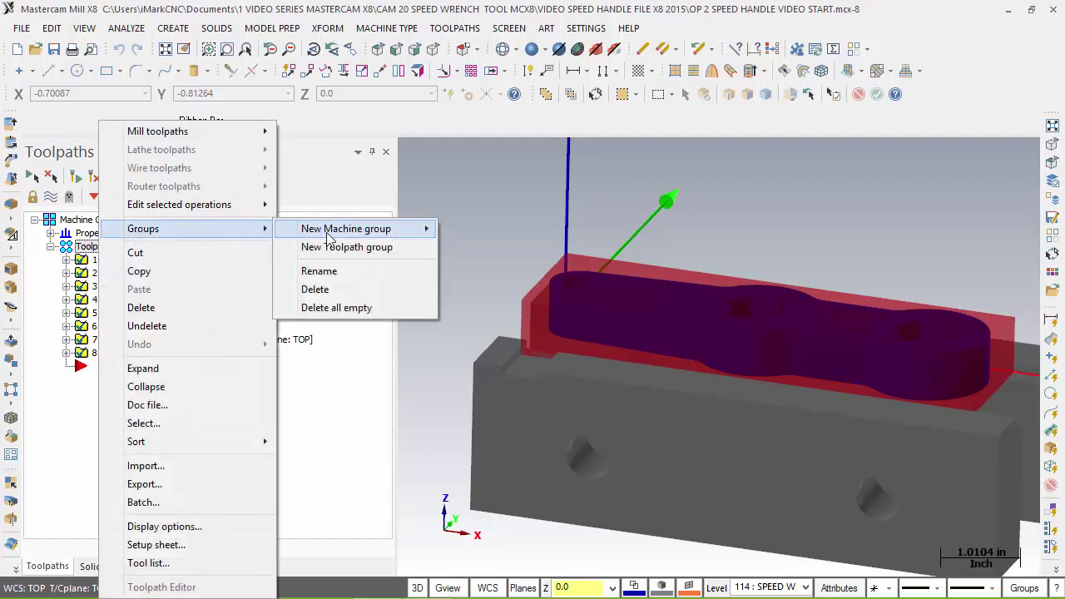
{"action": "mouse_move", "coordinate": [373, 241]}
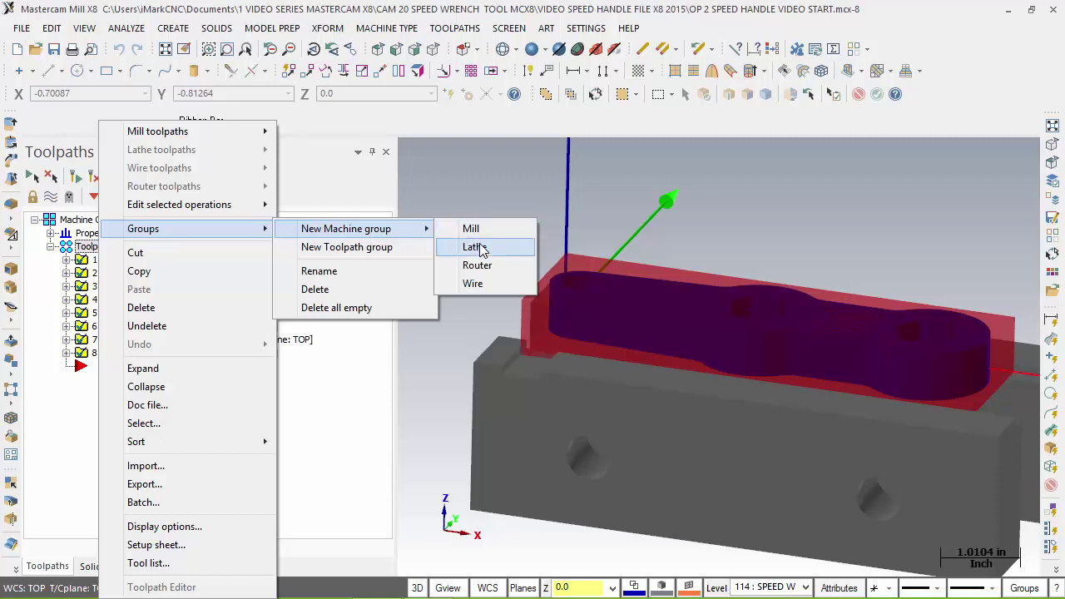
{"action": "left_click", "coordinate": [354, 231]}
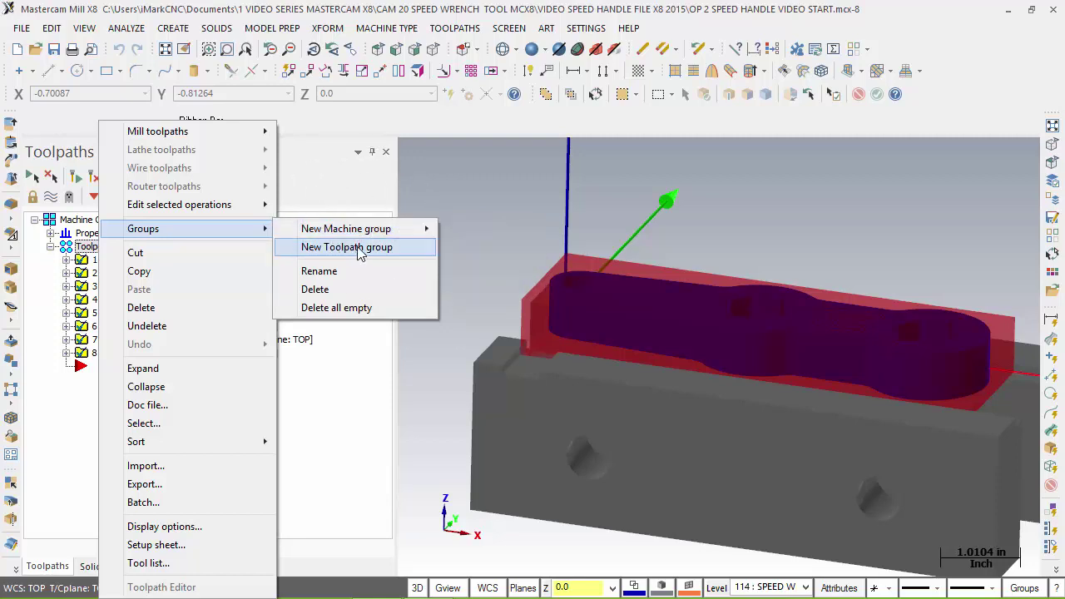
{"action": "left_click", "coordinate": [358, 249]}
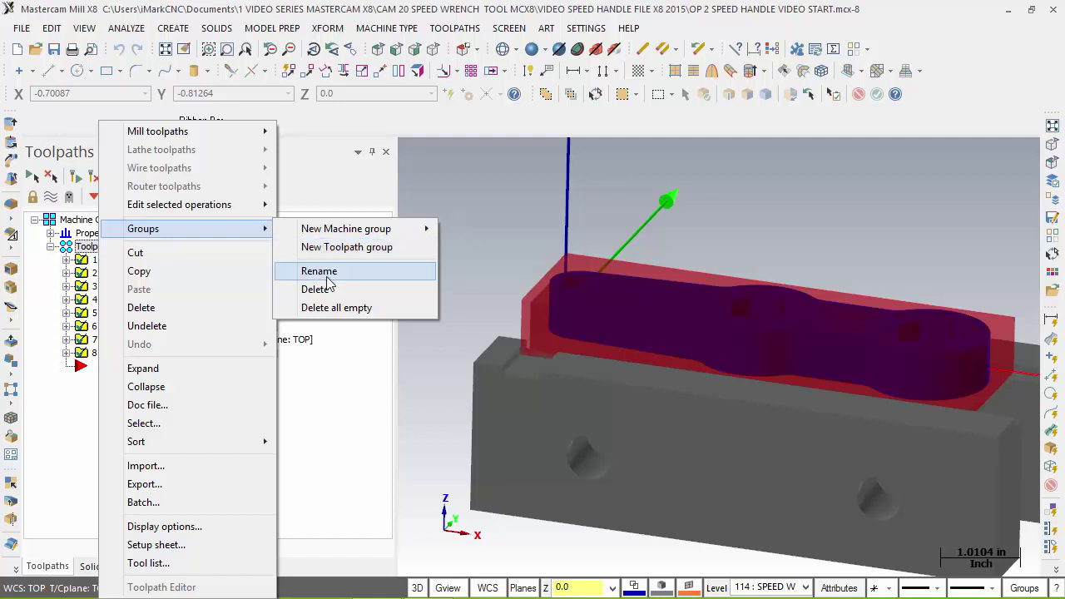
{"action": "left_click", "coordinate": [336, 275]}
{"action": "left_click", "coordinate": [338, 275]}
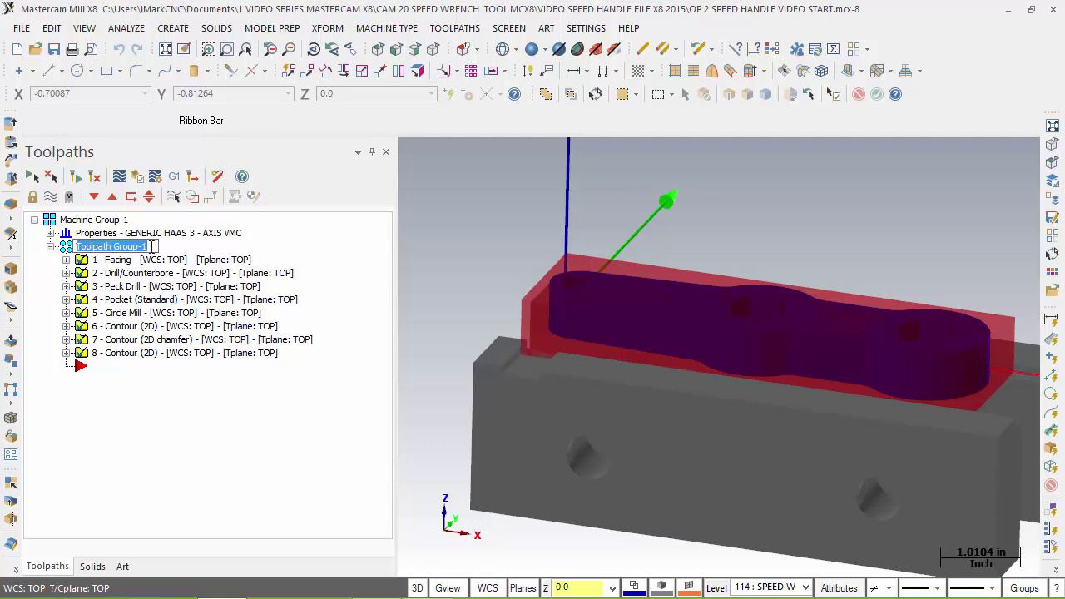
{"action": "type", "text": "SPEED"}
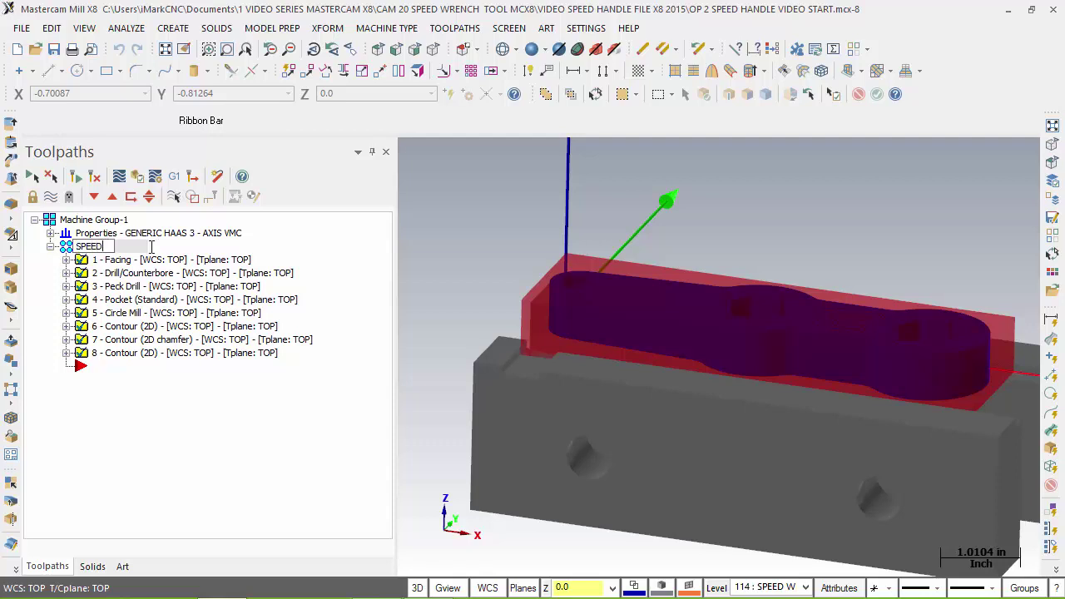
{"action": "type", "text": " HANDLE OP 1"}
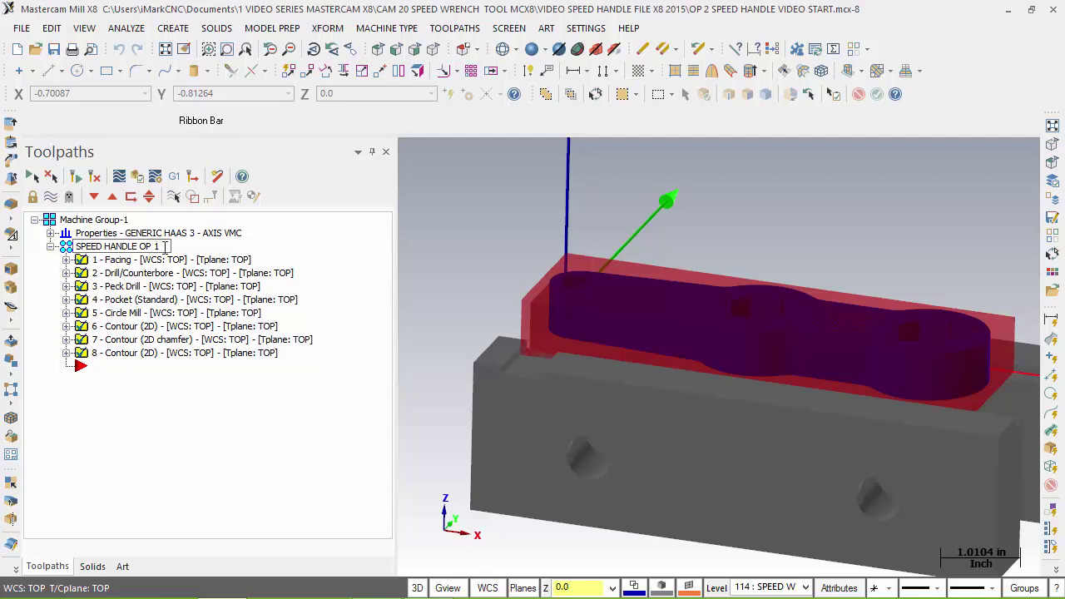
{"action": "left_click", "coordinate": [110, 373]}
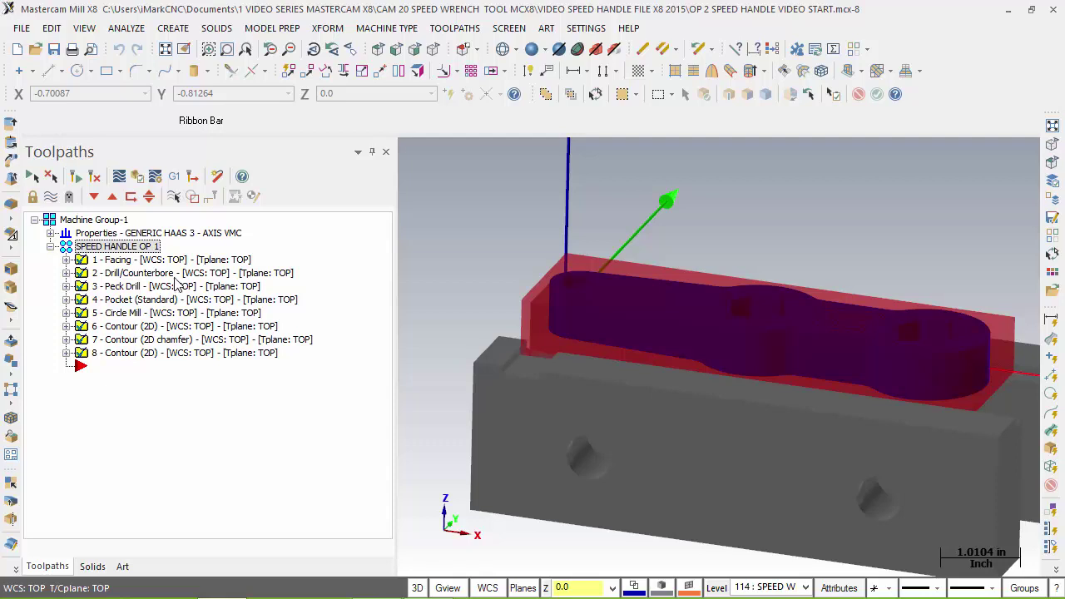
- Verify the first-operation toolpaths in a faster simulation, show the tool over the finished part, and close the simulator
{"action": "scroll", "coordinate": [733, 300], "scroll_direction": "down", "scroll_amount": 1}
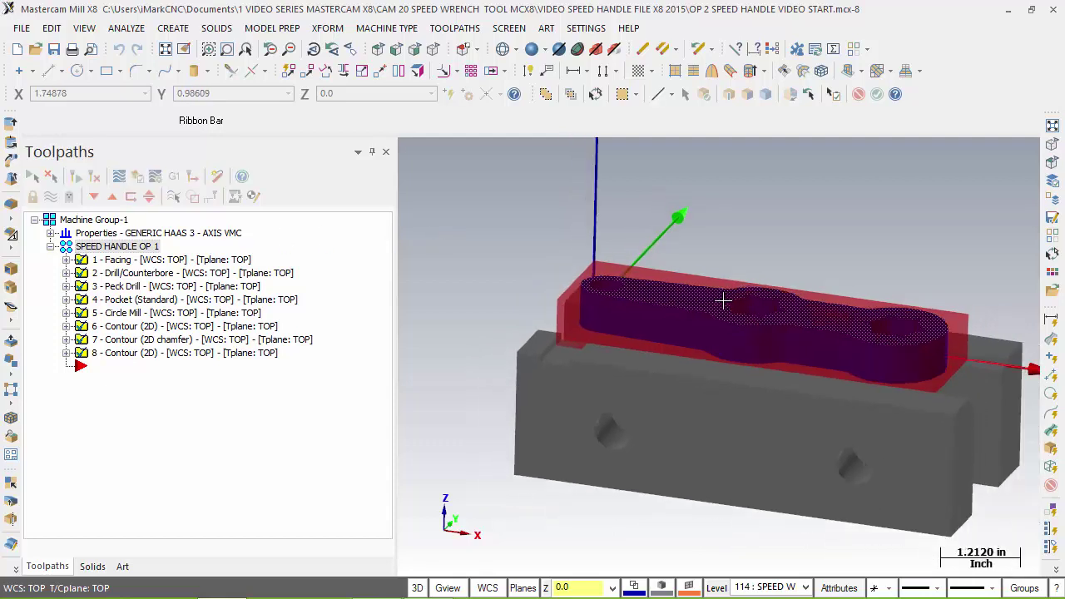
{"action": "scroll", "coordinate": [717, 301], "scroll_direction": "down", "scroll_amount": 1}
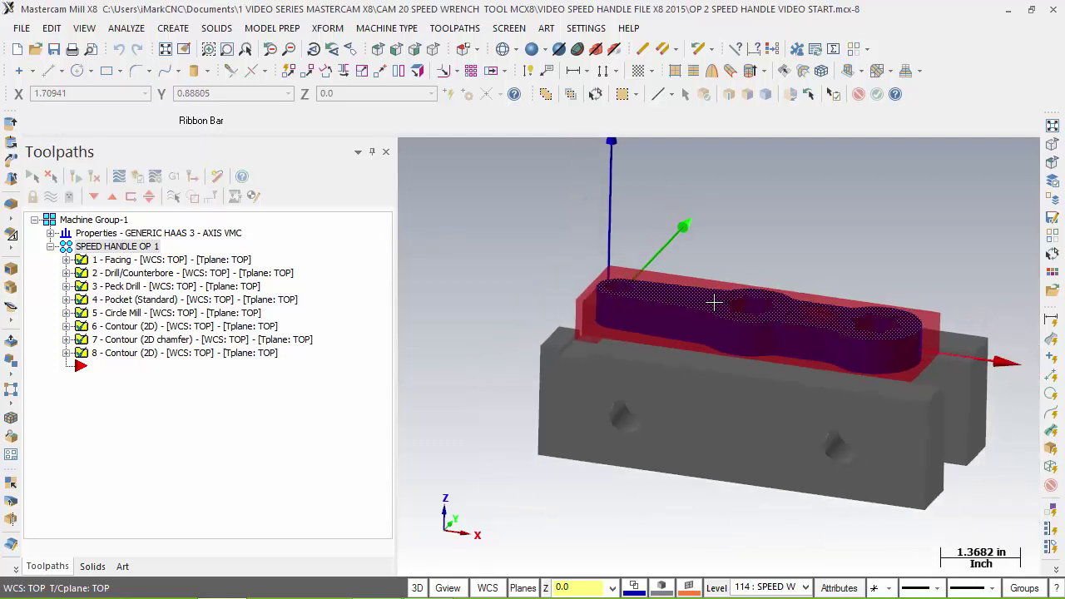
{"action": "left_click", "coordinate": [138, 178]}
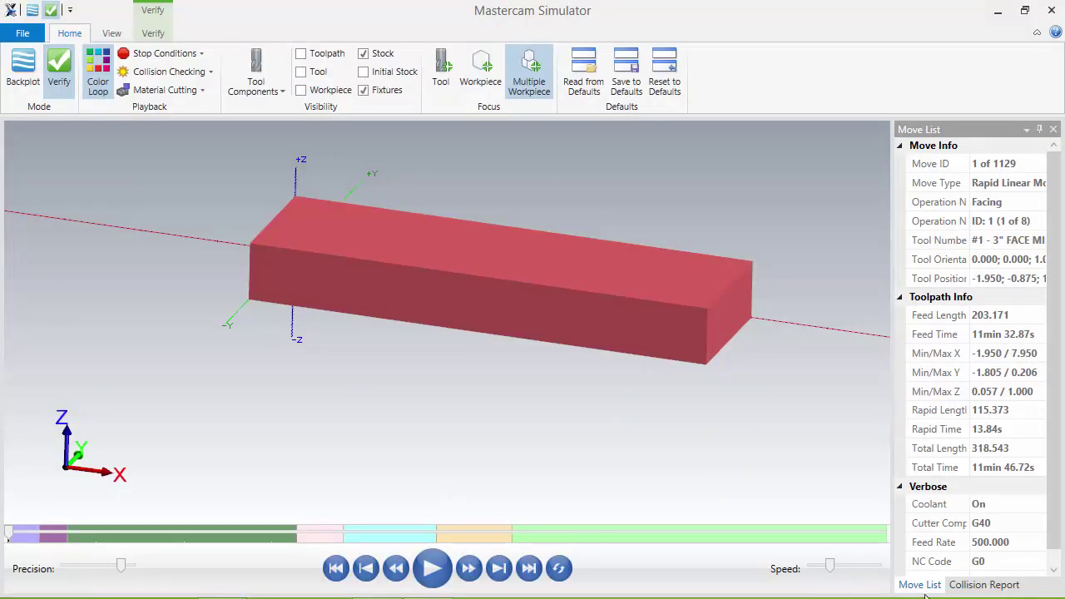
{"action": "left_click_drag", "start_coordinate": [829, 567], "coordinate": [848, 566]}
{"action": "left_click", "coordinate": [432, 568]}
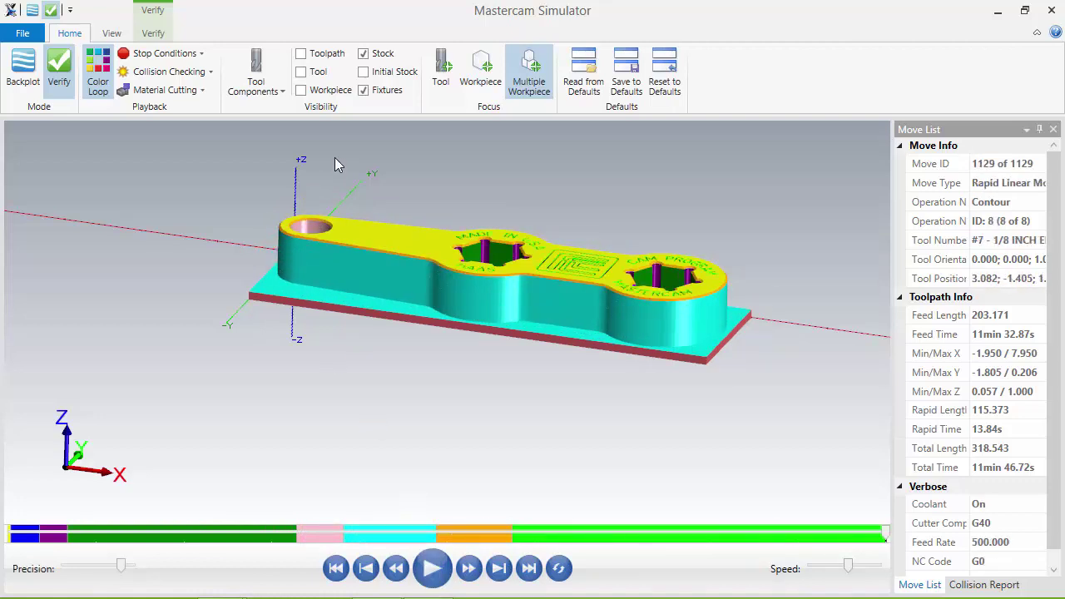
{"action": "left_click", "coordinate": [301, 71]}
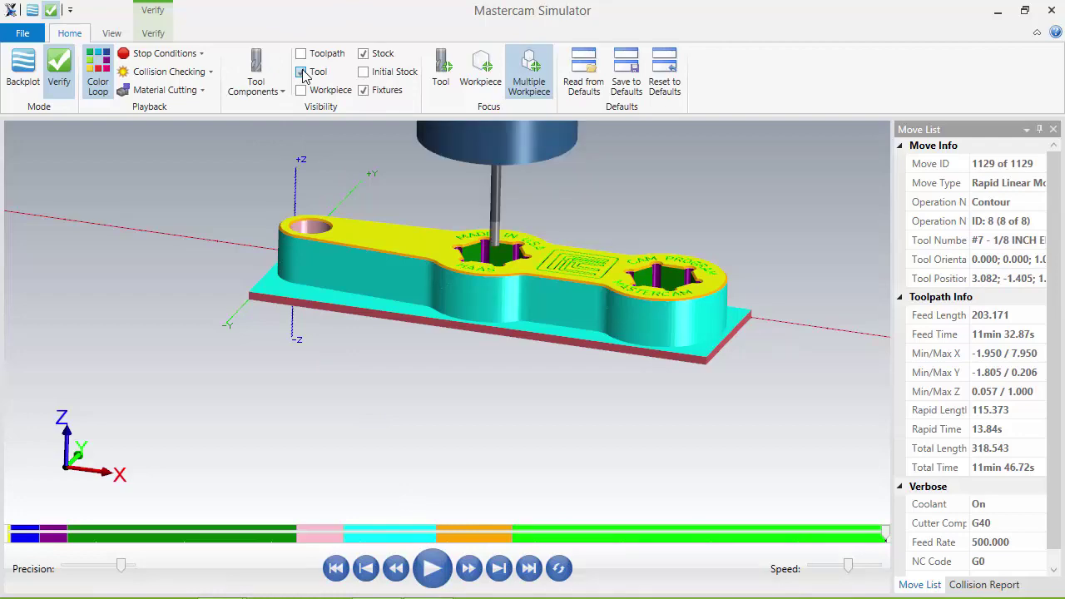
{"action": "left_click", "coordinate": [1052, 10]}
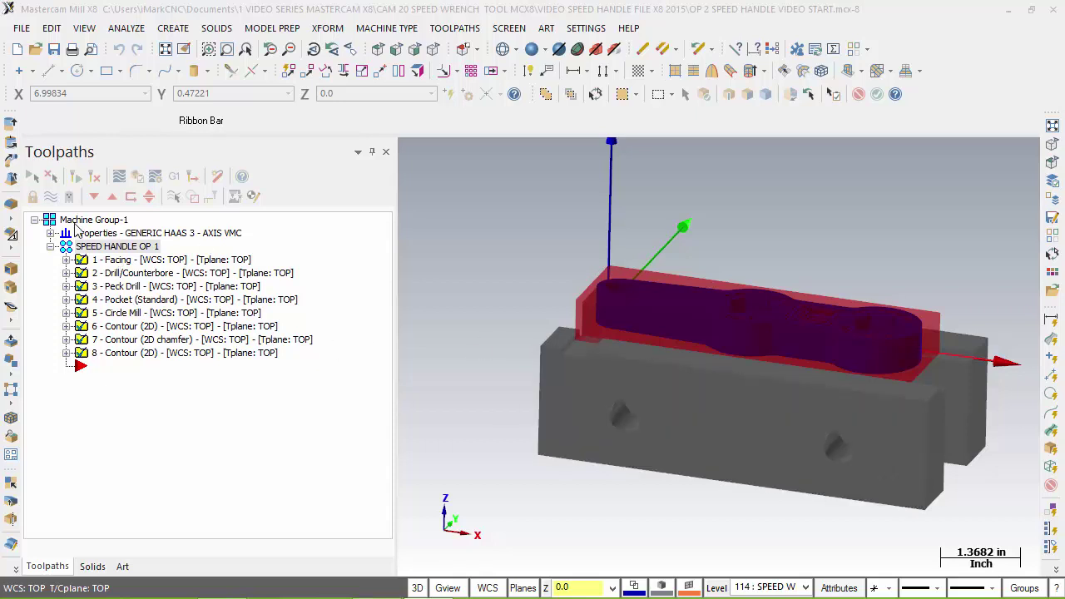
- Add a new toolpath group named SPEED HANDLE OP 2 under Machine Group-1
{"action": "left_click", "coordinate": [92, 221]}
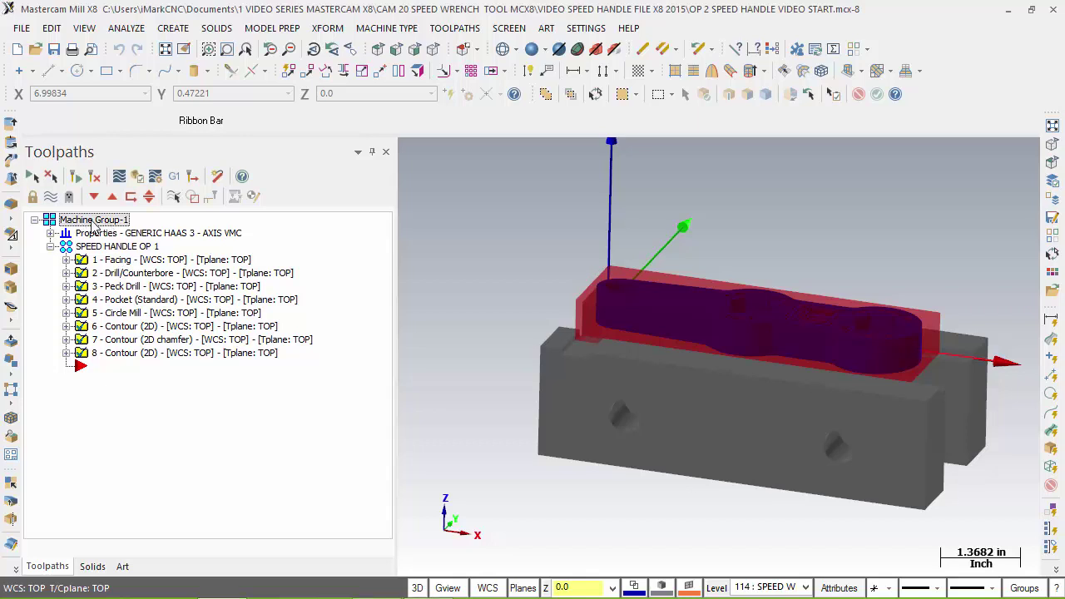
{"action": "right_click", "coordinate": [92, 223]}
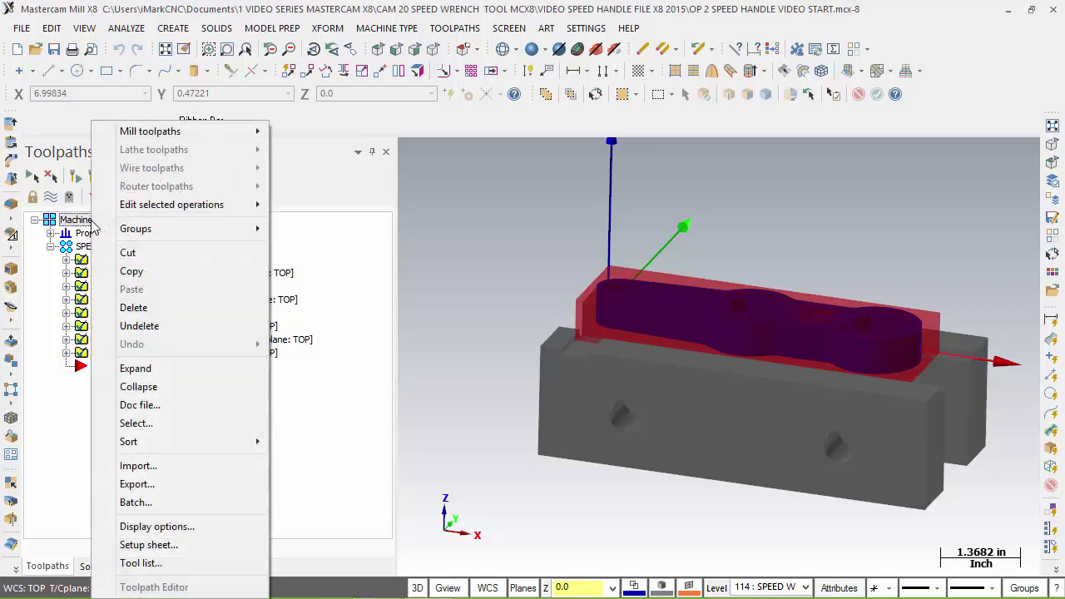
{"action": "mouse_move", "coordinate": [138, 236]}
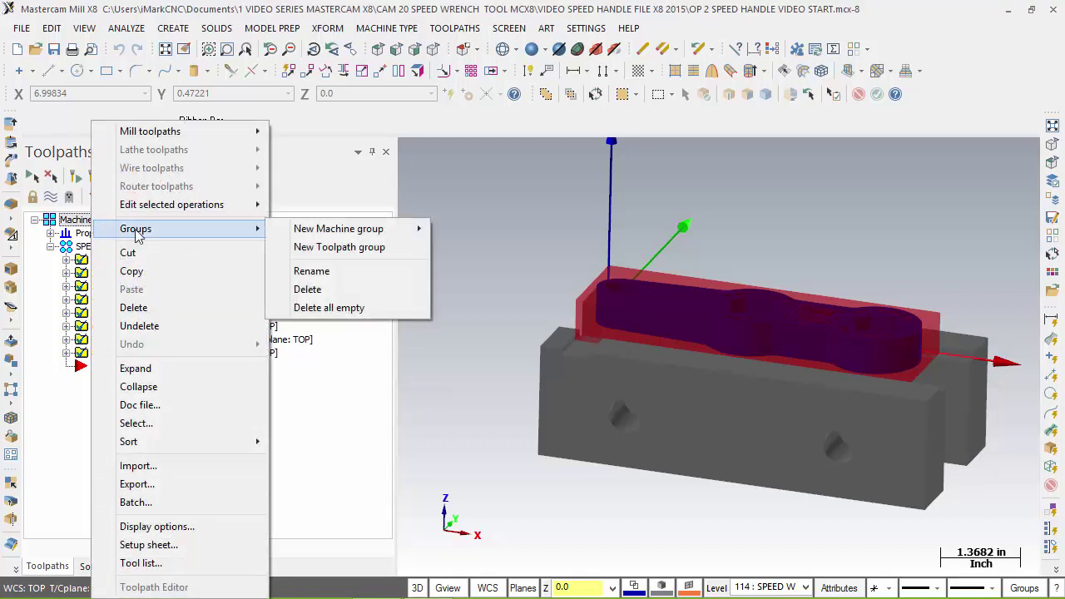
{"action": "left_click", "coordinate": [350, 247]}
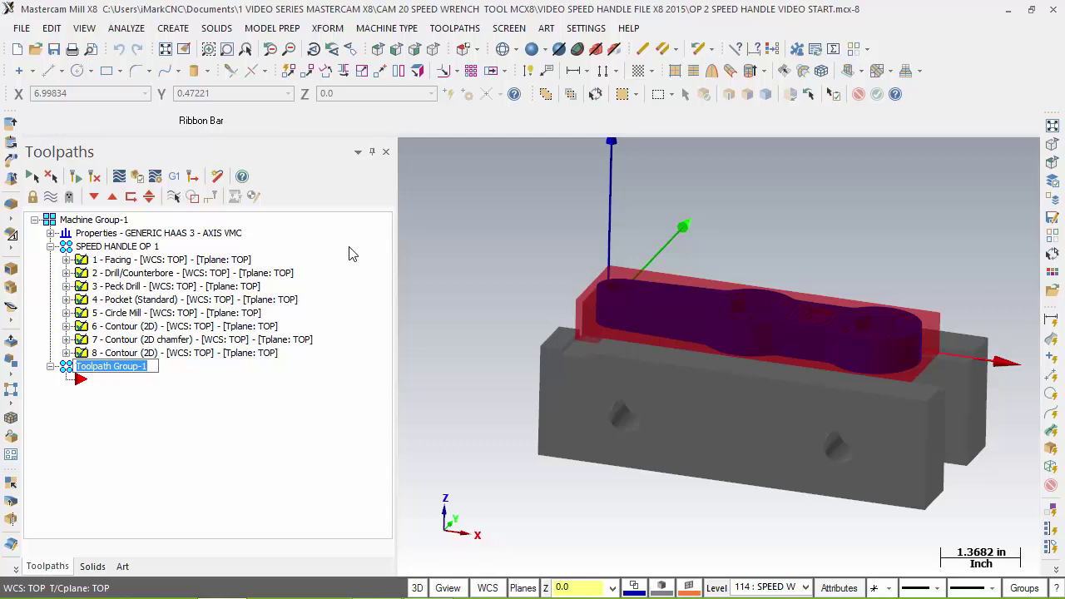
{"action": "type", "text": "SPEED"}
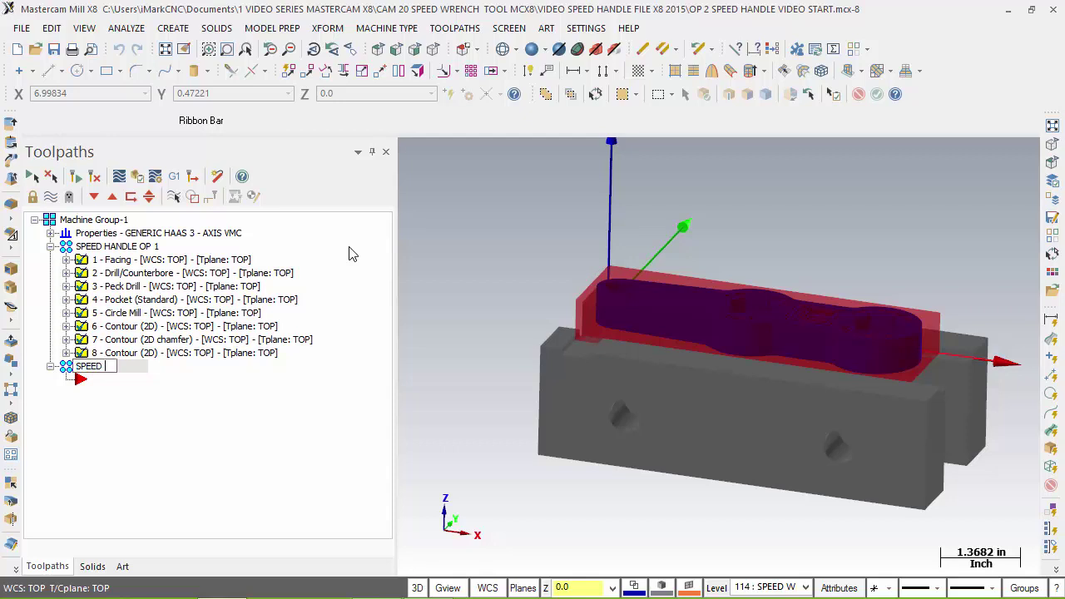
{"action": "type", "text": " HANDLE OP 2"}
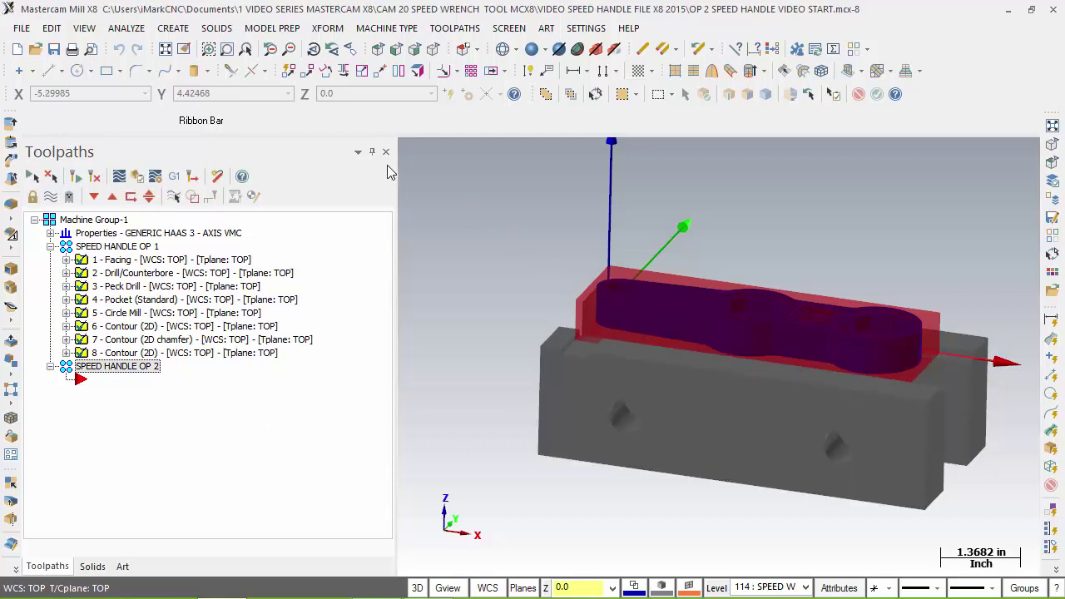
- Narrow the Toolpaths manager and isolate the speed handle solid so that the vise jaws are hidden
{"action": "left_click_drag", "start_coordinate": [396, 262], "coordinate": [261, 266]}
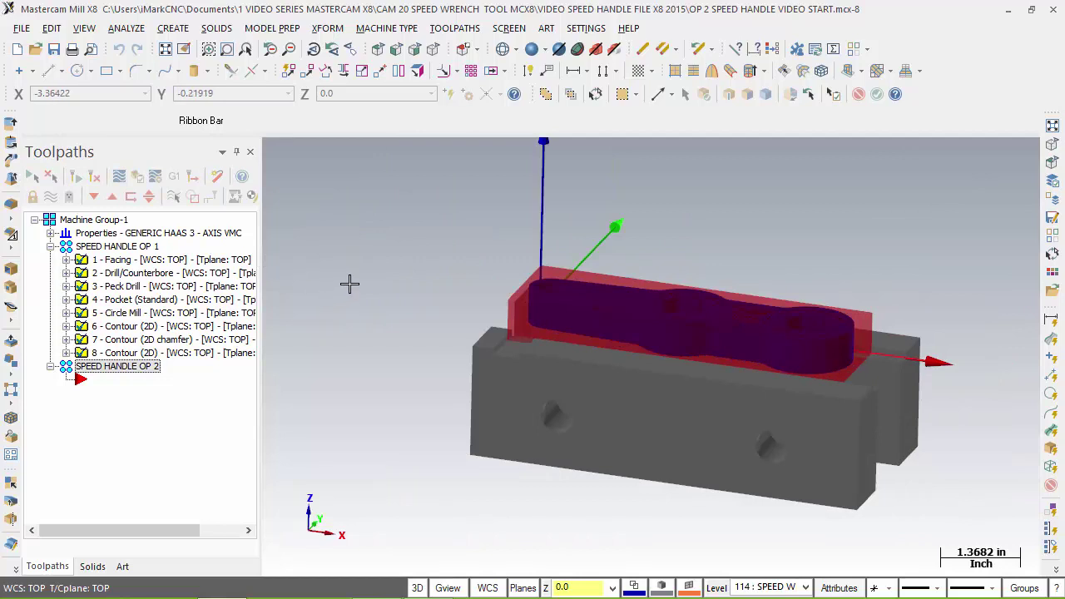
{"action": "key", "text": "alt+F1"}
{"action": "middle_click_drag", "start_coordinate": [441, 340], "coordinate": [441, 339]}
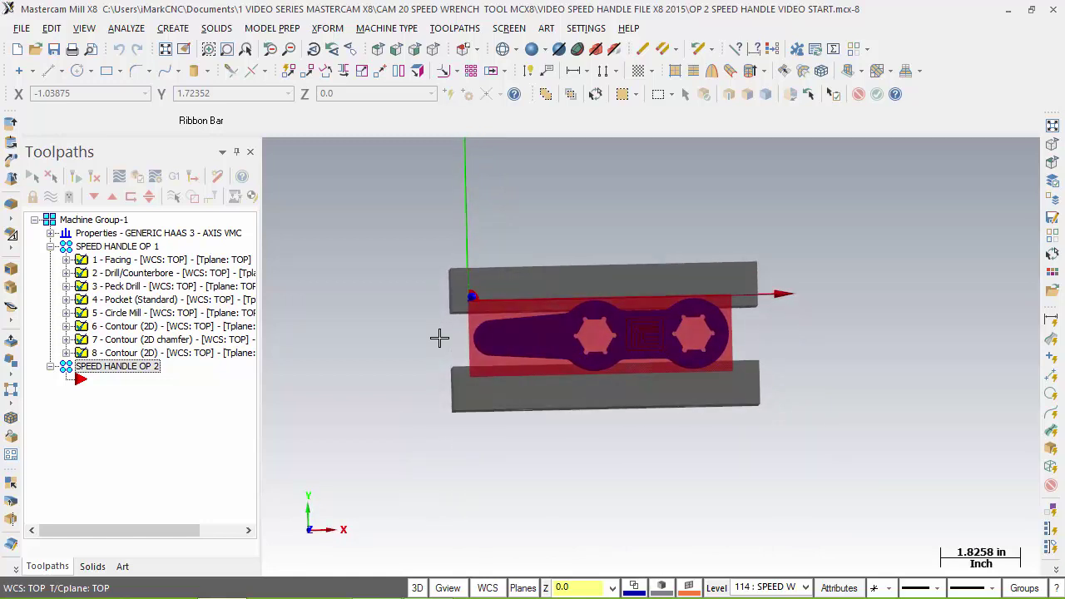
{"action": "middle_click_drag", "start_coordinate": [438, 337], "coordinate": [512, 425]}
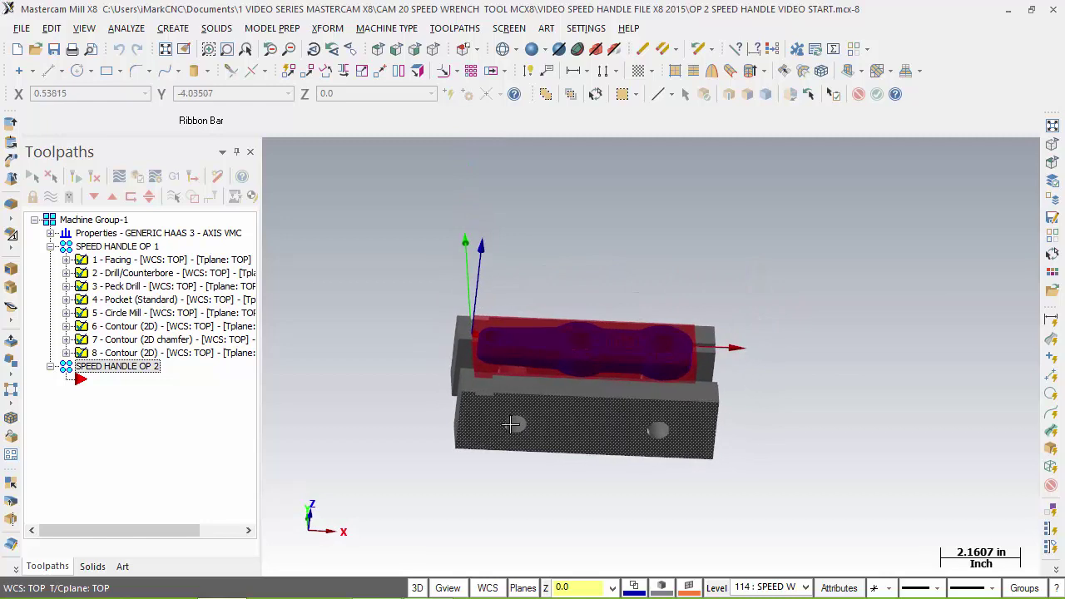
{"action": "left_click", "coordinate": [538, 340]}
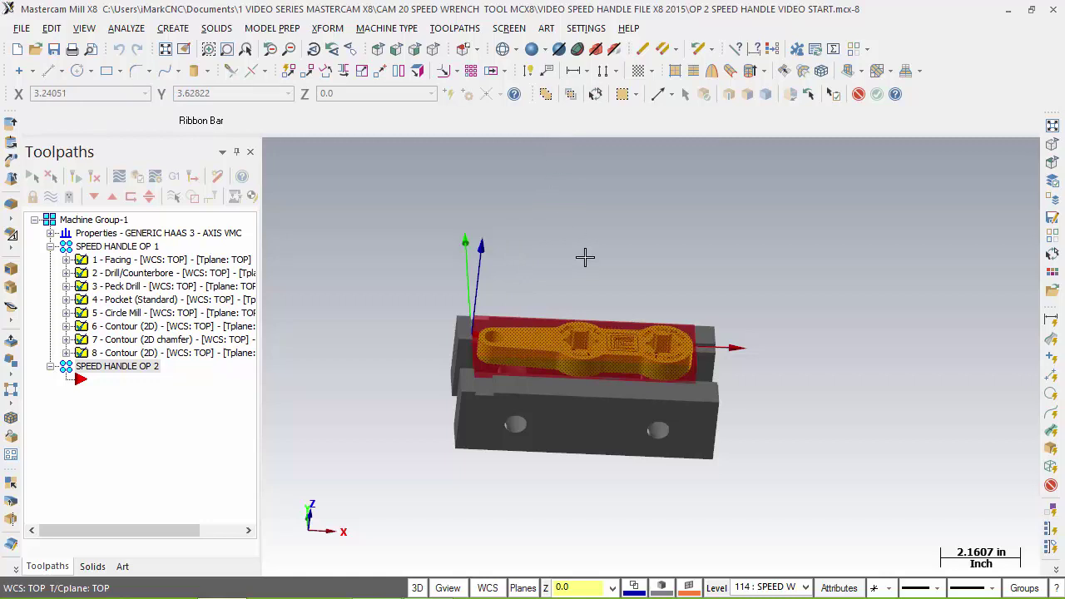
{"action": "key", "text": "Return"}
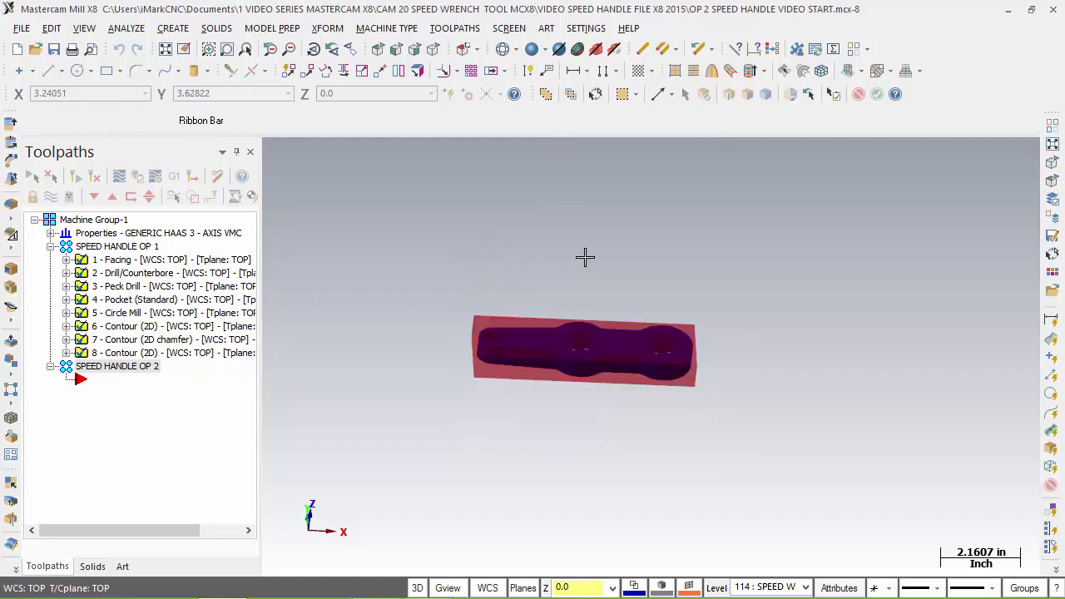
- Set the construction and tool planes to Bottom (WCS) and switch the graphics view to Bottom
{"action": "middle_click_drag", "start_coordinate": [572, 257], "coordinate": [572, 257]}
{"action": "middle_click_drag", "start_coordinate": [433, 368], "coordinate": [479, 497]}
{"action": "key", "text": "ctrl"}
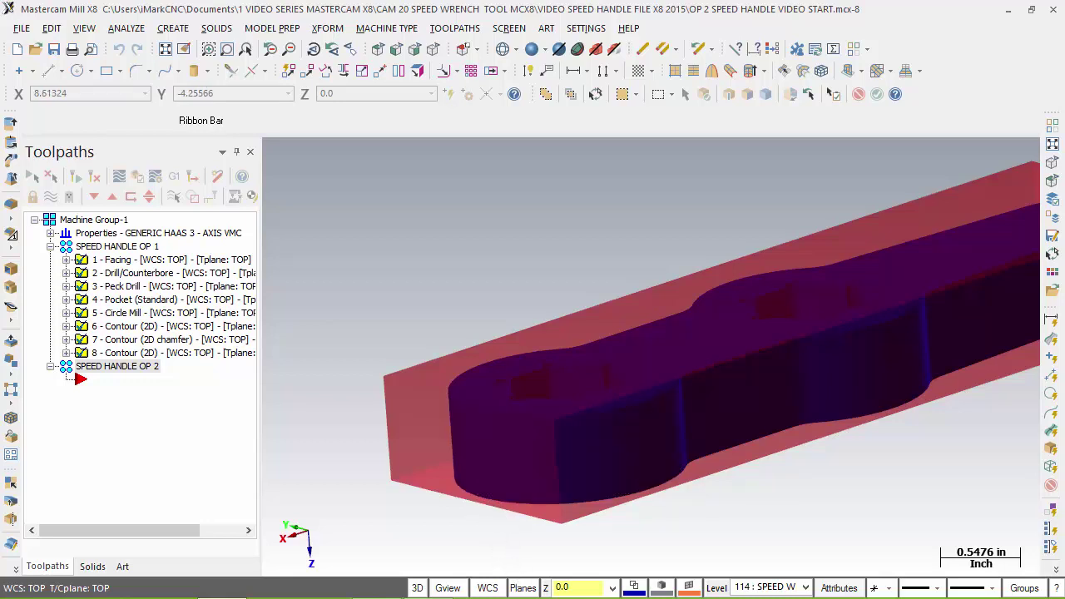
{"action": "left_click", "coordinate": [524, 588]}
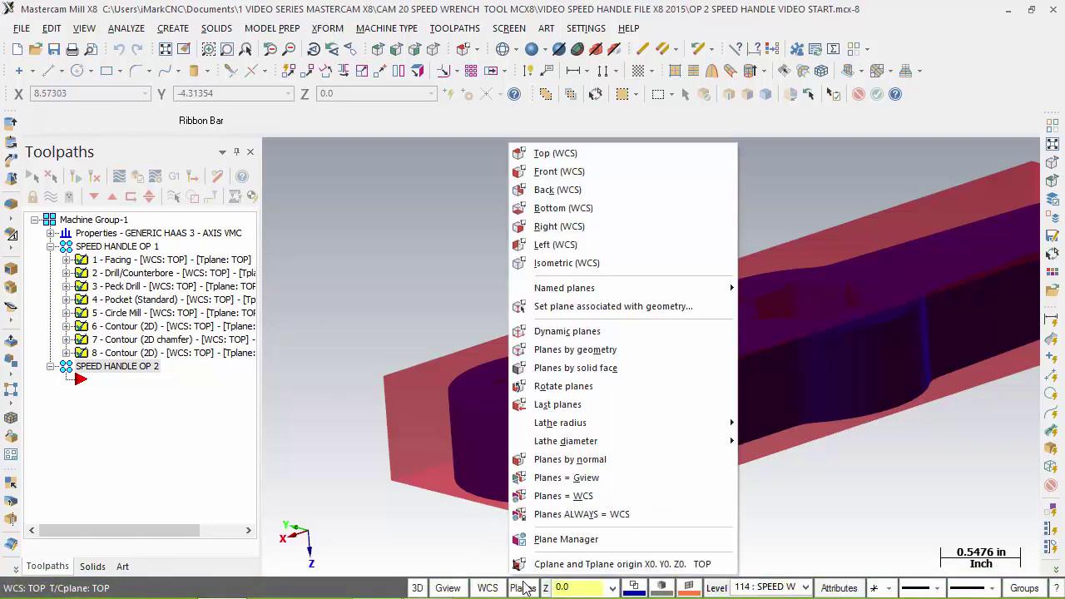
{"action": "left_click", "coordinate": [568, 207]}
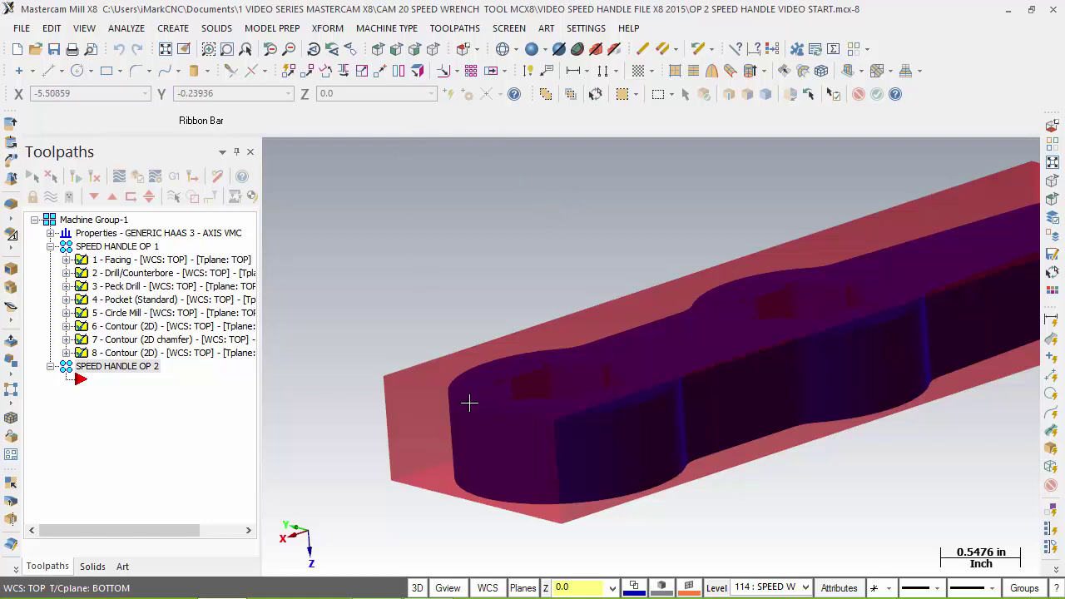
{"action": "left_click", "coordinate": [451, 589]}
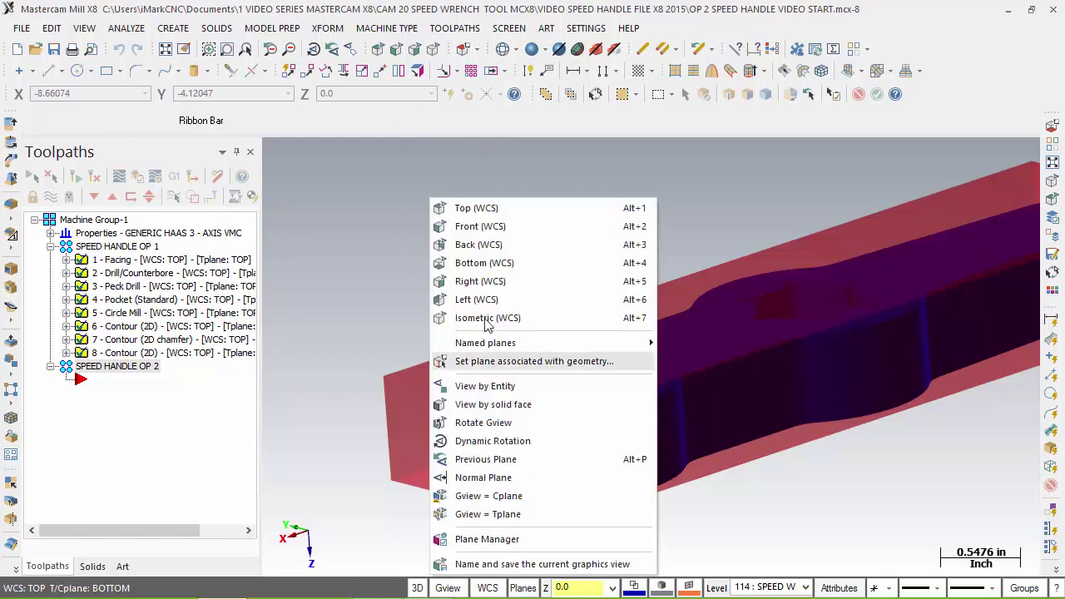
{"action": "left_click", "coordinate": [498, 263]}
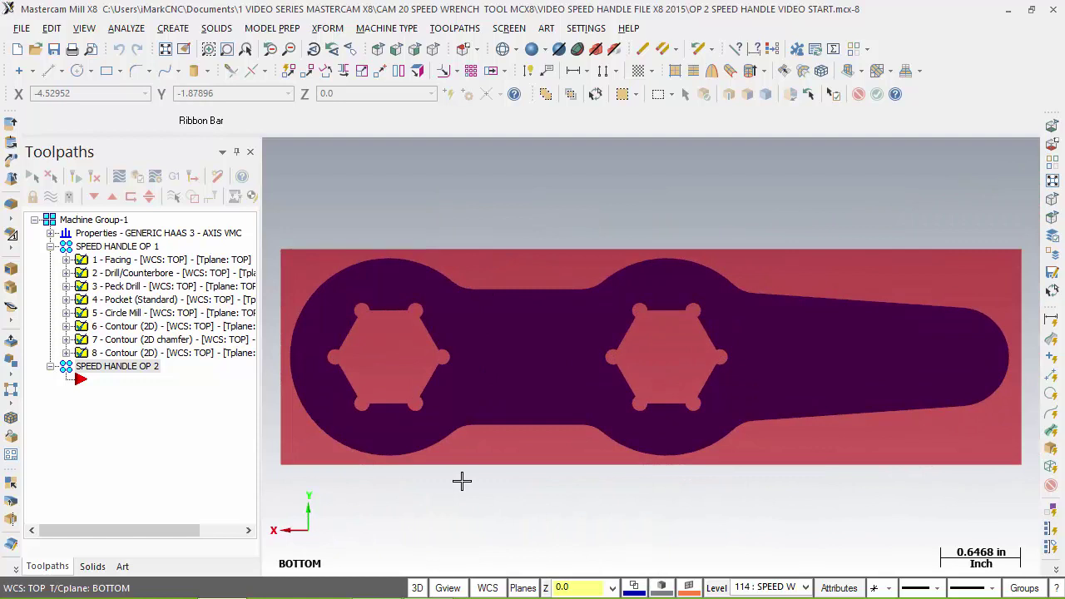
- Check the handle's underside in wireframe and shaded display, and return the view and planes to Top
{"action": "key", "text": "alt+s"}
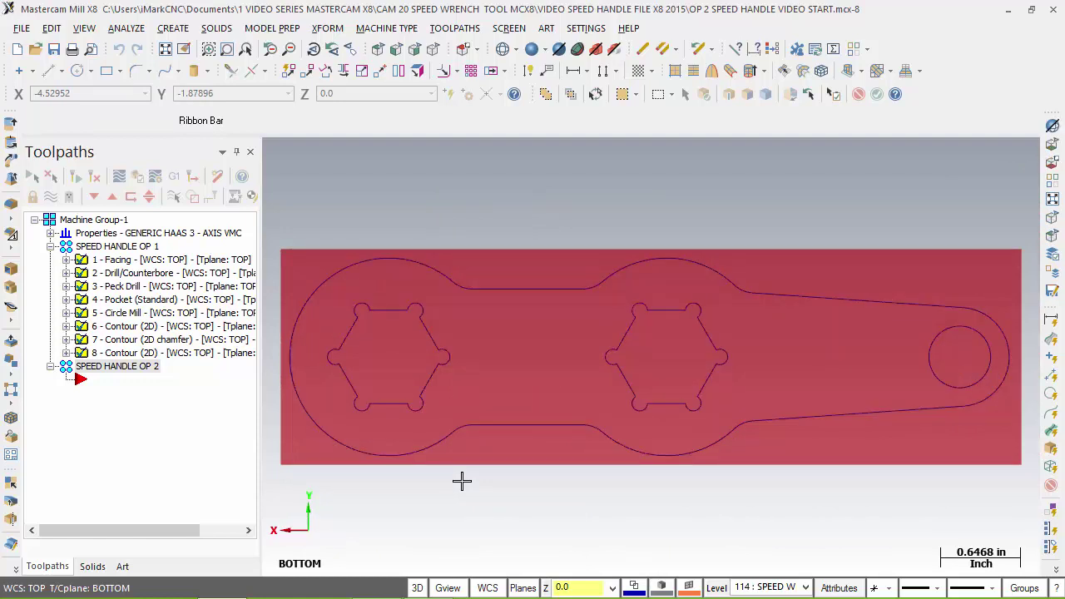
{"action": "key", "text": "alt+s"}
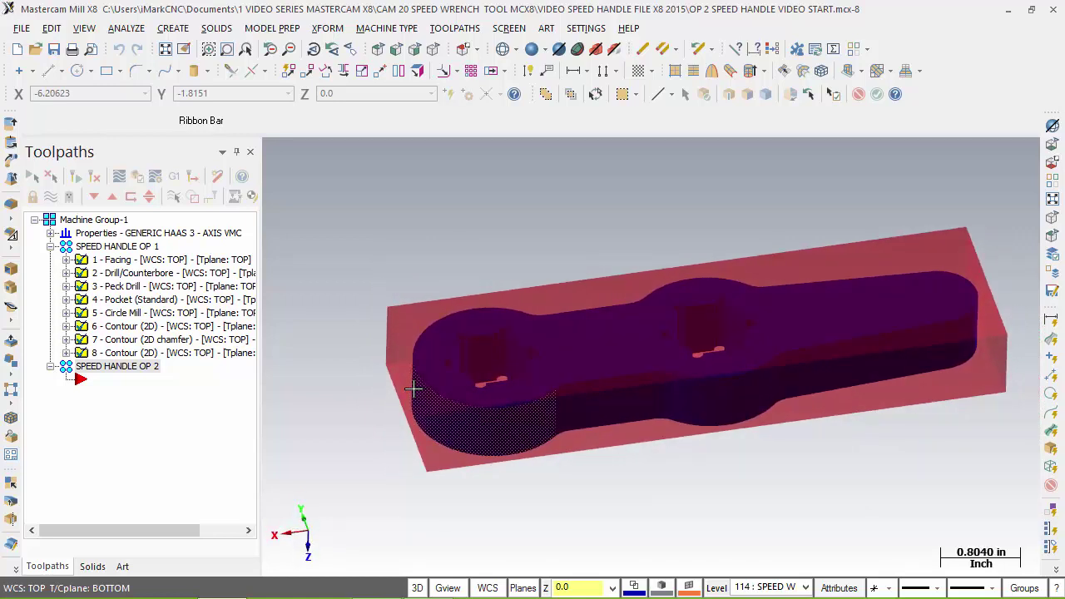
{"action": "left_click", "coordinate": [433, 53]}
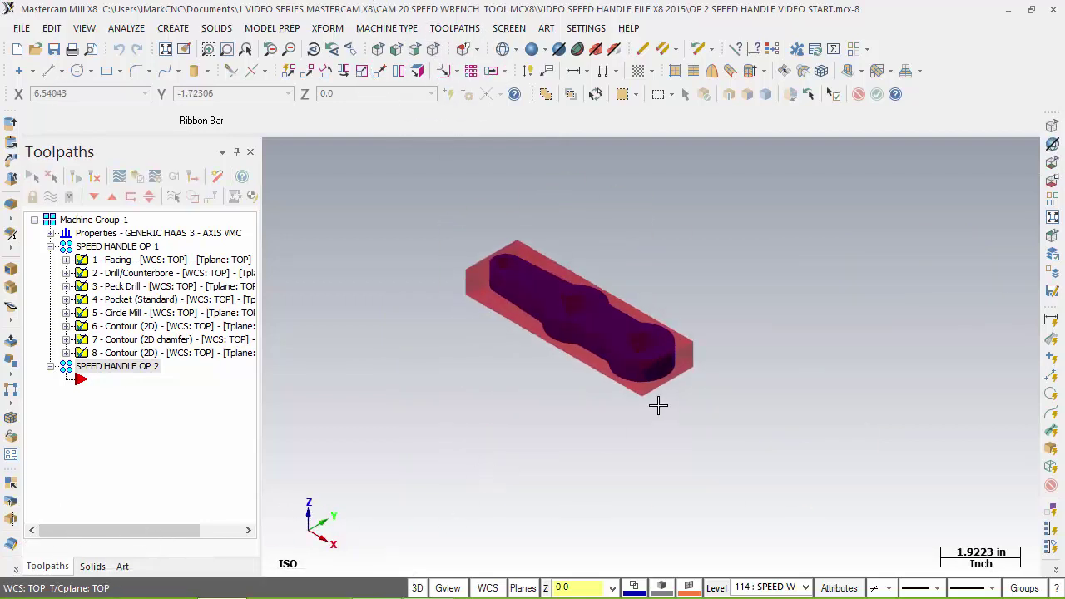
{"action": "key", "text": "alt+1"}
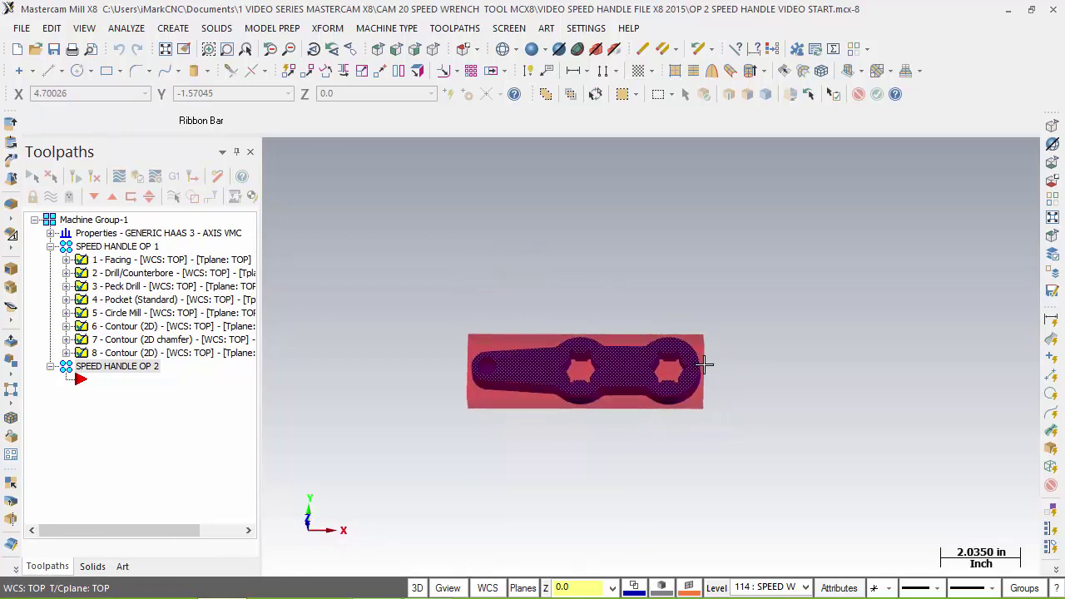
- Start a new plane from a solid face in the Plane Manager, picking the handle's flat underside face
{"action": "middle_click_drag", "start_coordinate": [705, 364], "coordinate": [661, 388]}
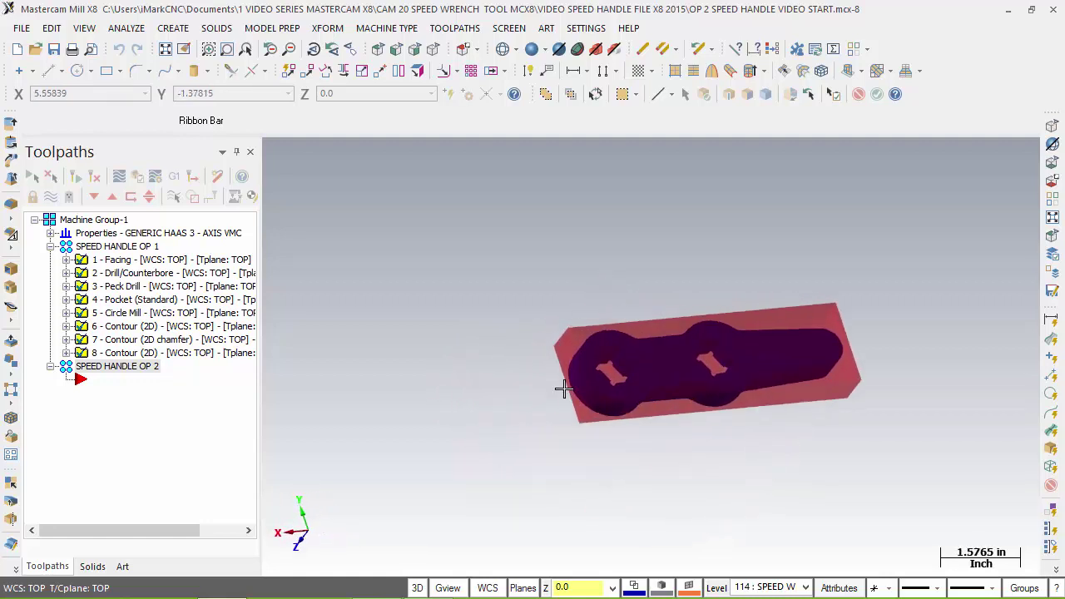
{"action": "middle_click_drag", "start_coordinate": [565, 389], "coordinate": [545, 395]}
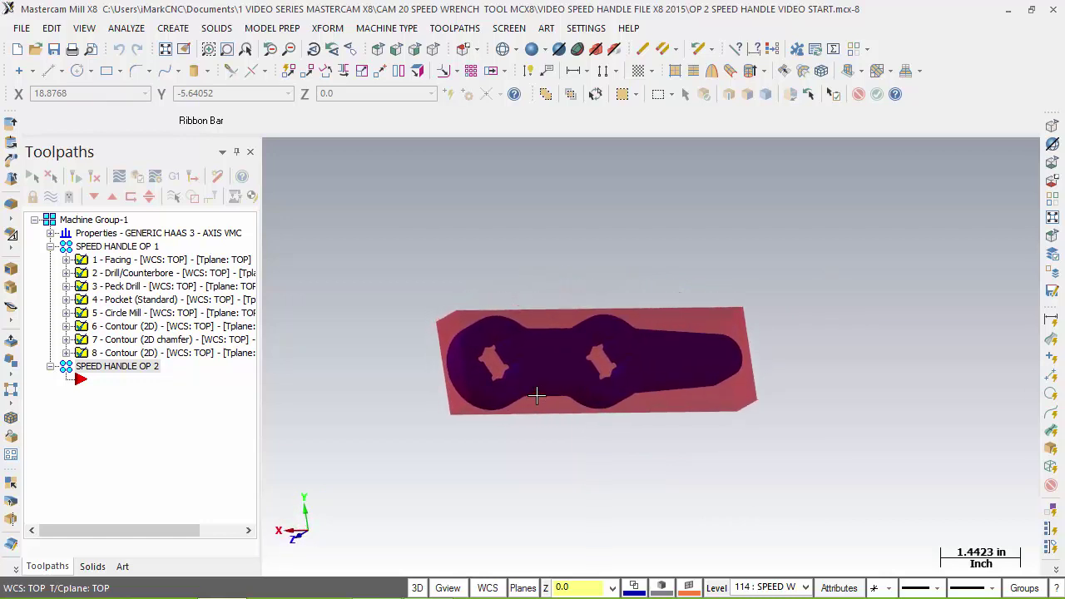
{"action": "left_click", "coordinate": [435, 51]}
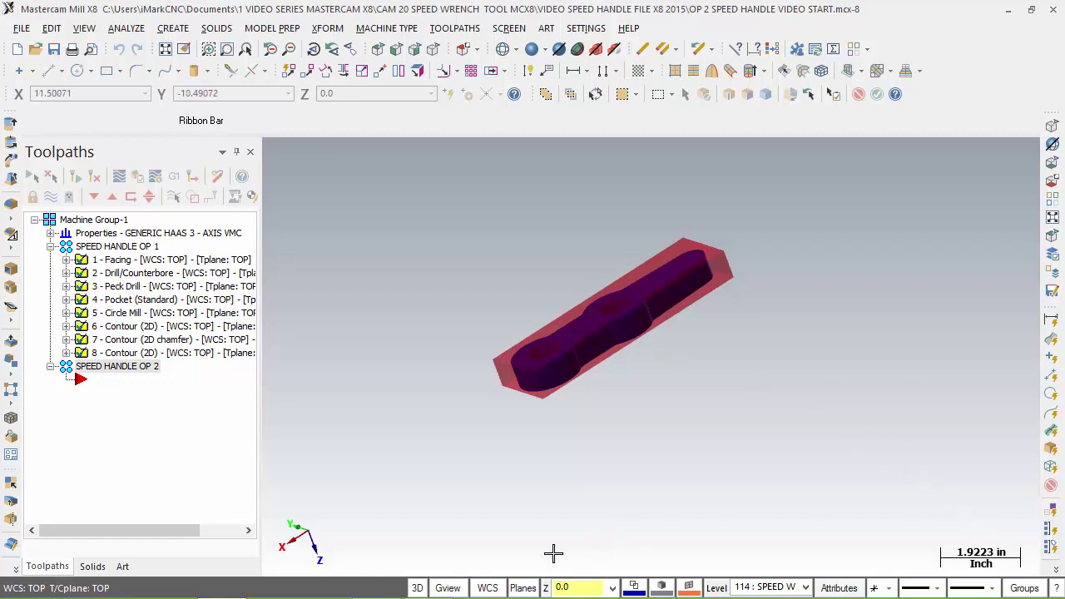
{"action": "left_click", "coordinate": [490, 587]}
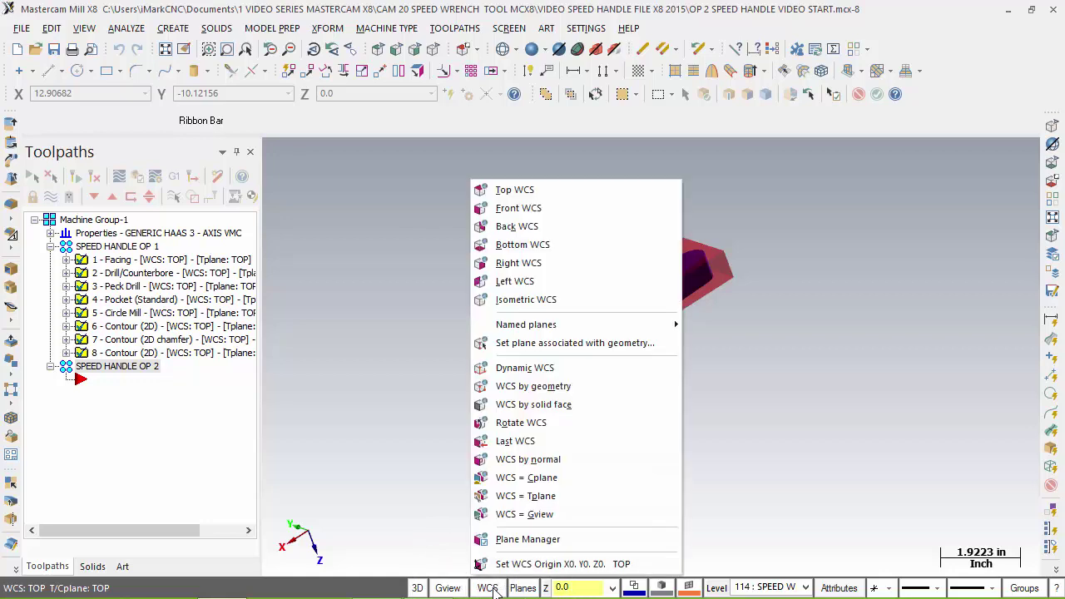
{"action": "left_click", "coordinate": [526, 542]}
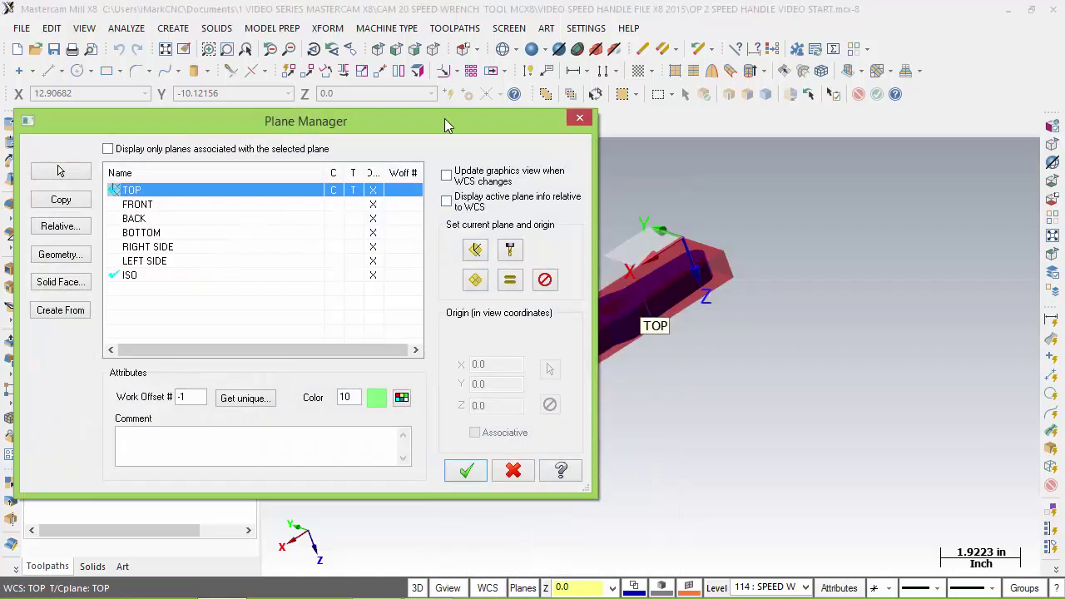
{"action": "left_click_drag", "start_coordinate": [445, 125], "coordinate": [751, 75]}
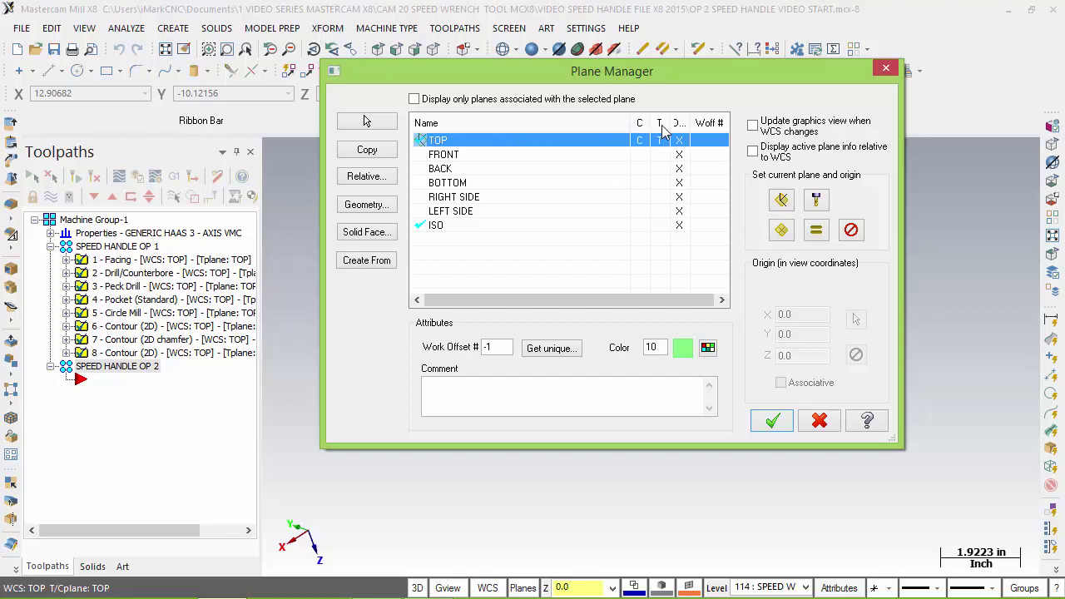
{"action": "mouse_move", "coordinate": [692, 121]}
{"action": "left_mouse_down"}
{"action": "mouse_move", "coordinate": [702, 122]}
{"action": "mouse_move", "coordinate": [692, 122]}
{"action": "left_mouse_up"}
{"action": "left_click", "coordinate": [715, 137]}
{"action": "left_click", "coordinate": [369, 237]}
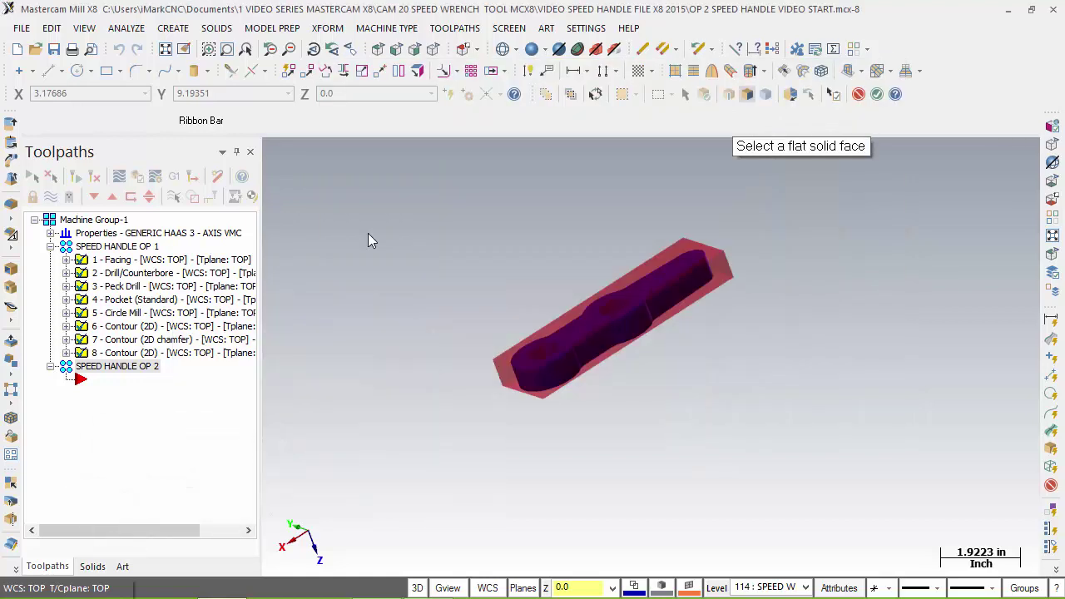
{"action": "left_click", "coordinate": [580, 333]}
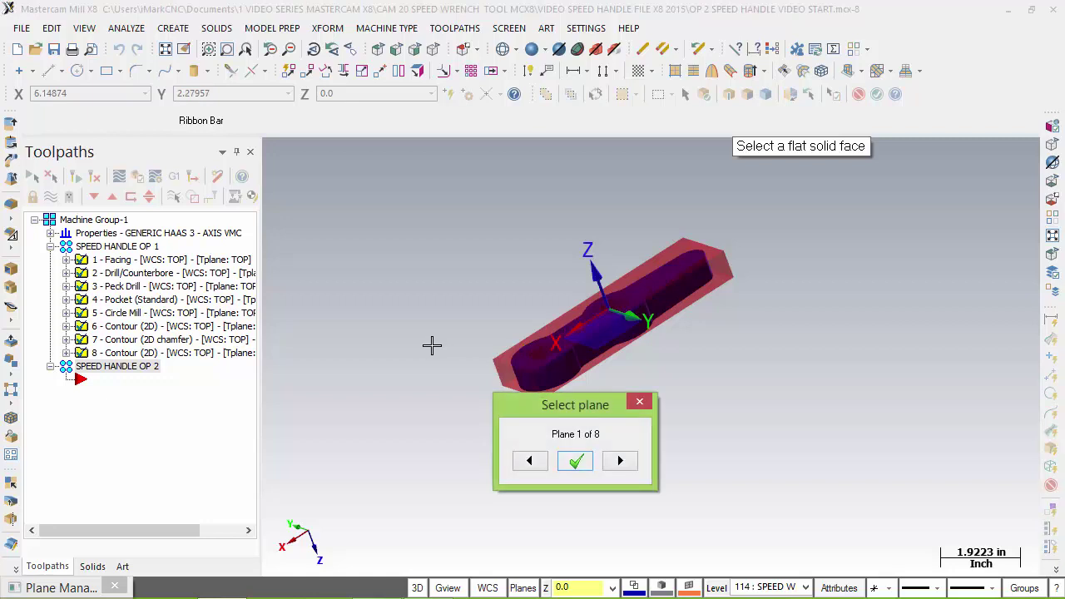
- Accept the third of the eight plane orientations, with X running along the handle toward its narrow end and Z pointing out of the underside
{"action": "middle_click_drag", "start_coordinate": [426, 354], "coordinate": [500, 330]}
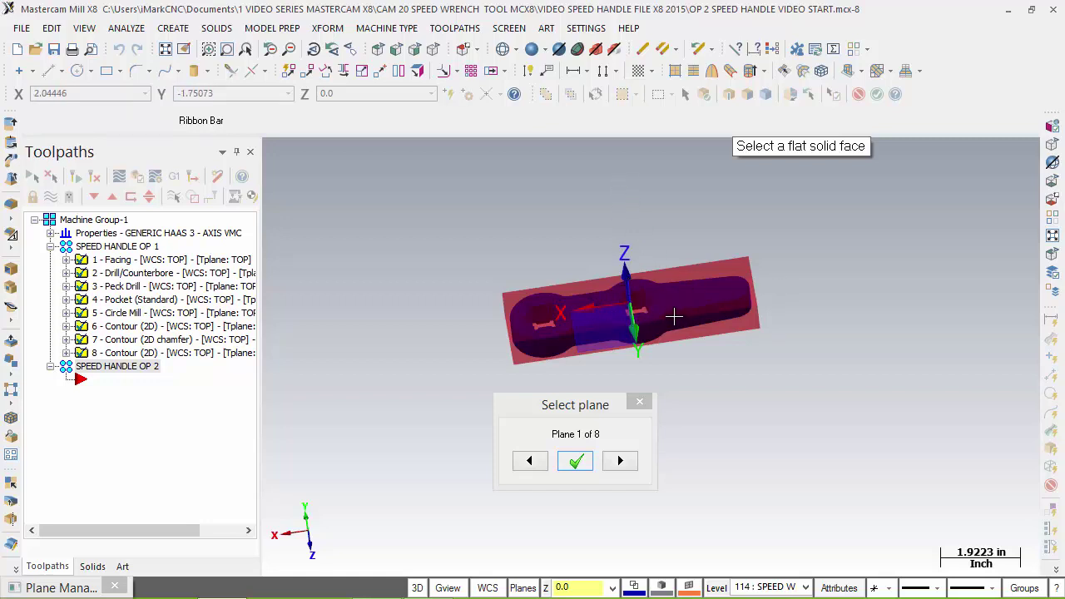
{"action": "mouse_move", "coordinate": [676, 316]}
{"action": "middle_mouse_down"}
{"action": "mouse_move", "coordinate": [633, 327]}
{"action": "mouse_move", "coordinate": [663, 351]}
{"action": "mouse_move", "coordinate": [638, 369]}
{"action": "middle_mouse_up"}
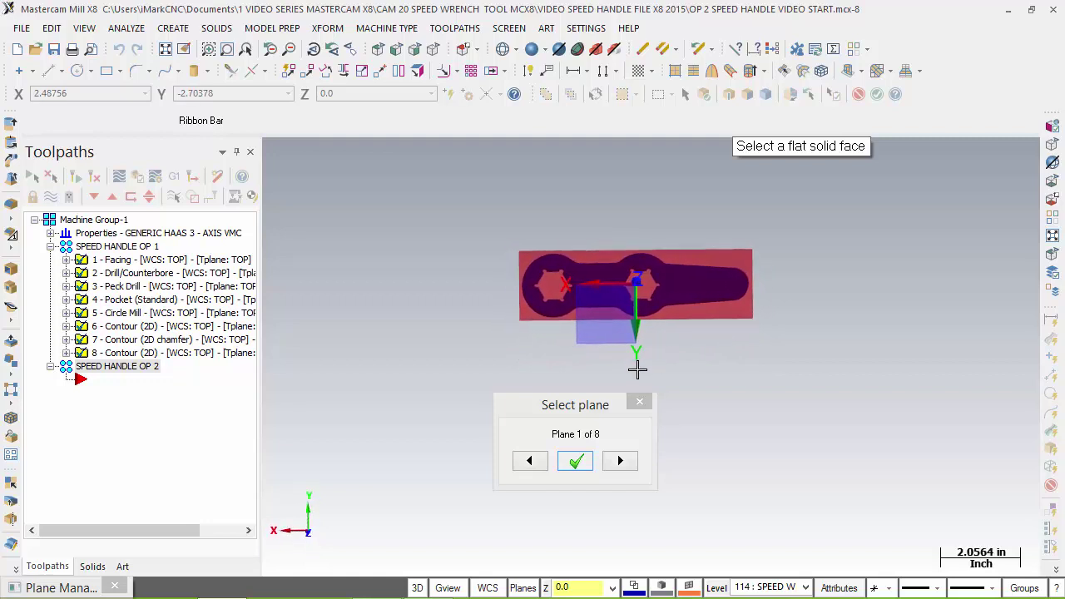
{"action": "left_click", "coordinate": [620, 460]}
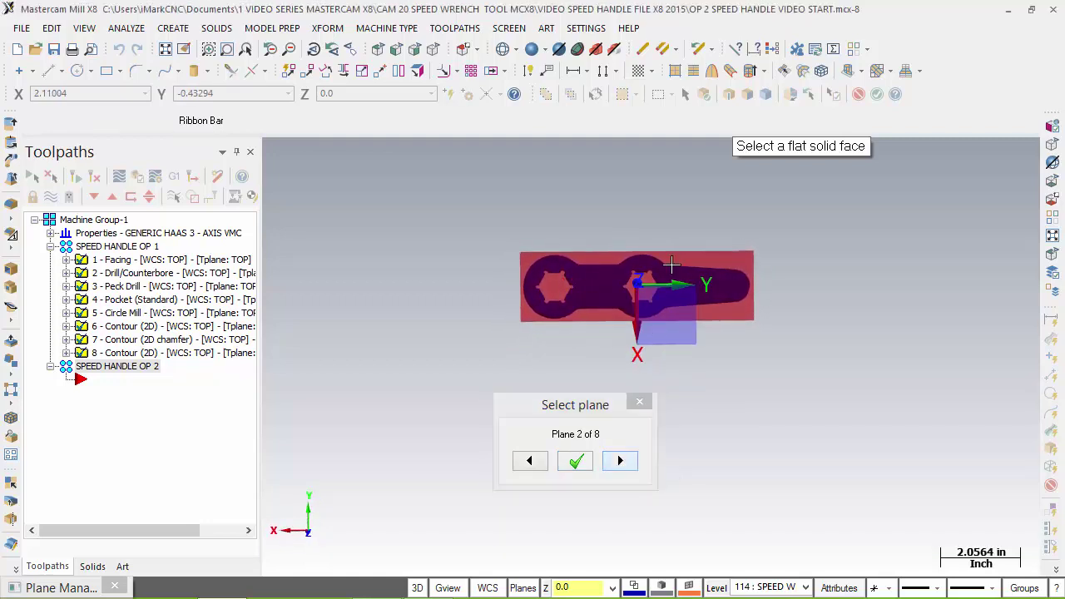
{"action": "mouse_move", "coordinate": [702, 350]}
{"action": "middle_mouse_down"}
{"action": "mouse_move", "coordinate": [718, 349]}
{"action": "mouse_move", "coordinate": [704, 347]}
{"action": "middle_mouse_up"}
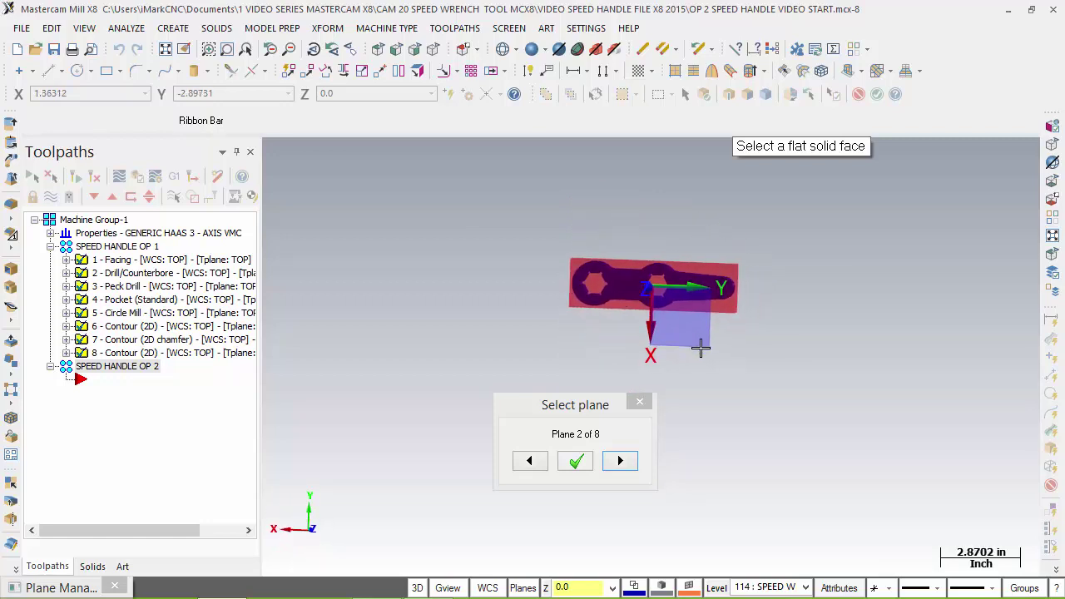
{"action": "left_click", "coordinate": [619, 461]}
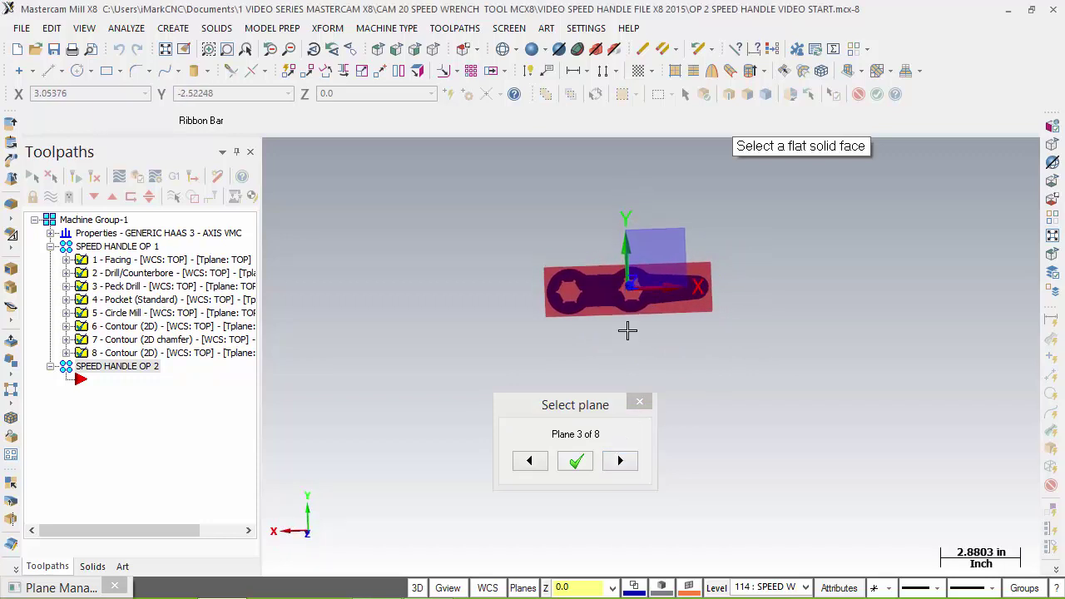
{"action": "middle_click_drag", "start_coordinate": [628, 330], "coordinate": [627, 333]}
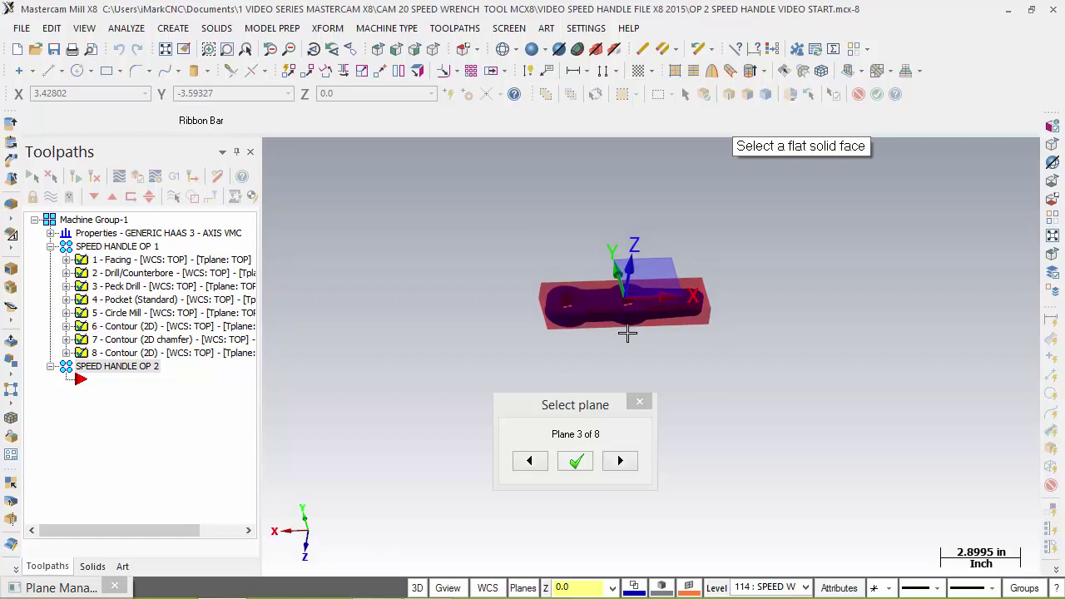
{"action": "middle_click_drag", "start_coordinate": [627, 333], "coordinate": [768, 305]}
{"action": "middle_click_drag", "start_coordinate": [583, 304], "coordinate": [564, 302]}
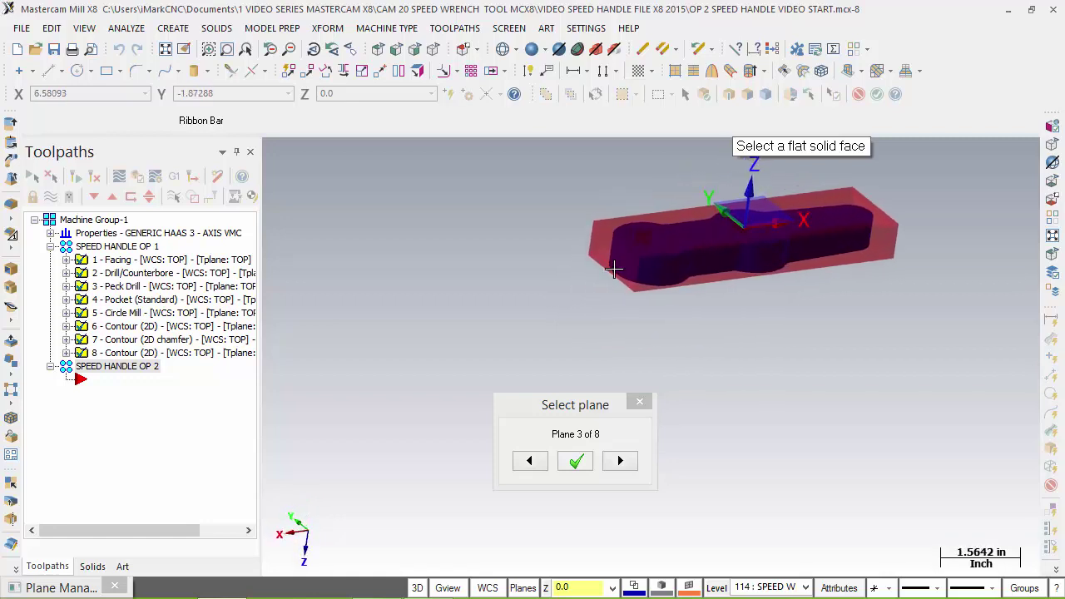
{"action": "left_click", "coordinate": [576, 461]}
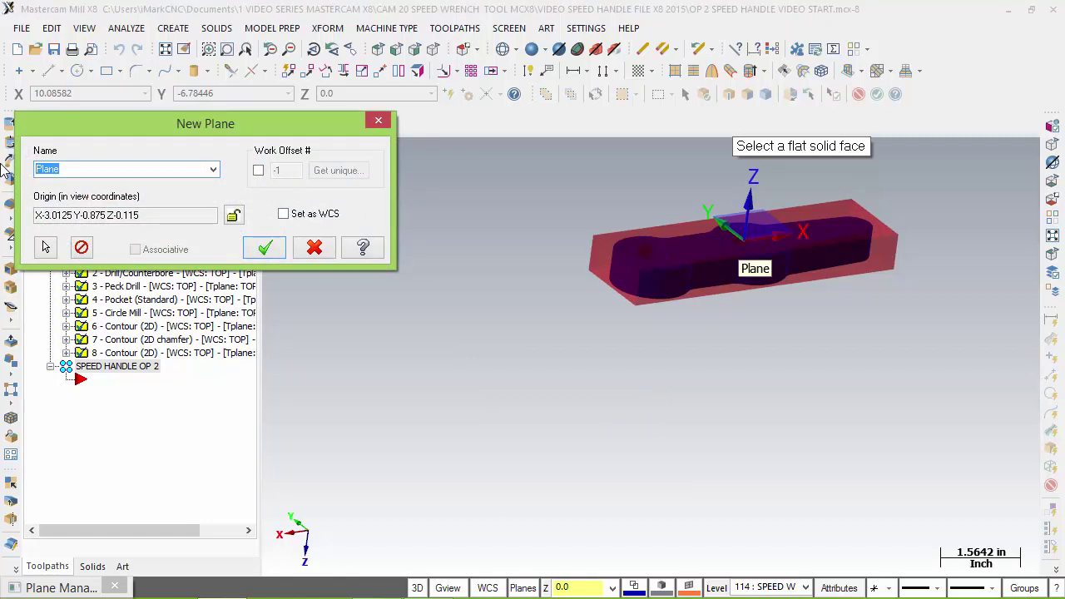
- Name the new plane SPEED HANDLE OP 2 and create it
{"action": "type", "text": "SPEED HANDLE OP 2"}
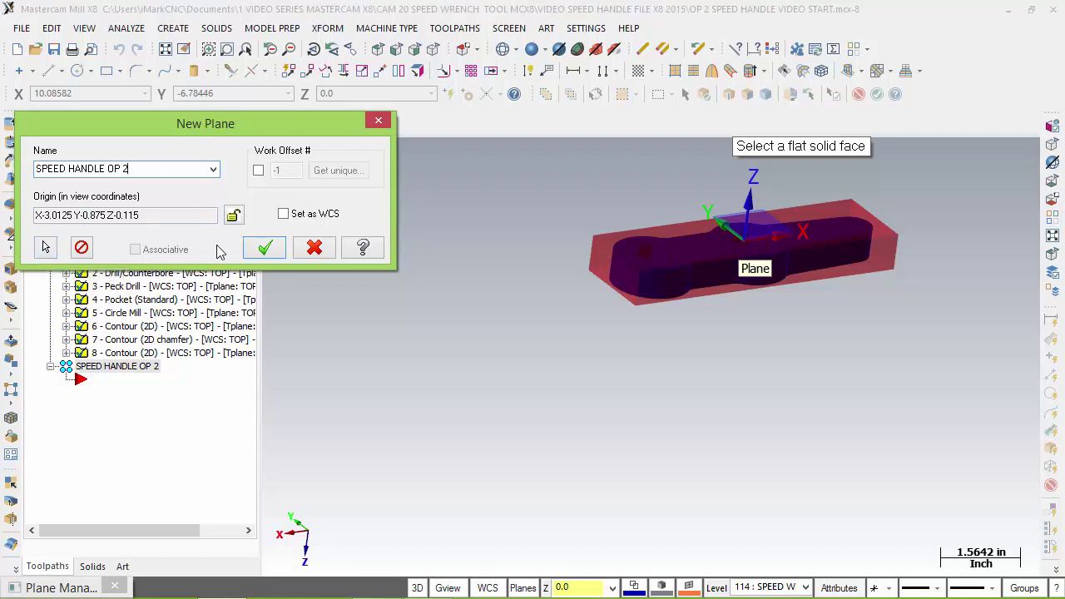
{"action": "left_click", "coordinate": [745, 242]}
{"action": "left_click", "coordinate": [616, 289]}
{"action": "left_click", "coordinate": [264, 248]}
{"action": "left_click_drag", "start_coordinate": [645, 81], "coordinate": [318, 69]}
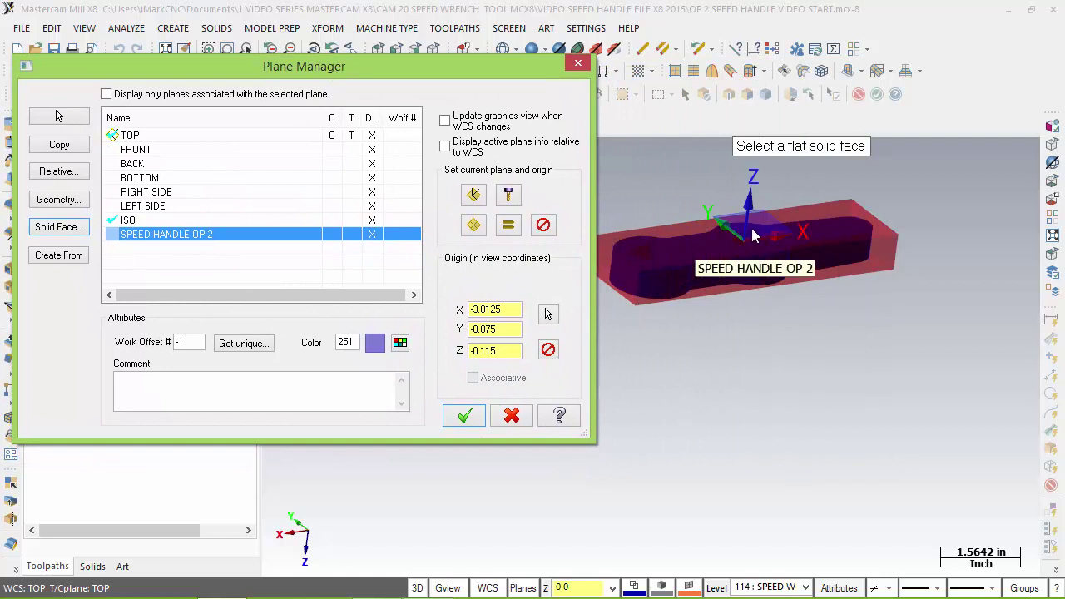
- Set the WCS, construction plane and tool plane all to SPEED HANDLE OP 2
{"action": "left_click", "coordinate": [258, 237]}
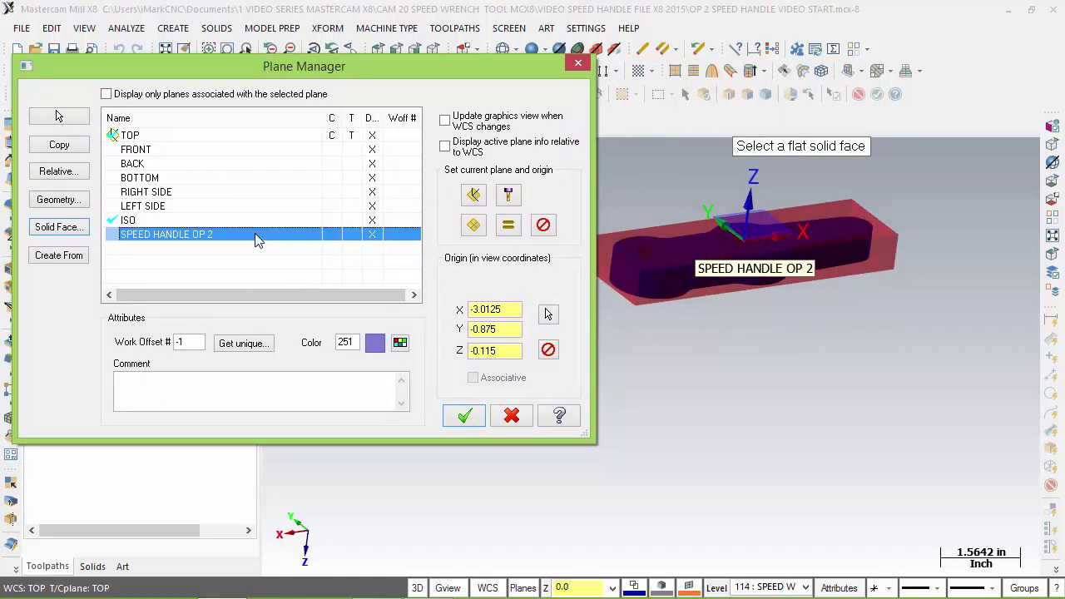
{"action": "left_click", "coordinate": [256, 236]}
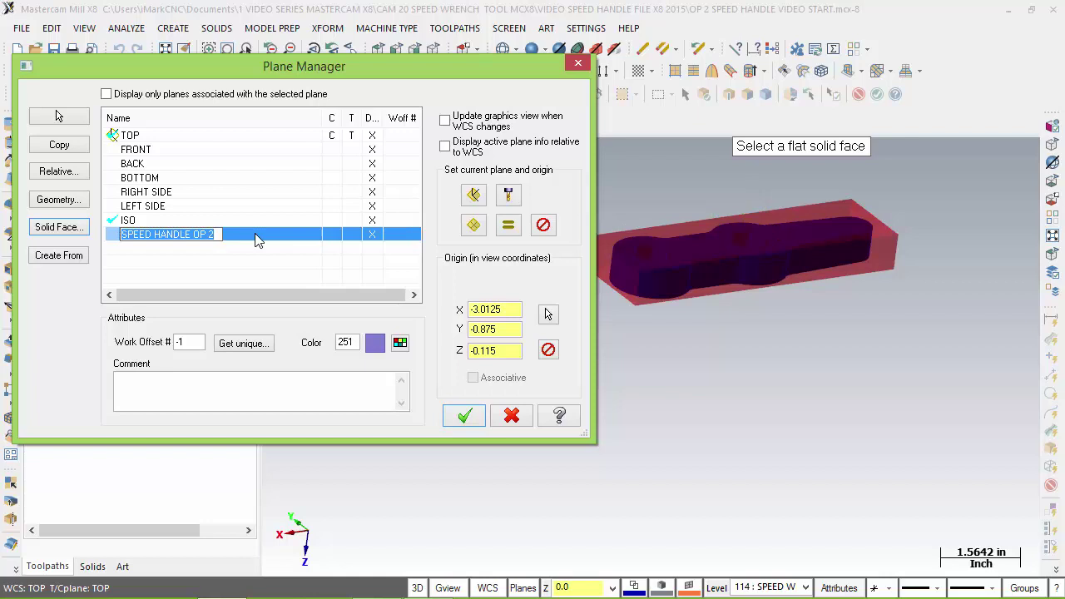
{"action": "left_click", "coordinate": [328, 237]}
{"action": "left_click", "coordinate": [358, 240]}
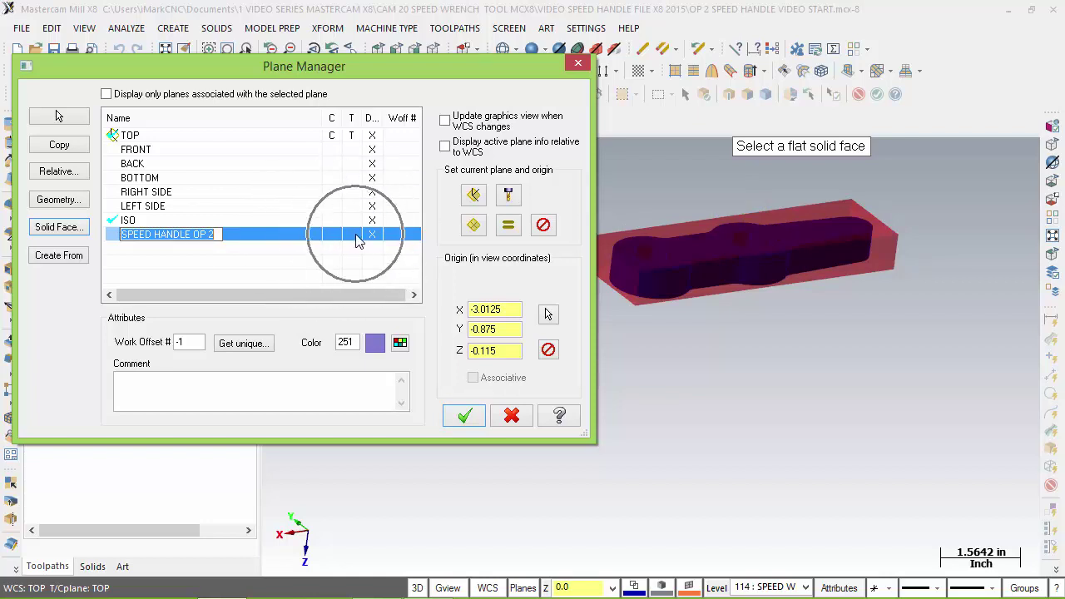
{"action": "left_click", "coordinate": [509, 228]}
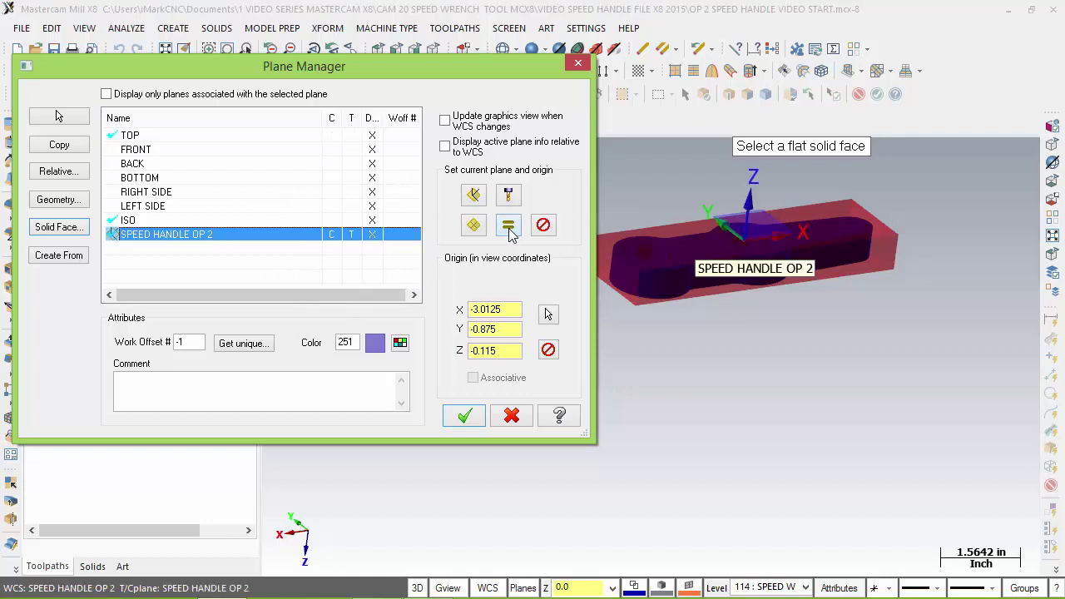
- Move the SPEED HANDLE OP 2 plane's origin to the large rounded end on the handle's centerline, at X-5.925 Y-0.875 Z-0.74, and accept the plane settings
{"action": "left_click", "coordinate": [747, 243]}
{"action": "left_click", "coordinate": [746, 239]}
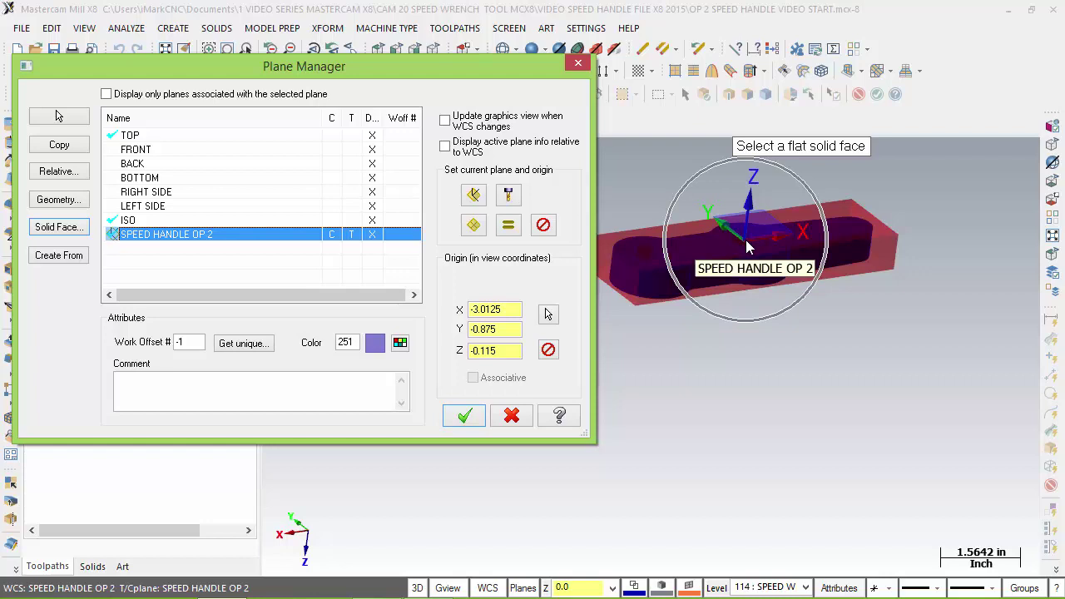
{"action": "left_click", "coordinate": [618, 285]}
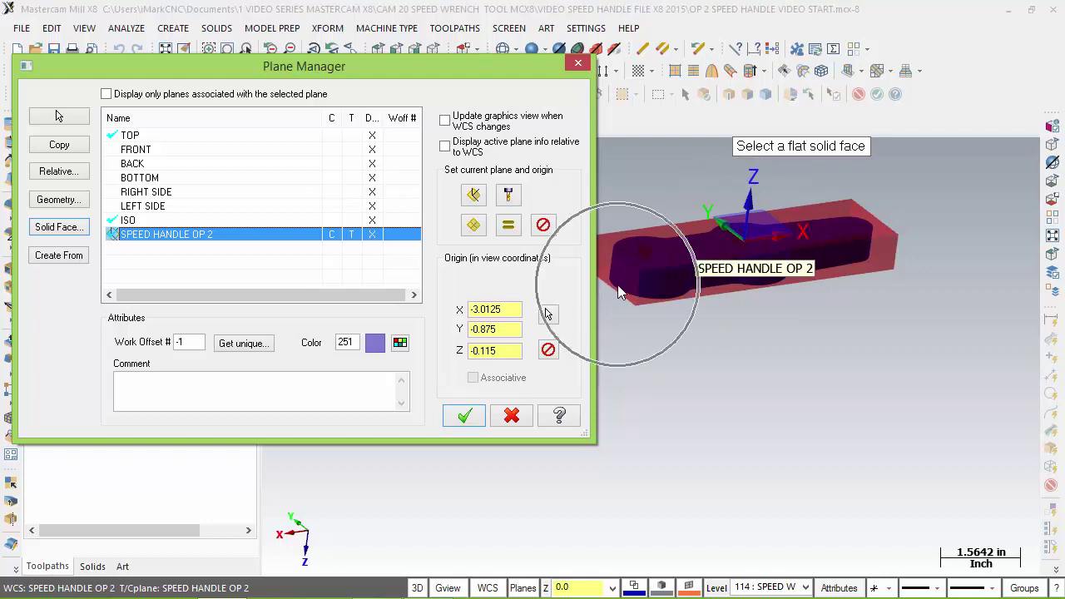
{"action": "left_click", "coordinate": [549, 315]}
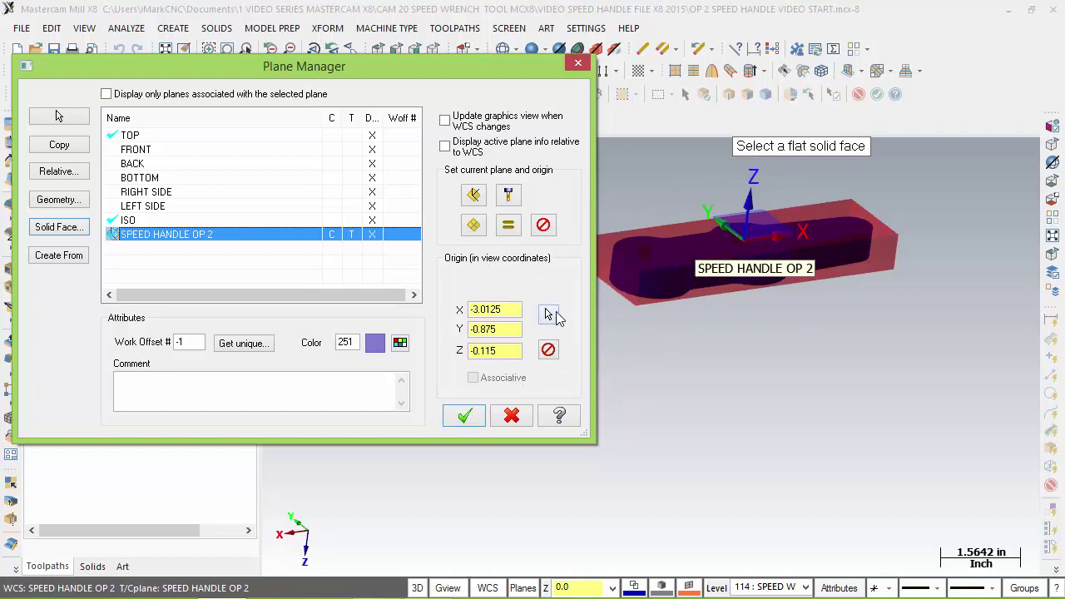
{"action": "left_click", "coordinate": [548, 313]}
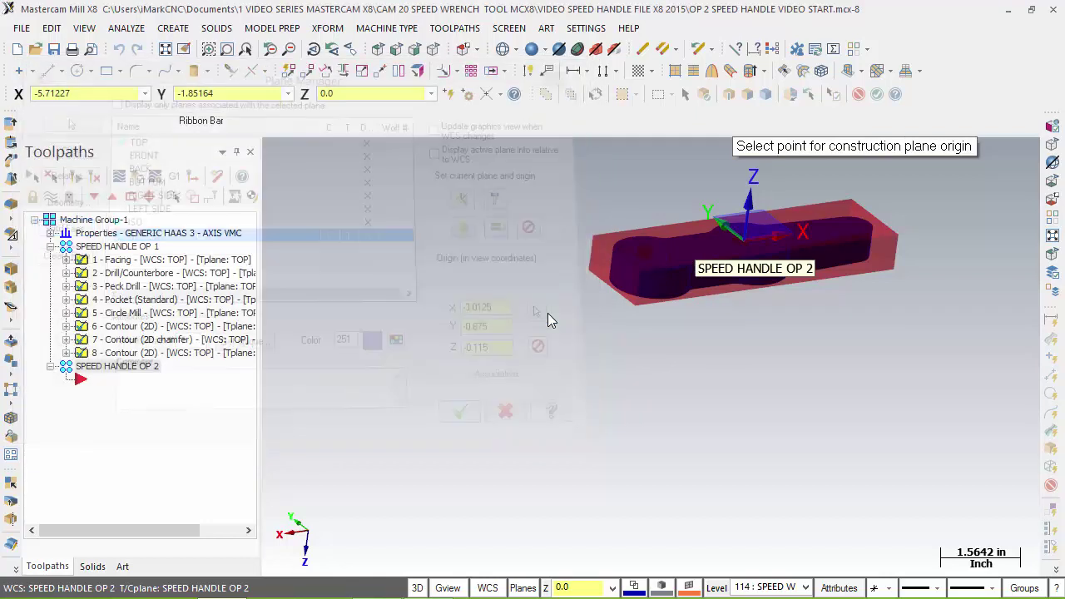
{"action": "left_click", "coordinate": [749, 156]}
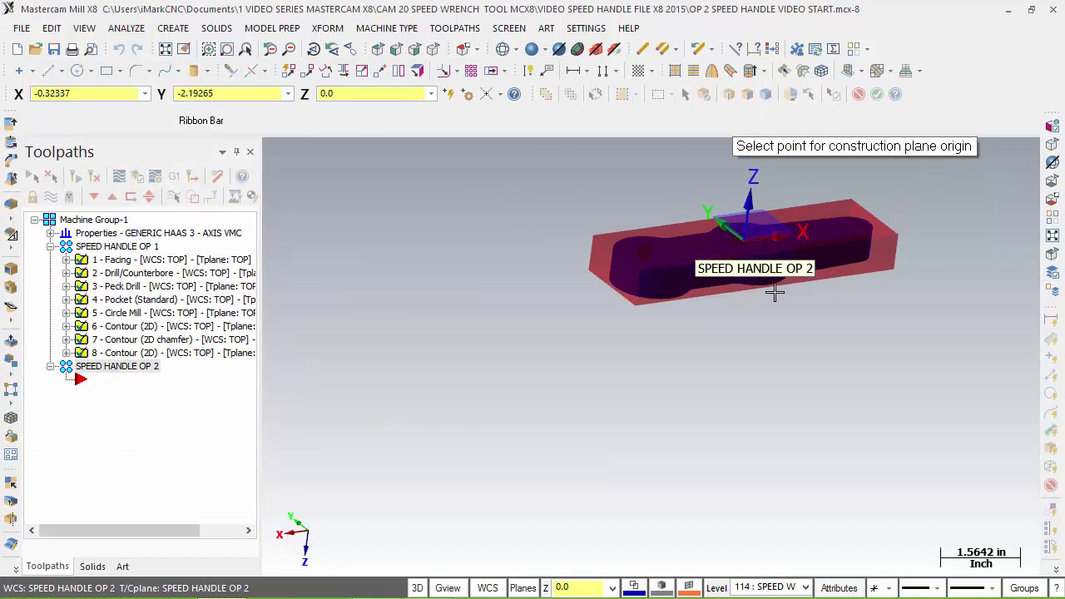
{"action": "left_click", "coordinate": [613, 298]}
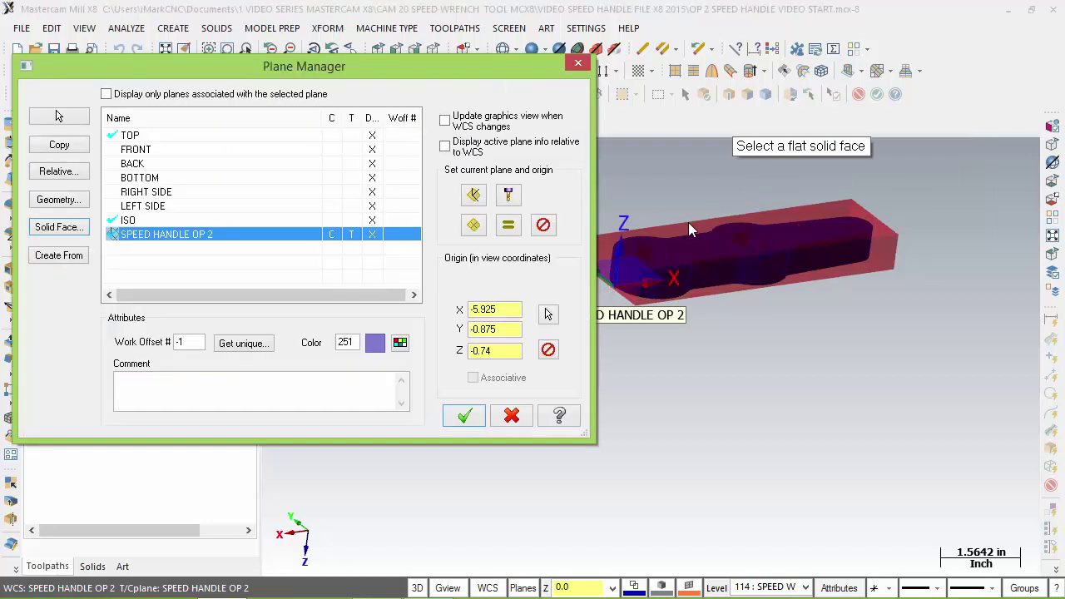
{"action": "scroll", "coordinate": [708, 289], "scroll_direction": "up", "scroll_amount": 3}
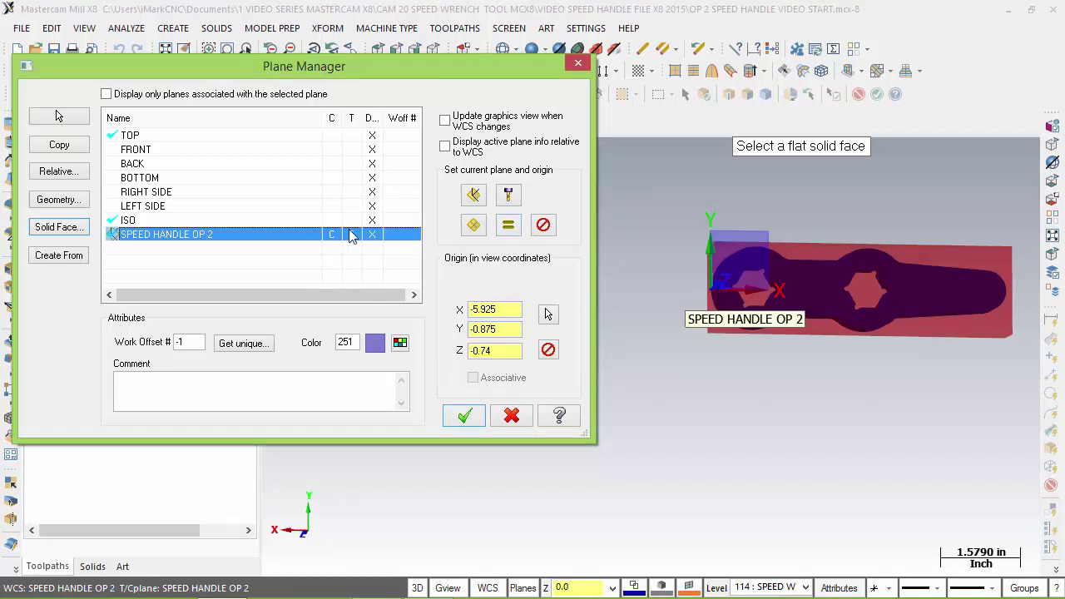
{"action": "left_click", "coordinate": [342, 235]}
{"action": "left_click", "coordinate": [465, 416]}
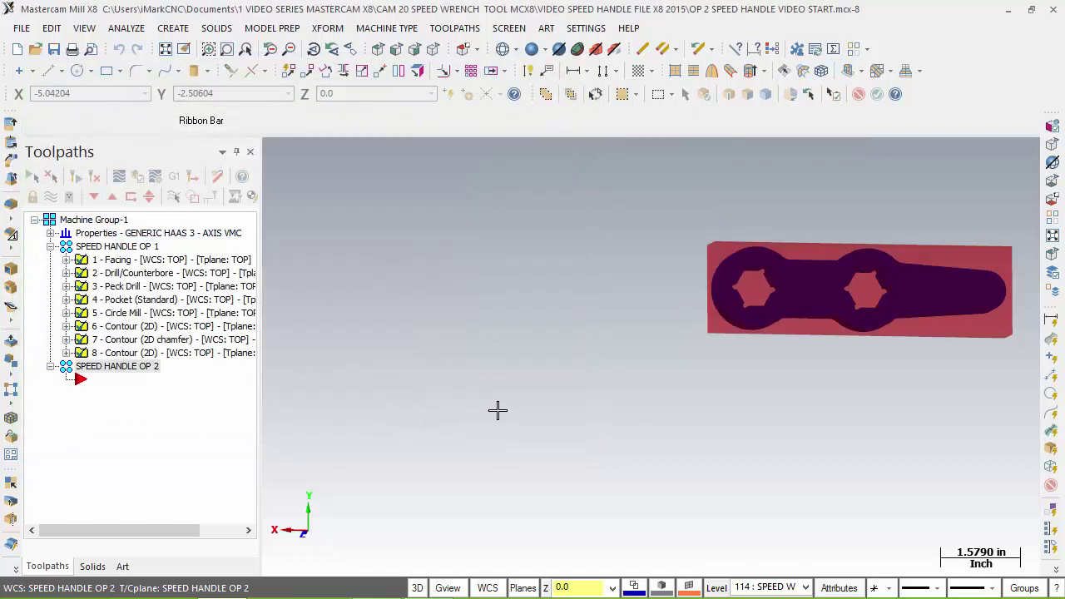
- Check the handle's orientation in the SPEED HANDLE OP 2 plane's top view and in the Bottom view
{"action": "left_click", "coordinate": [378, 52]}
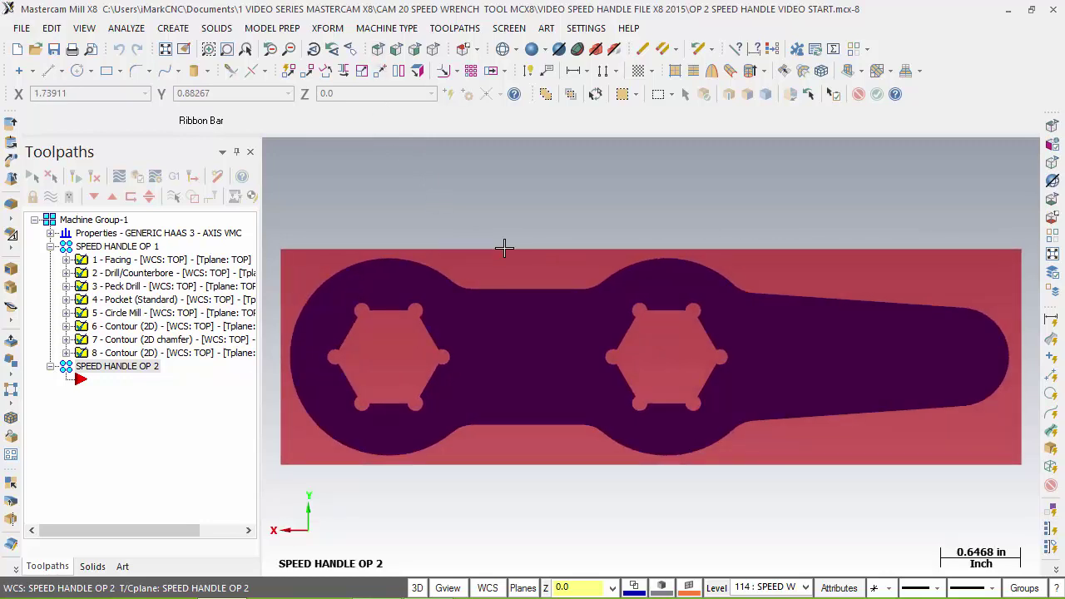
{"action": "scroll", "coordinate": [507, 244], "scroll_direction": "down", "scroll_amount": 1}
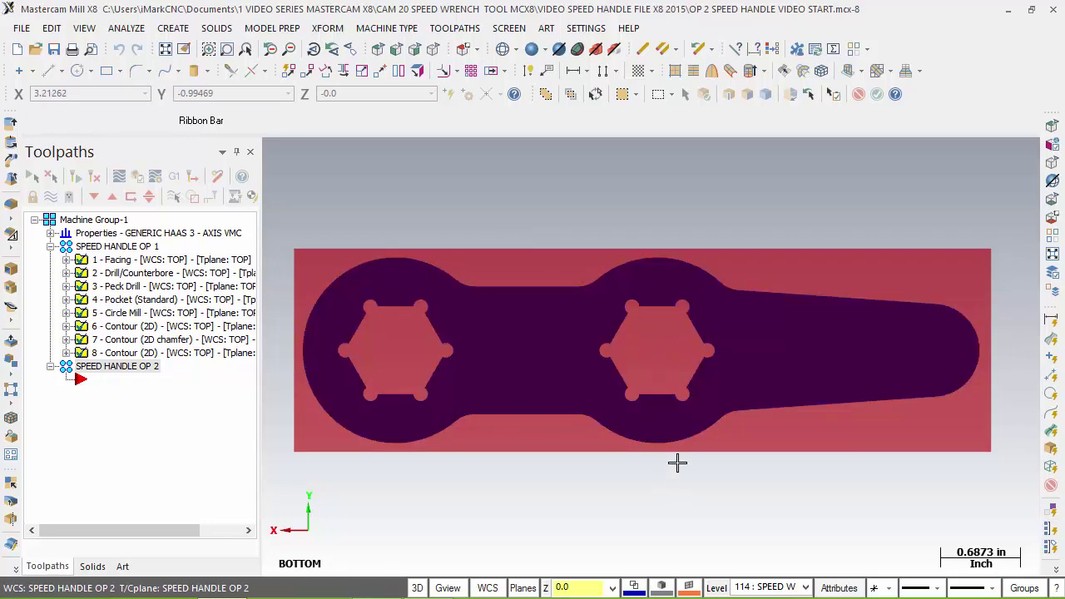
{"action": "scroll", "coordinate": [676, 464], "scroll_direction": "down", "scroll_amount": 4}
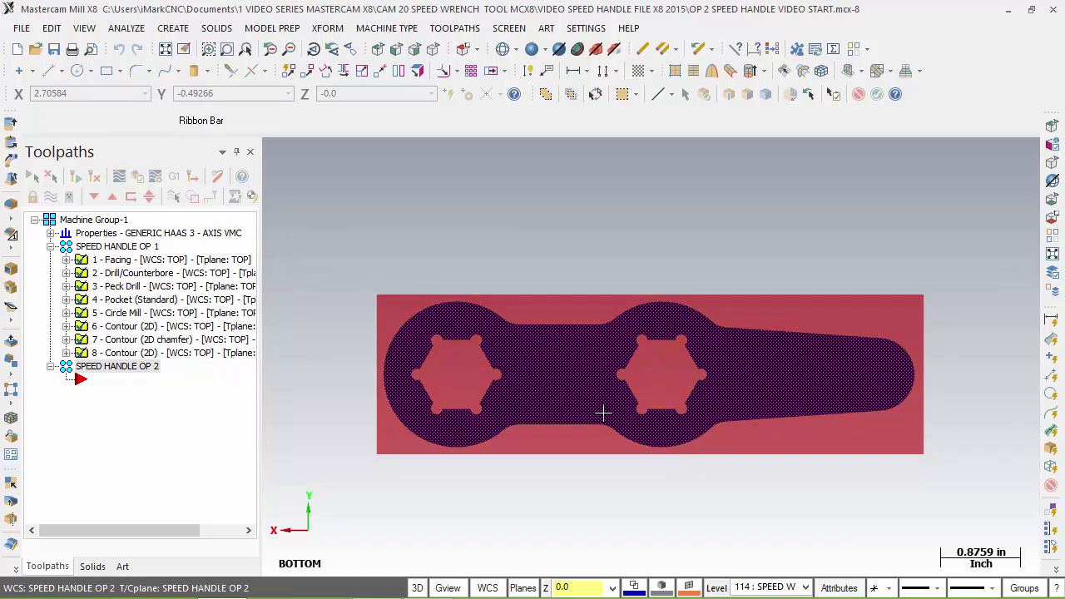
- Check the SPEED HANDLE OP 2 plane's origin coordinates in the plane settings and its location on the handle model
{"action": "key", "text": "ctrl"}
{"action": "left_click", "coordinate": [486, 588]}
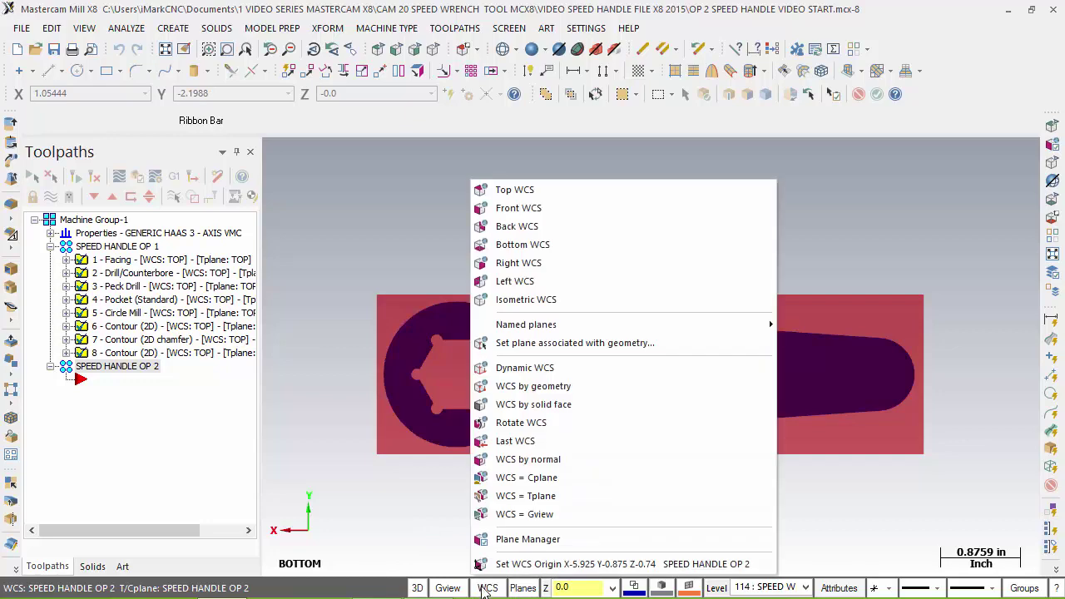
{"action": "left_click", "coordinate": [508, 541]}
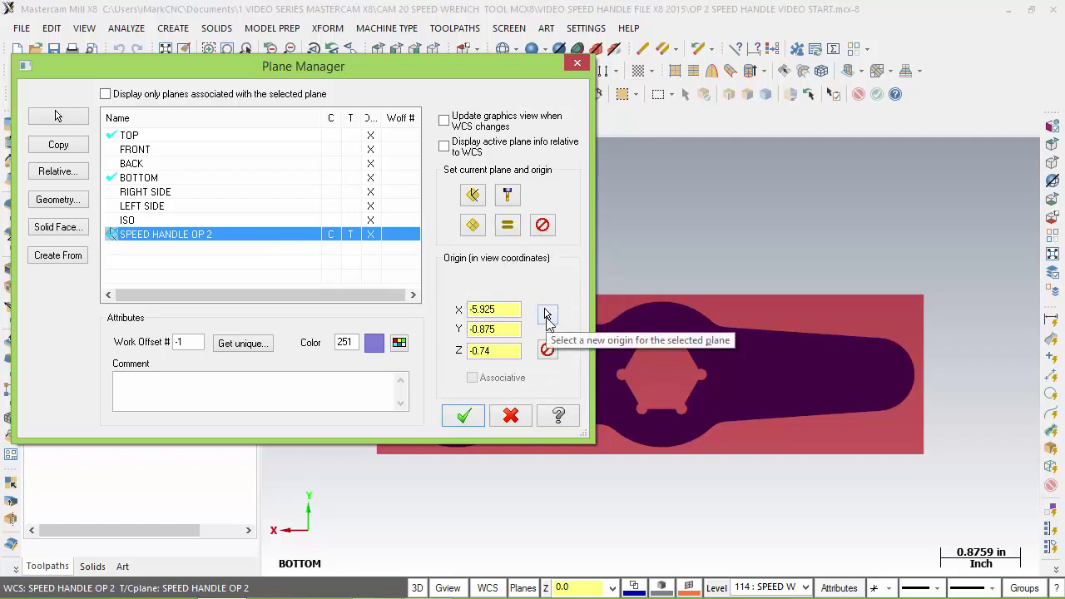
{"action": "left_click", "coordinate": [464, 416]}
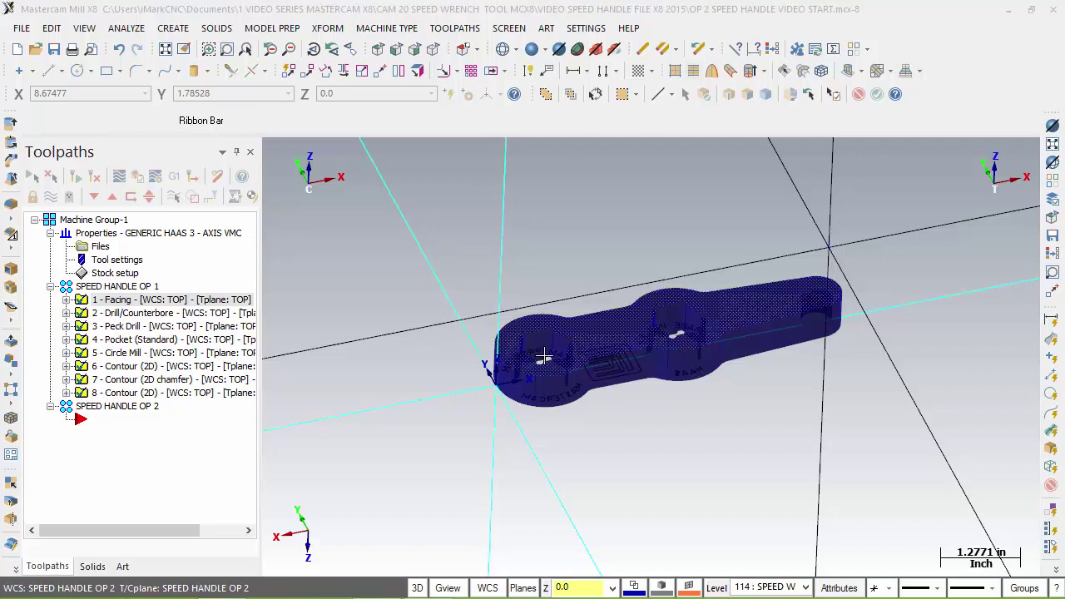
{"action": "middle_click_drag", "start_coordinate": [581, 452], "coordinate": [574, 439]}
{"action": "scroll", "coordinate": [573, 439], "scroll_direction": "up", "scroll_amount": 1}
{"action": "scroll", "coordinate": [574, 440], "scroll_direction": "up", "scroll_amount": 4}
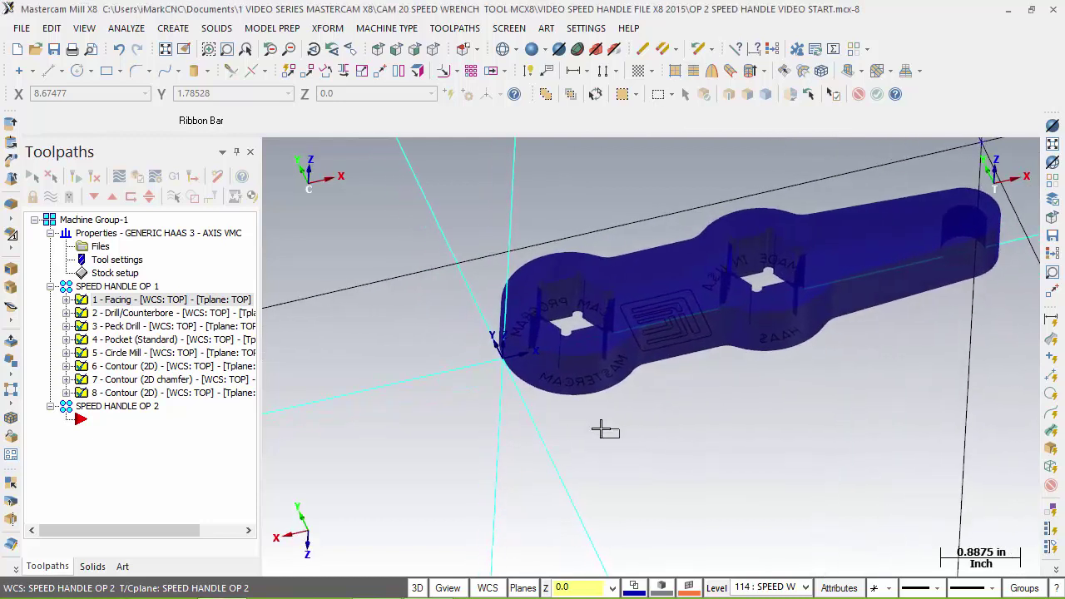
{"action": "middle_click_drag", "start_coordinate": [520, 388], "coordinate": [531, 350]}
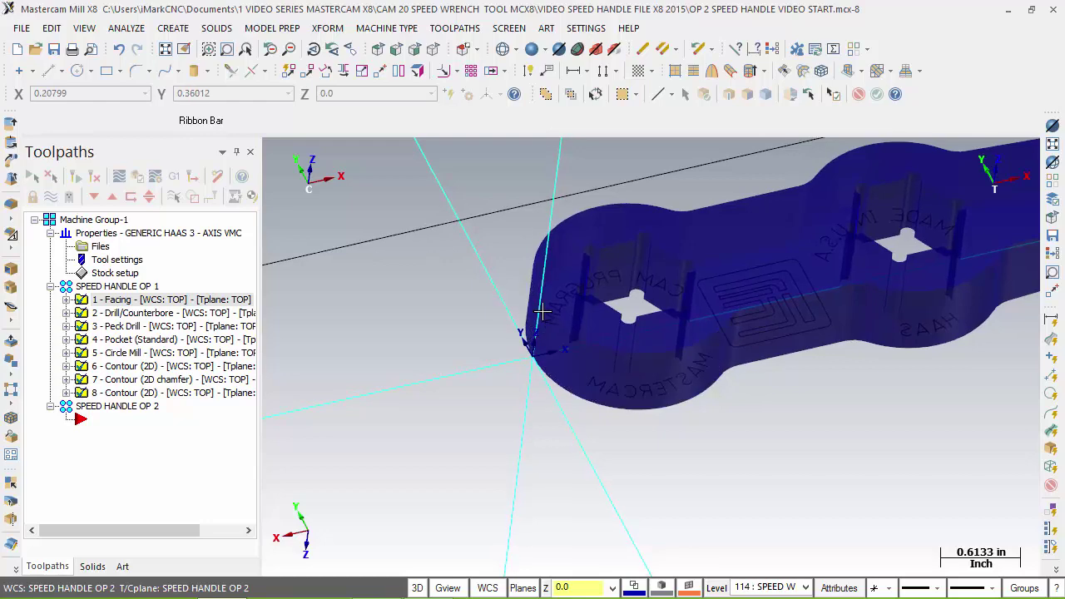
{"action": "middle_click_drag", "start_coordinate": [542, 312], "coordinate": [544, 315]}
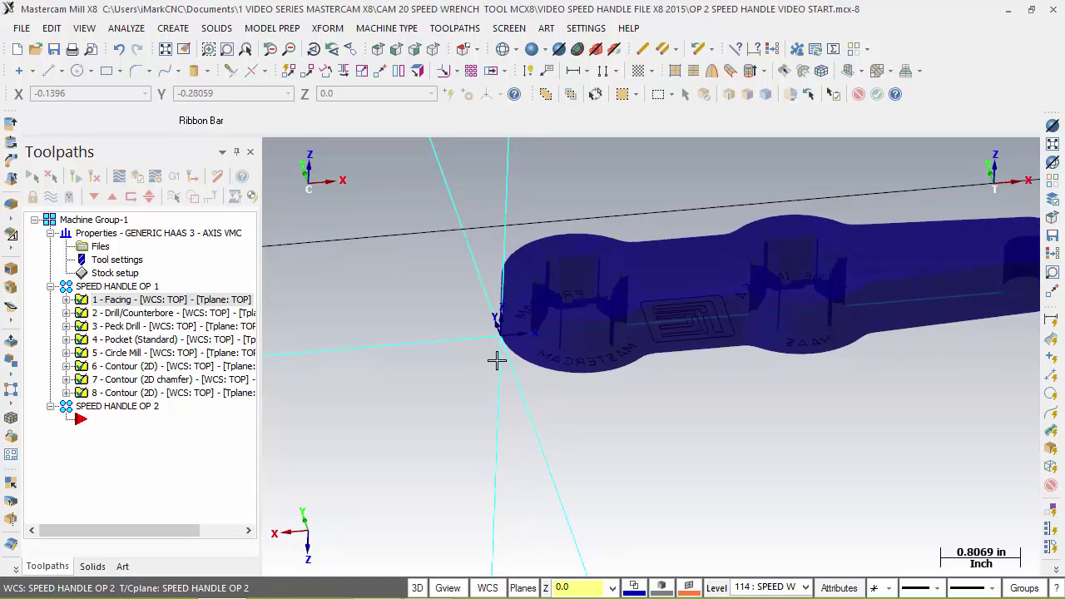
- Widen the plane list to show the full Woff # column and set the SPEED HANDLE OP 2 plane's work offset number to 1
{"action": "left_click", "coordinate": [489, 589]}
{"action": "left_click", "coordinate": [525, 541]}
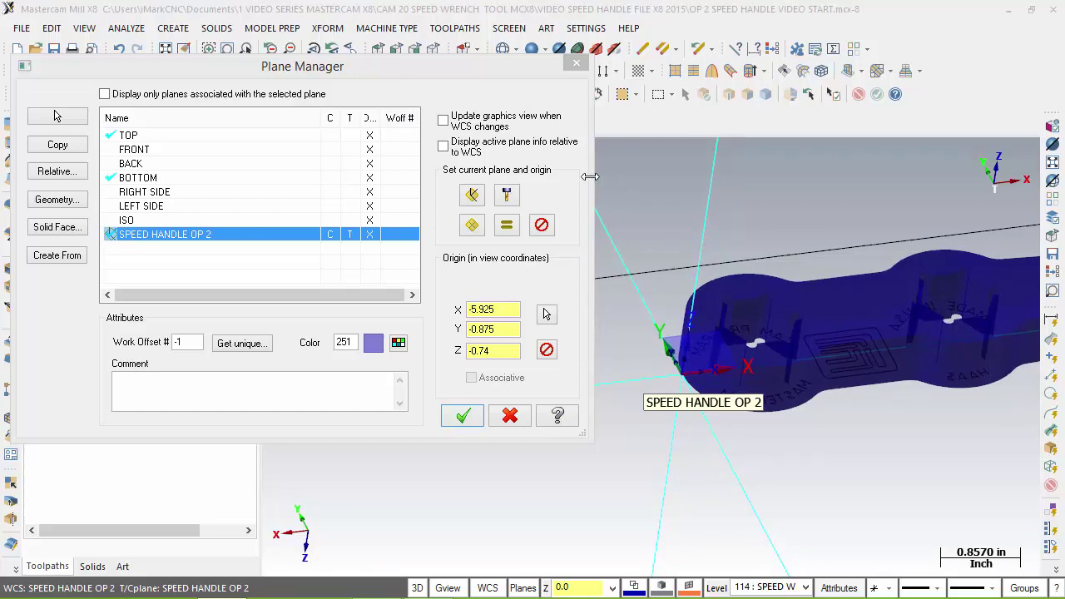
{"action": "left_click_drag", "start_coordinate": [590, 176], "coordinate": [655, 176]}
{"action": "left_click_drag", "start_coordinate": [426, 118], "coordinate": [463, 117]}
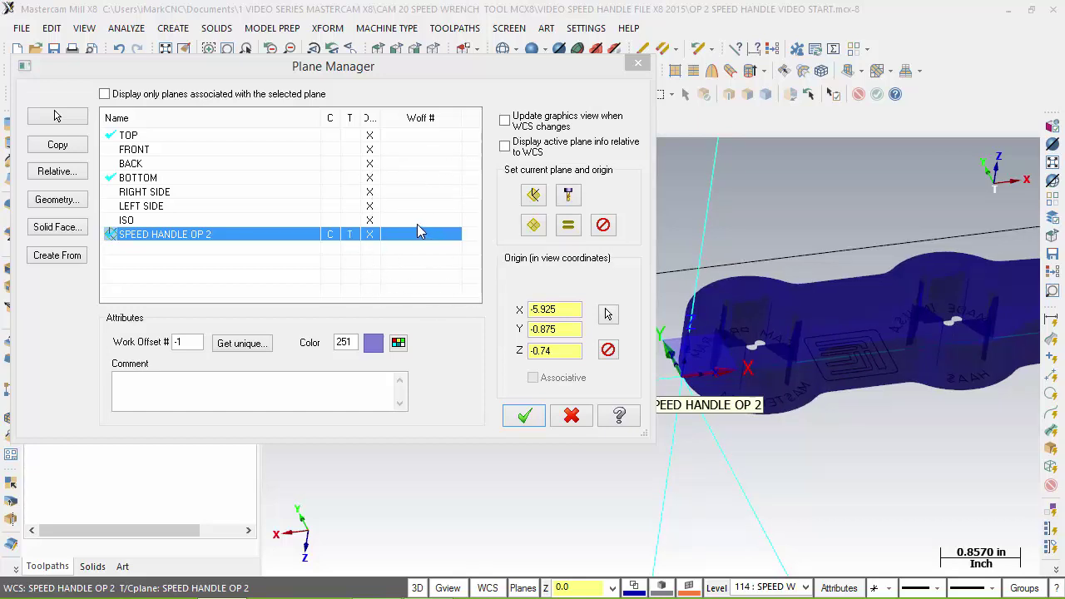
{"action": "double_click", "coordinate": [188, 342]}
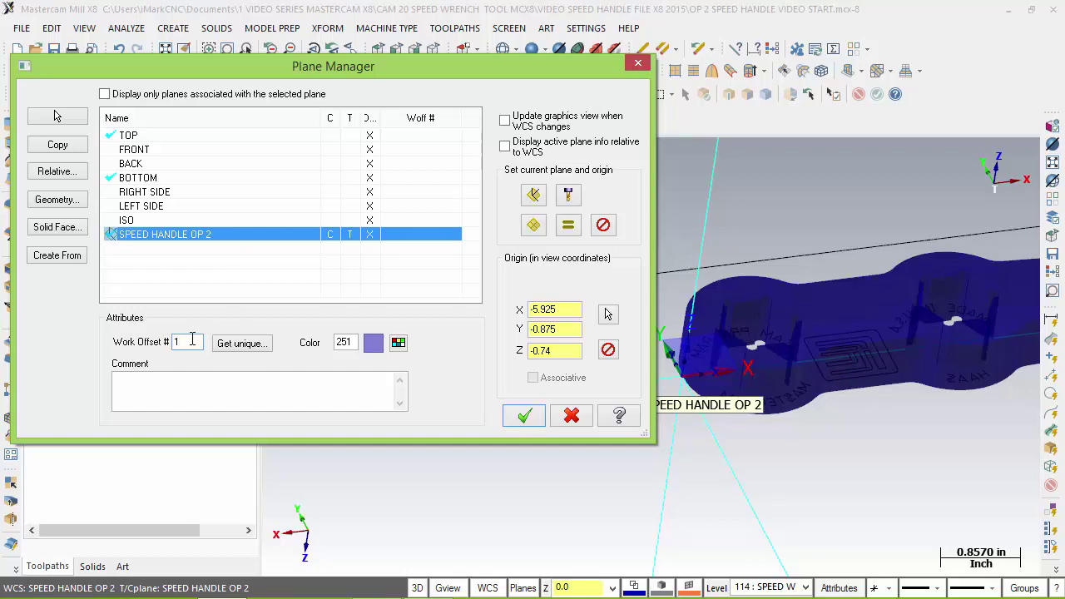
- Re-enter the SPEED HANDLE OP 2 plane's work offset number and accept the plane settings
{"action": "double_click", "coordinate": [185, 344]}
{"action": "double_click", "coordinate": [182, 344]}
{"action": "double_click", "coordinate": [176, 342]}
{"action": "key", "text": "Tab"}
{"action": "left_click", "coordinate": [420, 237]}
{"action": "left_click", "coordinate": [528, 420]}
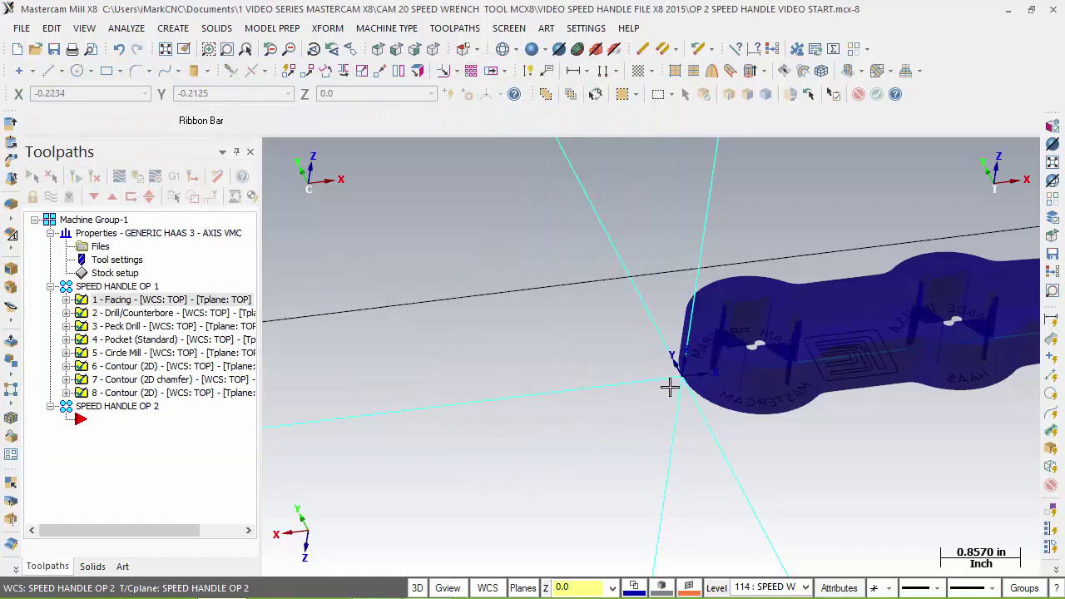
- Post only the Facing operation of SPEED HANDLE OP 1 and save the NC file as SPEED HANDLE OP 1
{"action": "left_click", "coordinate": [66, 300]}
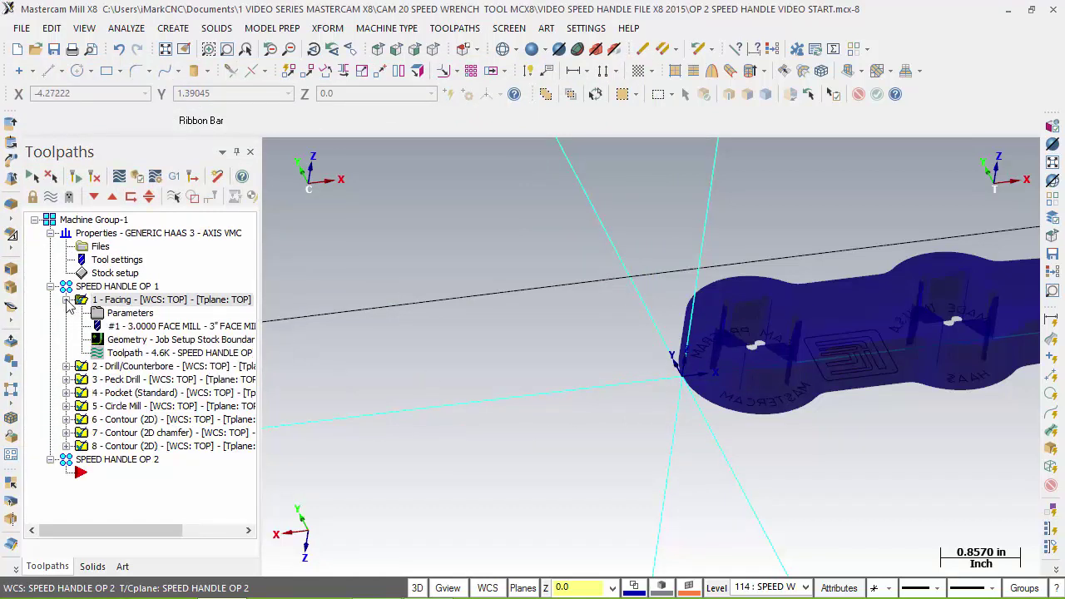
{"action": "left_click", "coordinate": [107, 367]}
{"action": "left_click", "coordinate": [109, 301]}
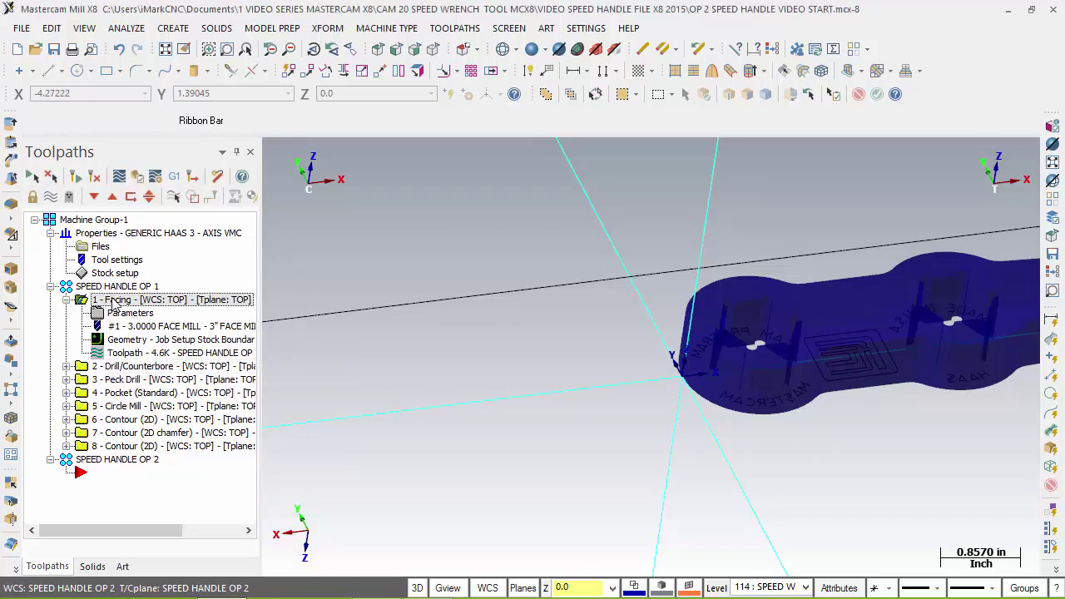
{"action": "left_click", "coordinate": [175, 178]}
{"action": "left_click", "coordinate": [125, 423]}
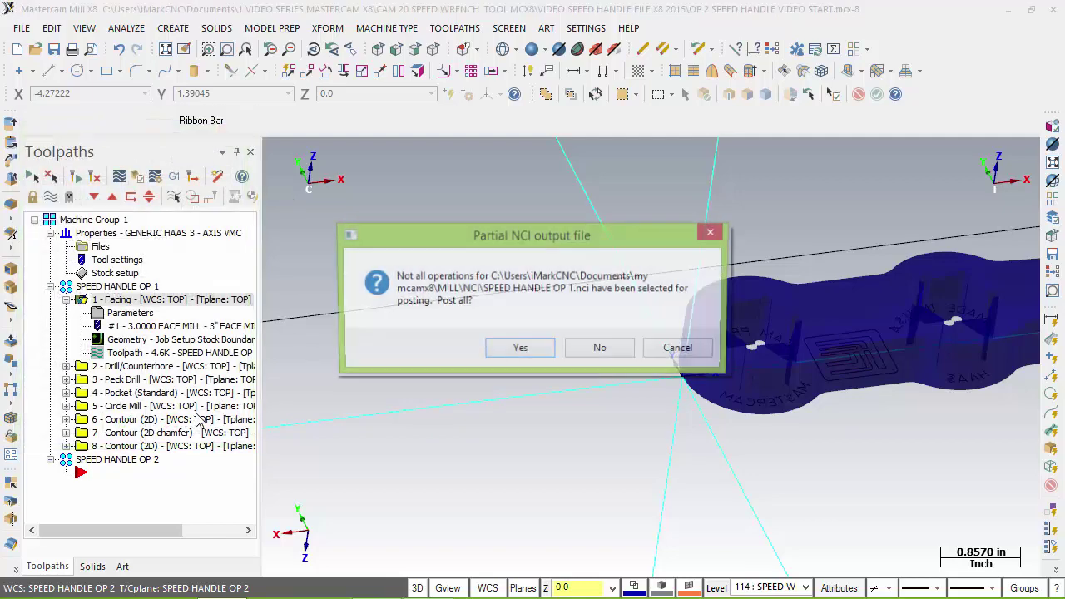
{"action": "left_click", "coordinate": [600, 349]}
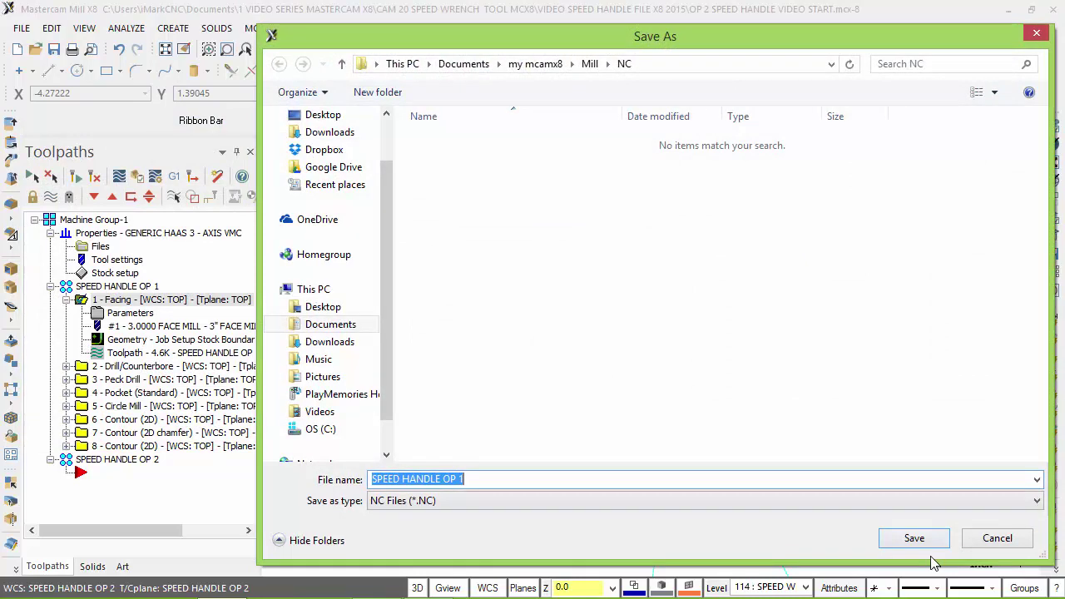
{"action": "left_click", "coordinate": [915, 537]}
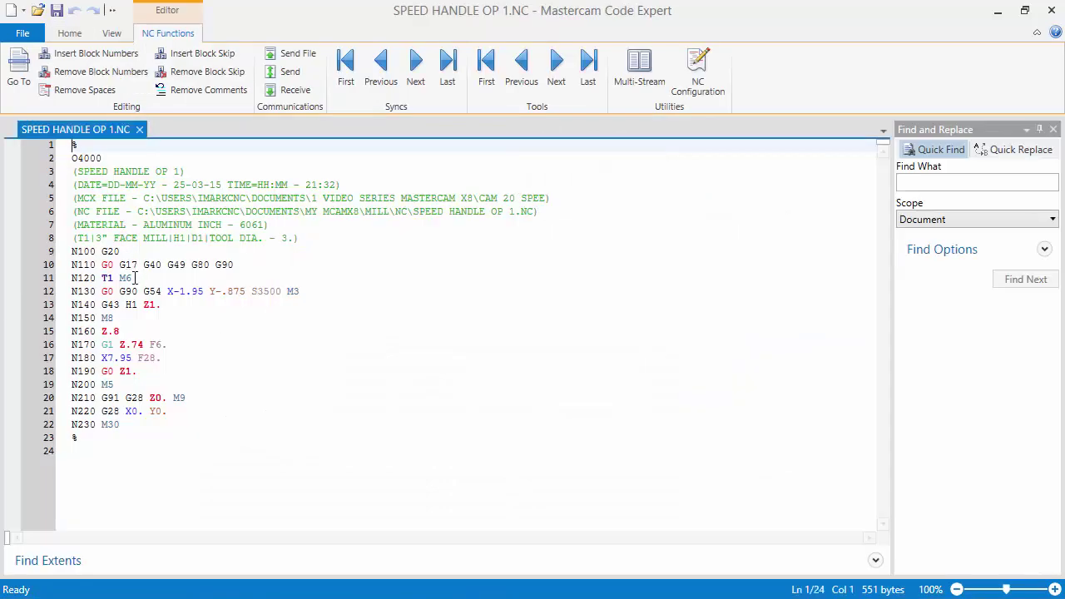
- Try G55 in place of G54 in block N130, restore G54 and close the NC file without saving
{"action": "left_click_drag", "start_coordinate": [158, 293], "coordinate": [146, 292]}
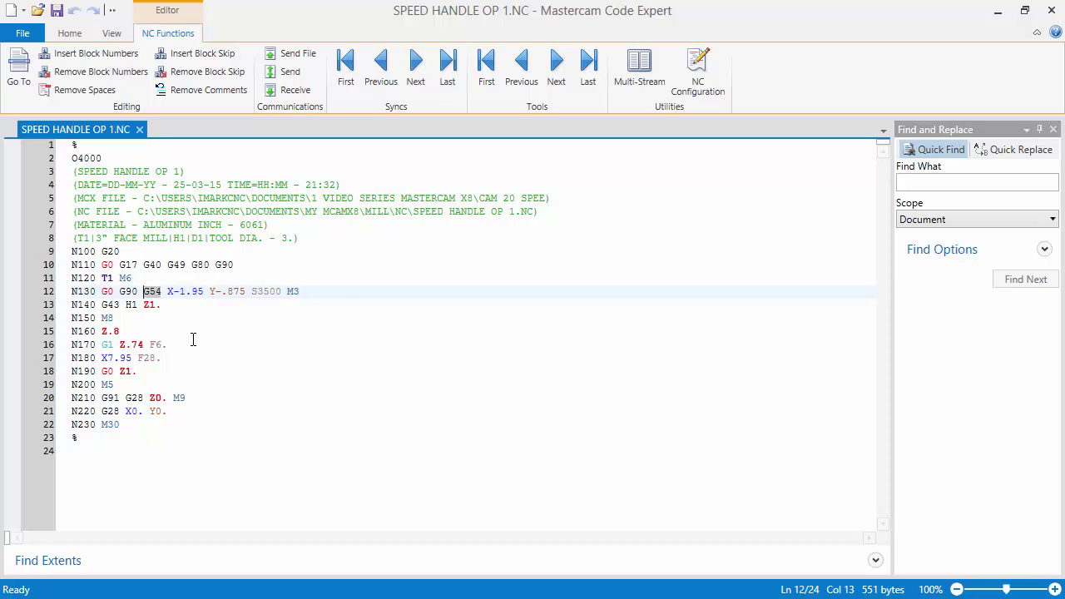
{"action": "left_click", "coordinate": [163, 297]}
{"action": "key", "text": "BackSpace"}
{"action": "type", "text": "5"}
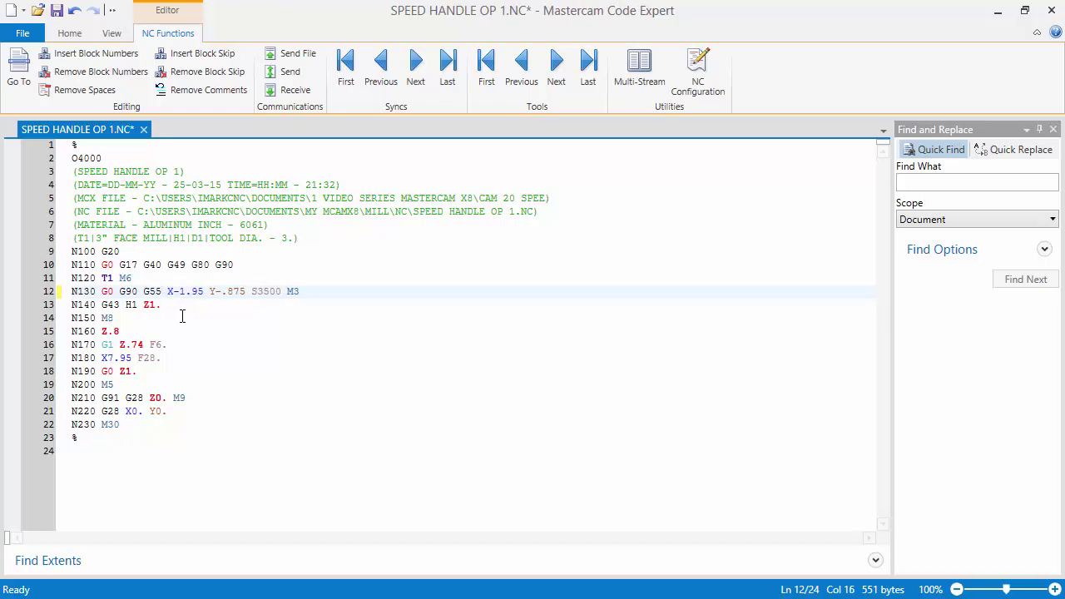
{"action": "key", "text": "BackSpace"}
{"action": "type", "text": "4"}
{"action": "left_click", "coordinate": [1051, 11]}
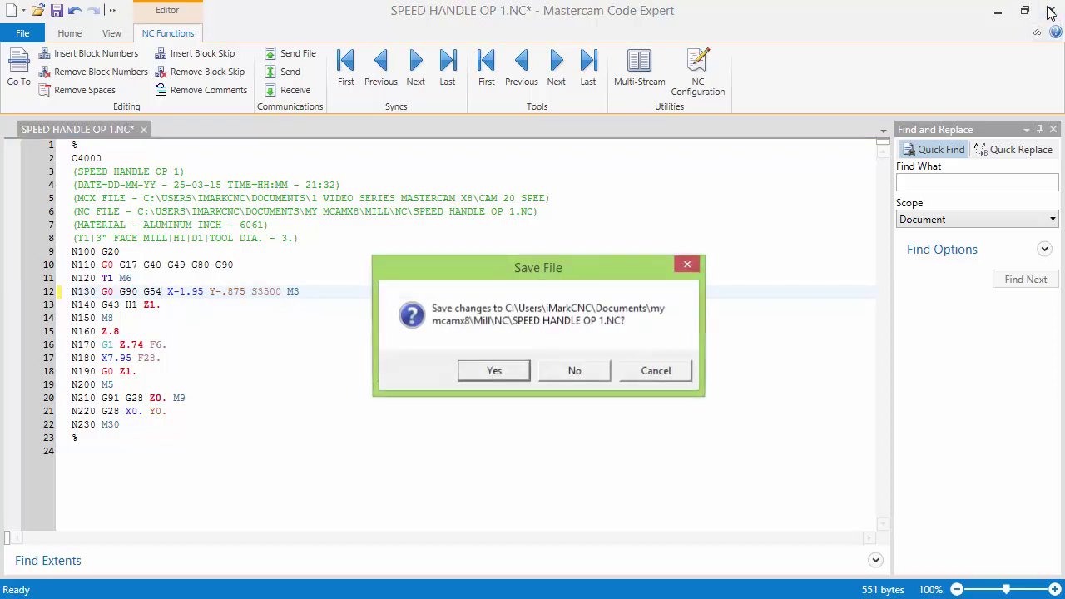
{"action": "left_click", "coordinate": [594, 372]}
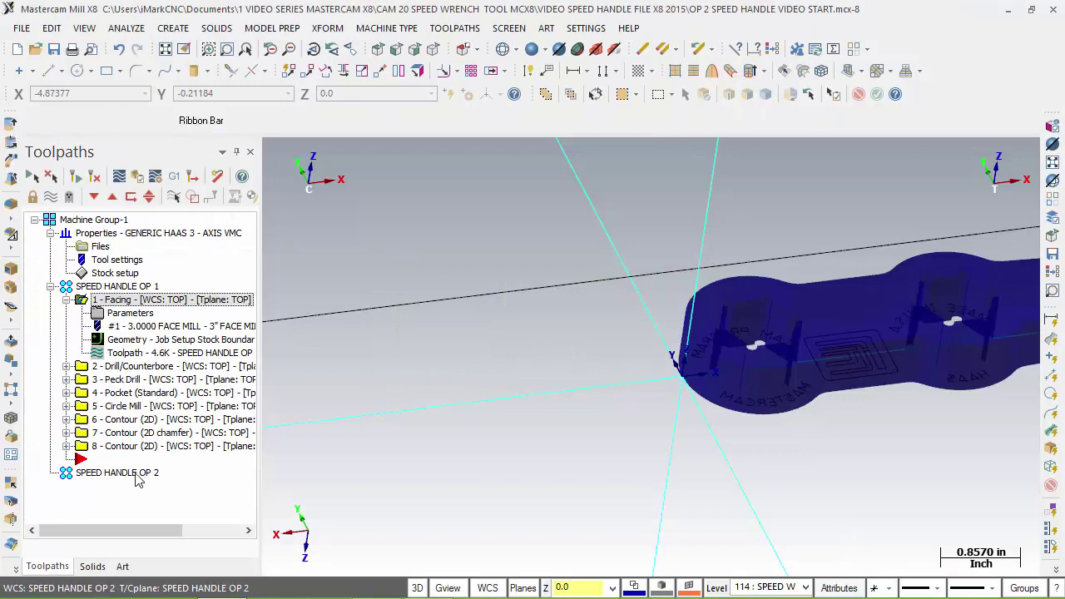
- Move the toolpath insertion point into the SPEED HANDLE OP 2 group and collapse the SPEED HANDLE OP 1 group
{"action": "left_click_drag", "start_coordinate": [79, 460], "coordinate": [80, 488]}
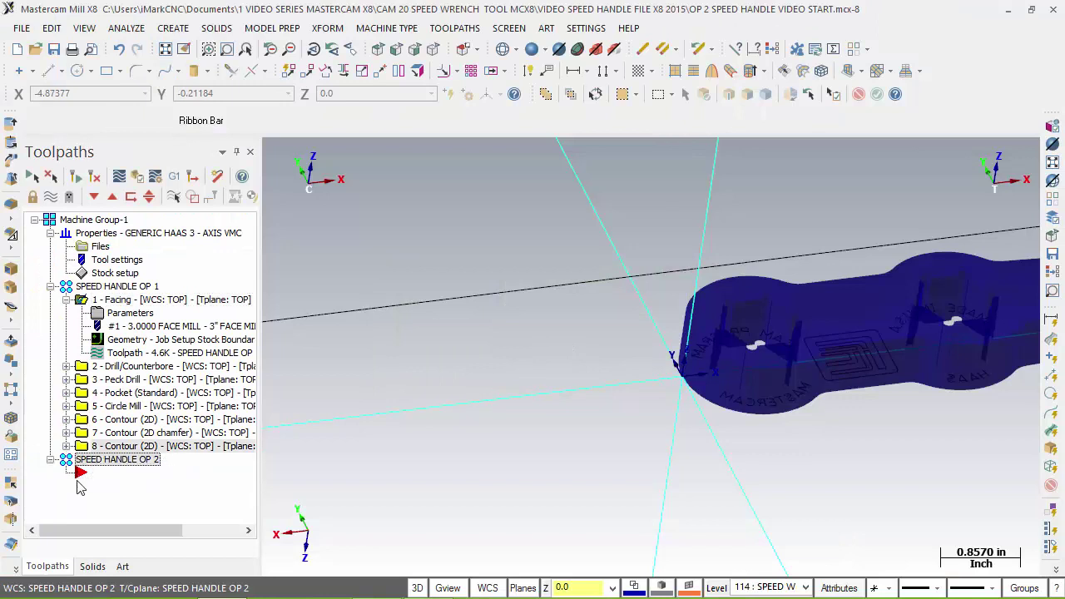
{"action": "left_click", "coordinate": [66, 300]}
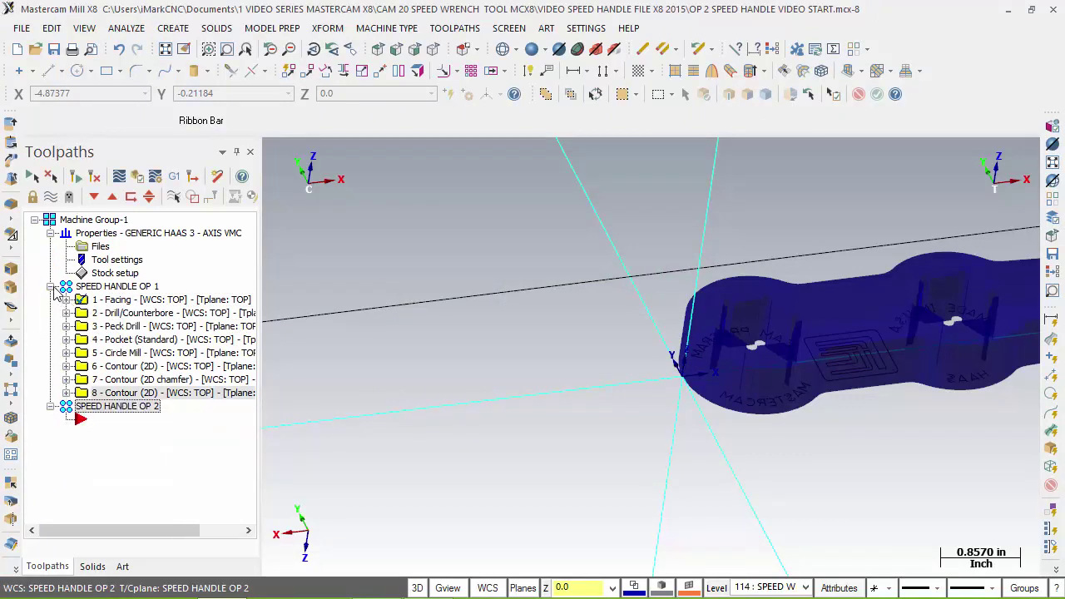
{"action": "left_click", "coordinate": [51, 286]}
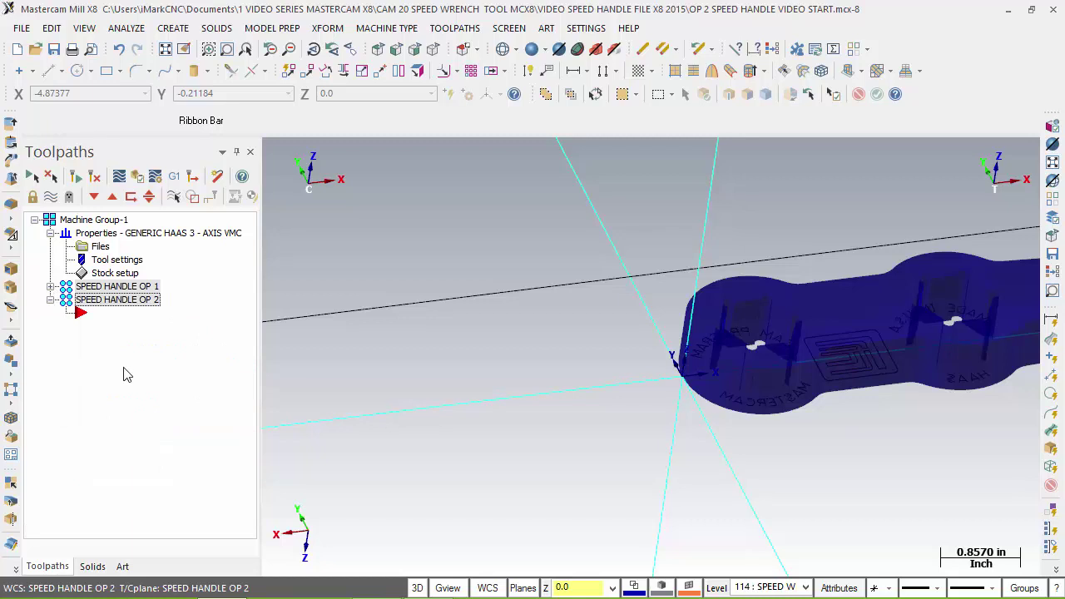
- Check the handle and the new origin's orientation in the fitted, Bottom and isometric views
{"action": "key", "text": "alt+F1"}
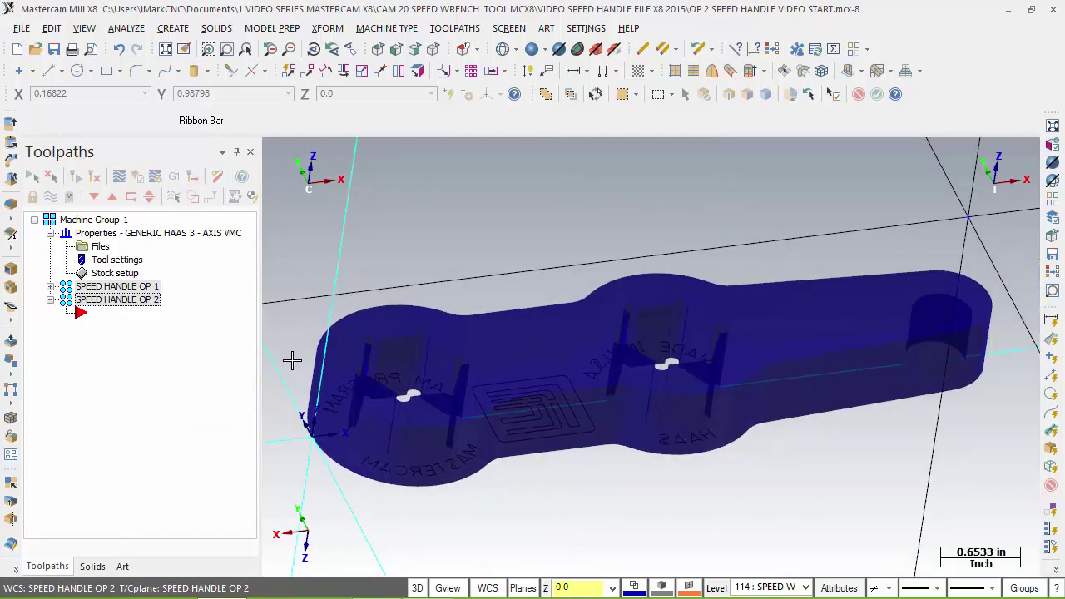
{"action": "key", "text": "alt+4"}
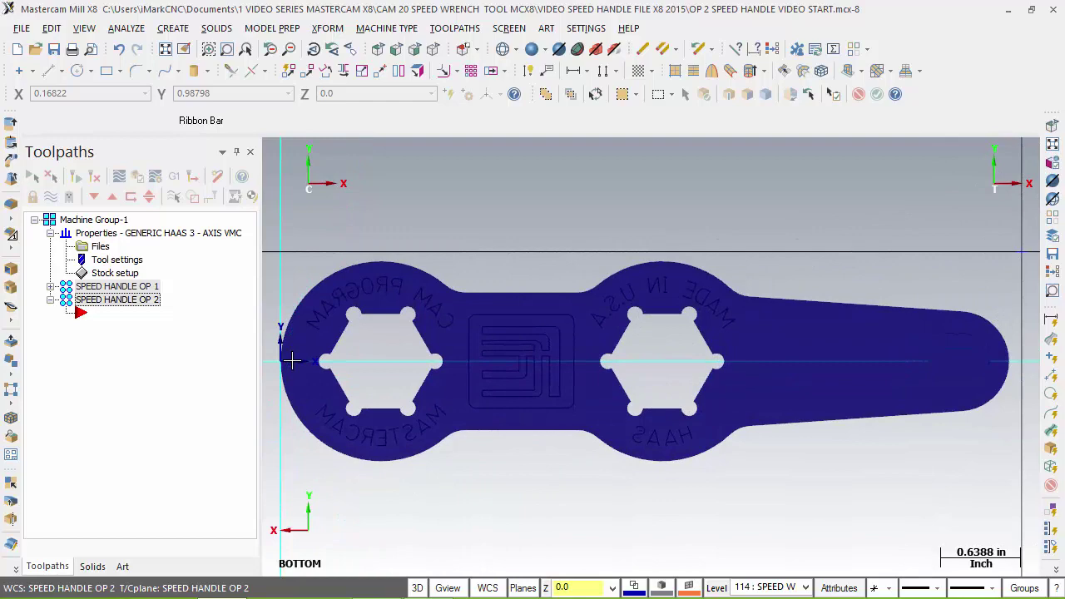
{"action": "key", "text": "alt+7"}
{"action": "key", "text": "alt+F1"}
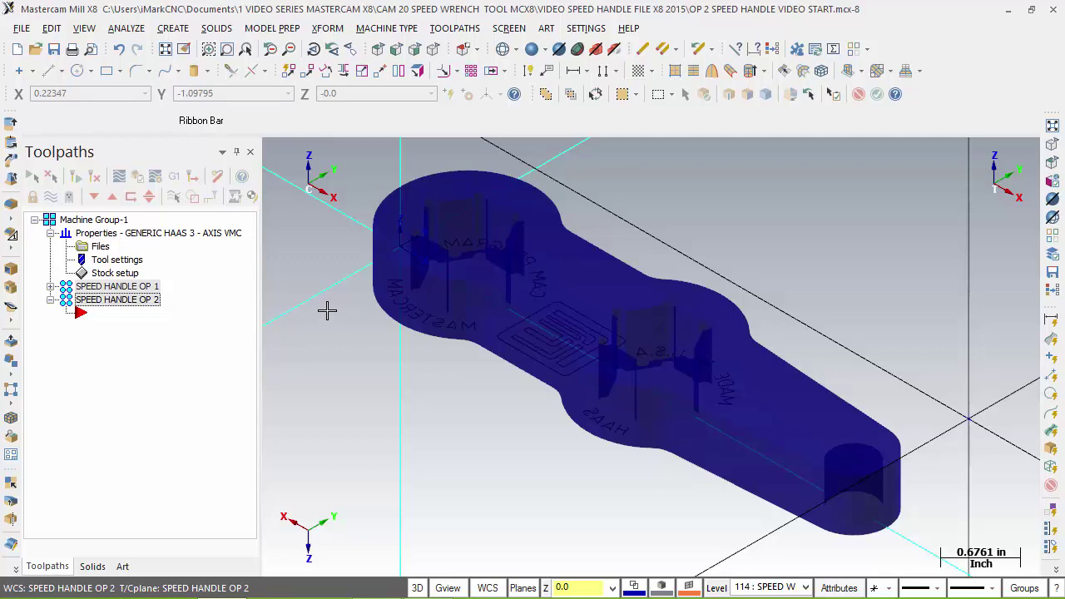
{"action": "scroll", "coordinate": [359, 302], "scroll_direction": "down", "scroll_amount": 1}
{"action": "scroll", "coordinate": [394, 316], "scroll_direction": "down", "scroll_amount": 2}
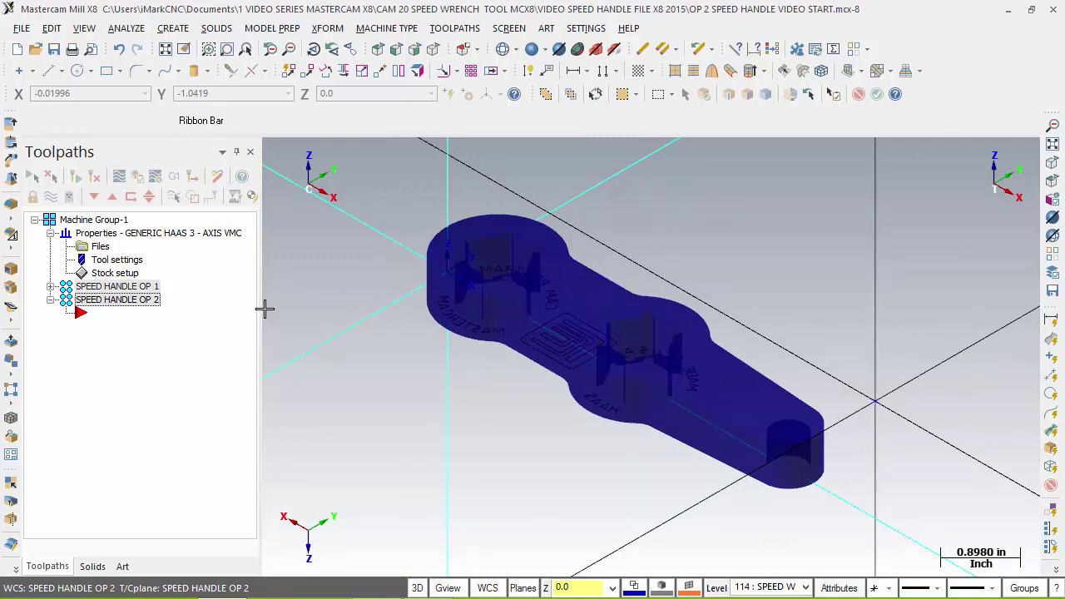
- Create a Face toolpath in the SPEED HANDLE OP 2 group using the defined stock as its boundary
{"action": "left_click", "coordinate": [51, 286]}
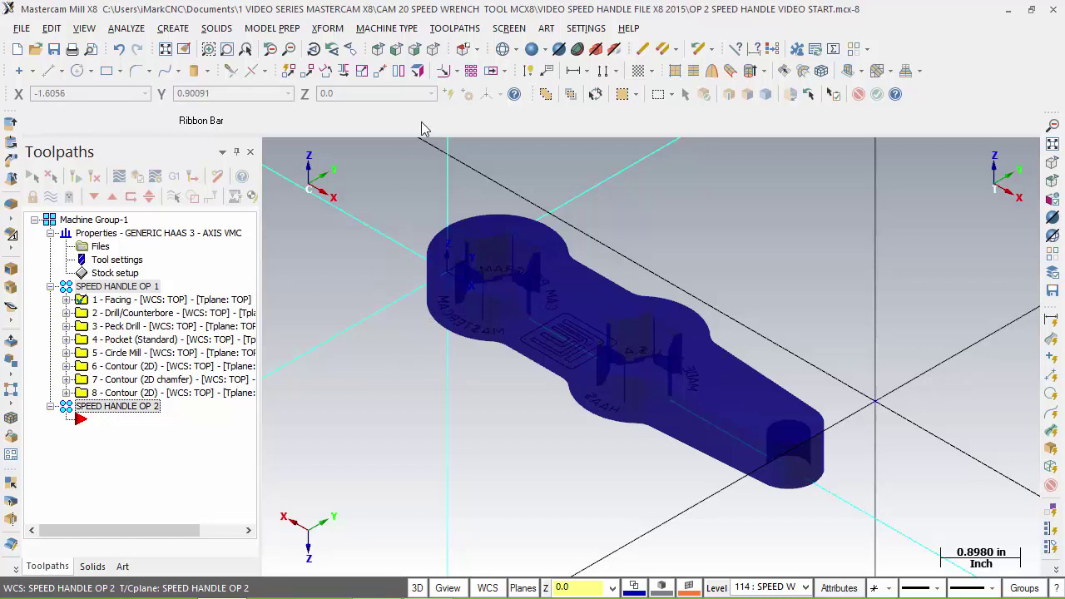
{"action": "left_click", "coordinate": [455, 30]}
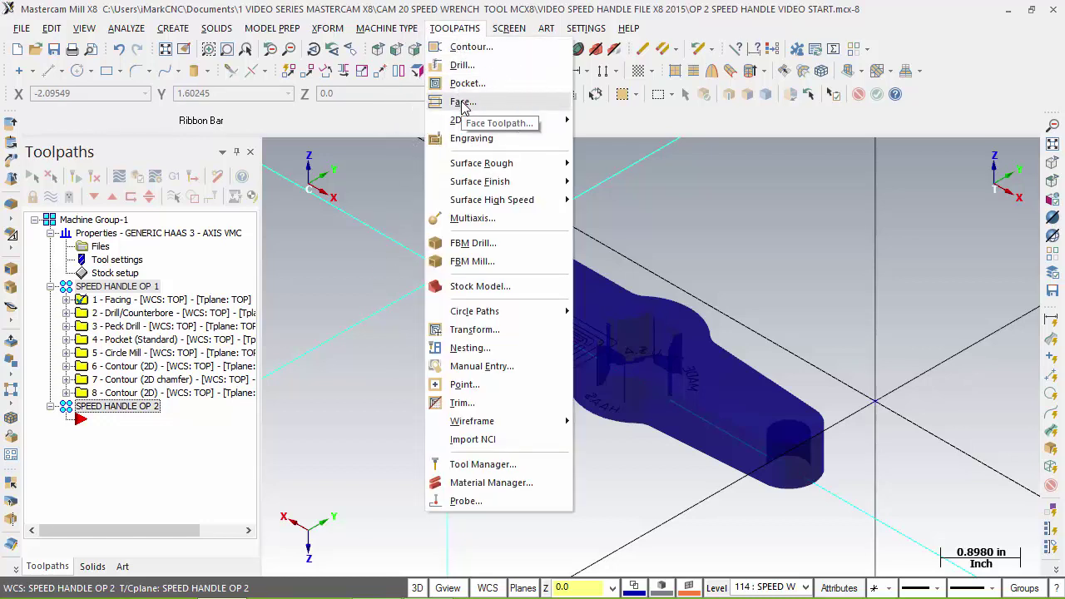
{"action": "left_click", "coordinate": [463, 103]}
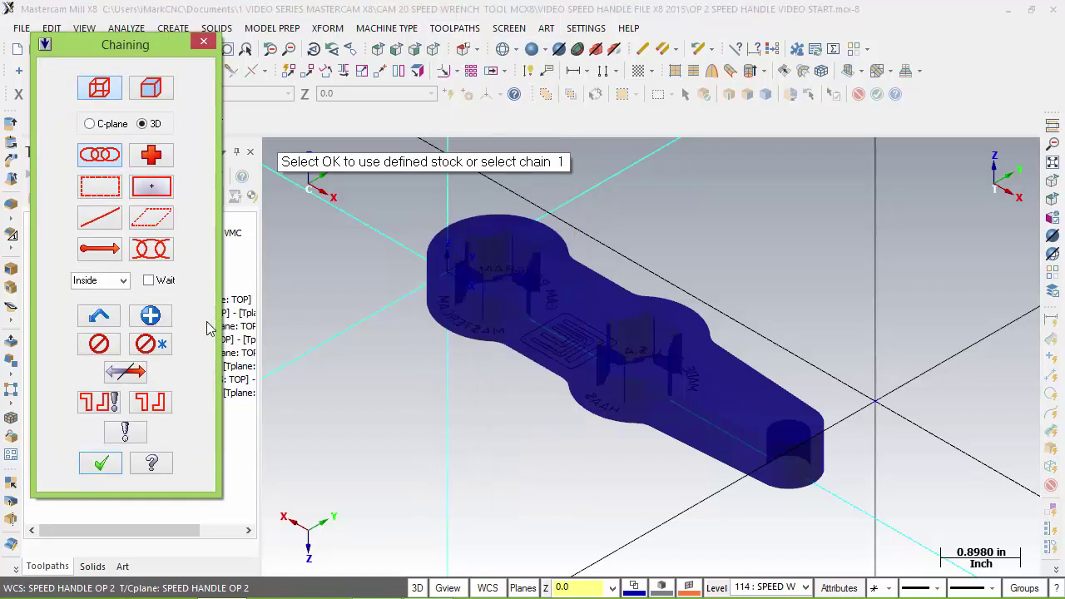
{"action": "left_click", "coordinate": [100, 468]}
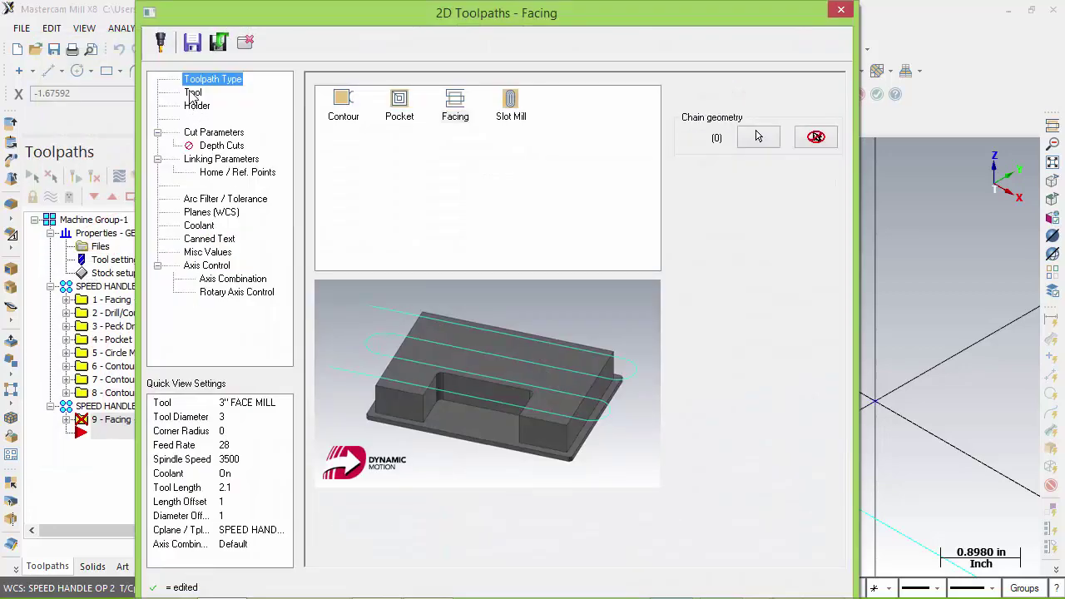
- Use the 3" FACE MILL for the facing toolpath and keep the One pass cutting style
{"action": "left_click", "coordinate": [192, 93]}
{"action": "left_click", "coordinate": [444, 133]}
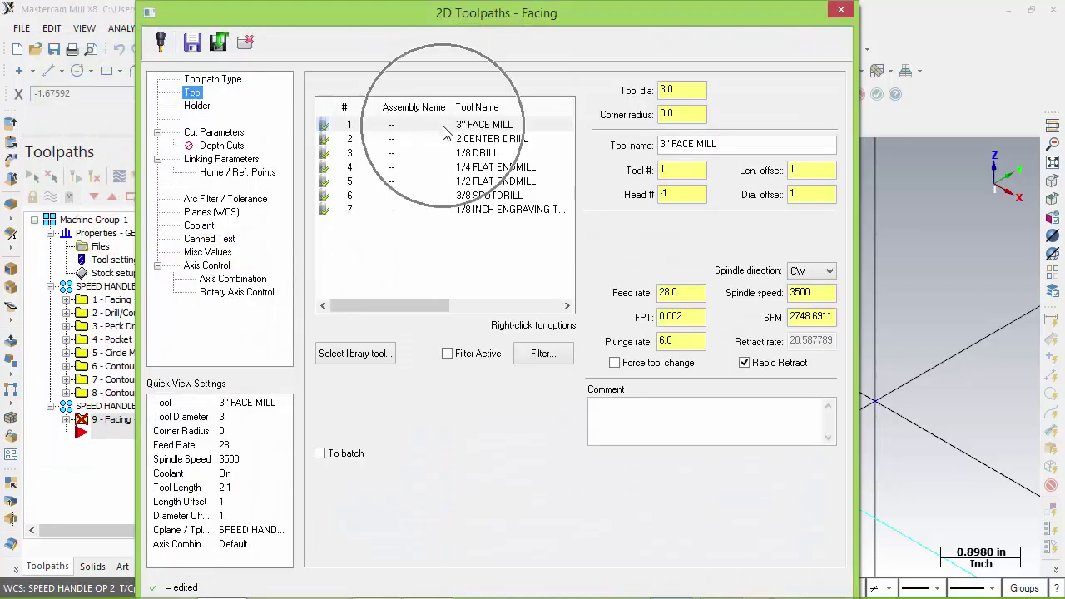
{"action": "left_click", "coordinate": [815, 306]}
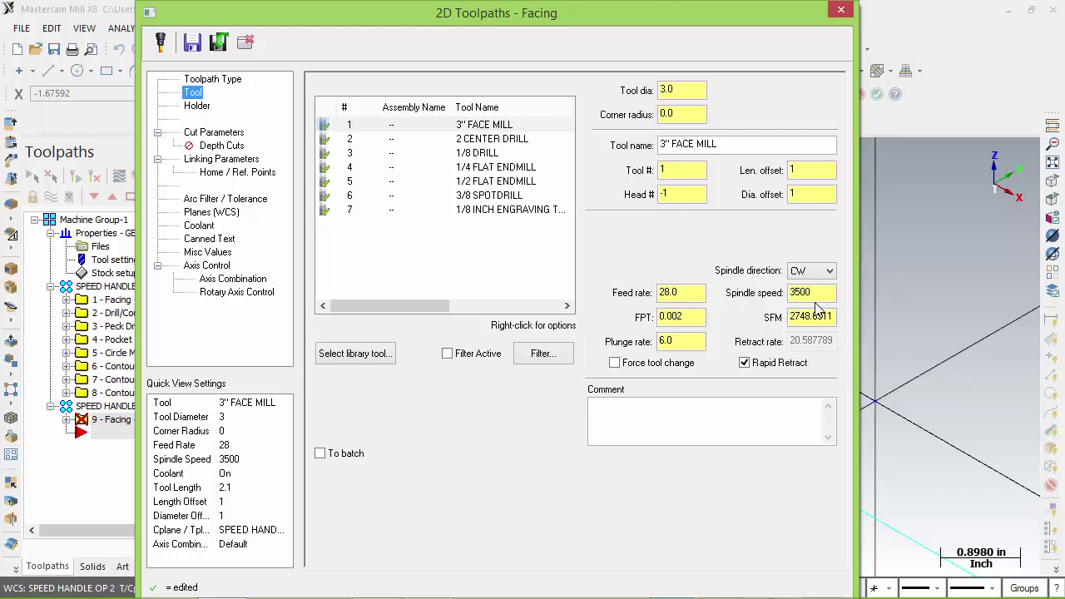
{"action": "left_click", "coordinate": [215, 135]}
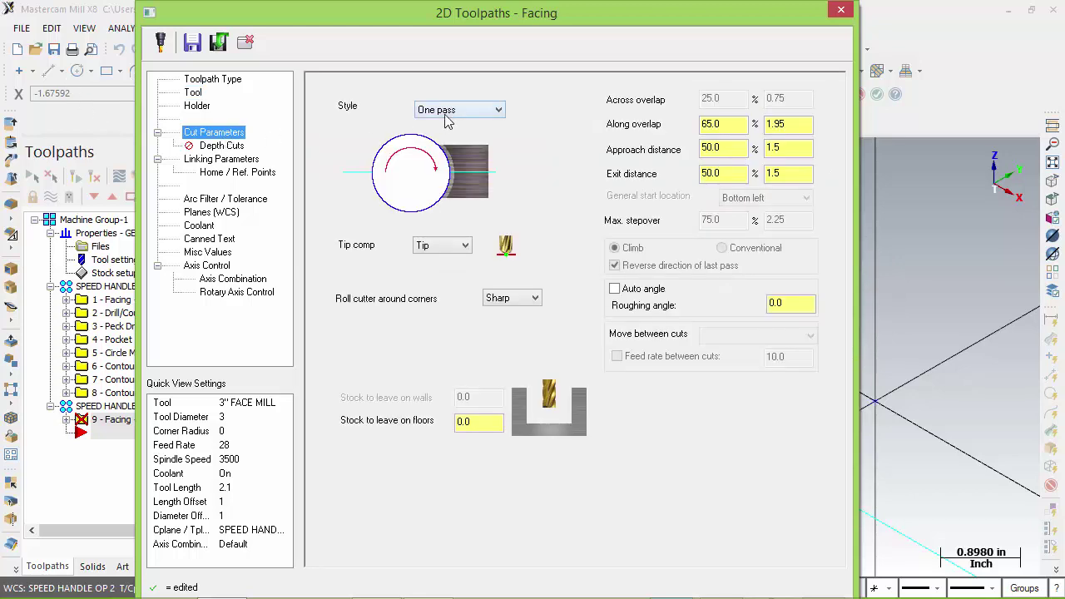
{"action": "left_click", "coordinate": [447, 118]}
{"action": "left_click", "coordinate": [753, 150]}
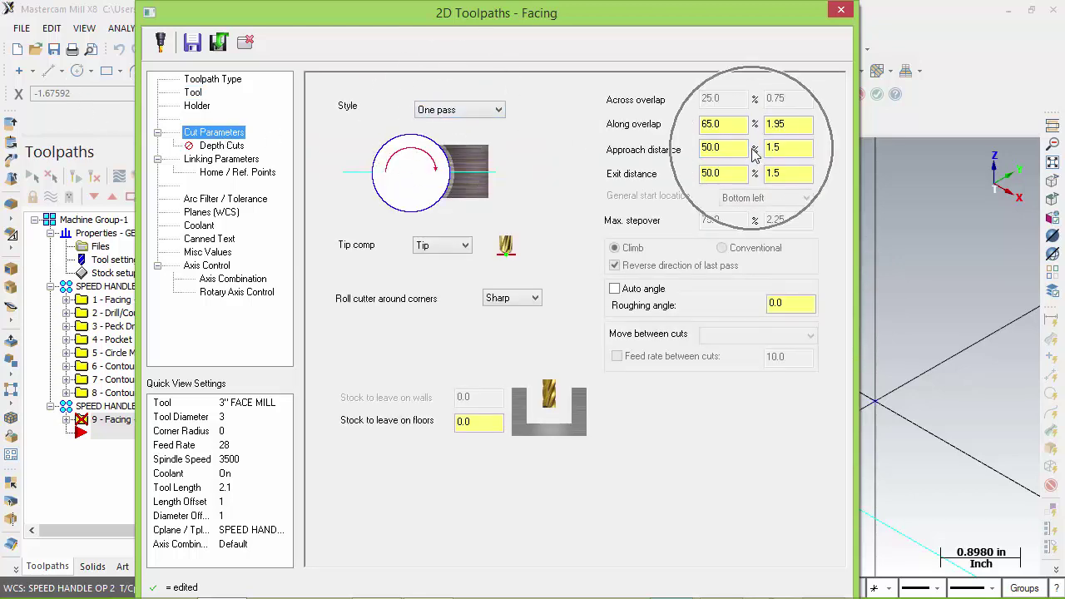
- Set the facing depth to 0.625 by picking a point on the upper edge of the handle's large rounded end
{"action": "left_click", "coordinate": [225, 160]}
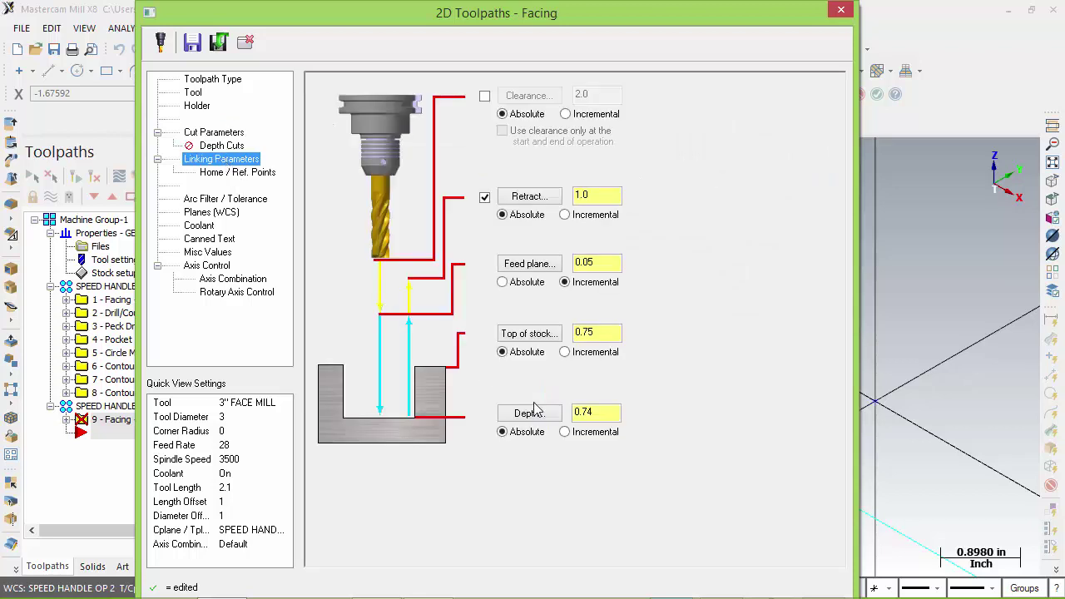
{"action": "left_click", "coordinate": [601, 418]}
{"action": "left_click", "coordinate": [529, 418]}
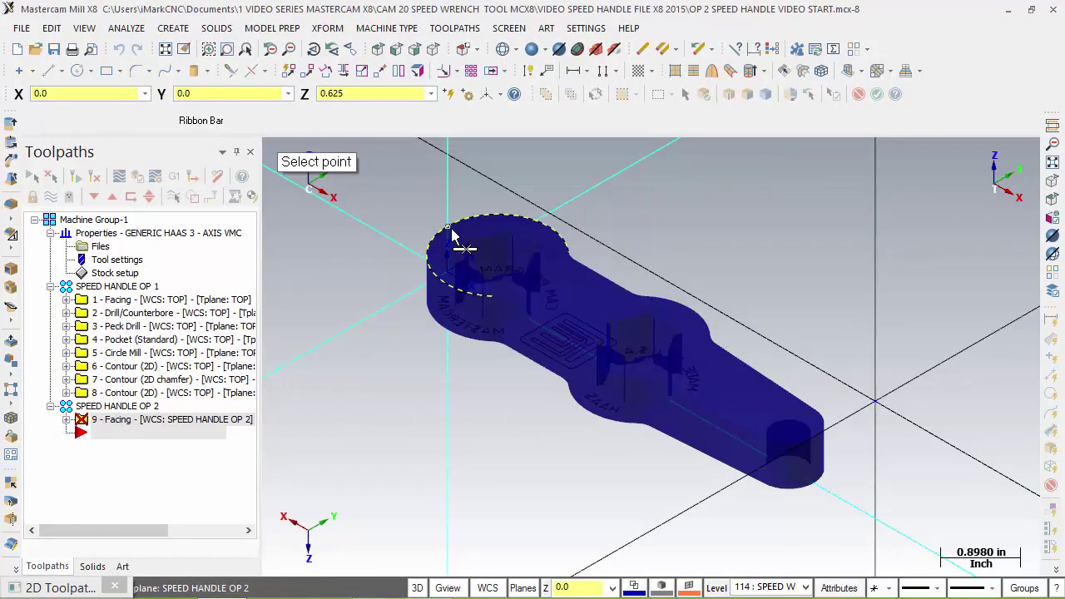
{"action": "left_click", "coordinate": [451, 231]}
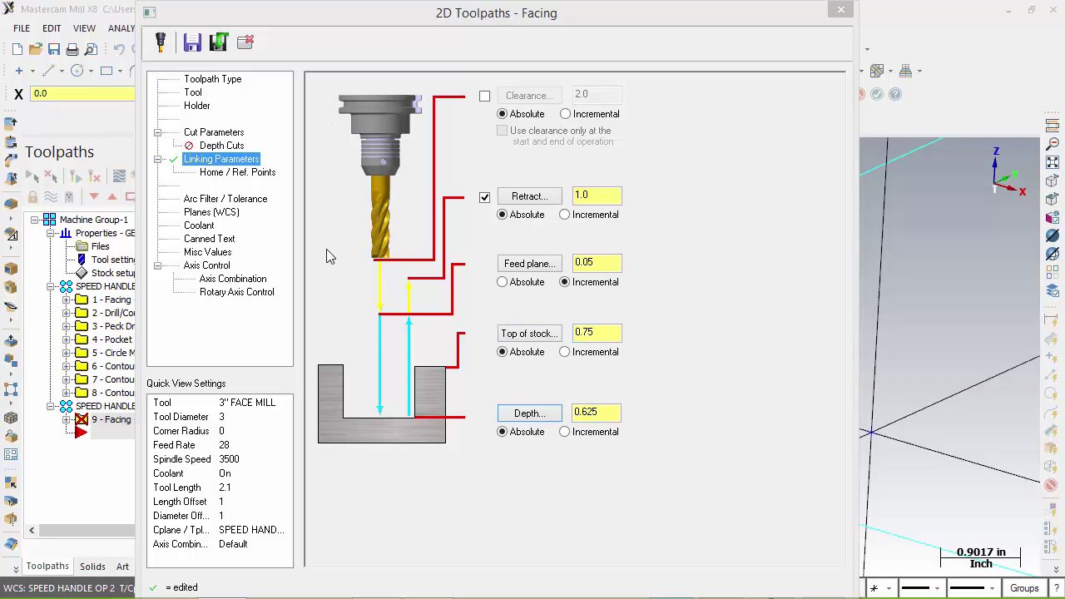
- Enable depth cuts for the facing toolpath with a max rough step of 0.06
{"action": "left_click", "coordinate": [218, 146]}
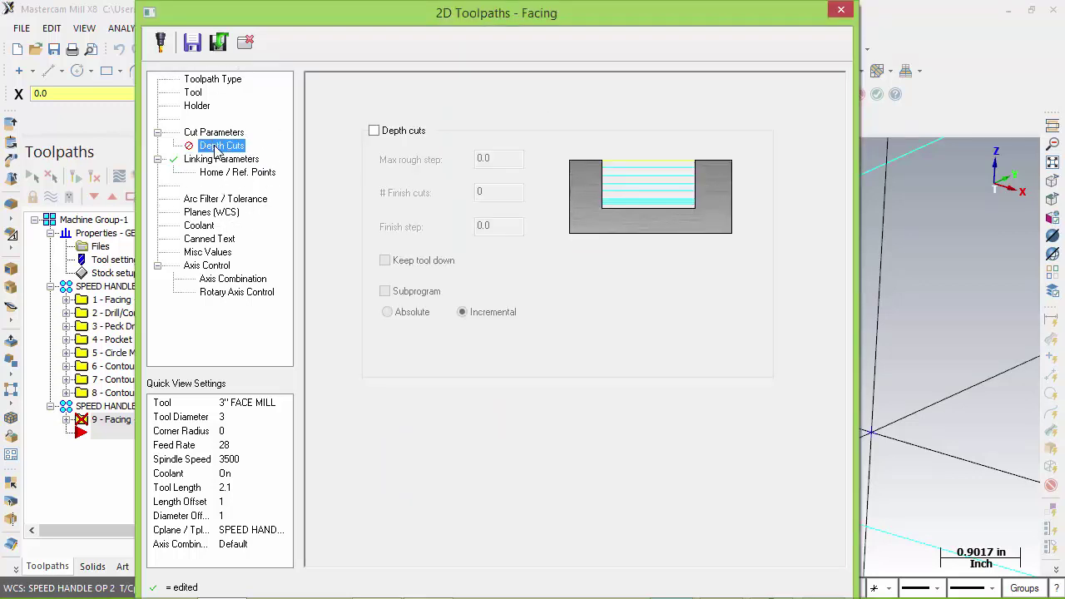
{"action": "left_click", "coordinate": [374, 131]}
{"action": "left_click", "coordinate": [503, 161]}
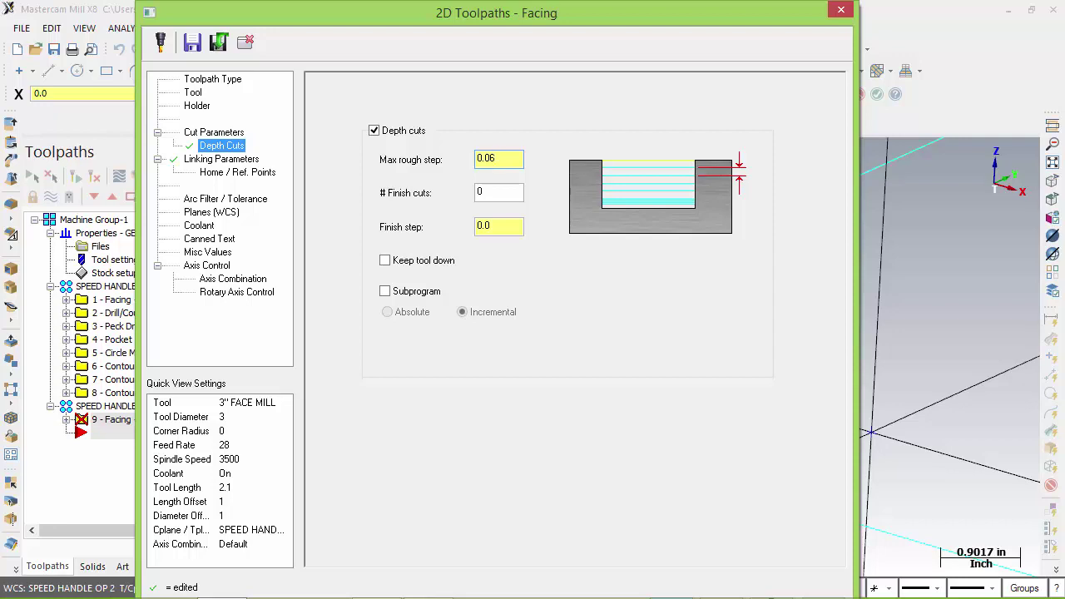
- Check that flood coolant is on, then accept the facing parameters to generate the toolpath
{"action": "left_click", "coordinate": [200, 225]}
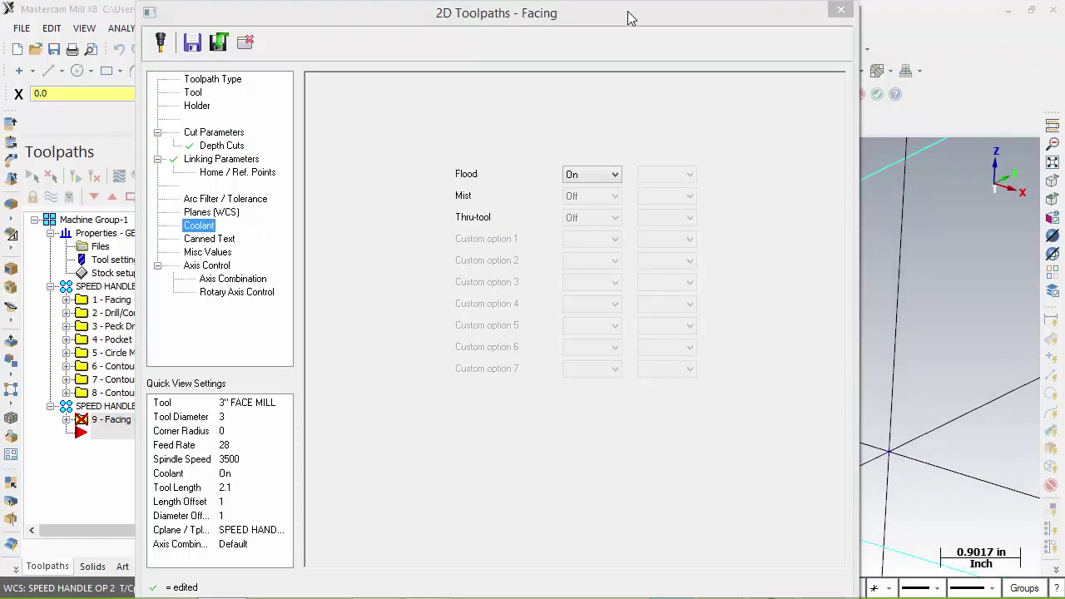
{"action": "left_click_drag", "start_coordinate": [630, 18], "coordinate": [641, 18]}
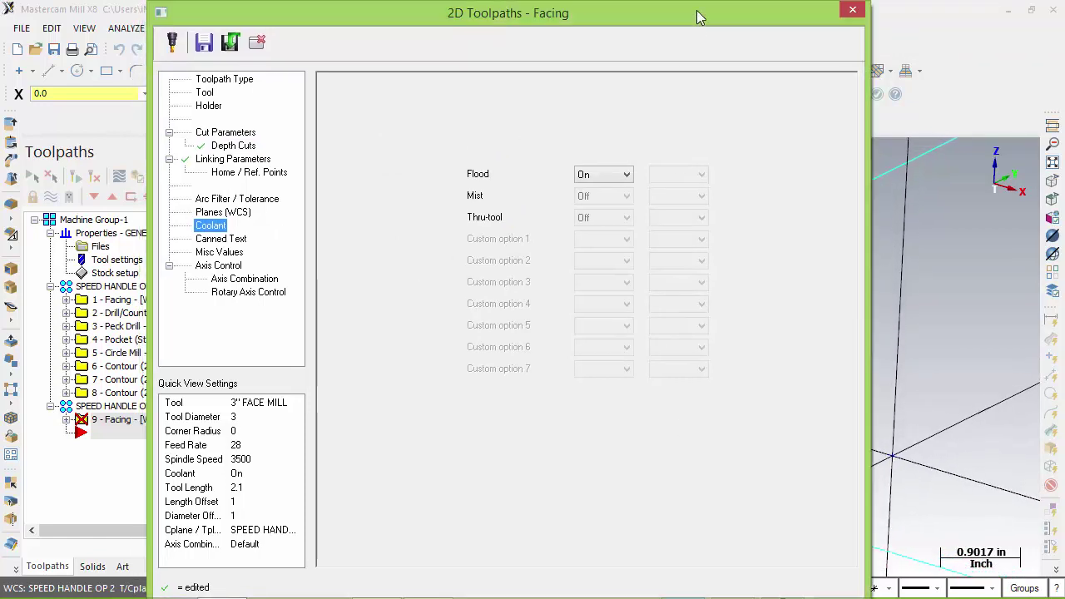
{"action": "left_click_drag", "start_coordinate": [716, 17], "coordinate": [1064, 57]}
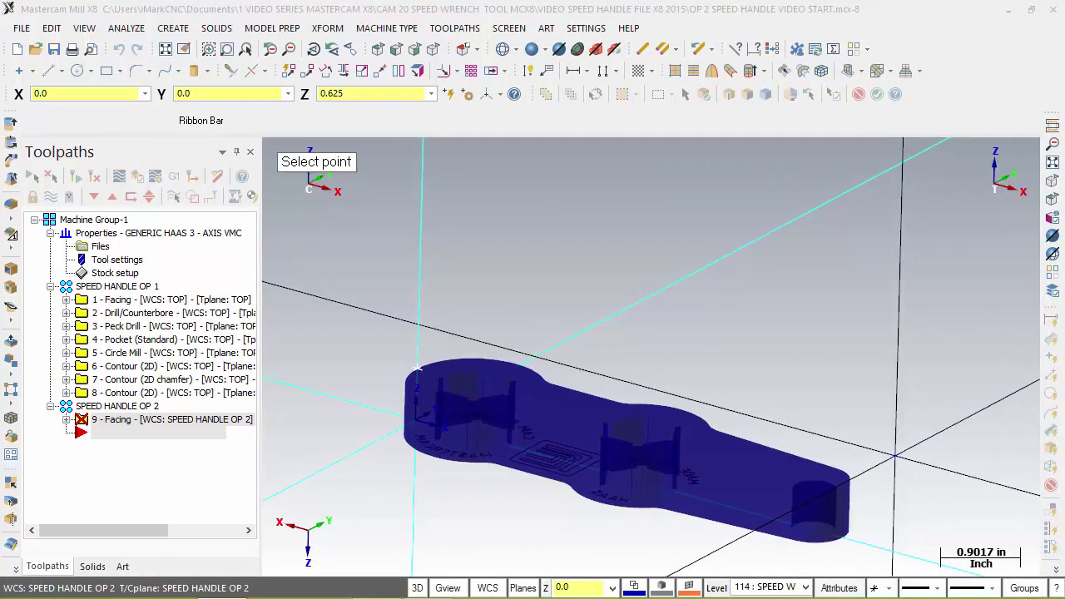
{"action": "left_click_drag", "start_coordinate": [1064, 57], "coordinate": [744, 19]}
{"action": "left_click", "coordinate": [780, 546]}
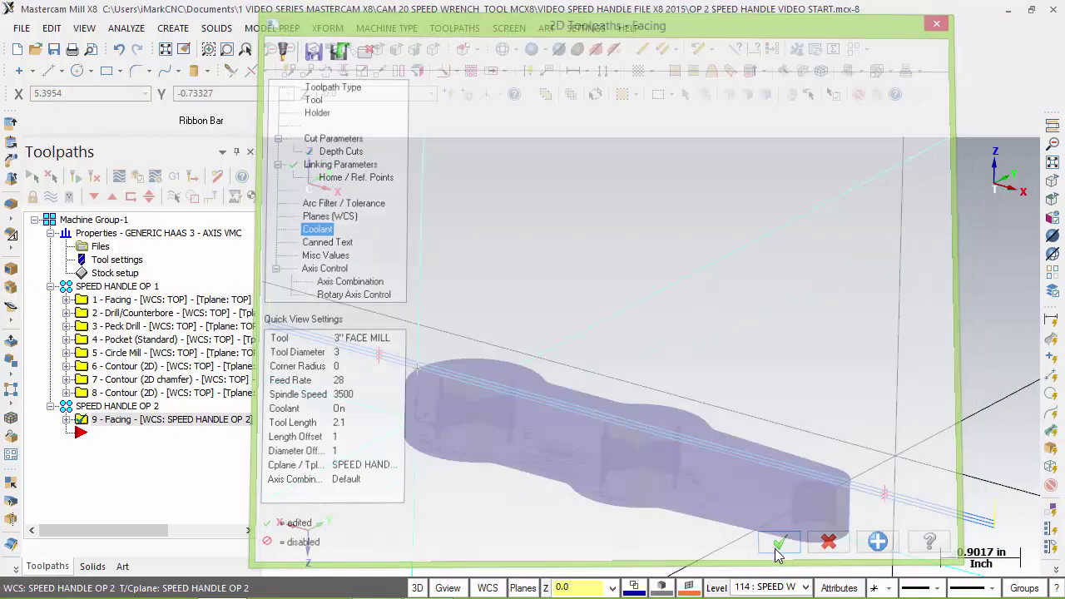
- Hide the toolpath display and backplot the SPEED HANDLE OP 2 facing operation through to its end
{"action": "key", "text": "alt+t"}
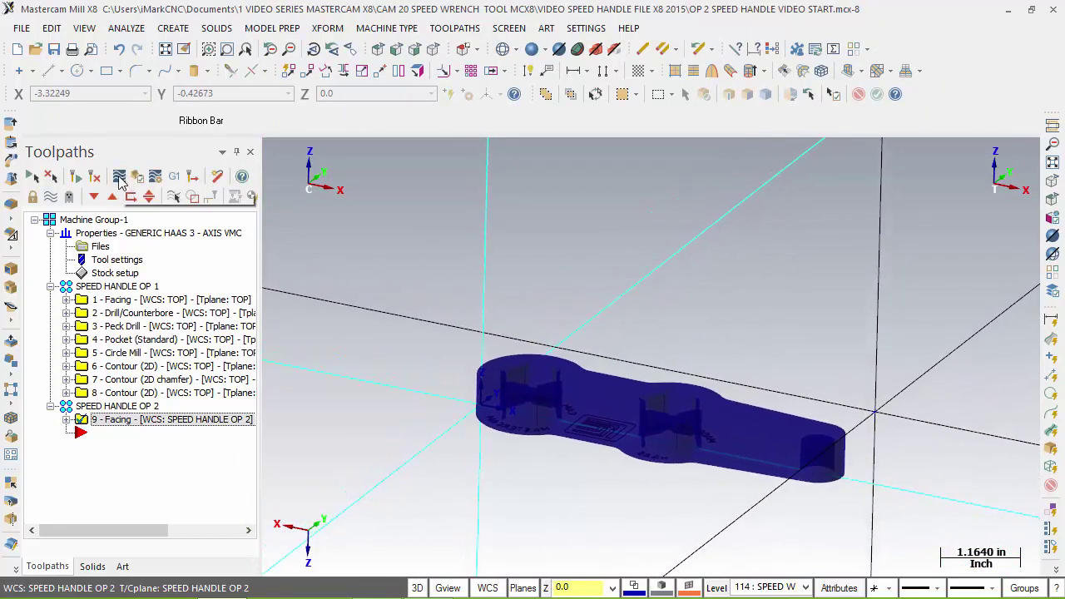
{"action": "left_click", "coordinate": [120, 177]}
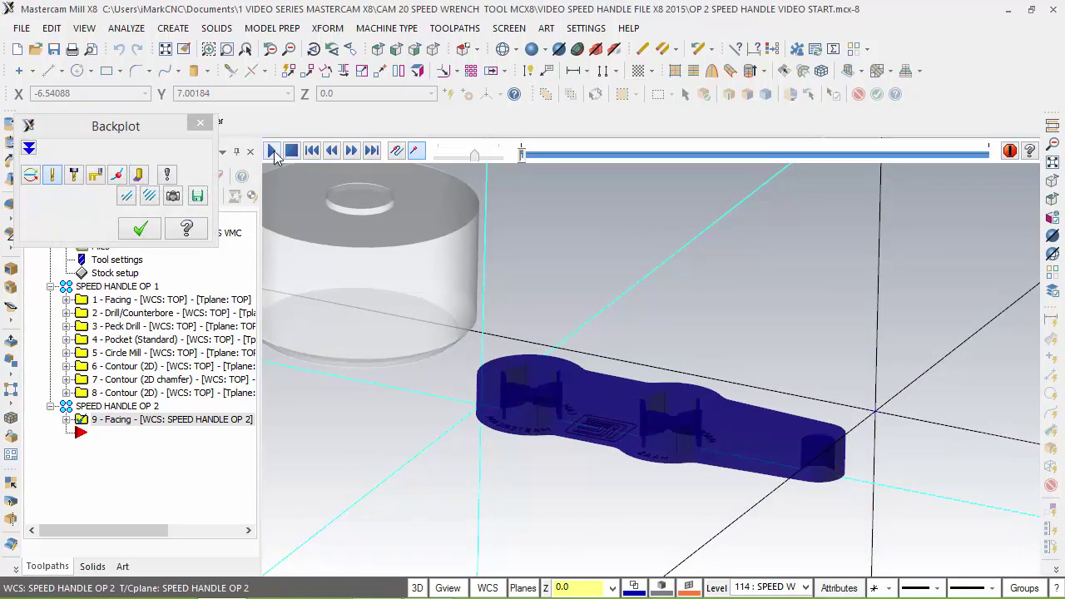
{"action": "left_click", "coordinate": [272, 153]}
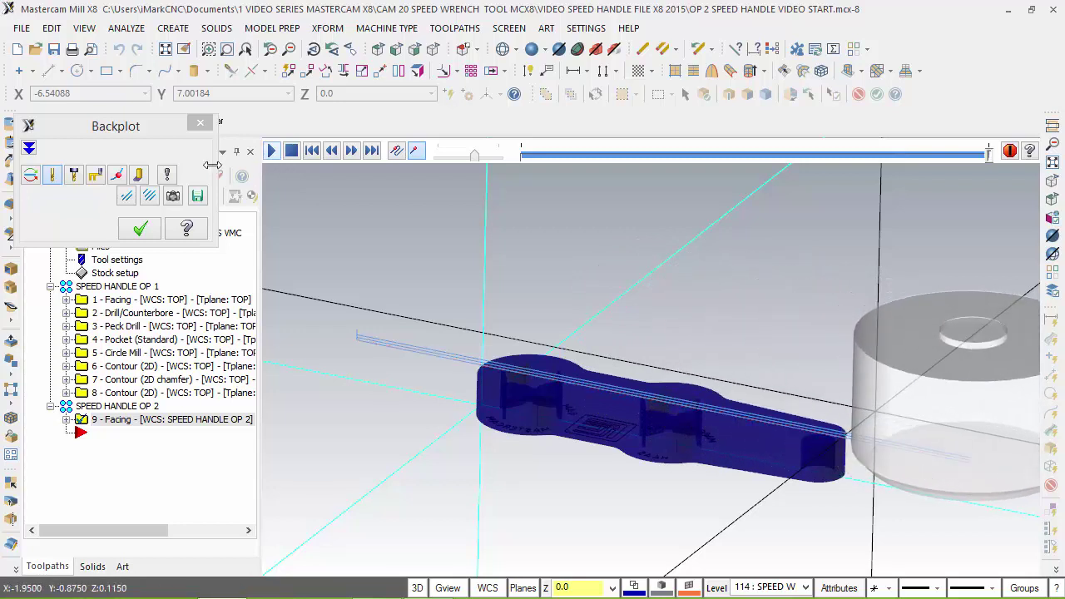
{"action": "left_click", "coordinate": [141, 231]}
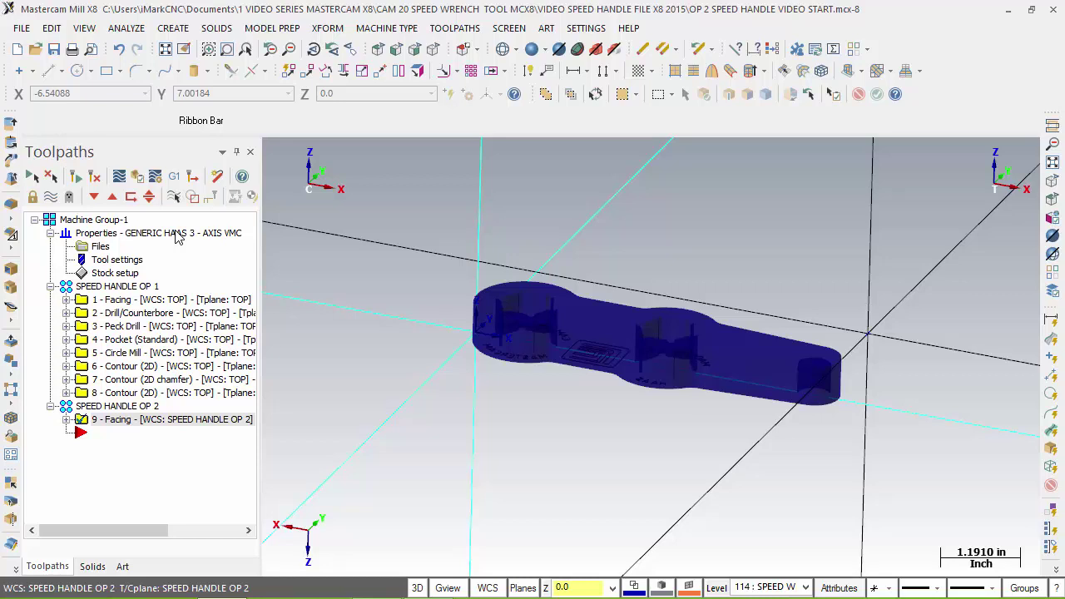
- Select all operations in both groups and start verifying them in Mastercam Simulator at reduced playback speed
{"action": "left_click", "coordinate": [32, 176]}
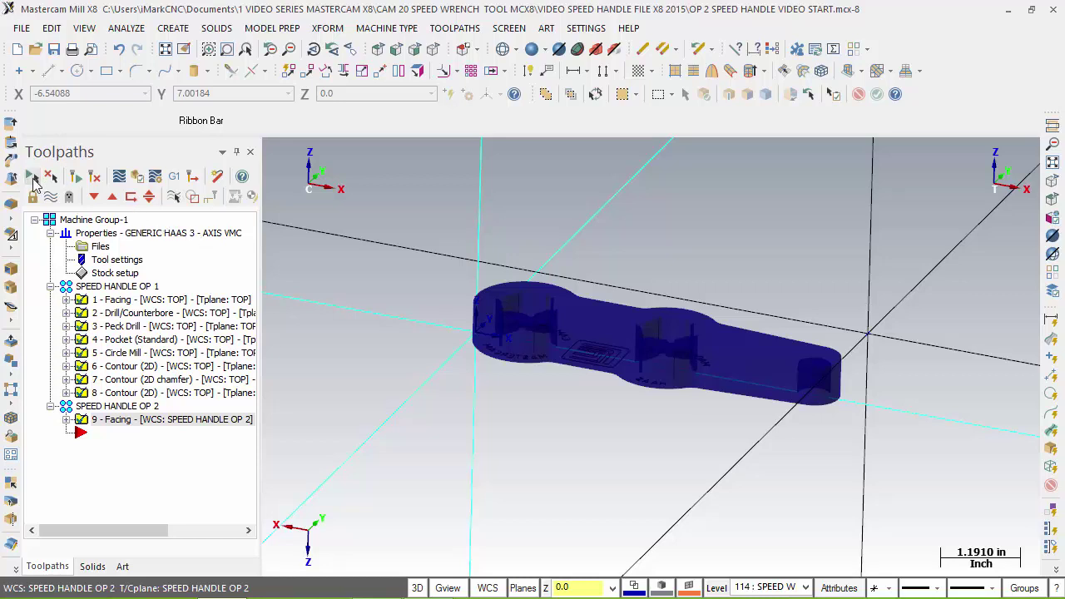
{"action": "left_click", "coordinate": [143, 181]}
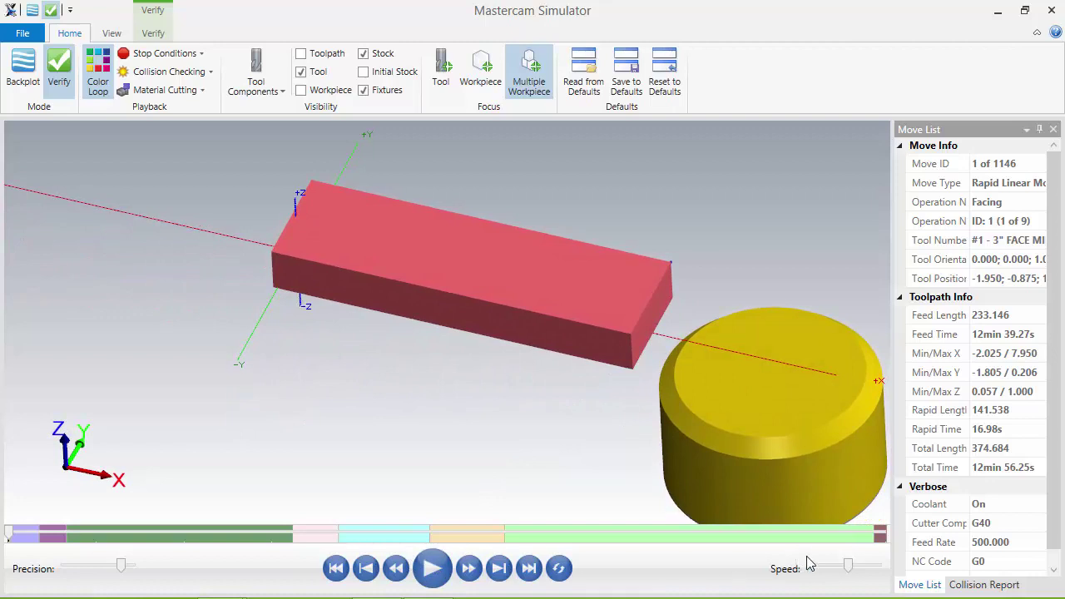
{"action": "left_click_drag", "start_coordinate": [846, 568], "coordinate": [829, 571]}
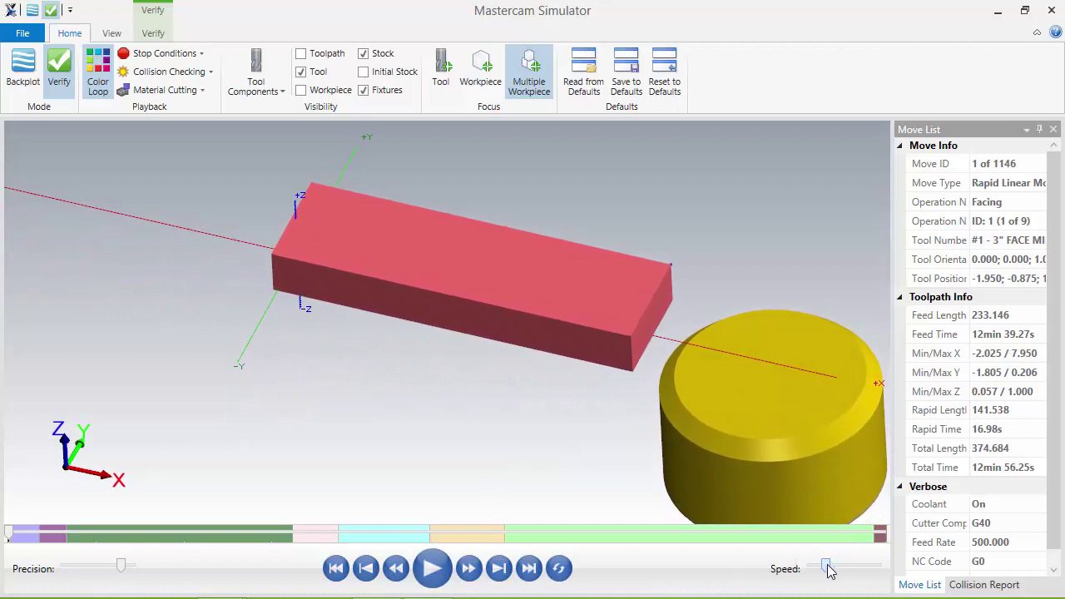
{"action": "left_click", "coordinate": [432, 569]}
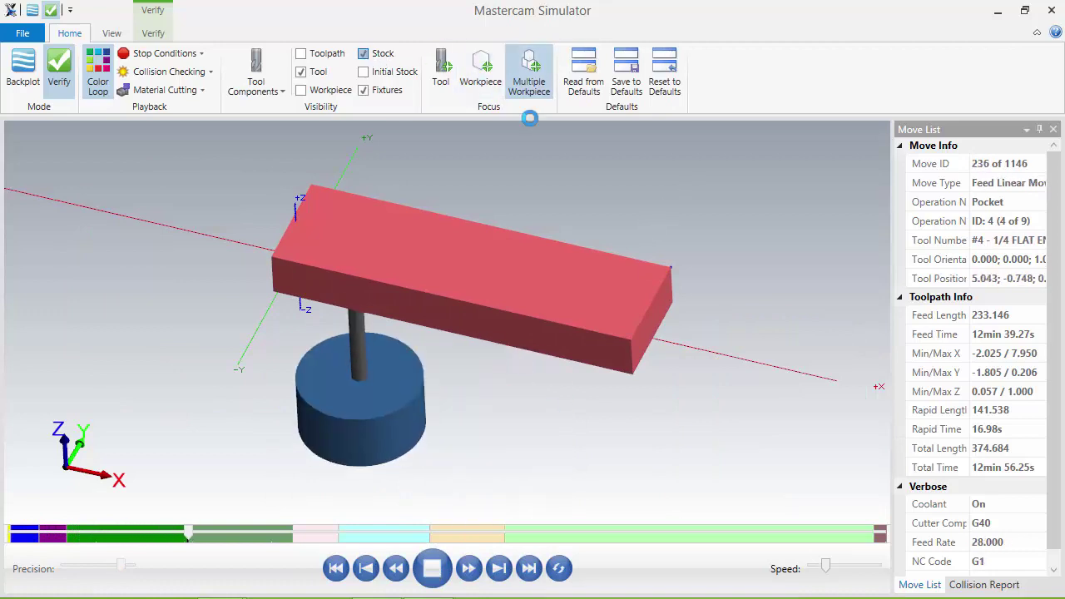
- Make the stock translucent and simulate the first-side cuts up to operation 8, pausing and slowing the playback
{"action": "left_click", "coordinate": [364, 53]}
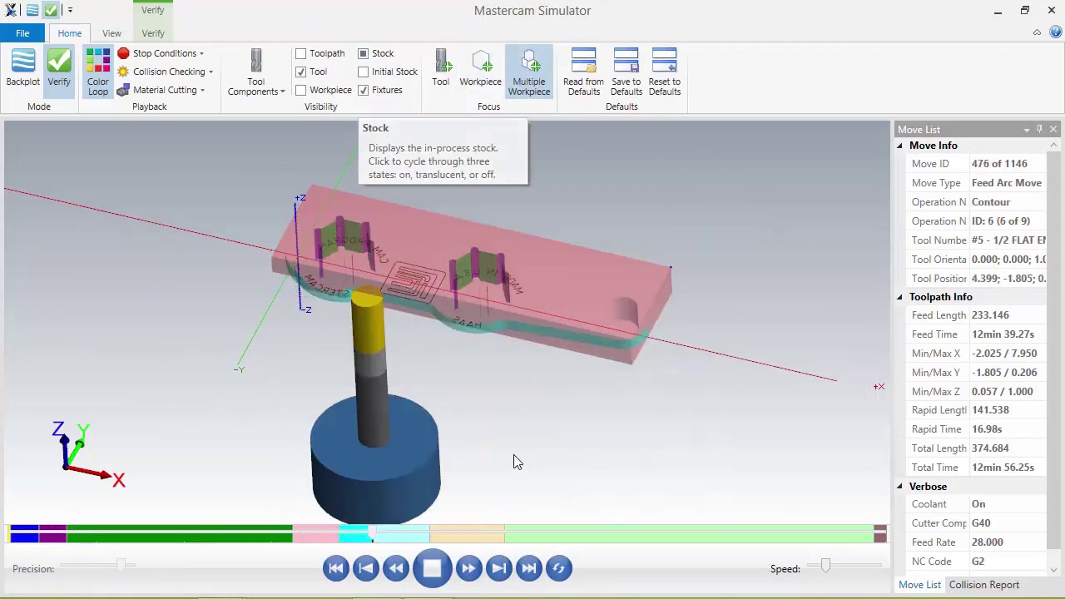
{"action": "left_click", "coordinate": [434, 577]}
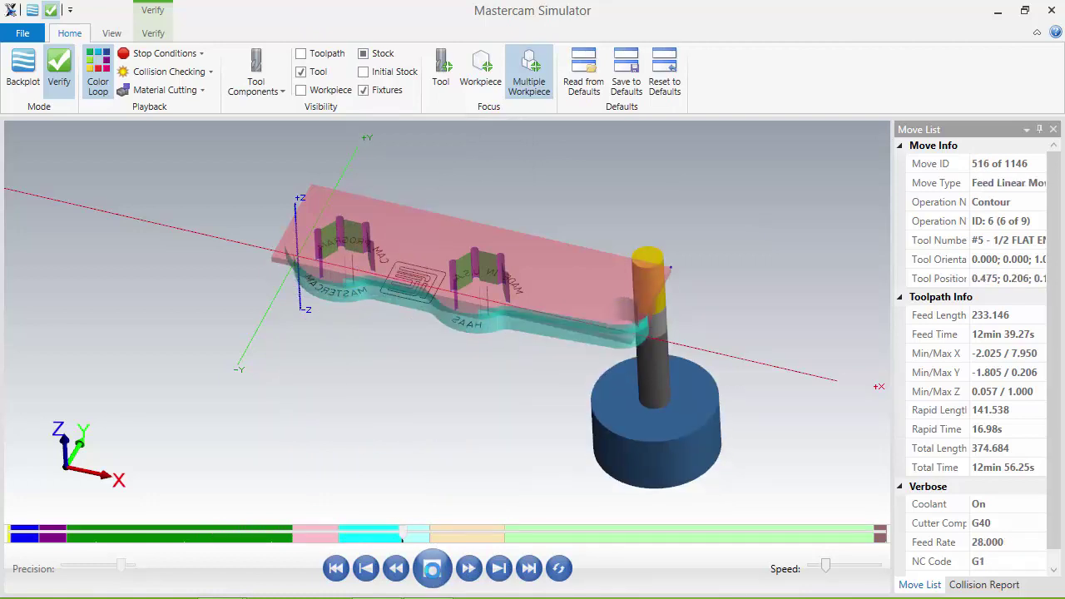
{"action": "left_click_drag", "start_coordinate": [827, 568], "coordinate": [819, 570]}
{"action": "left_click", "coordinate": [438, 575]}
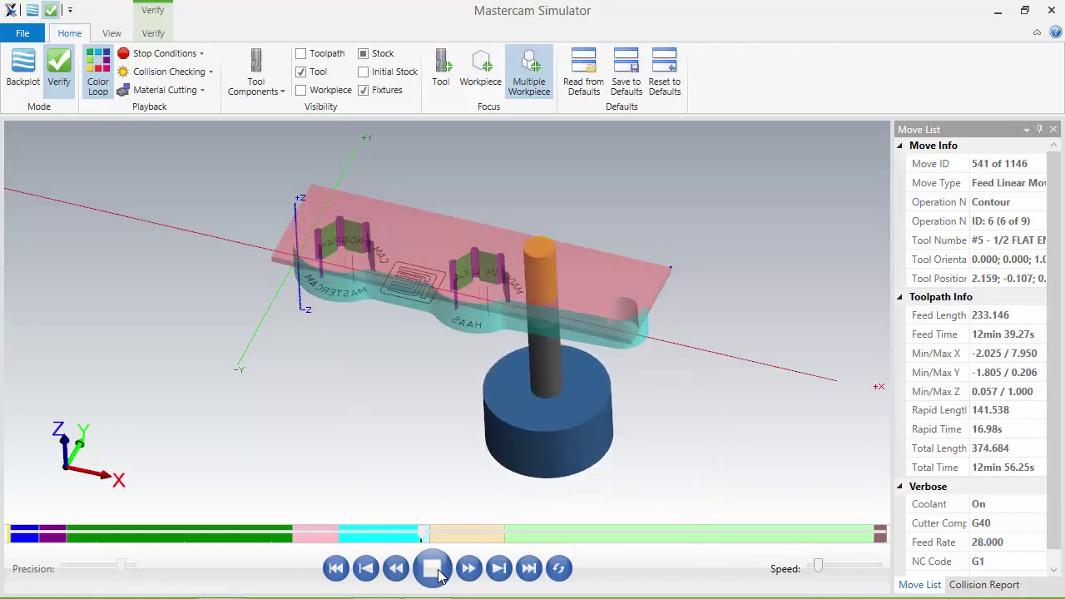
{"action": "left_click", "coordinate": [439, 576]}
{"action": "left_click", "coordinate": [438, 576]}
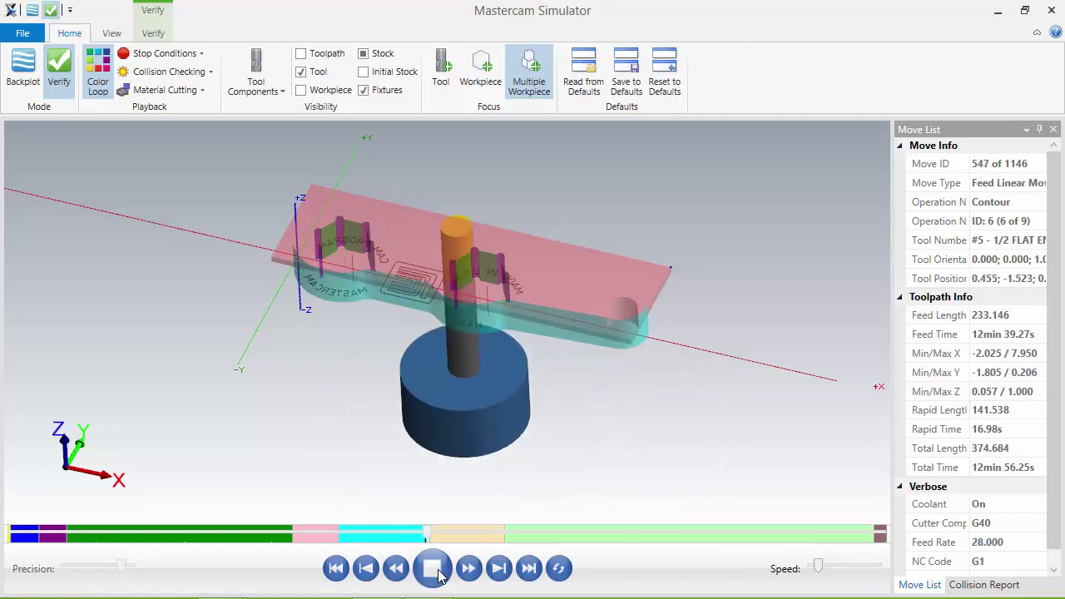
{"action": "left_click", "coordinate": [434, 569]}
{"action": "left_click", "coordinate": [435, 570]}
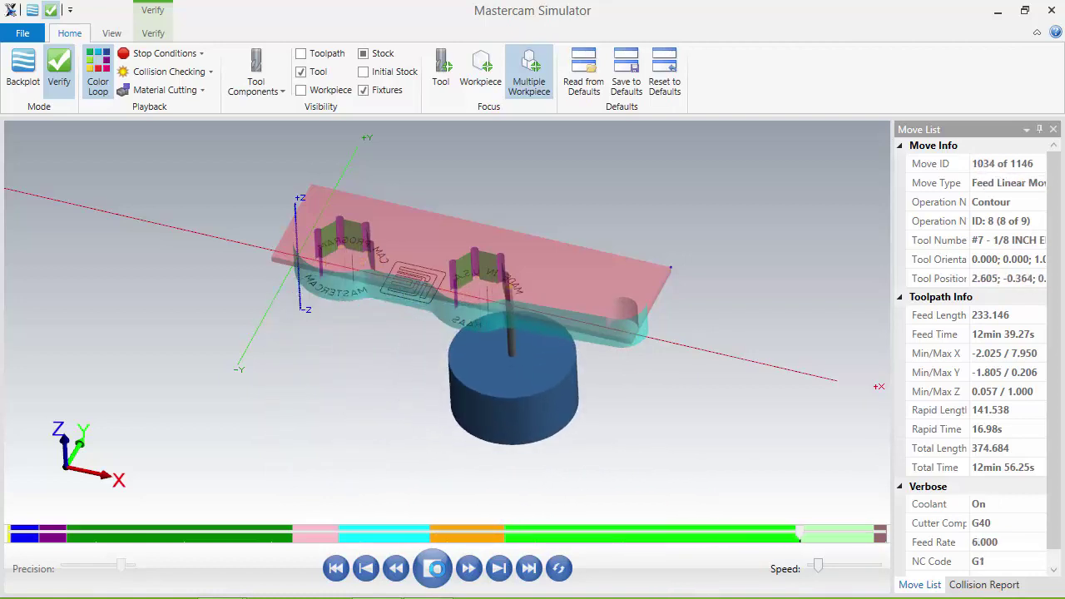
{"action": "left_click", "coordinate": [436, 568]}
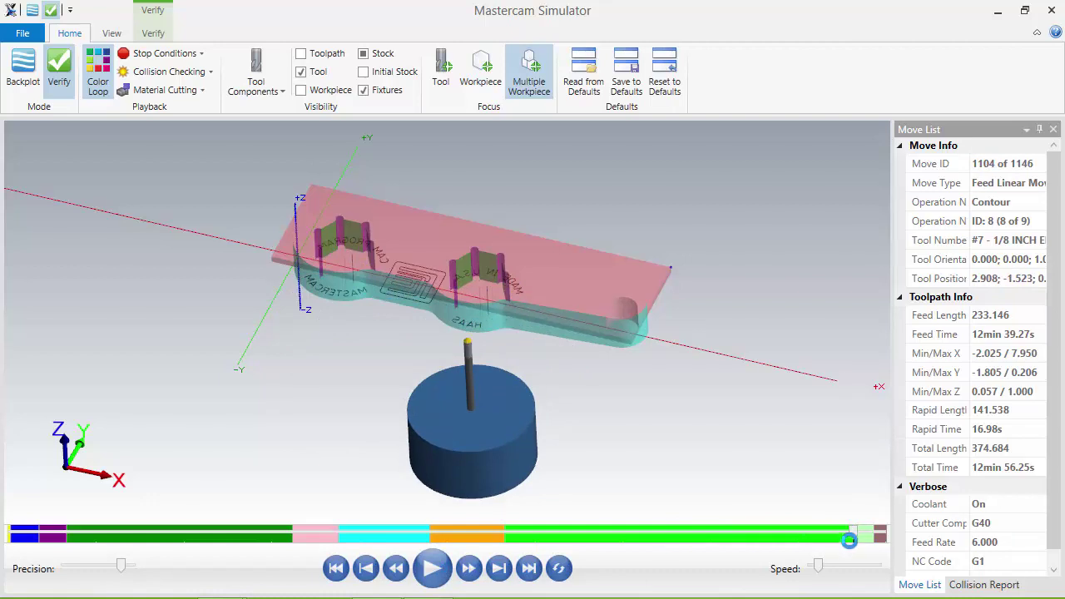
- Advance the simulation to the end of operation 8, show the stock solid and play the final facing operation at slower speed
{"action": "left_click_drag", "start_coordinate": [849, 541], "coordinate": [874, 540]}
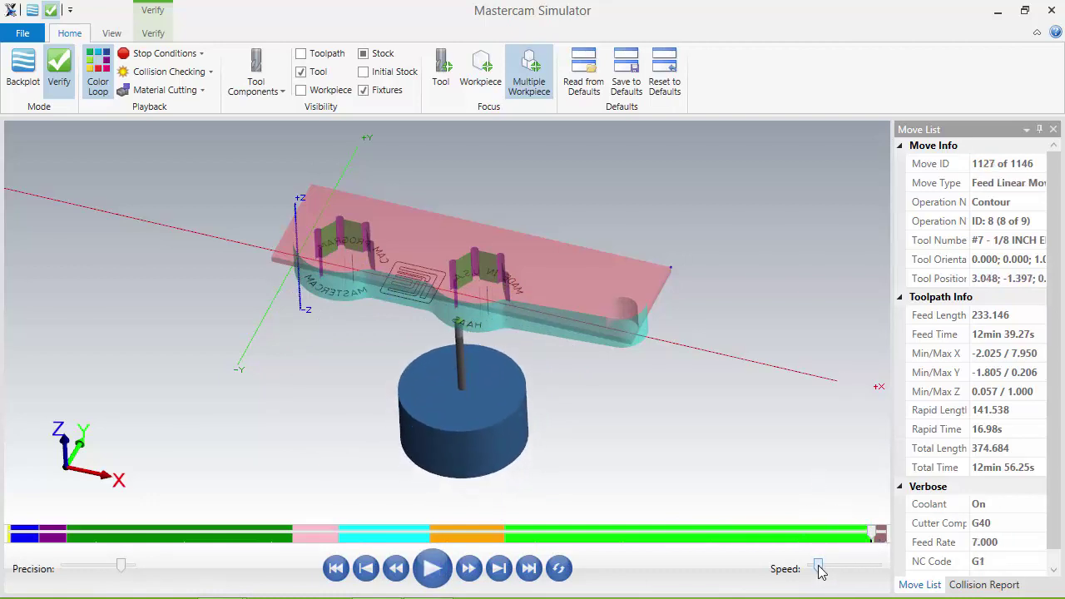
{"action": "left_click_drag", "start_coordinate": [820, 571], "coordinate": [816, 571]}
{"action": "left_click", "coordinate": [364, 53]}
{"action": "left_click", "coordinate": [364, 53]}
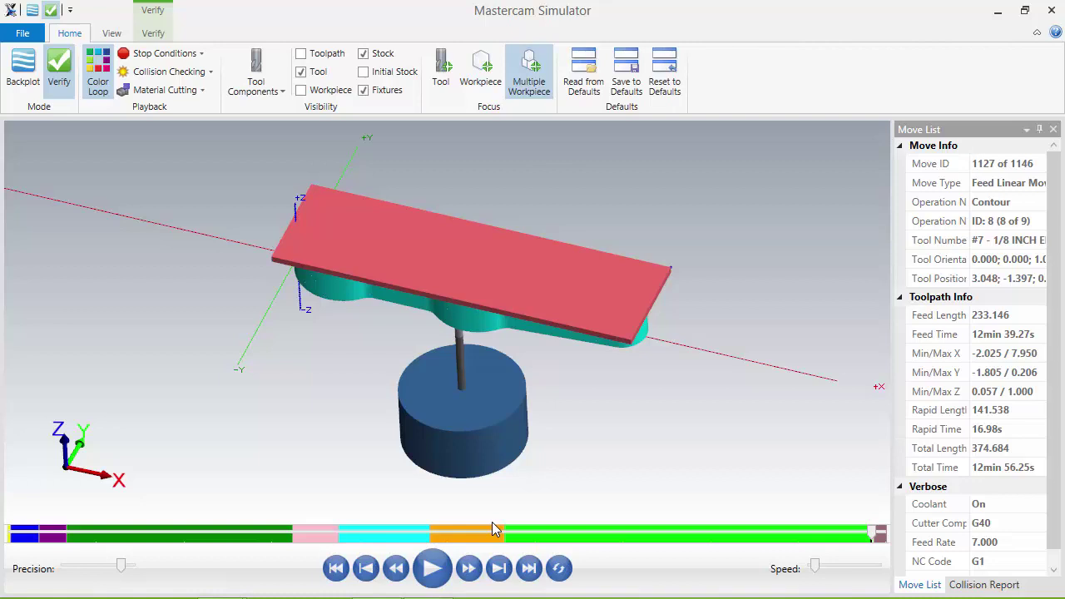
{"action": "left_click", "coordinate": [420, 557]}
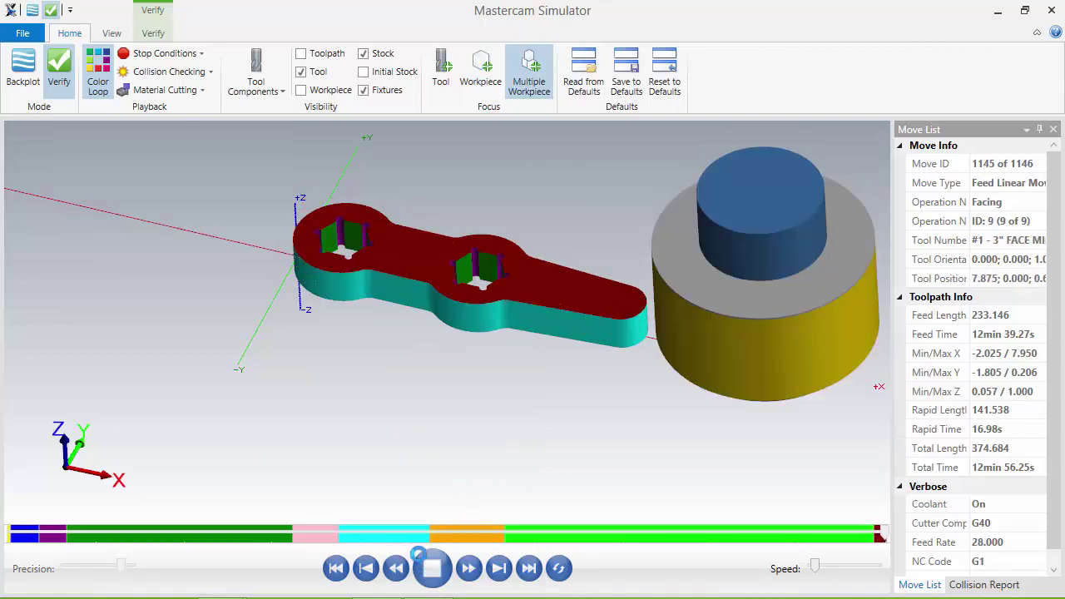
{"action": "middle_click_drag", "start_coordinate": [494, 454], "coordinate": [502, 429]}
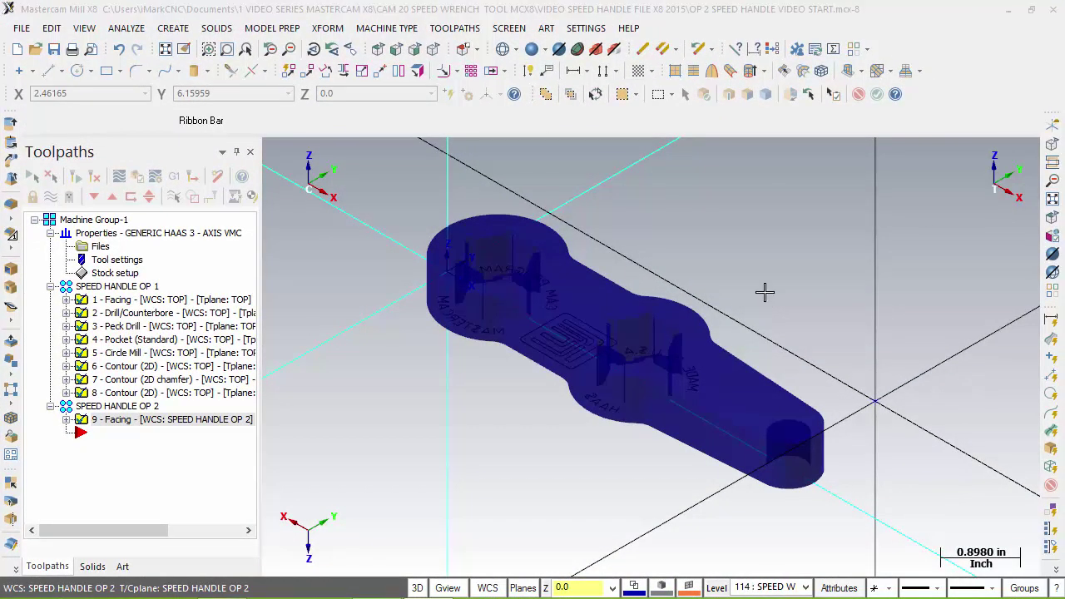
- Widen the toolpath manager to read the full WCS and Tplane assignment of operation 9
{"action": "middle_click_drag", "start_coordinate": [759, 285], "coordinate": [759, 285]}
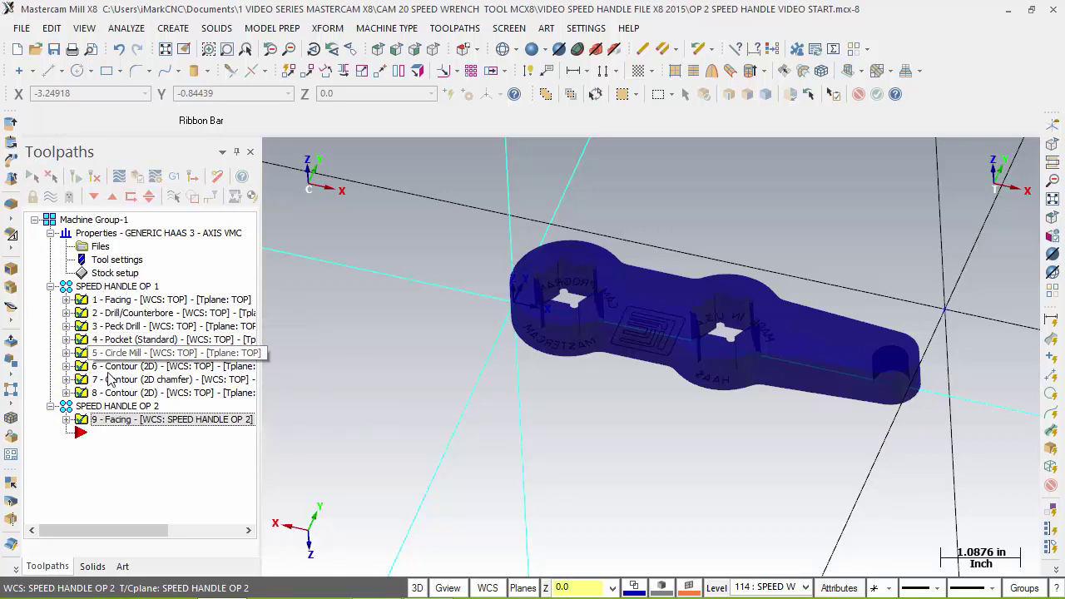
{"action": "left_click_drag", "start_coordinate": [261, 401], "coordinate": [346, 406]}
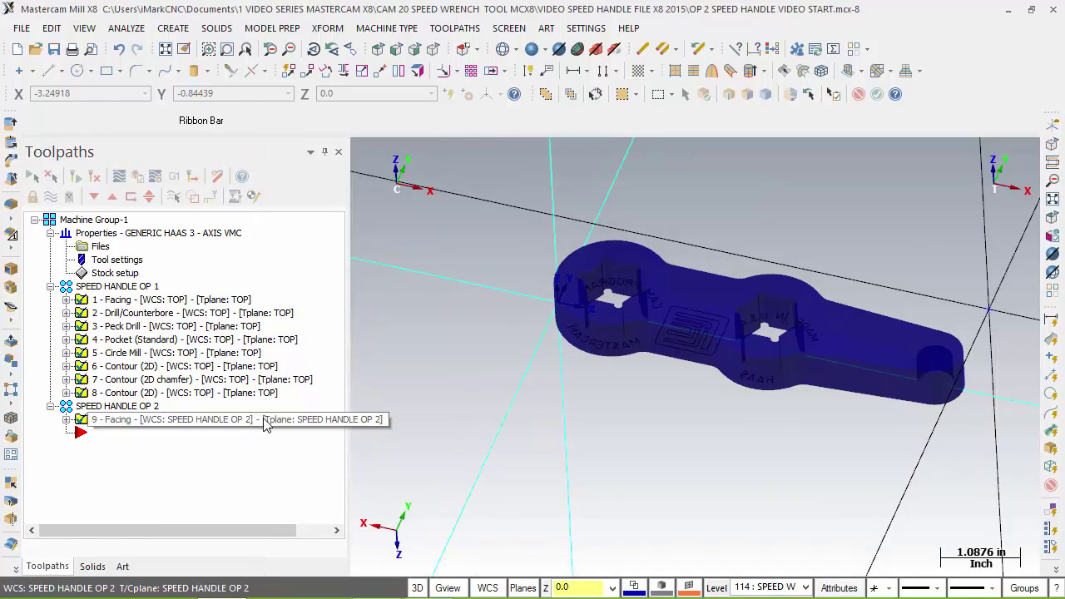
{"action": "left_click", "coordinate": [267, 421]}
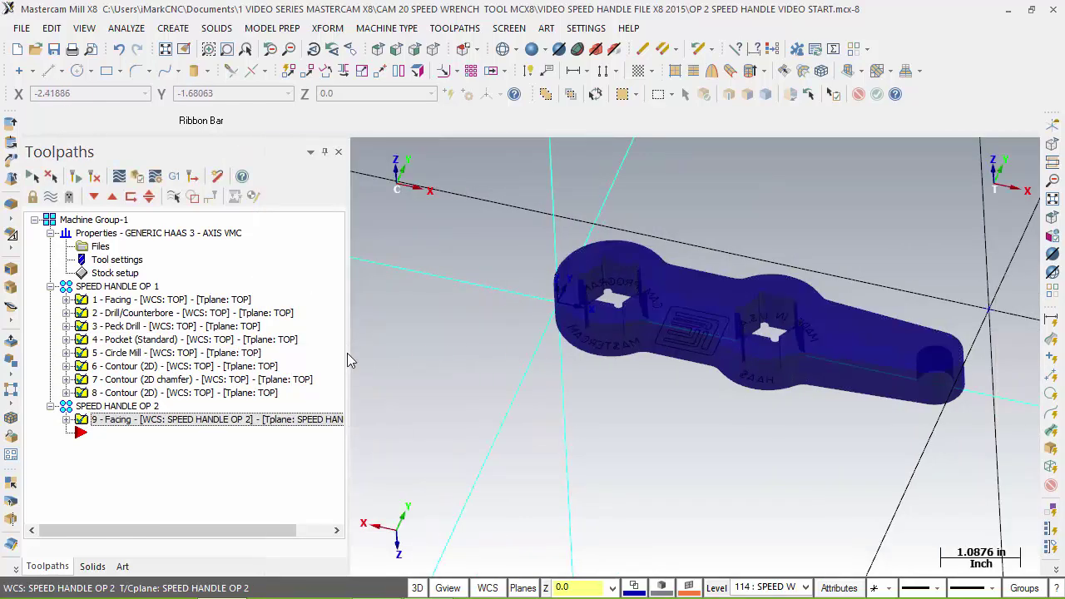
{"action": "left_click_drag", "start_coordinate": [347, 353], "coordinate": [474, 362]}
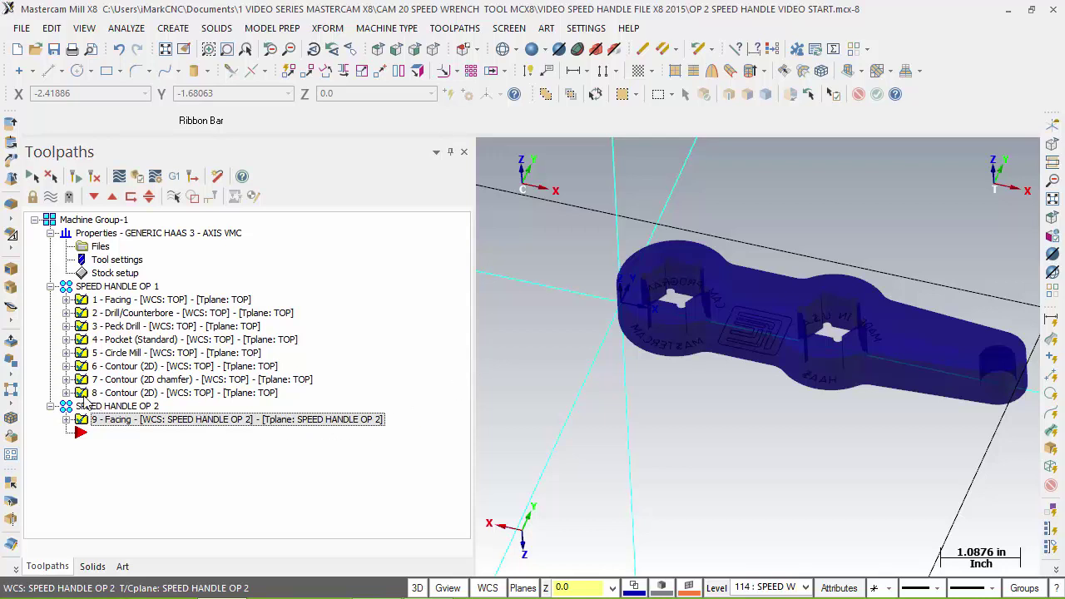
- Expand operations 1 and 9 to compare the NC file names and program numbers assigned to both sides
{"action": "left_click", "coordinate": [67, 300]}
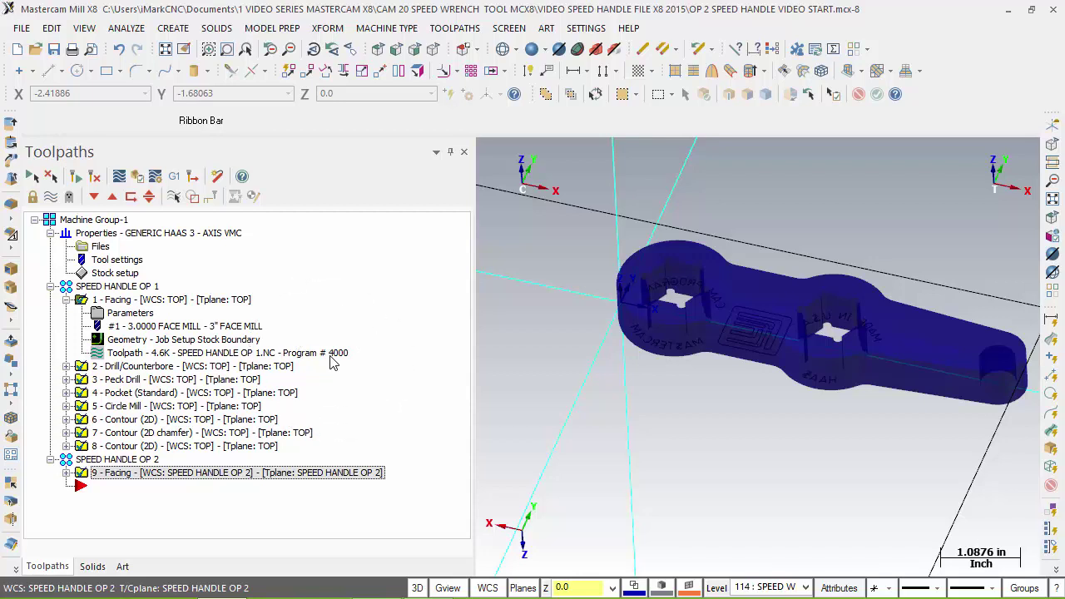
{"action": "left_click", "coordinate": [65, 473]}
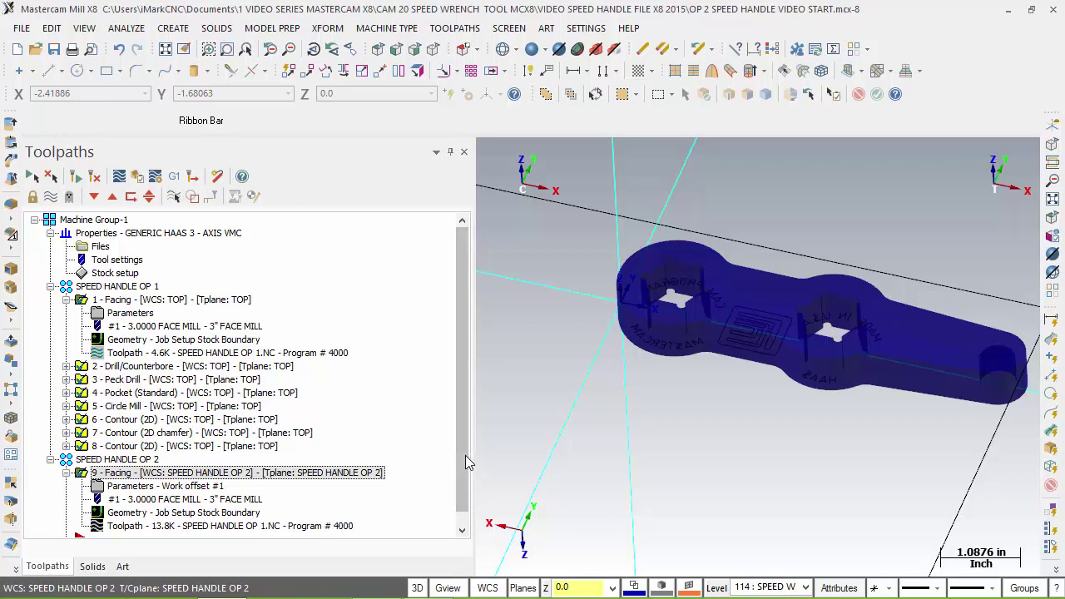
{"action": "left_click_drag", "start_coordinate": [464, 457], "coordinate": [466, 476]}
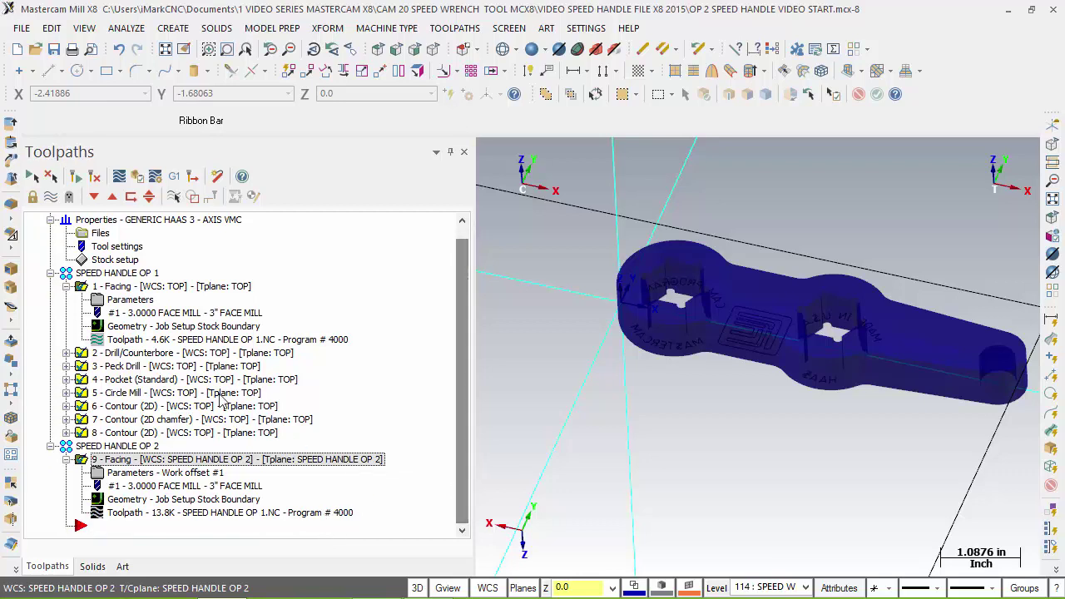
{"action": "left_click", "coordinate": [67, 287]}
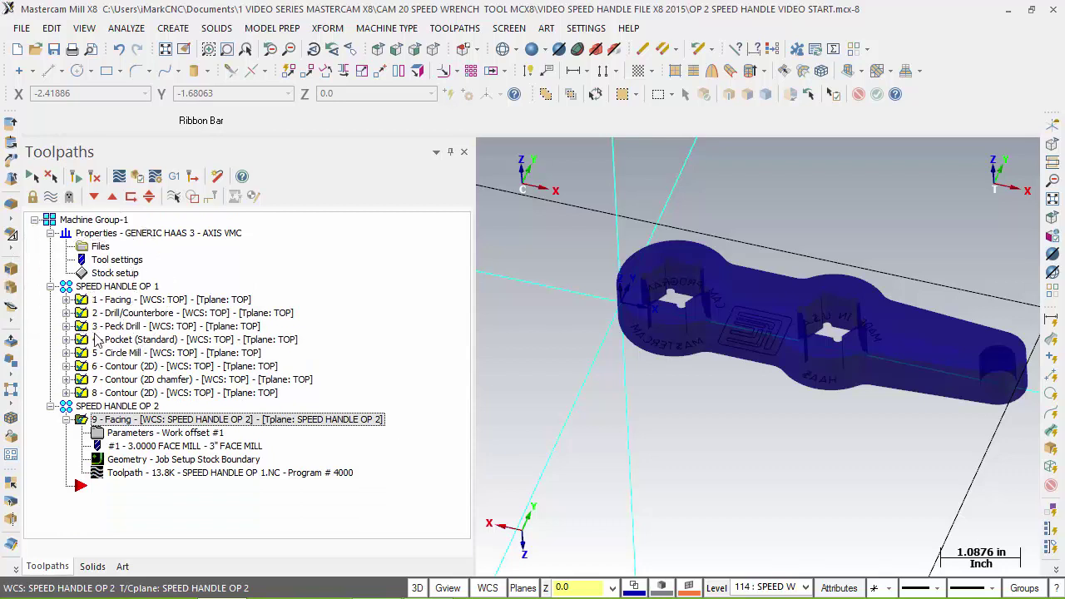
{"action": "left_click", "coordinate": [67, 300]}
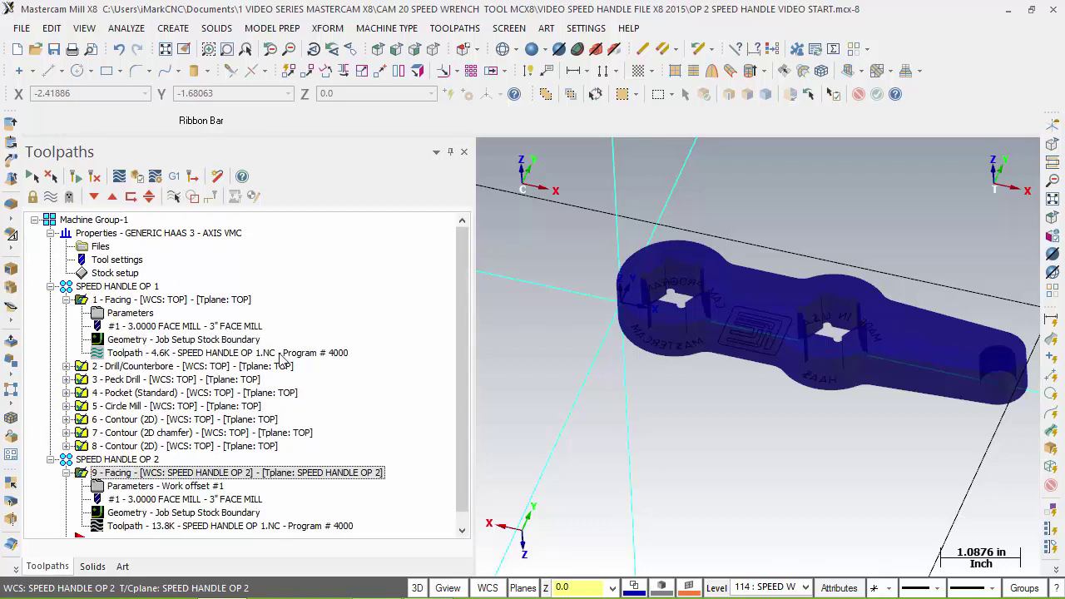
{"action": "left_click", "coordinate": [66, 300]}
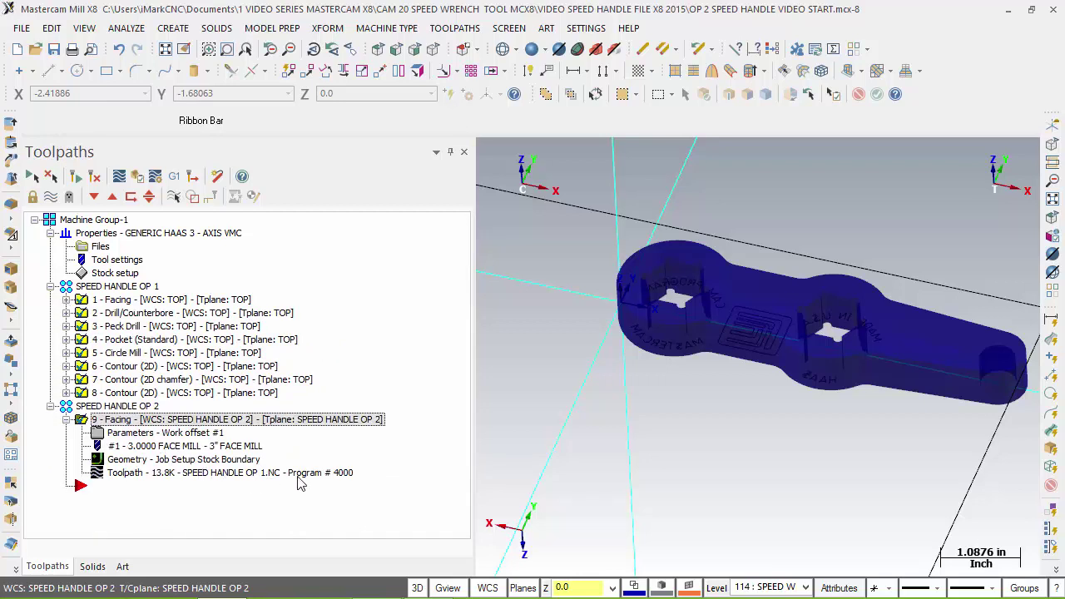
- Change the NC file name of the SPEED HANDLE OP 2 group's operation to SPEED HANDLE OP 2
{"action": "left_click", "coordinate": [122, 407]}
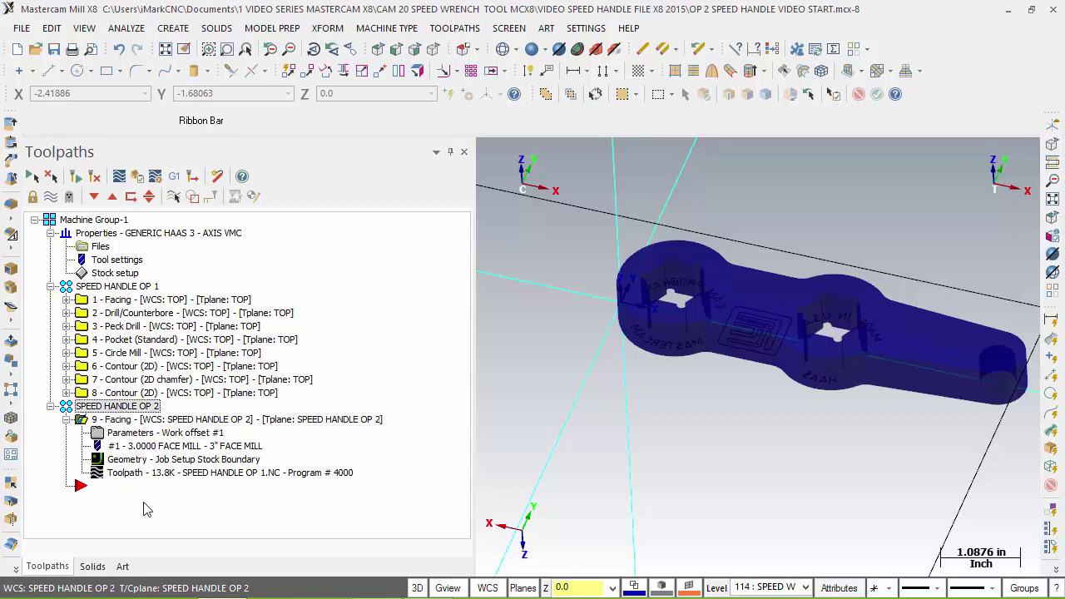
{"action": "right_click", "coordinate": [131, 414]}
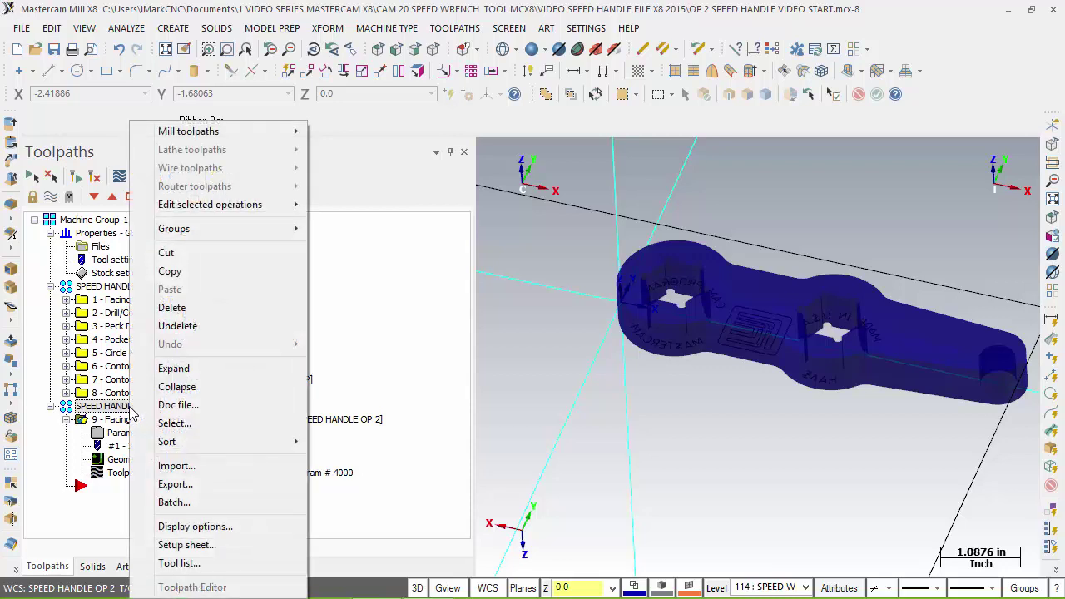
{"action": "mouse_move", "coordinate": [220, 208]}
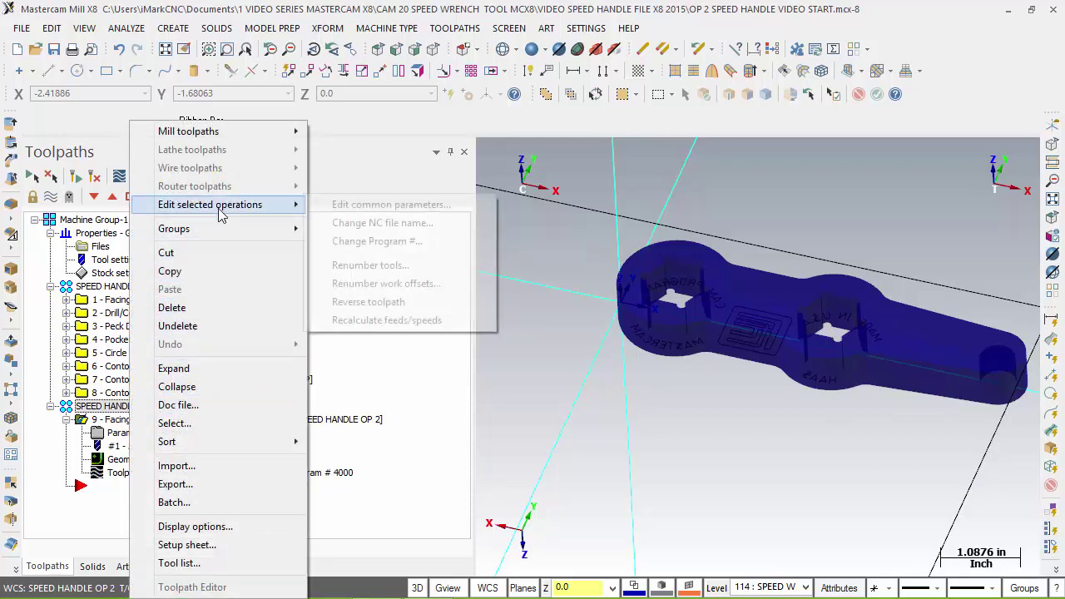
{"action": "left_click", "coordinate": [372, 223]}
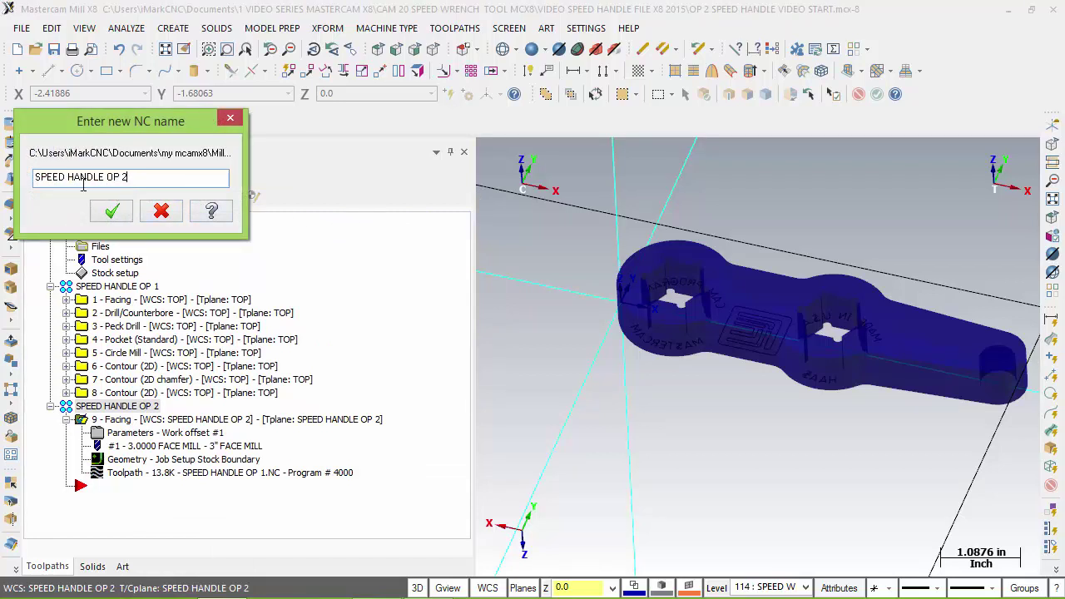
{"action": "left_click", "coordinate": [111, 211]}
{"action": "left_click", "coordinate": [258, 490]}
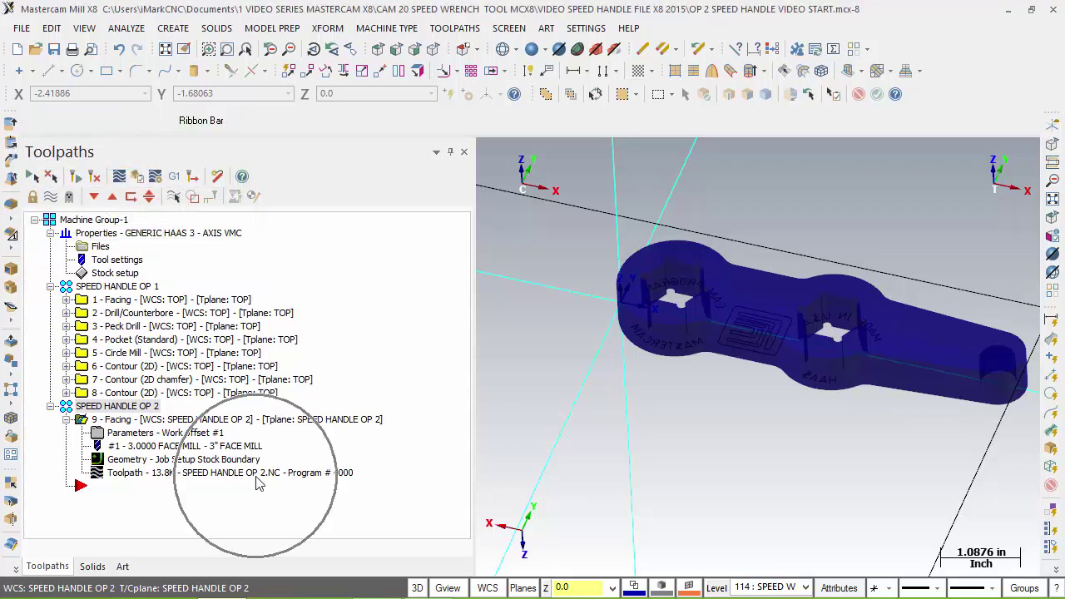
- Change the program number of the SPEED HANDLE OP 2 group's operation to 4001
{"action": "right_click", "coordinate": [137, 413]}
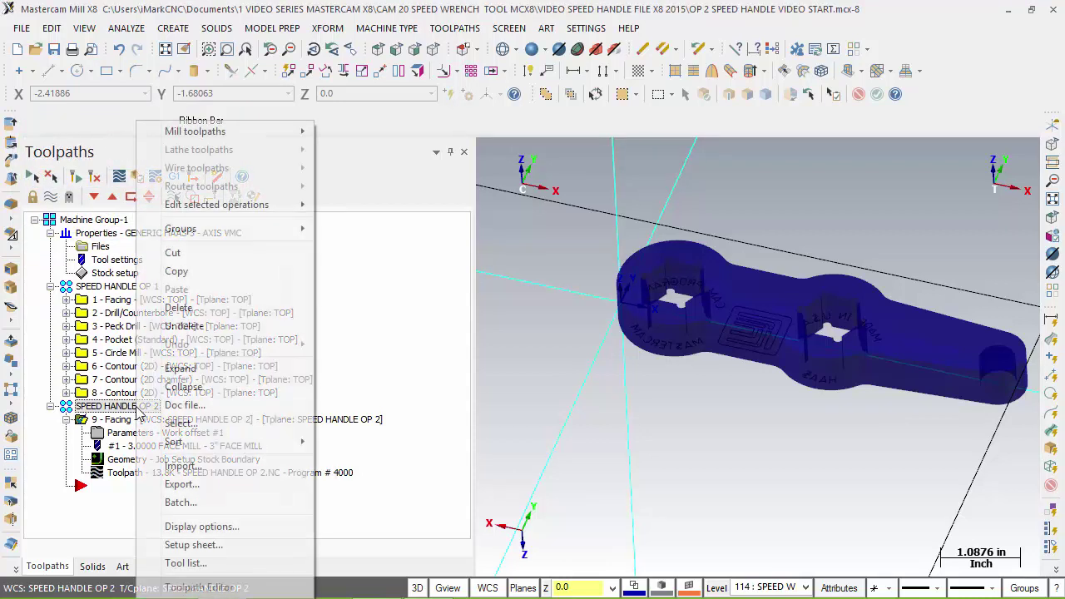
{"action": "mouse_move", "coordinate": [240, 213]}
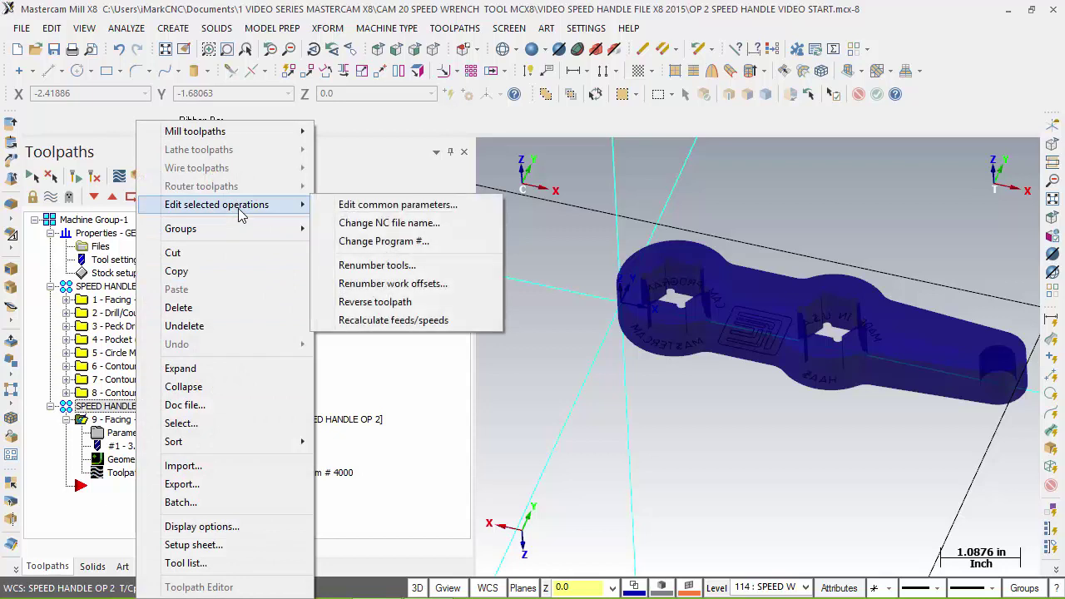
{"action": "left_click", "coordinate": [377, 240]}
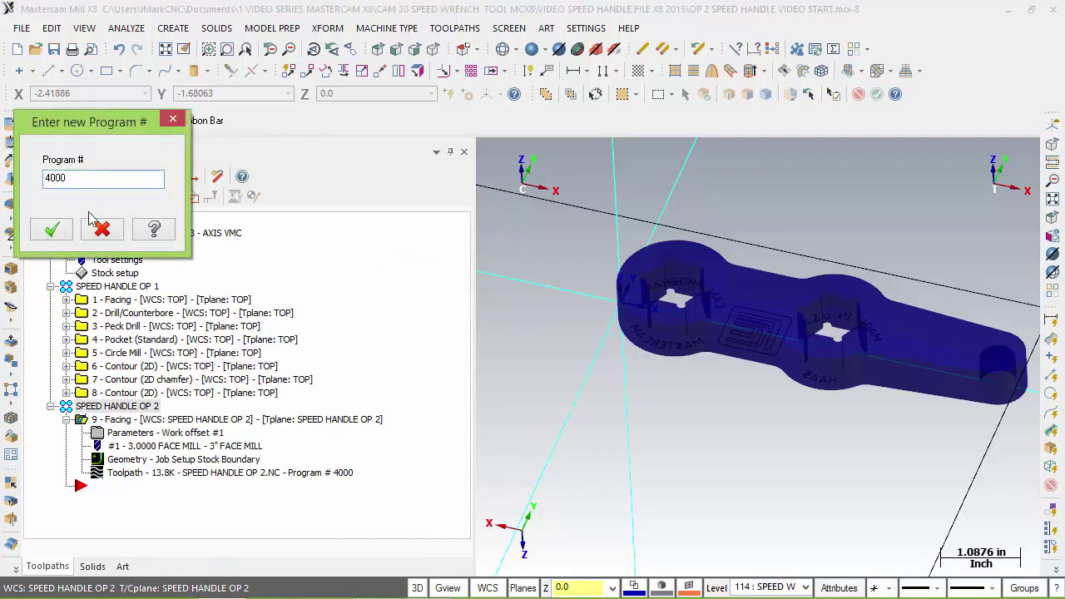
{"action": "left_click", "coordinate": [79, 181]}
{"action": "type", "text": "1"}
{"action": "left_click", "coordinate": [51, 229]}
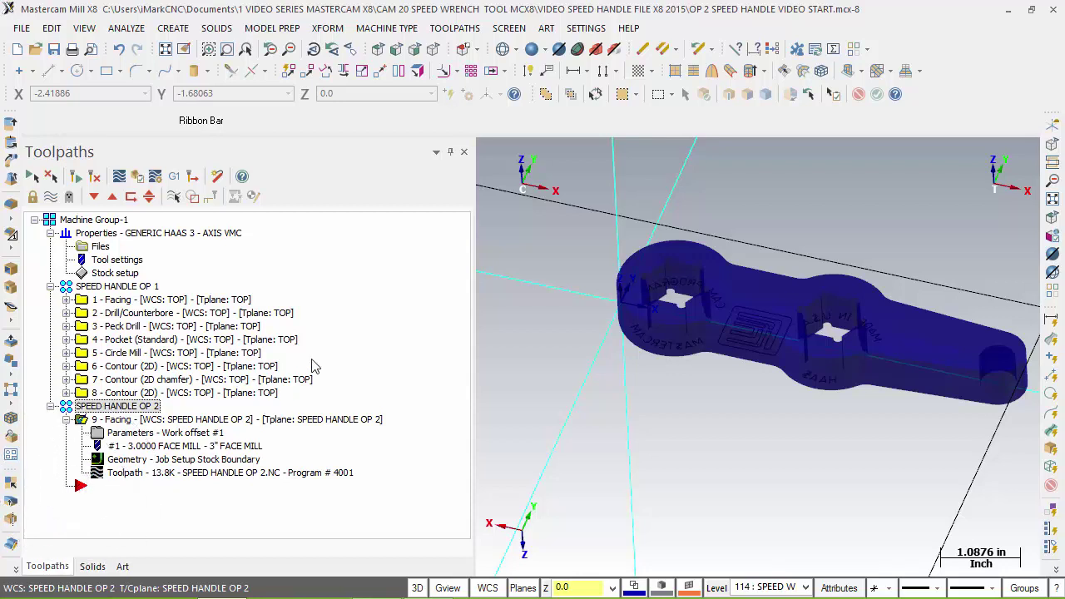
- Start a Contour toolpath and chain its geometry by selecting the large flat face of the speed handle solid
{"action": "left_click", "coordinate": [453, 29]}
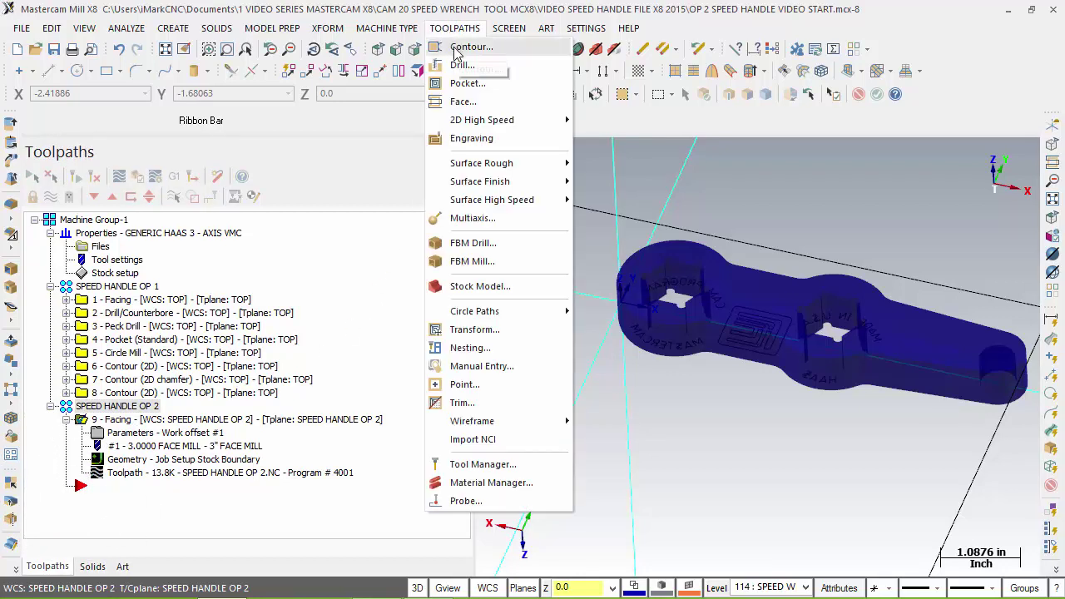
{"action": "left_click", "coordinate": [458, 43]}
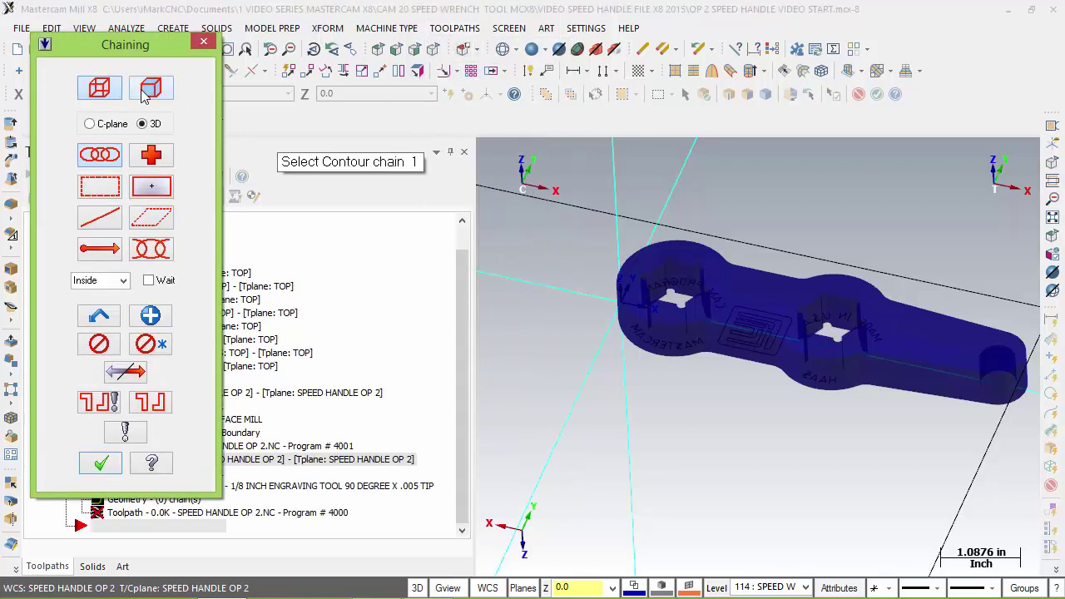
{"action": "left_click", "coordinate": [151, 89]}
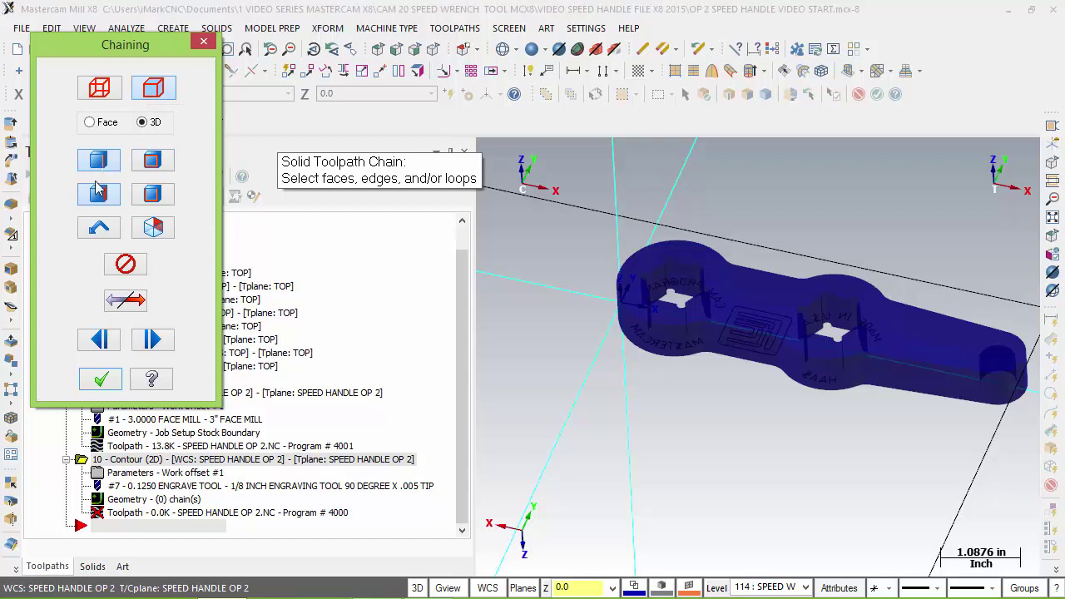
{"action": "left_click", "coordinate": [113, 201]}
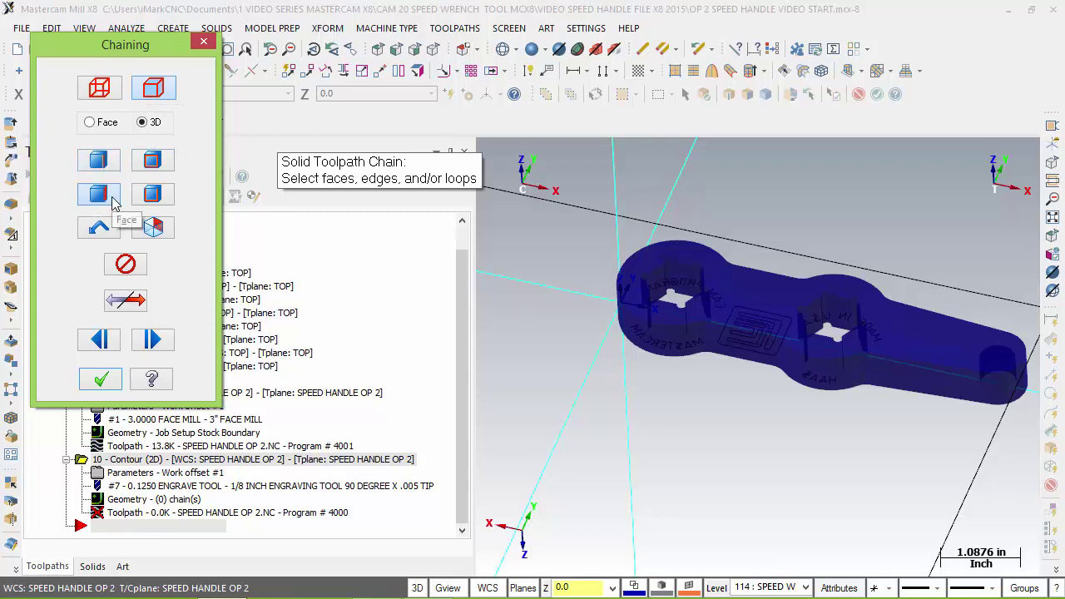
{"action": "left_click", "coordinate": [748, 310]}
{"action": "left_click", "coordinate": [748, 310]}
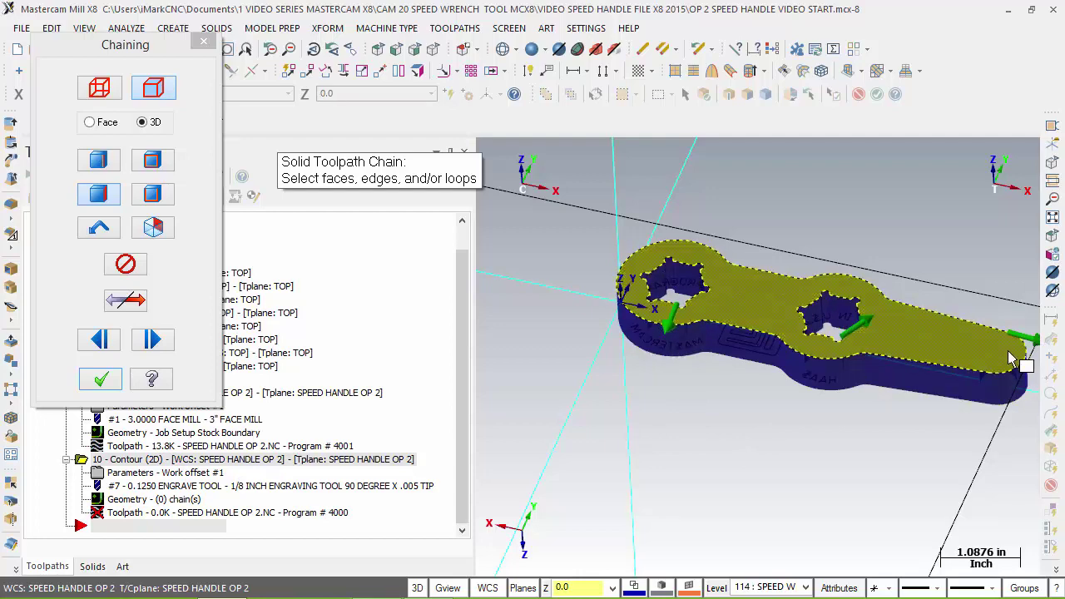
{"action": "left_click", "coordinate": [114, 381]}
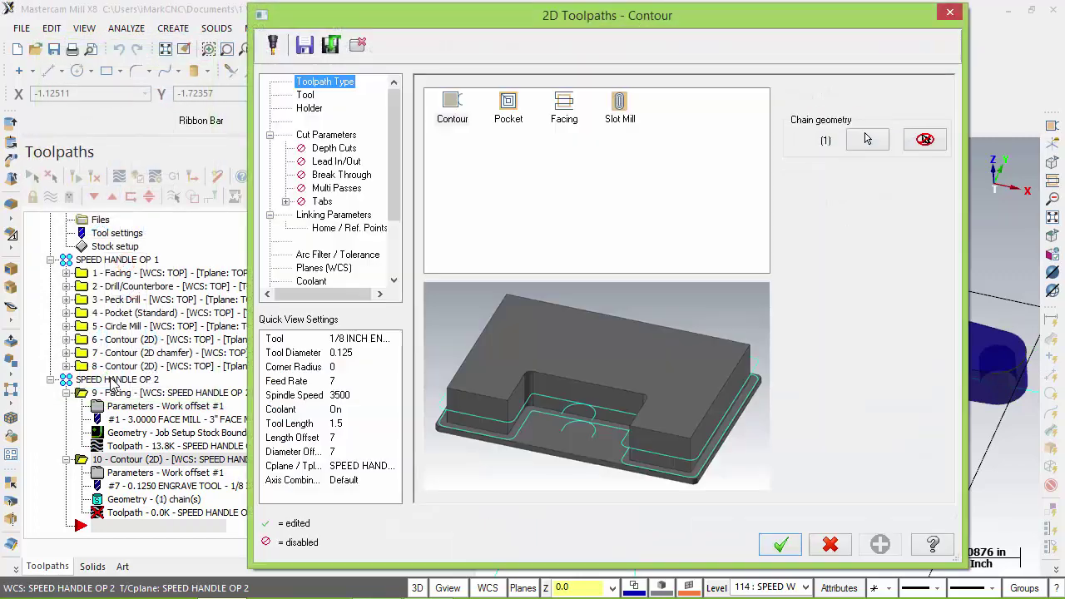
- Choose tool 6, the 3/8 SPOTDRILL, for the contour and set its feed per tooth to 0.002
{"action": "left_click", "coordinate": [306, 95]}
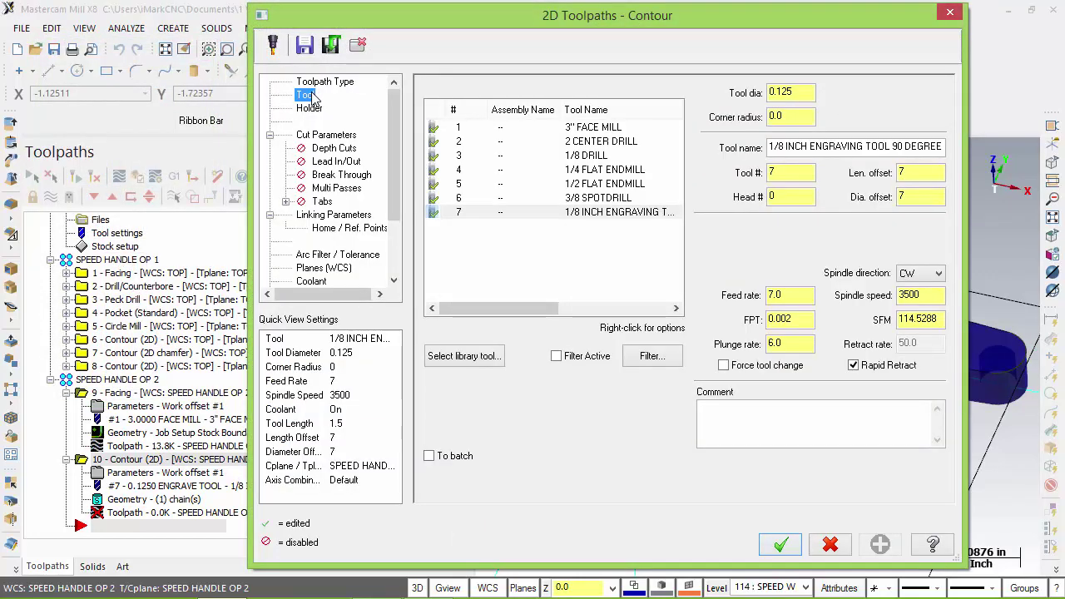
{"action": "left_click", "coordinate": [471, 202]}
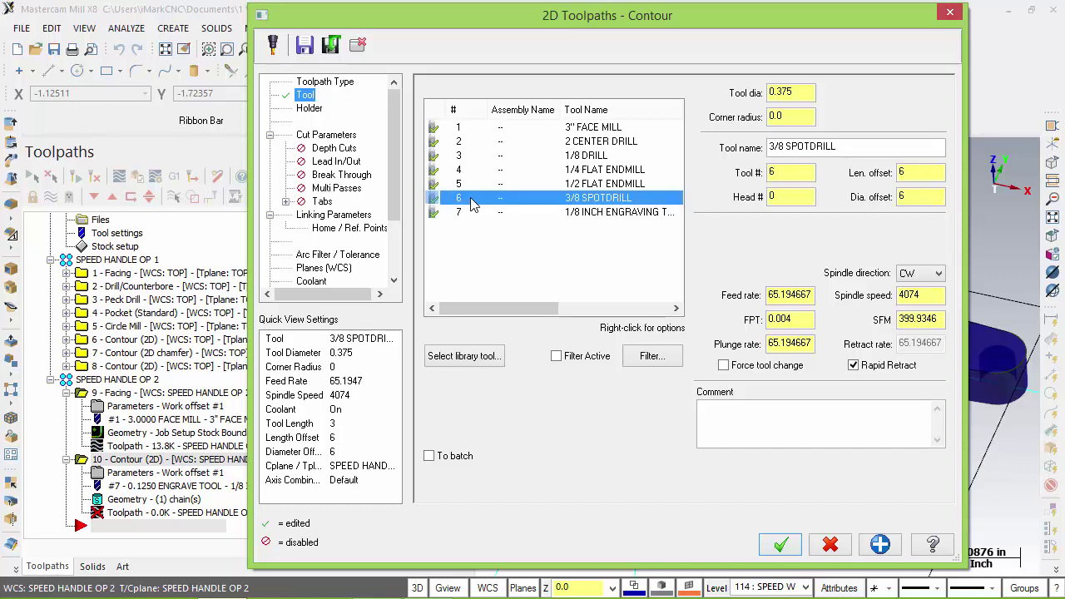
{"action": "left_click", "coordinate": [788, 323]}
{"action": "type", "text": "2"}
{"action": "key", "text": "Return"}
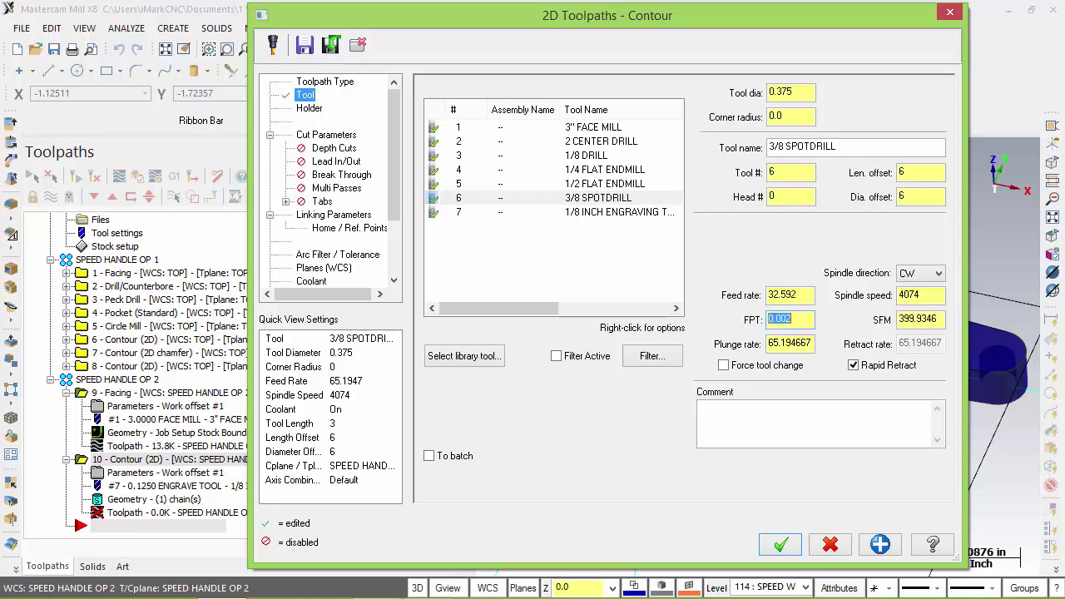
- Set the spindle speed to 3500, re-enter the 0.002 feed per tooth to update the feed rate, and set the plunge rate to 6.0
{"action": "double_click", "coordinate": [909, 295]}
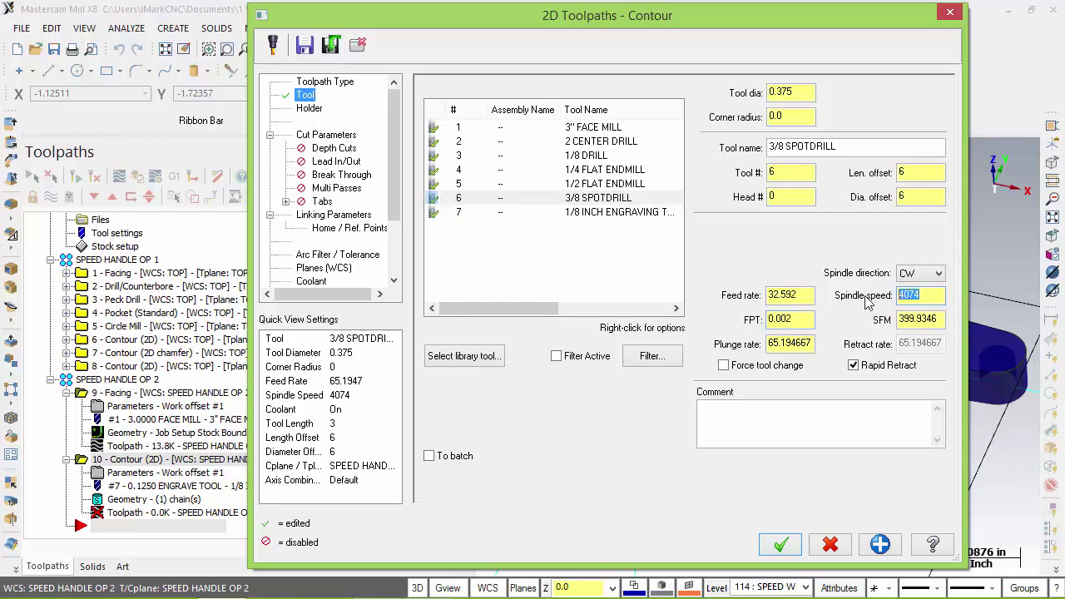
{"action": "type", "text": "3500"}
{"action": "key", "text": "Return"}
{"action": "left_click", "coordinate": [799, 319]}
{"action": "type", "text": "3"}
{"action": "left_click_drag", "start_coordinate": [801, 321], "coordinate": [792, 323]}
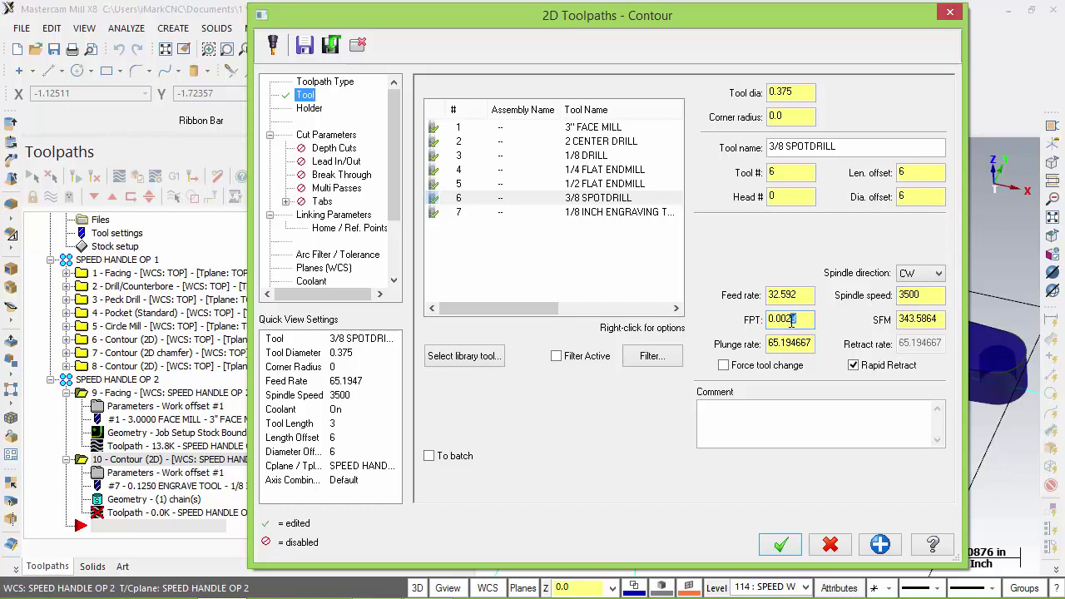
{"action": "type", "text": "0"}
{"action": "double_click", "coordinate": [809, 344]}
{"action": "type", "text": "6.0"}
{"action": "key", "text": "Return"}
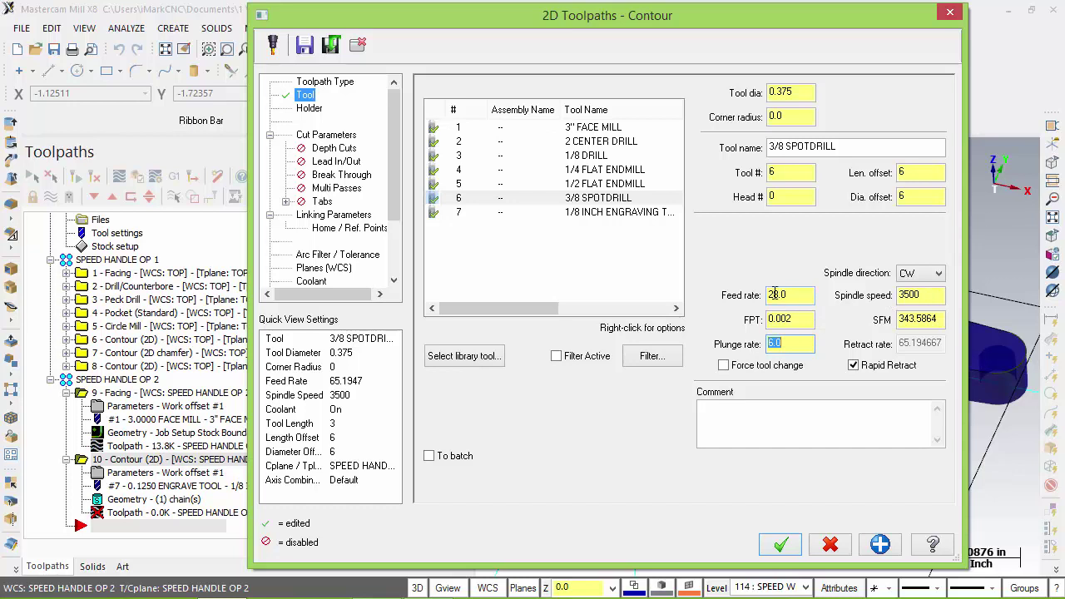
- In the cut parameters, set the compensation type to Computer and the contour type to 2D chamfer
{"action": "left_click", "coordinate": [328, 136]}
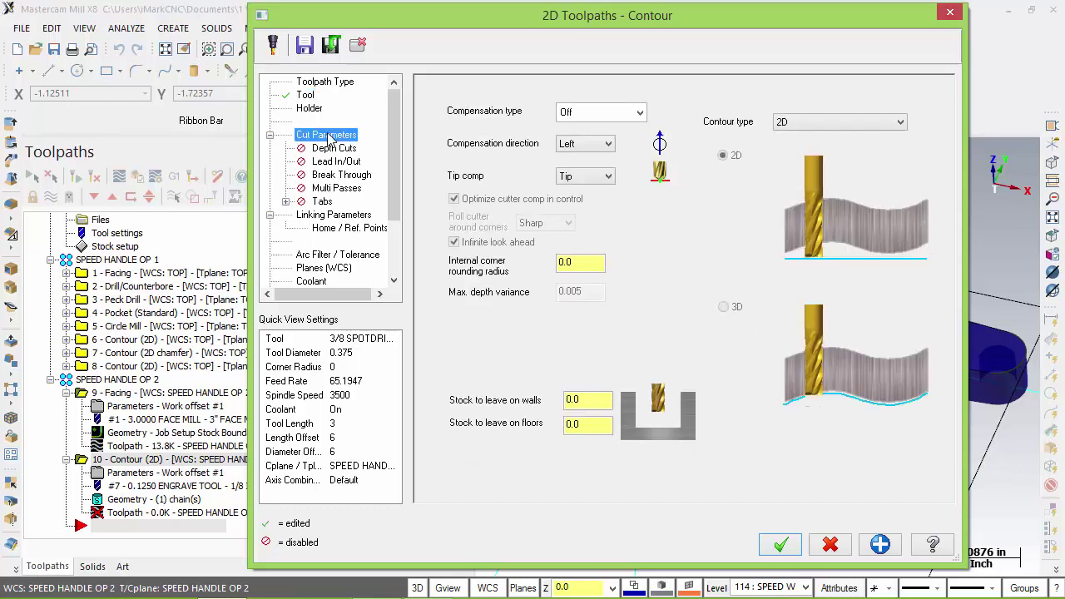
{"action": "left_click", "coordinate": [603, 114]}
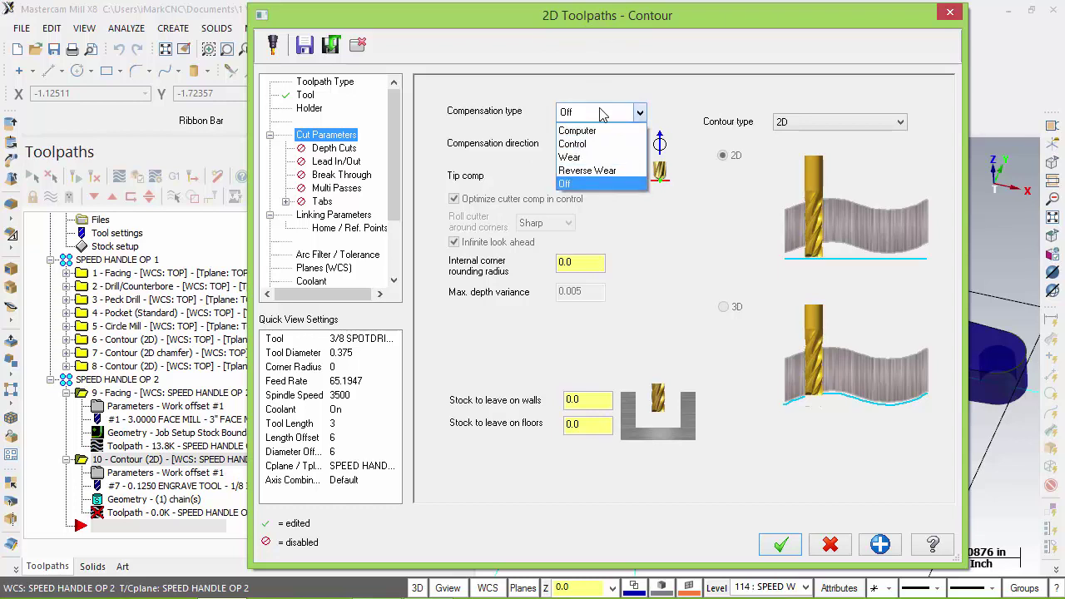
{"action": "left_click", "coordinate": [595, 131]}
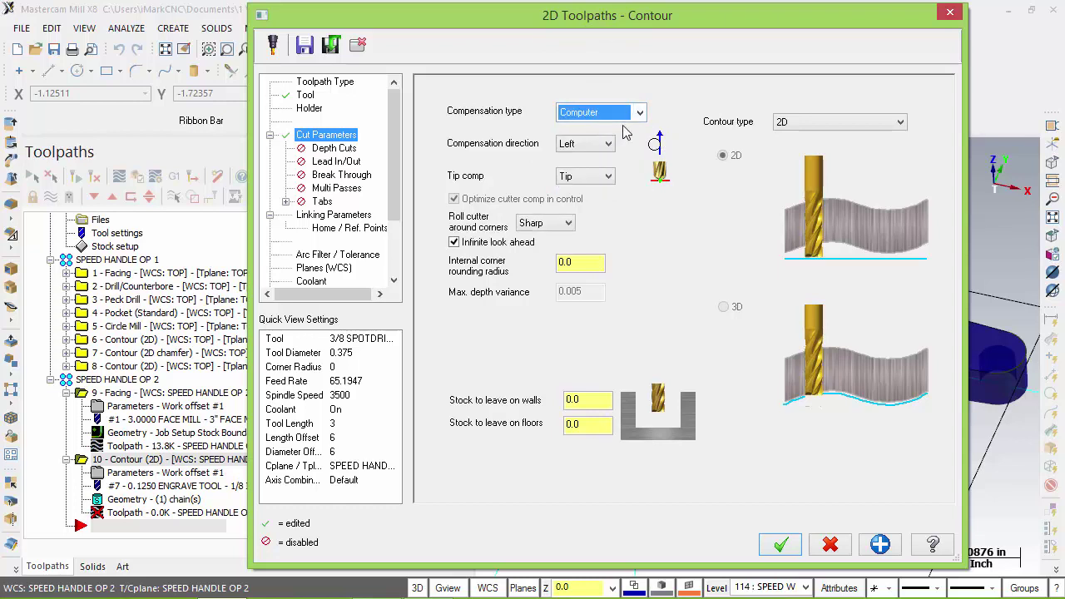
{"action": "left_click", "coordinate": [849, 122]}
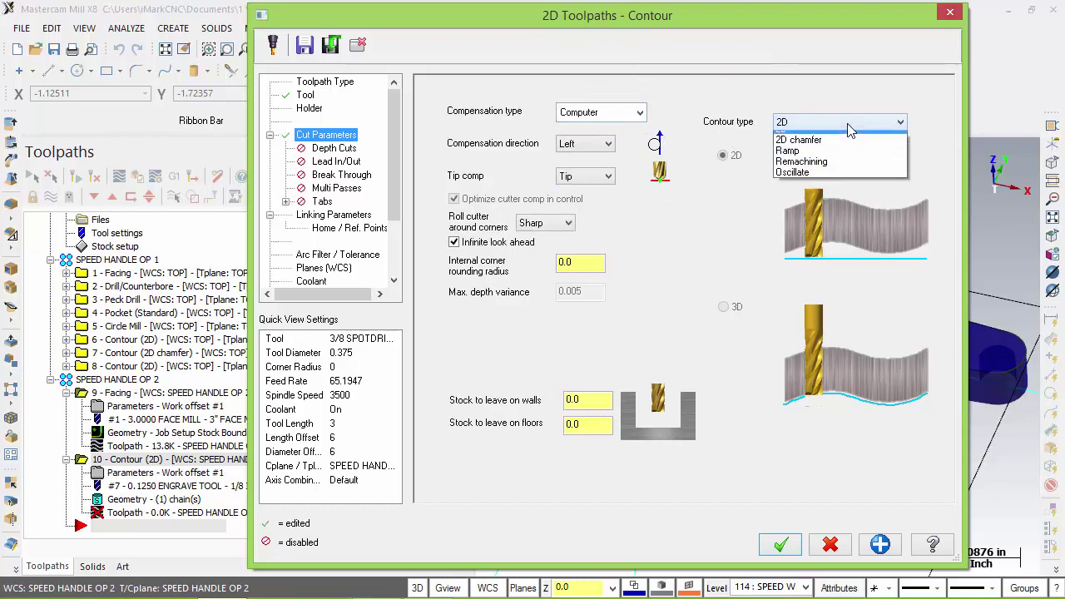
{"action": "left_click", "coordinate": [841, 135]}
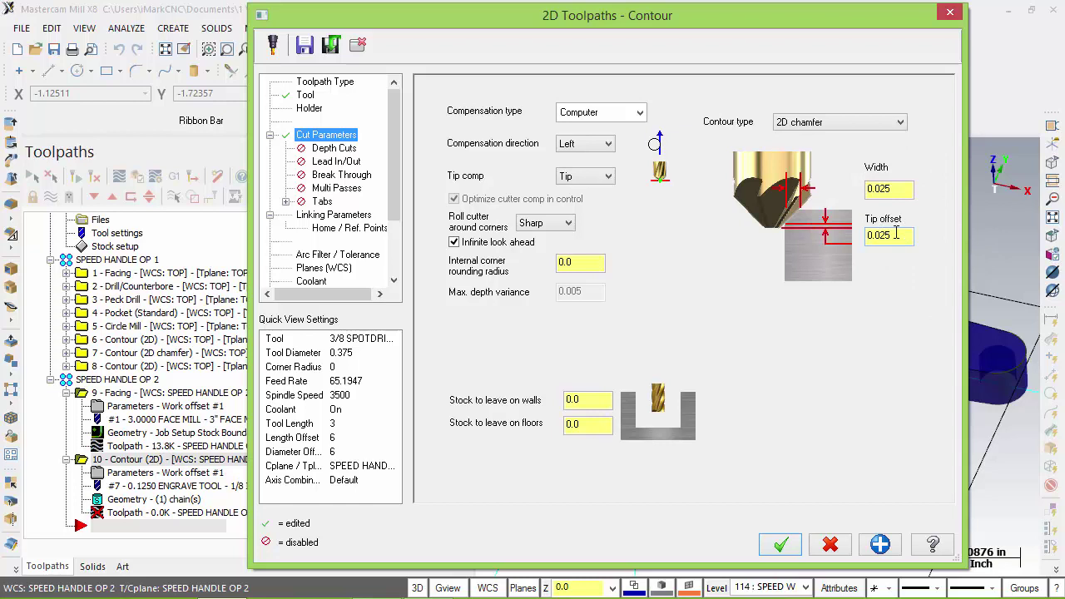
- Enable Lead In/Out with an entry move and copy the entry settings to the exit
{"action": "left_click", "coordinate": [336, 162]}
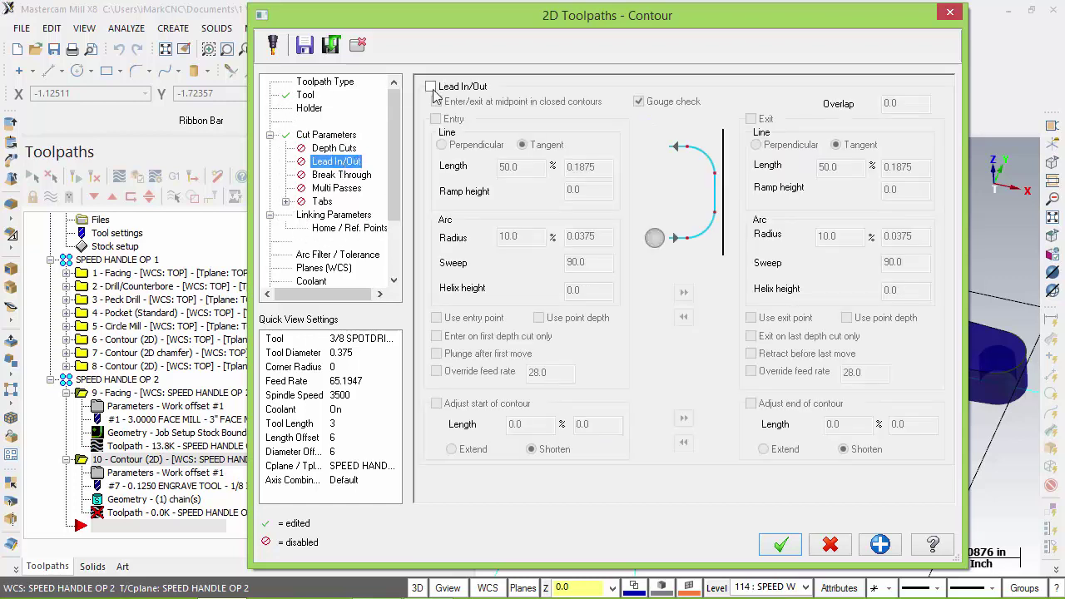
{"action": "left_click", "coordinate": [430, 87]}
{"action": "left_click", "coordinate": [435, 119]}
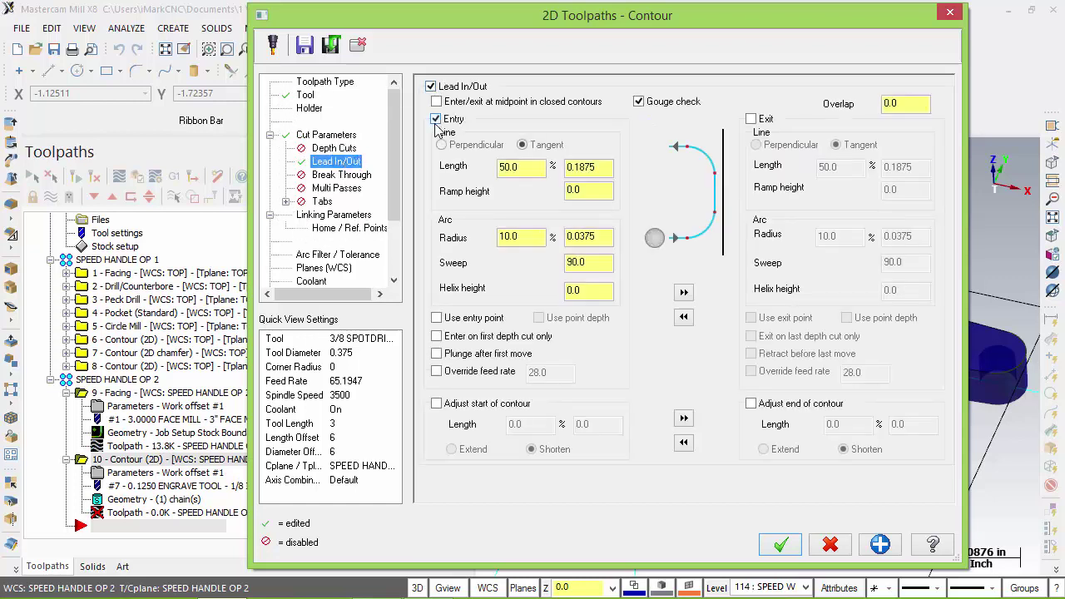
{"action": "left_click", "coordinate": [522, 237]}
{"action": "left_click", "coordinate": [684, 292]}
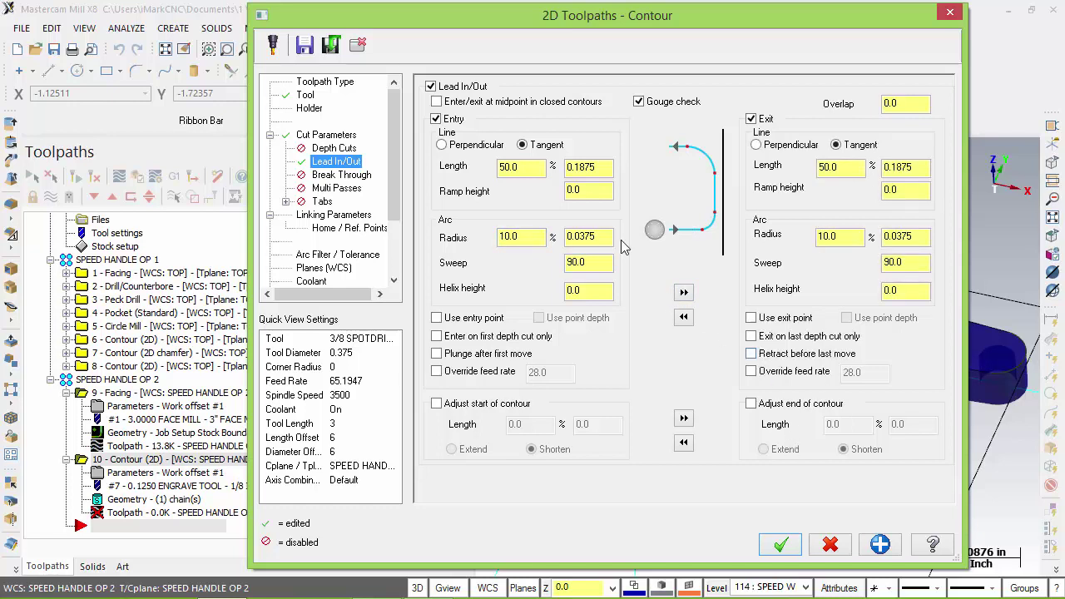
- In the contour's linking parameters, set the depth and top of stock to 0.625, and accept the toolpath after viewing the coolant settings
{"action": "left_click", "coordinate": [334, 216]}
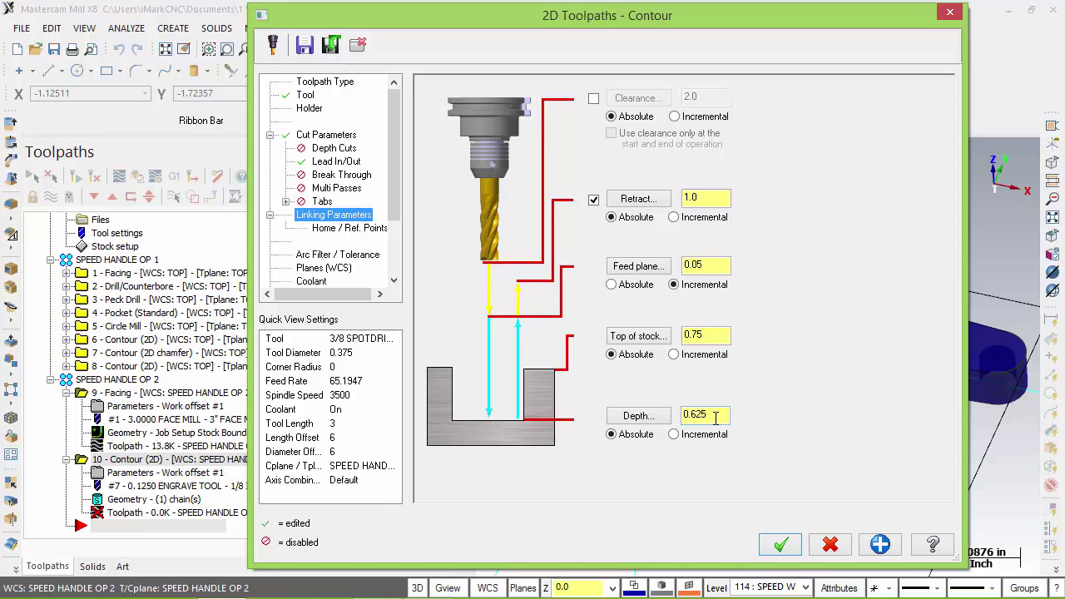
{"action": "key", "text": "BackSpace"}
{"action": "type", "text": "5"}
{"action": "left_click_drag", "start_coordinate": [711, 336], "coordinate": [673, 335]}
{"action": "type", "text": ".625"}
{"action": "left_click", "coordinate": [310, 282]}
{"action": "left_click", "coordinate": [778, 543]}
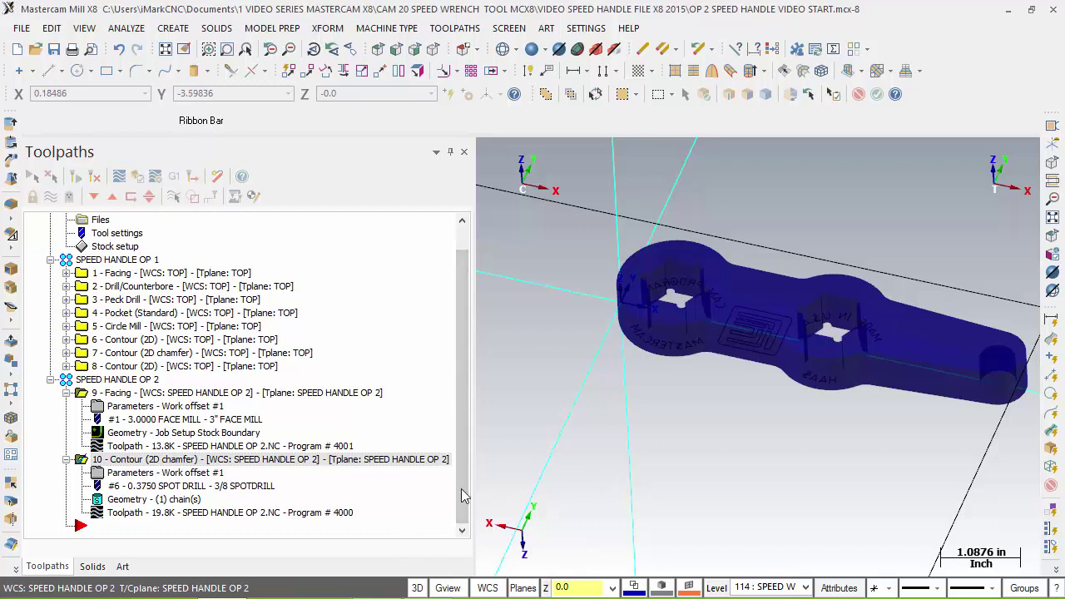
{"action": "key", "text": "ctrl"}
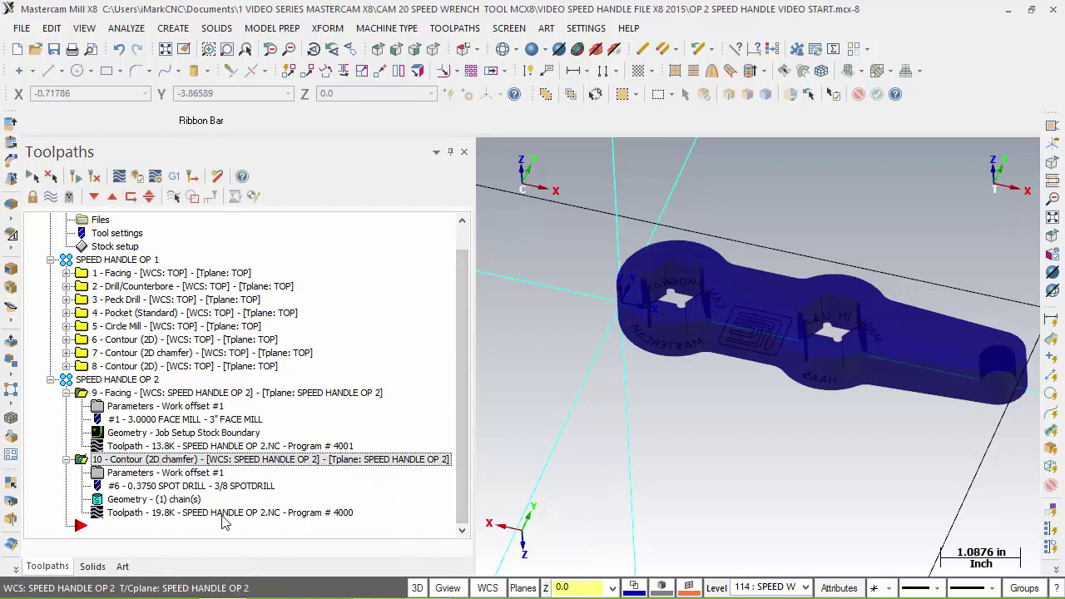
{"action": "key", "text": "ctrl"}
{"action": "key", "text": "ctrl"}
{"action": "key", "text": "ctrl"}
{"action": "key", "text": "ctrl"}
{"action": "key", "text": "ctrl"}
{"action": "key", "text": "ctrl"}
{"action": "key", "text": "ctrl"}
{"action": "key", "text": "ctrl"}
- Post the SPEED HANDLE OP 2 group to SPEED HANDLE OP 2.NC, check the program number in the code, and close the editor
{"action": "left_click", "coordinate": [125, 381]}
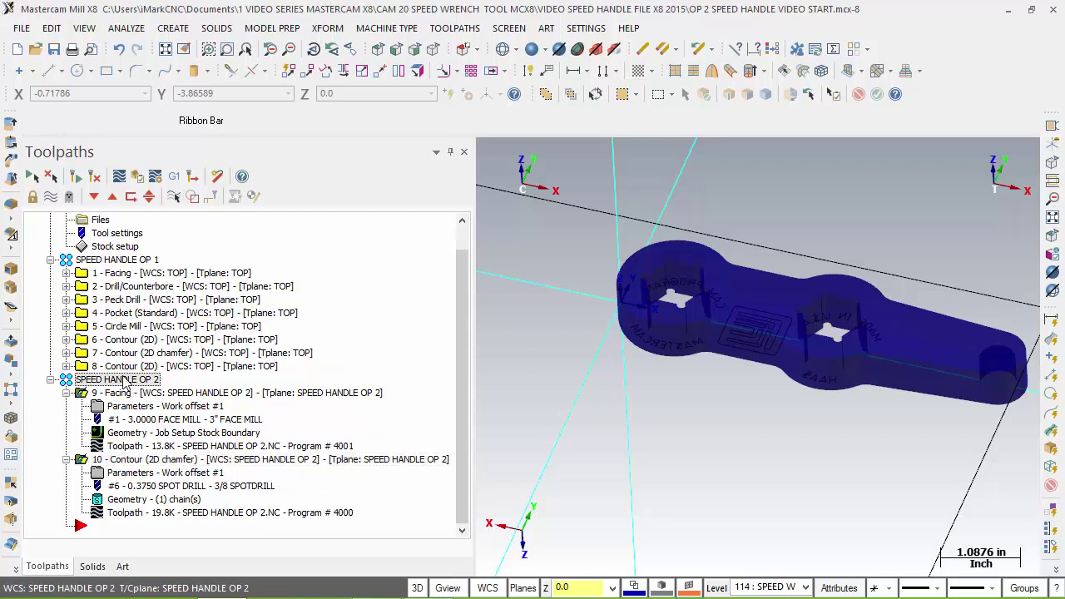
{"action": "left_click", "coordinate": [174, 178]}
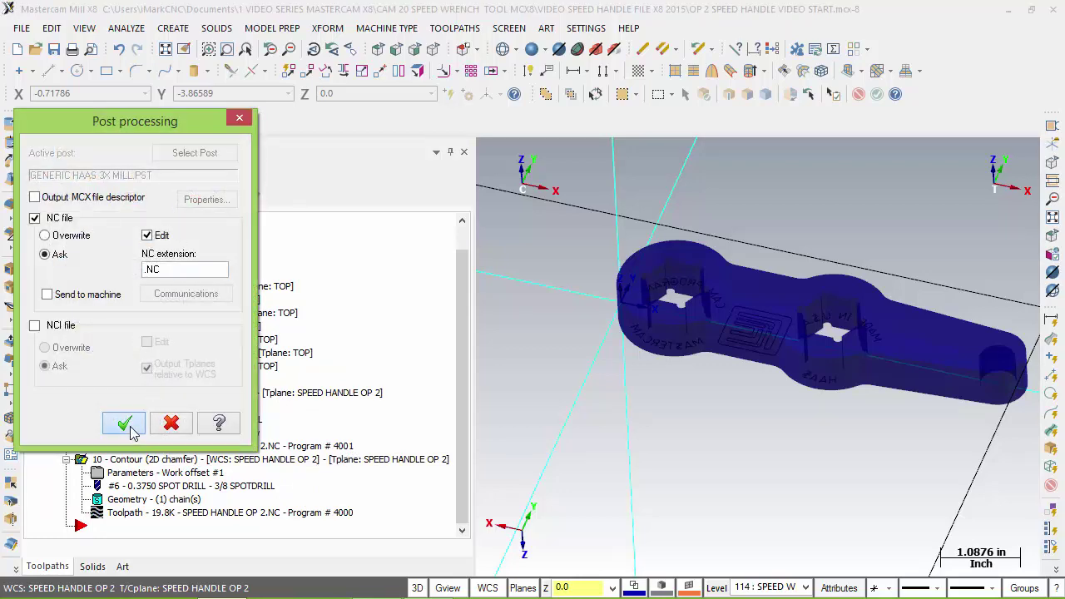
{"action": "left_click", "coordinate": [124, 424]}
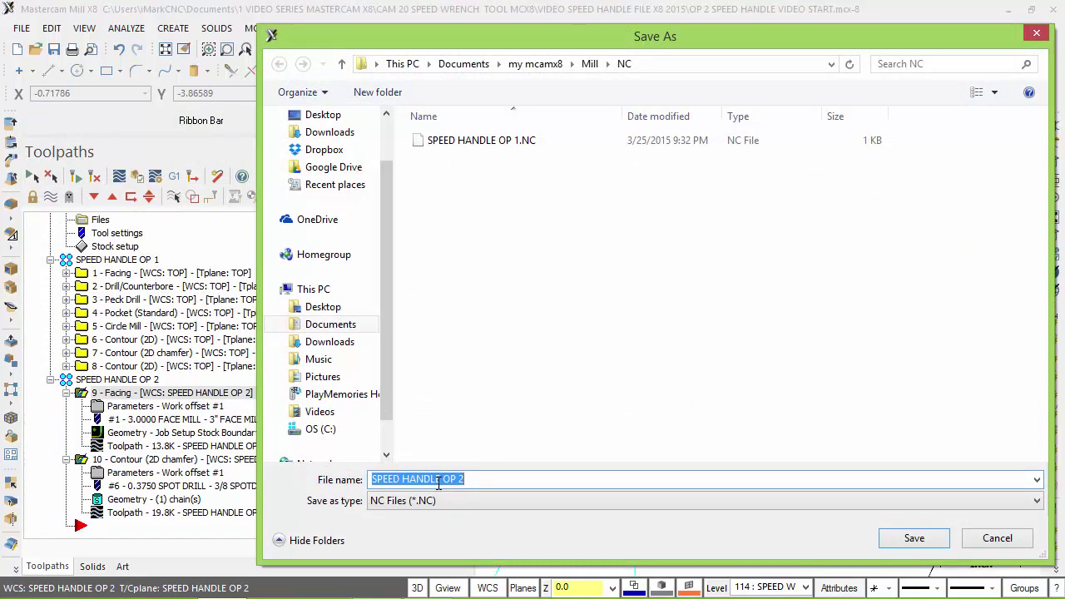
{"action": "mouse_move", "coordinate": [500, 35]}
{"action": "left_mouse_down"}
{"action": "mouse_move", "coordinate": [655, 29]}
{"action": "mouse_move", "coordinate": [511, 25]}
{"action": "left_mouse_up"}
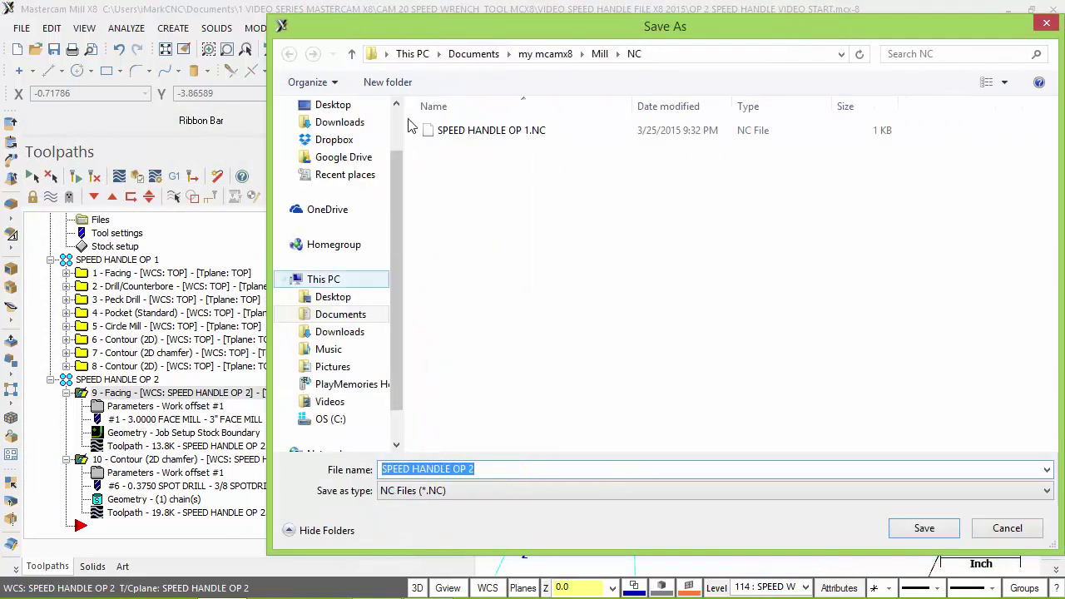
{"action": "left_click_drag", "start_coordinate": [405, 37], "coordinate": [324, 35]}
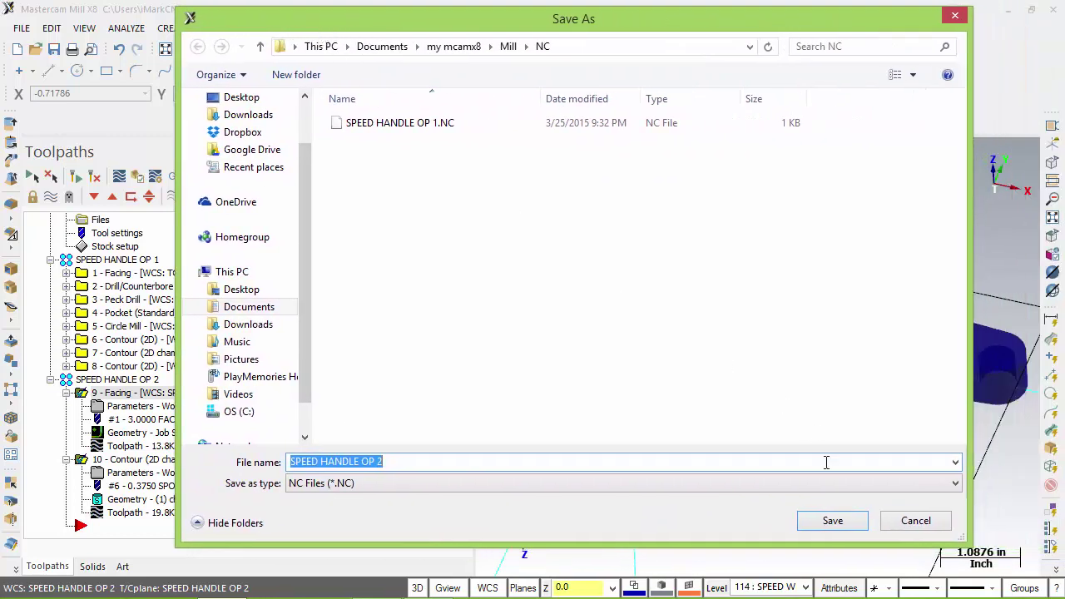
{"action": "left_click", "coordinate": [833, 521]}
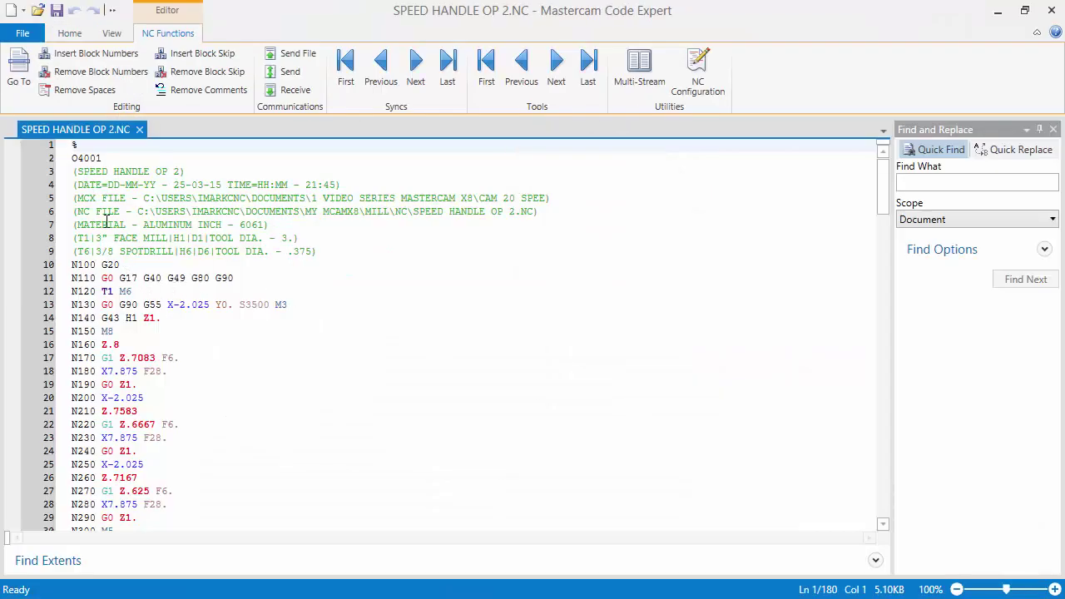
{"action": "left_click_drag", "start_coordinate": [111, 155], "coordinate": [73, 158]}
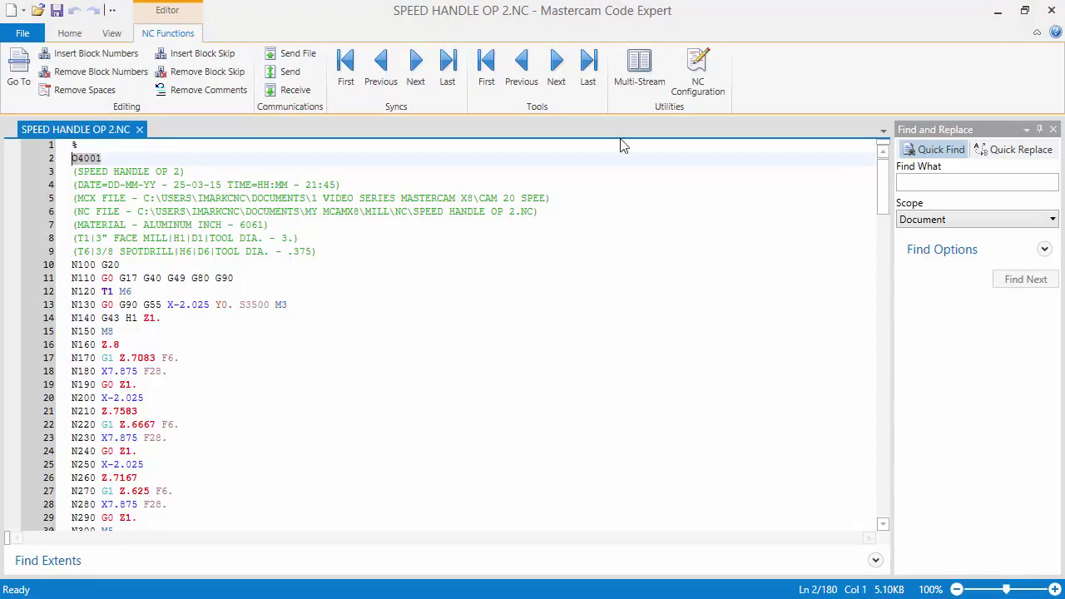
{"action": "left_click", "coordinate": [1051, 10]}
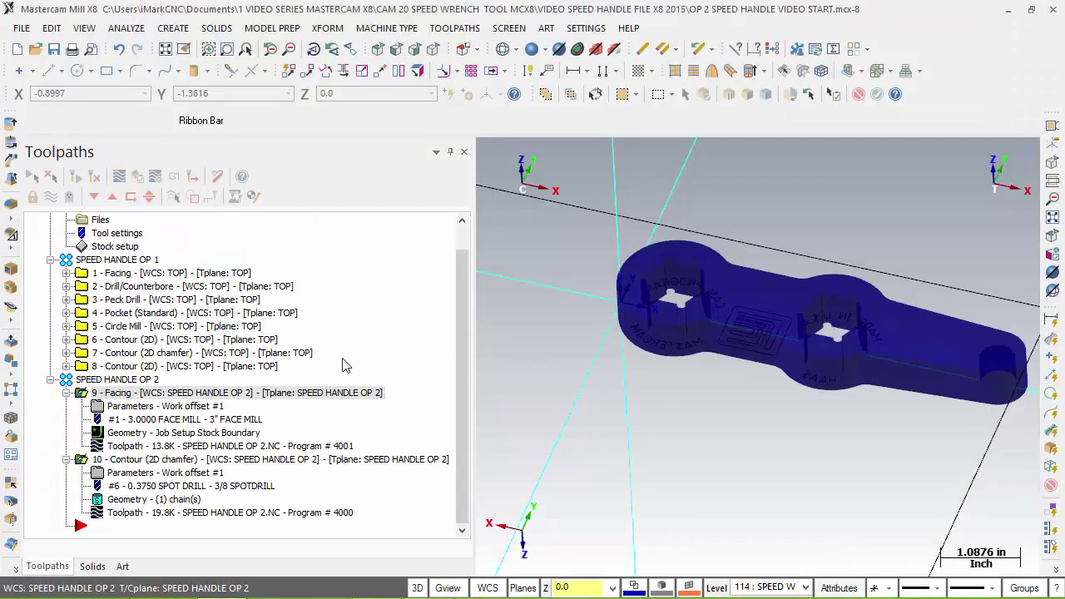
- Change the program number of the SPEED HANDLE OP 2 operations to 4001 and save the file
{"action": "right_click", "coordinate": [131, 379]}
{"action": "mouse_move", "coordinate": [208, 233]}
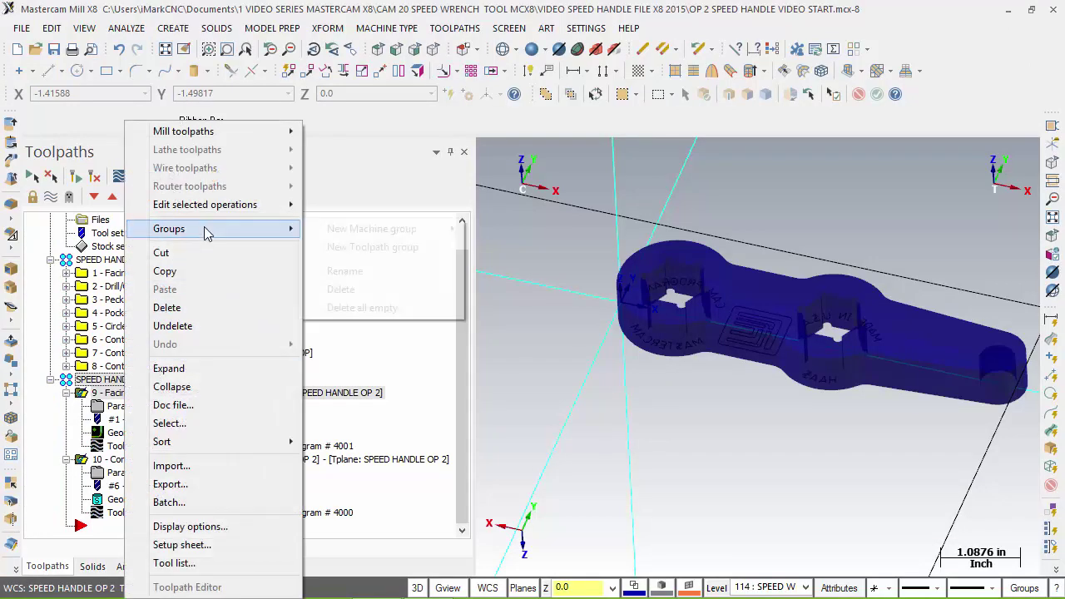
{"action": "mouse_move", "coordinate": [275, 205]}
{"action": "left_click", "coordinate": [383, 243]}
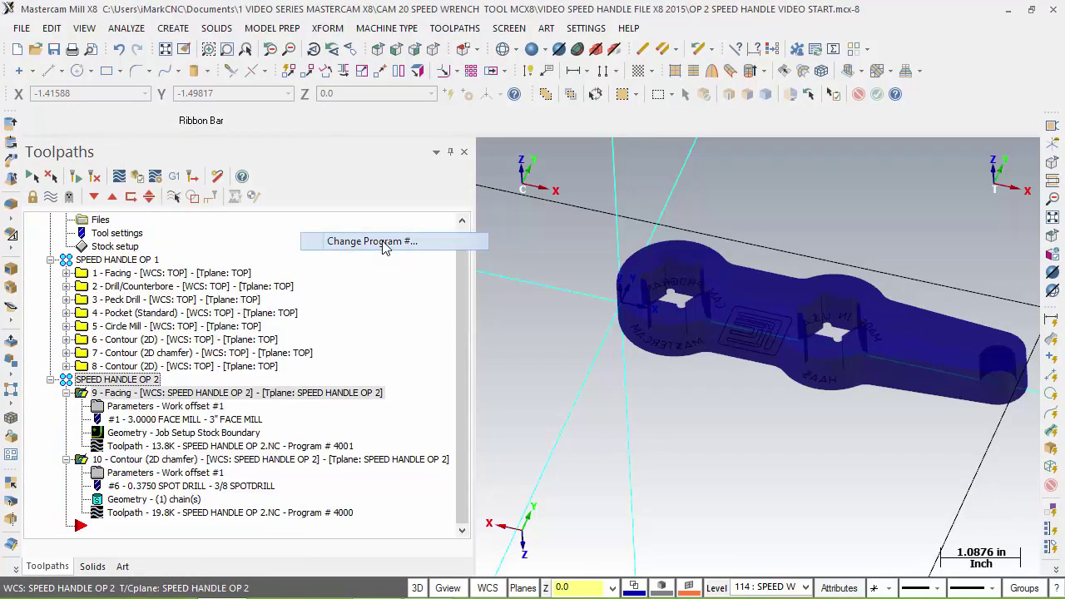
{"action": "left_click", "coordinate": [53, 230]}
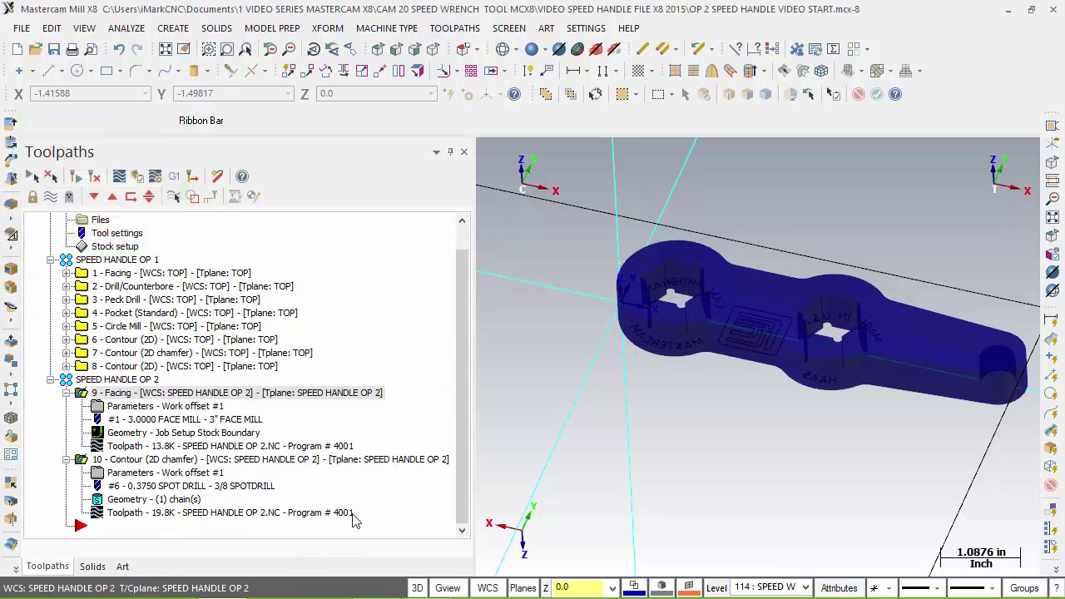
{"action": "left_click", "coordinate": [57, 53]}
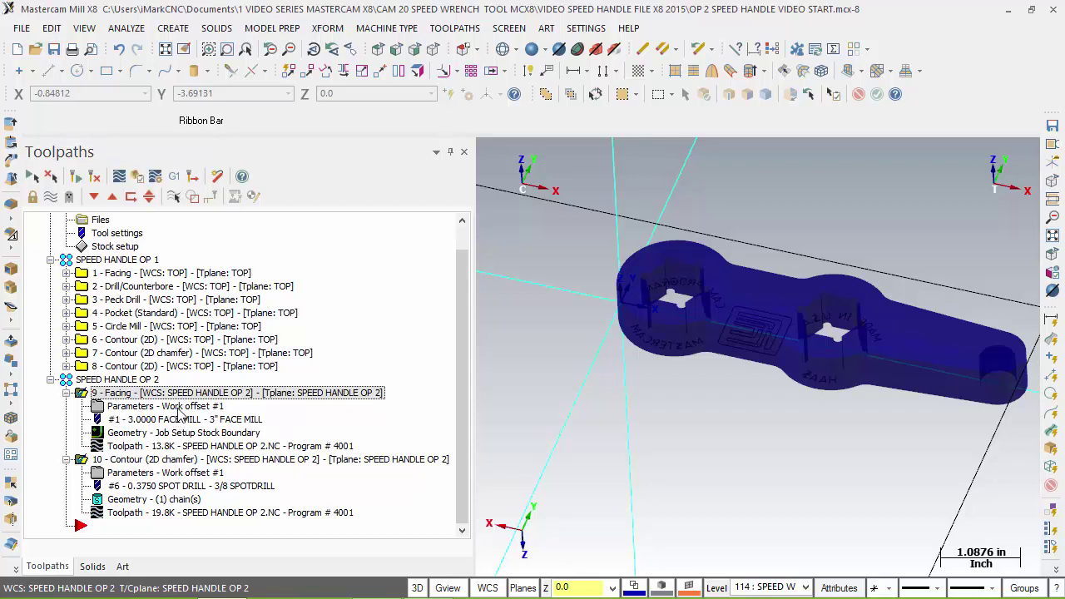
- Expand the OP 1 facing operation and check the work offset of the SPEED HANDLE OP 2 plane in the Plane Manager
{"action": "key", "text": "ctrl"}
{"action": "left_click", "coordinate": [68, 273]}
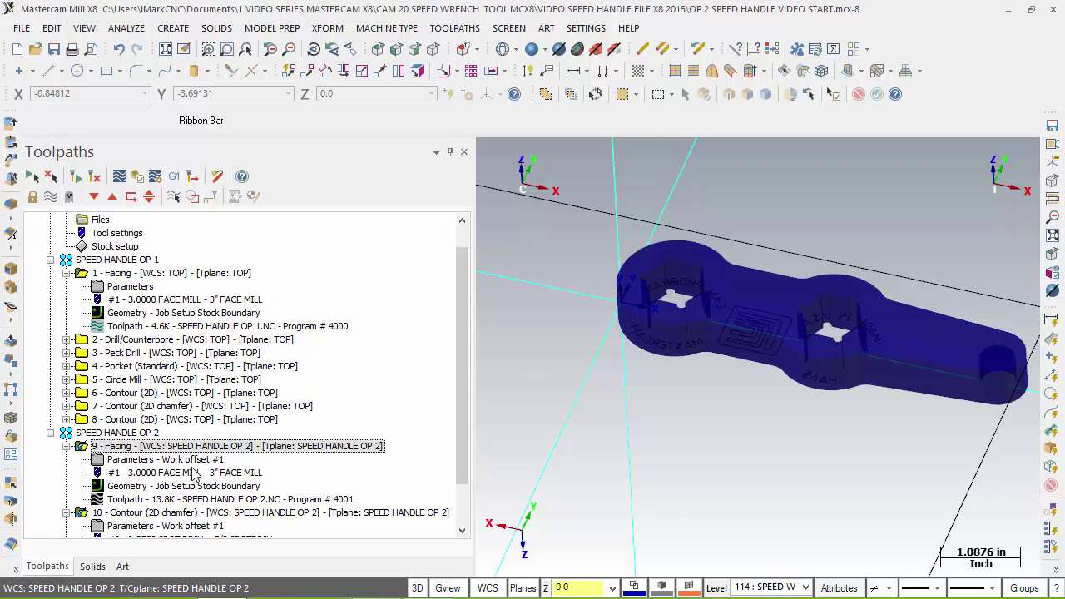
{"action": "left_click", "coordinate": [491, 588]}
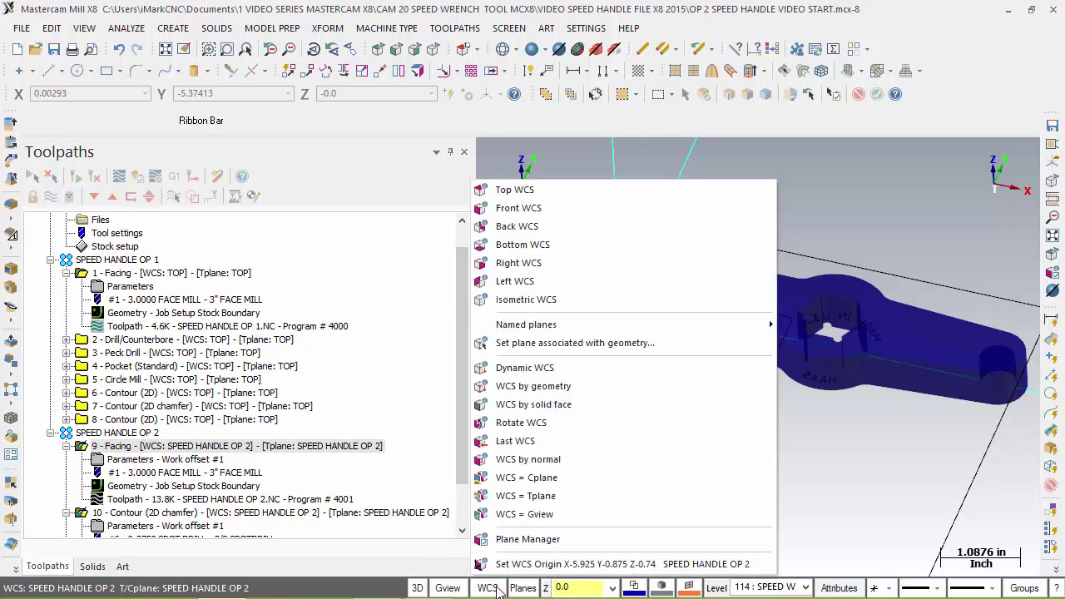
{"action": "left_click", "coordinate": [533, 541]}
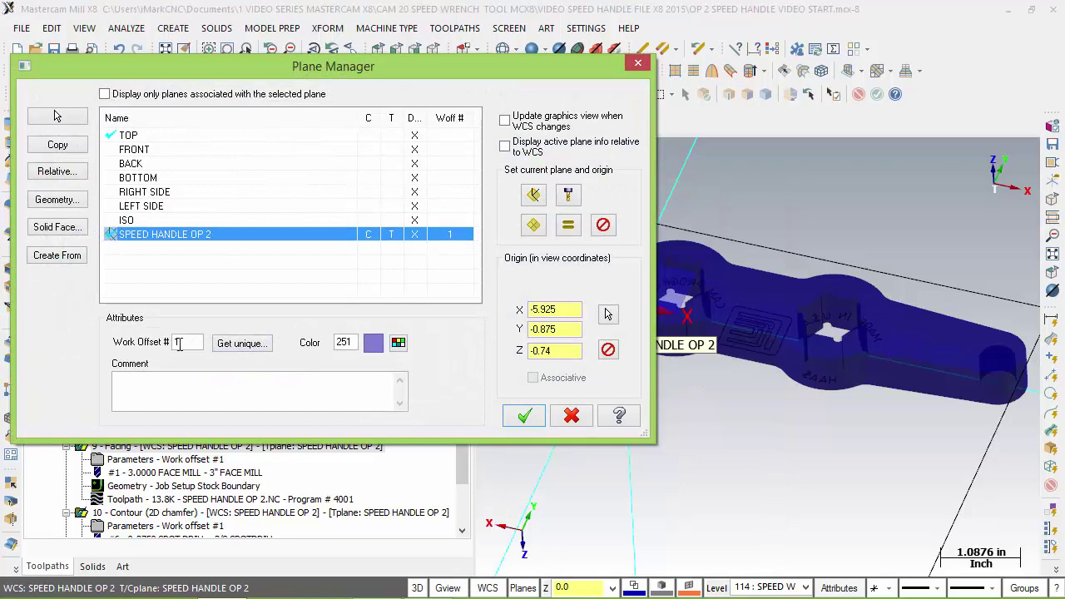
{"action": "left_click", "coordinate": [455, 243]}
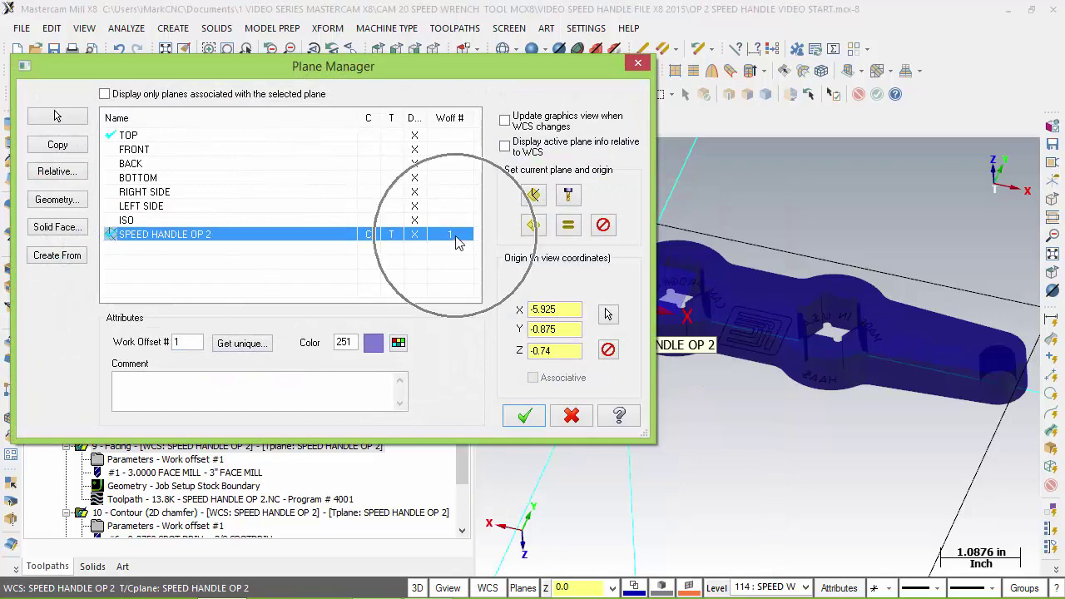
{"action": "left_click", "coordinate": [524, 416]}
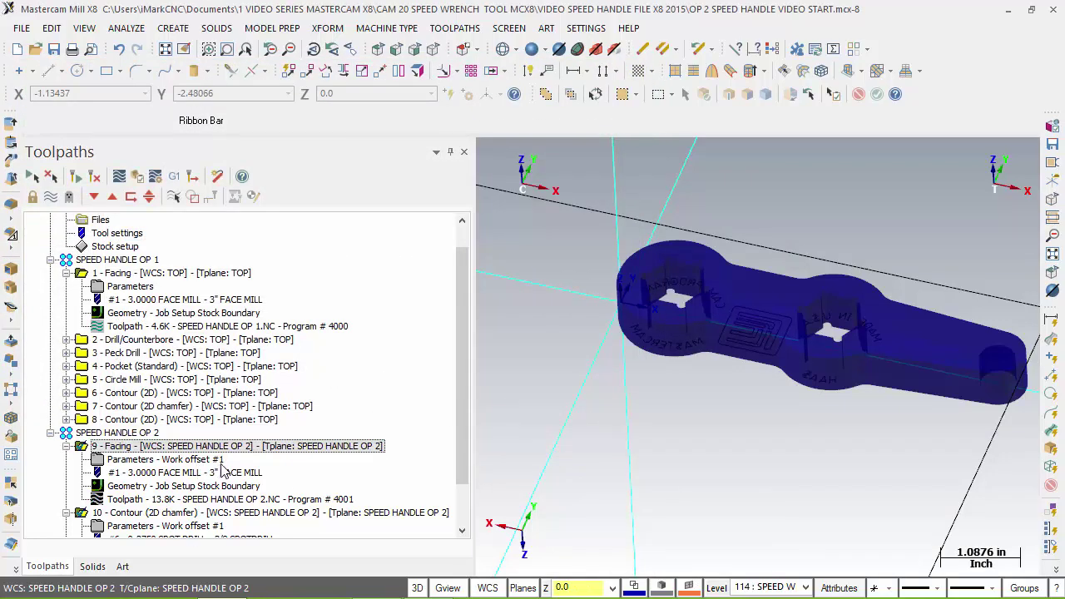
- Post only facing operations 1 and 9, replacing the existing SPEED HANDLE OP 1.NC and SPEED HANDLE OP 2.NC files
{"action": "scroll", "coordinate": [230, 481], "scroll_direction": "down", "scroll_amount": 2}
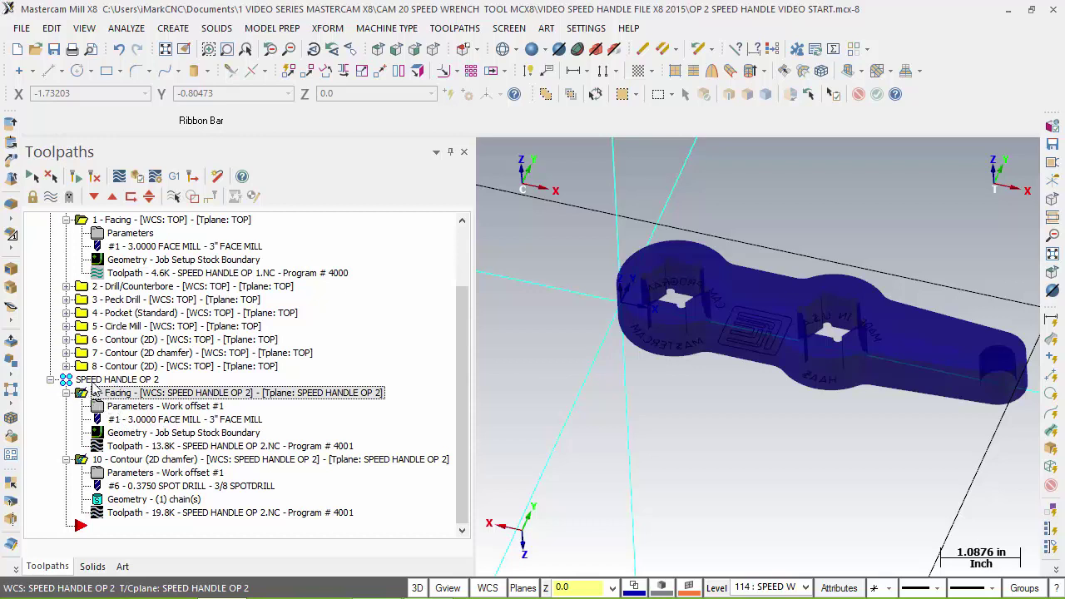
{"action": "left_click", "coordinate": [116, 460]}
{"action": "left_click", "coordinate": [116, 397]}
{"action": "left_click", "coordinate": [124, 221]}
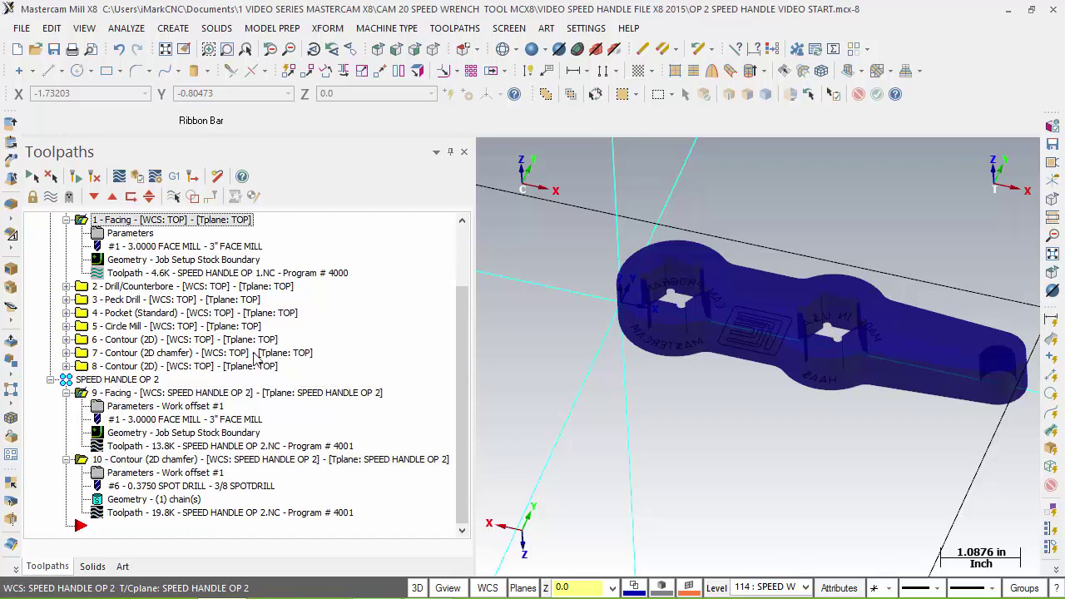
{"action": "left_click", "coordinate": [174, 176]}
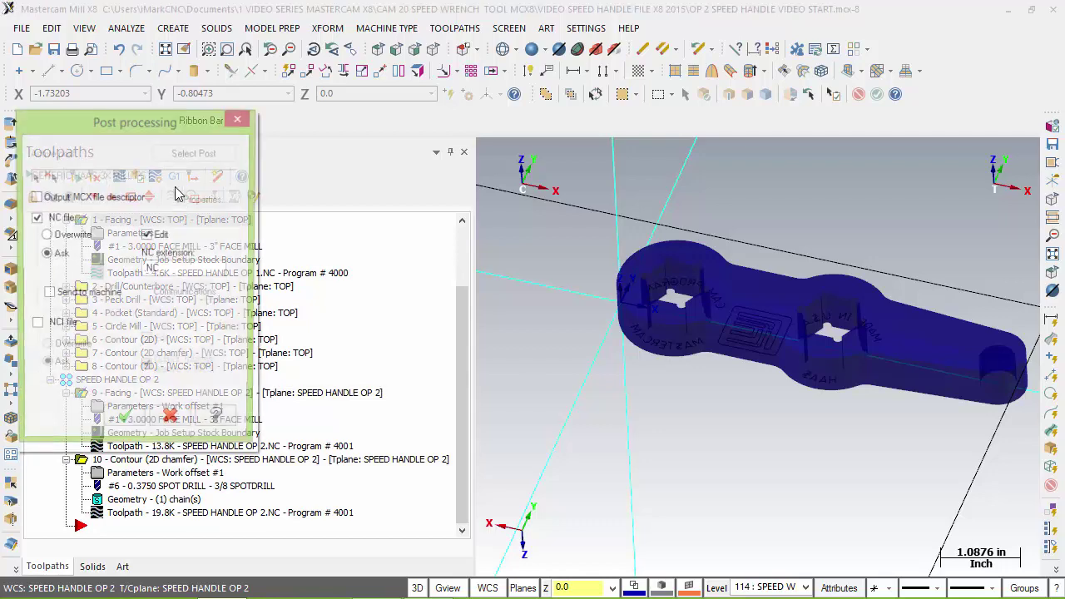
{"action": "left_click", "coordinate": [126, 423]}
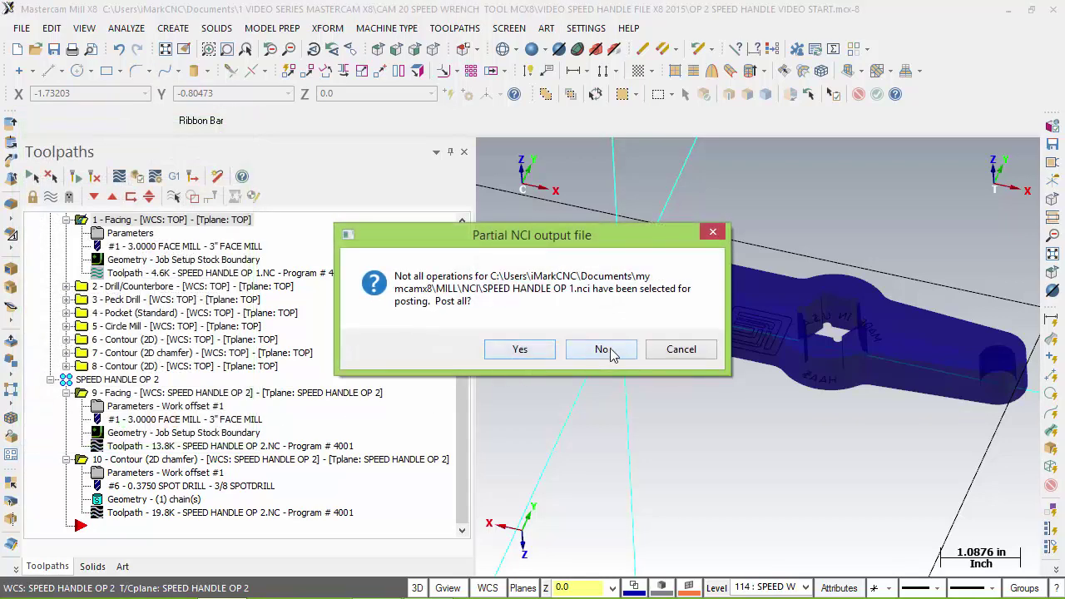
{"action": "left_click", "coordinate": [604, 349]}
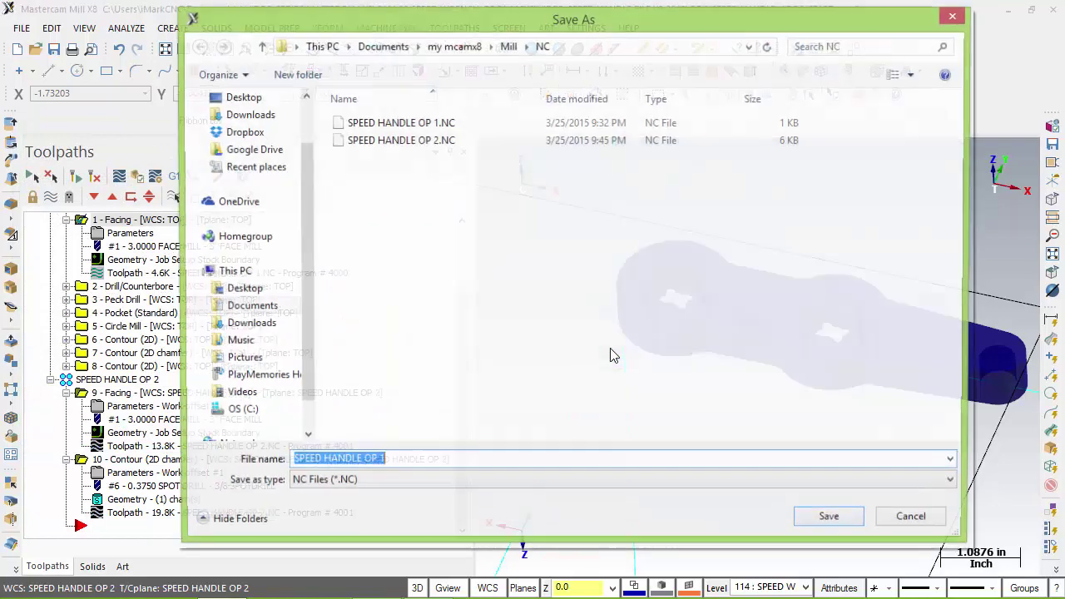
{"action": "left_click", "coordinate": [832, 521]}
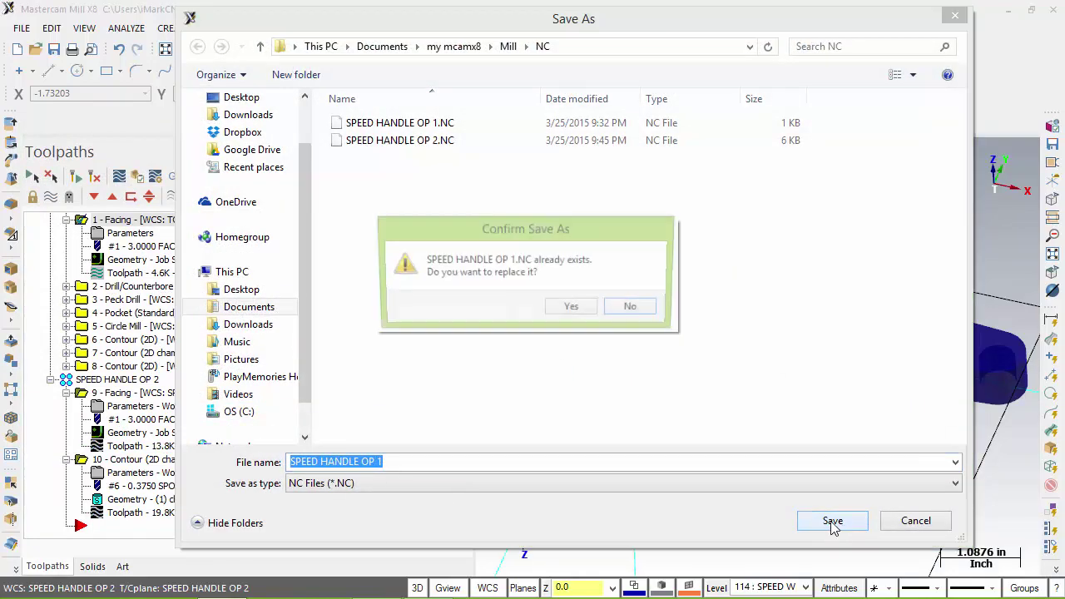
{"action": "left_click", "coordinate": [574, 309]}
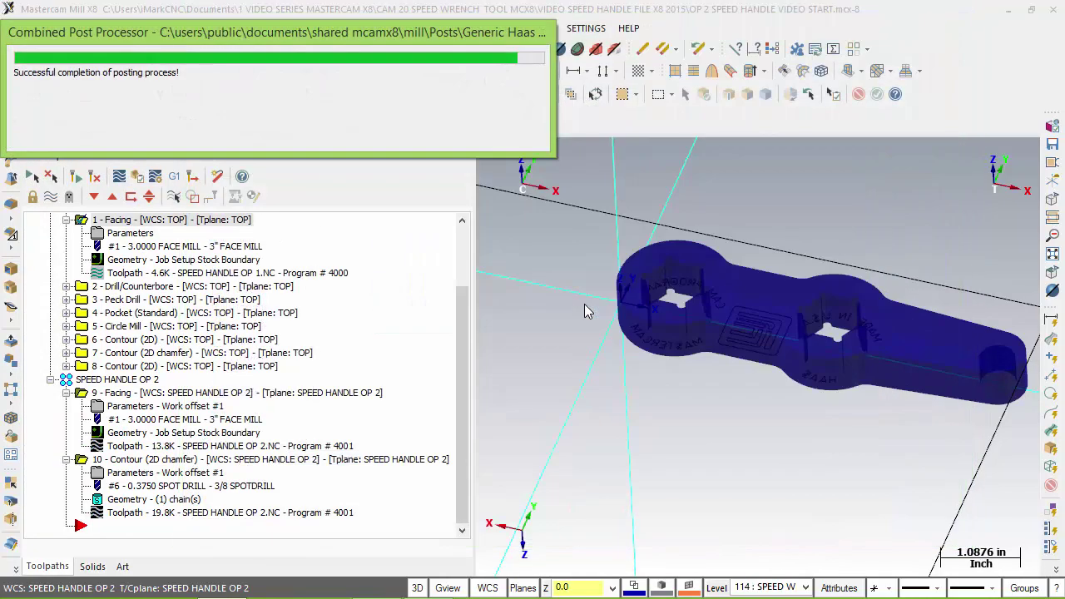
{"action": "left_click", "coordinate": [603, 352]}
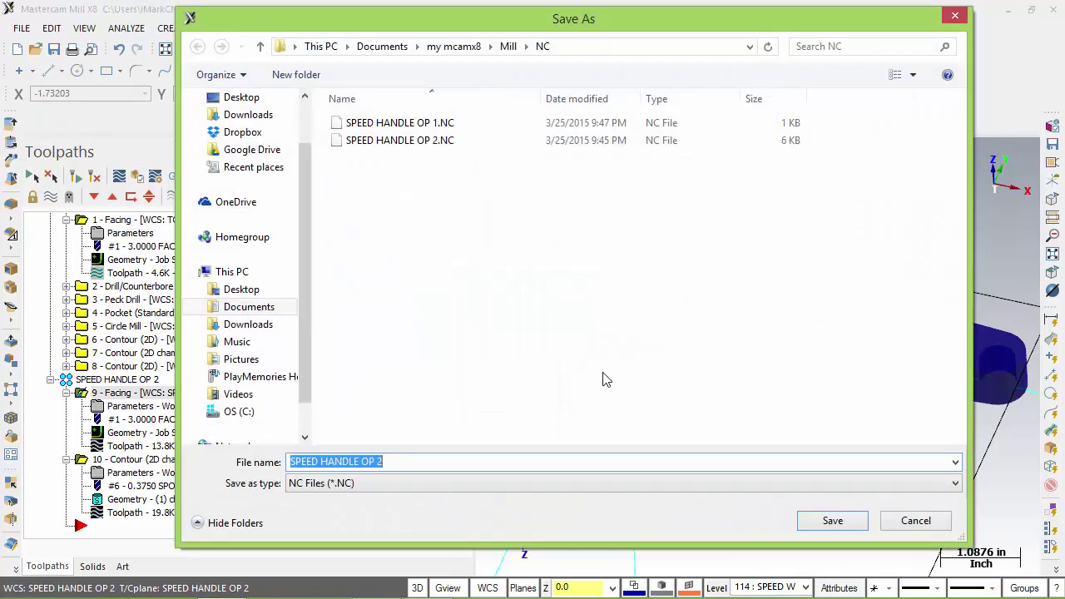
{"action": "left_click", "coordinate": [832, 521]}
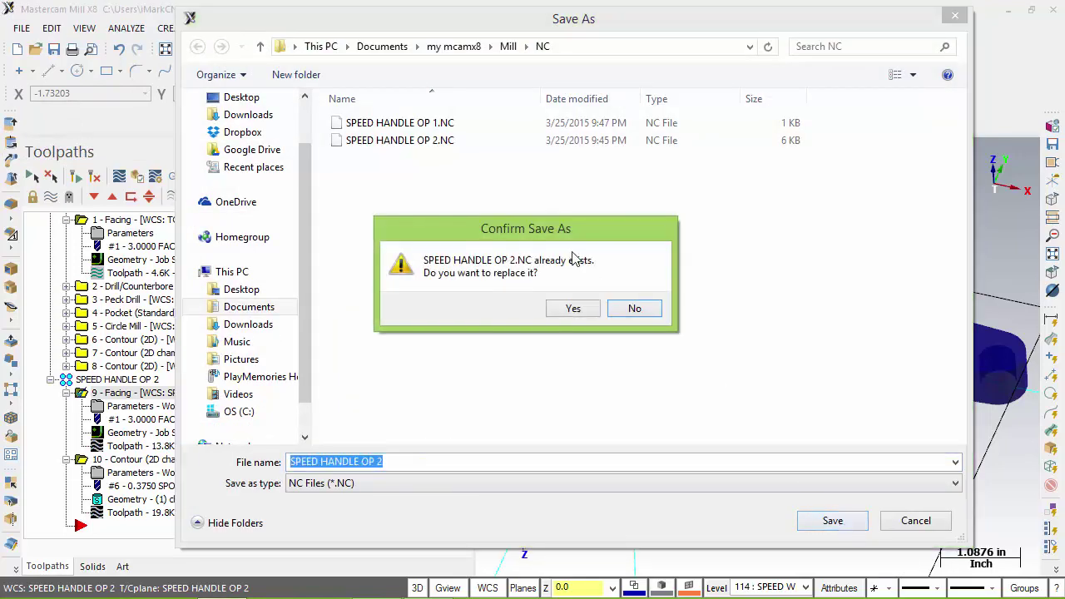
{"action": "left_click", "coordinate": [575, 309]}
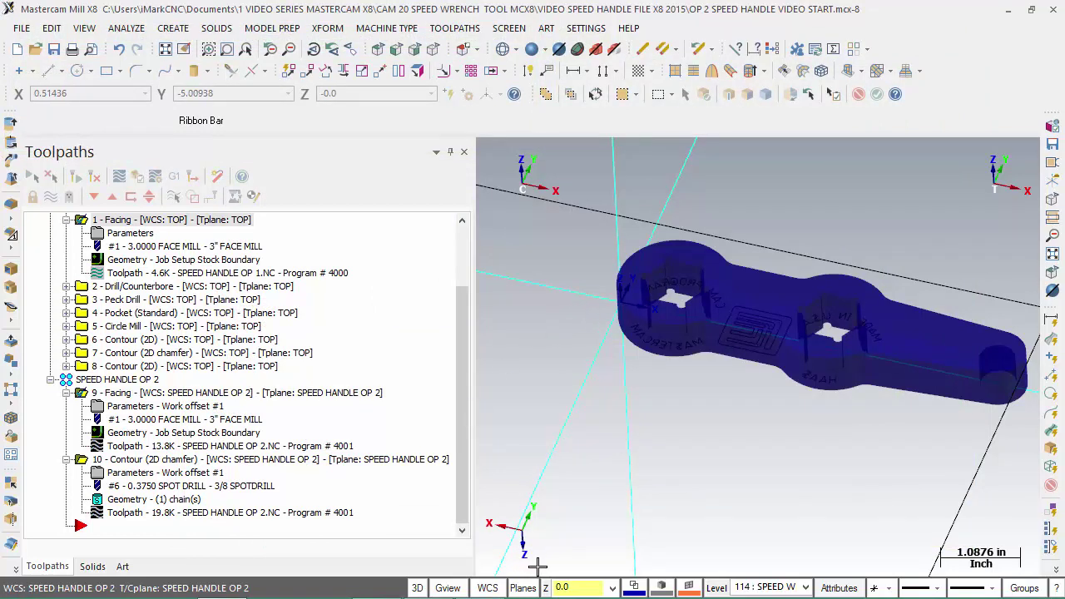
- Switch to Mastercam Code Expert, tile the two NC files side by side, and compare their work offset codes in block N130
{"action": "key", "text": "alt+Tab"}
{"action": "key", "text": "alt+Tab"}
{"action": "key", "text": "alt+Tab"}
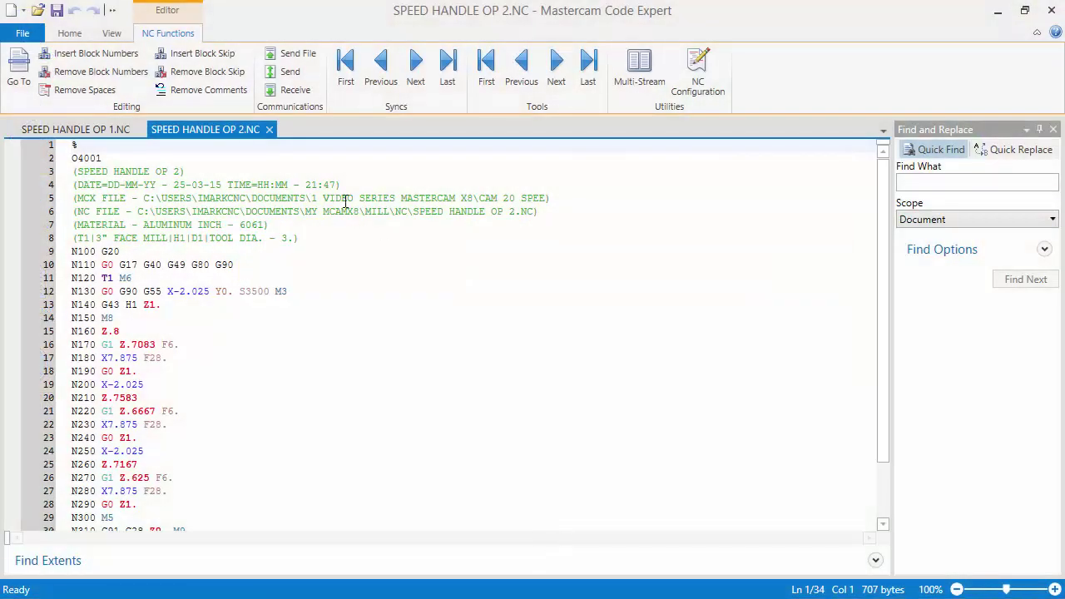
{"action": "left_click", "coordinate": [114, 35]}
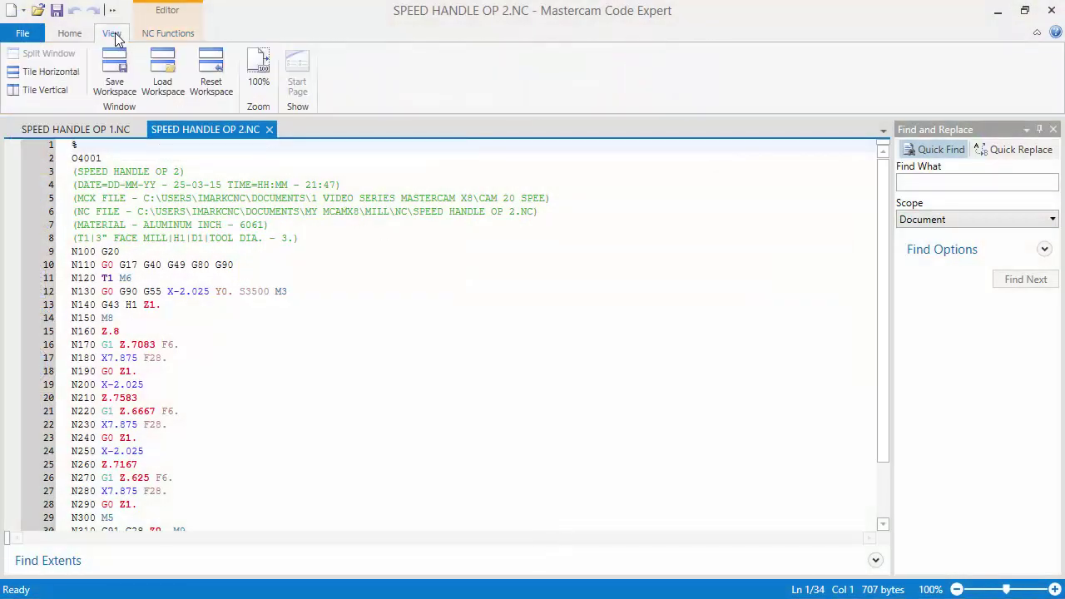
{"action": "left_click", "coordinate": [57, 95]}
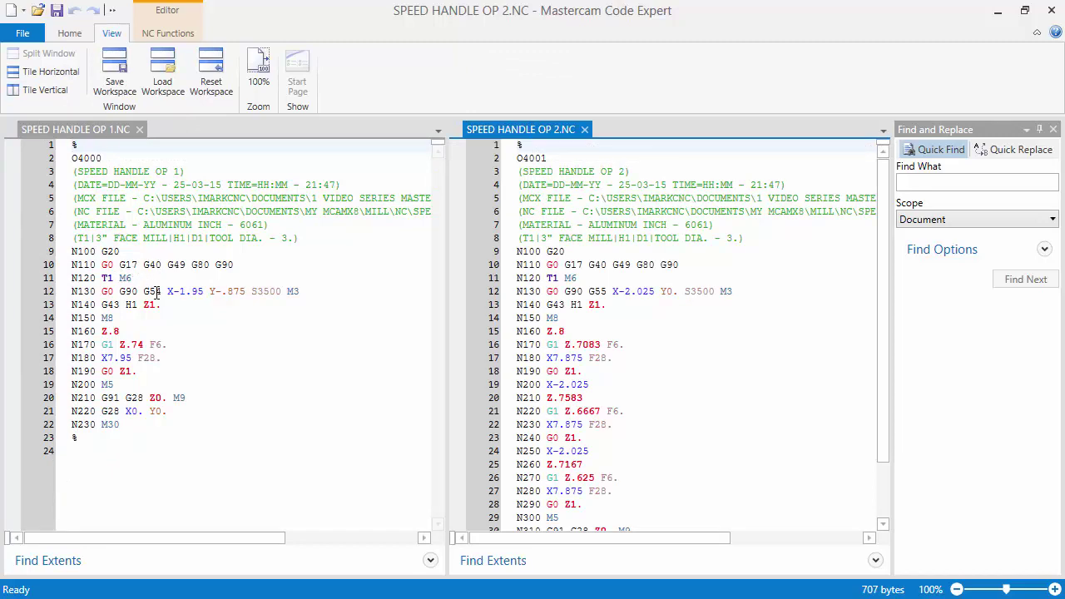
{"action": "left_click_drag", "start_coordinate": [163, 291], "coordinate": [147, 291]}
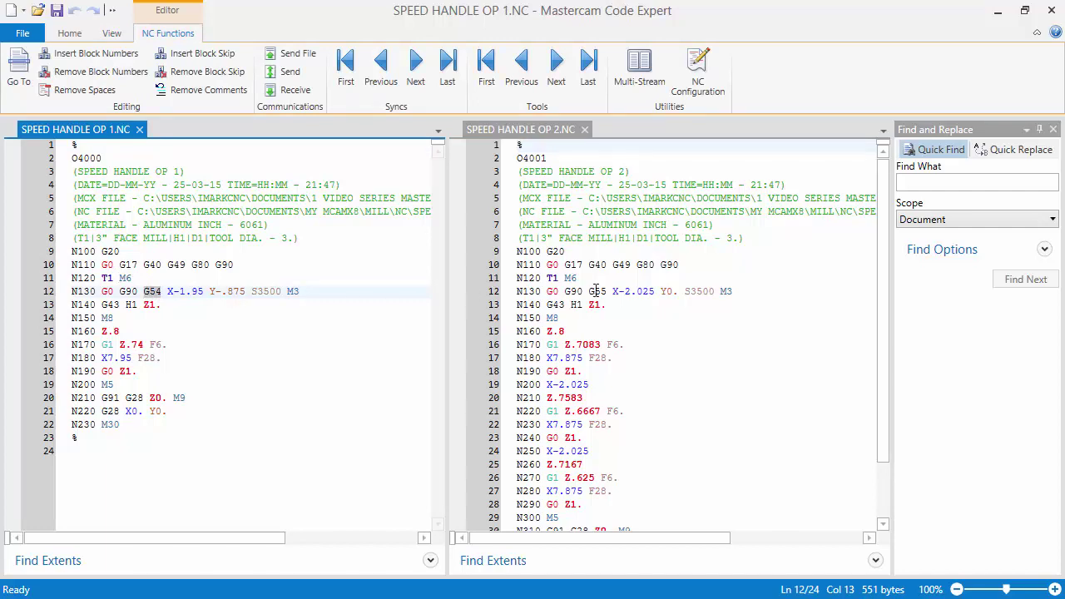
{"action": "left_click_drag", "start_coordinate": [607, 292], "coordinate": [592, 292]}
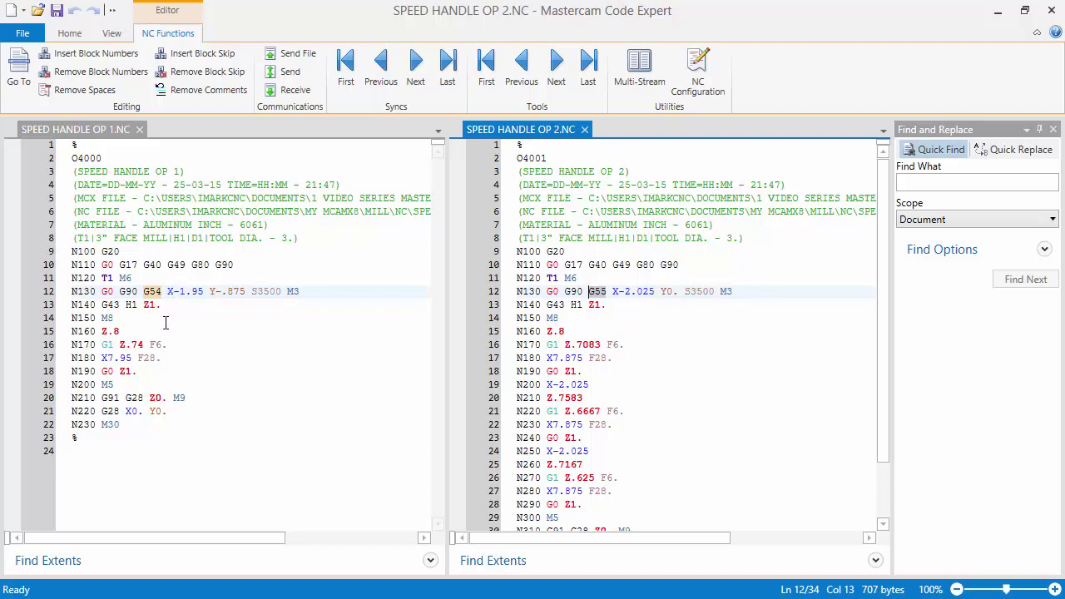
- Compare the facing depths in block N170 of SPEED HANDLE OP 1.NC and block N270 of SPEED HANDLE OP 2.NC, and close the code editor
{"action": "left_click_drag", "start_coordinate": [145, 343], "coordinate": [123, 349]}
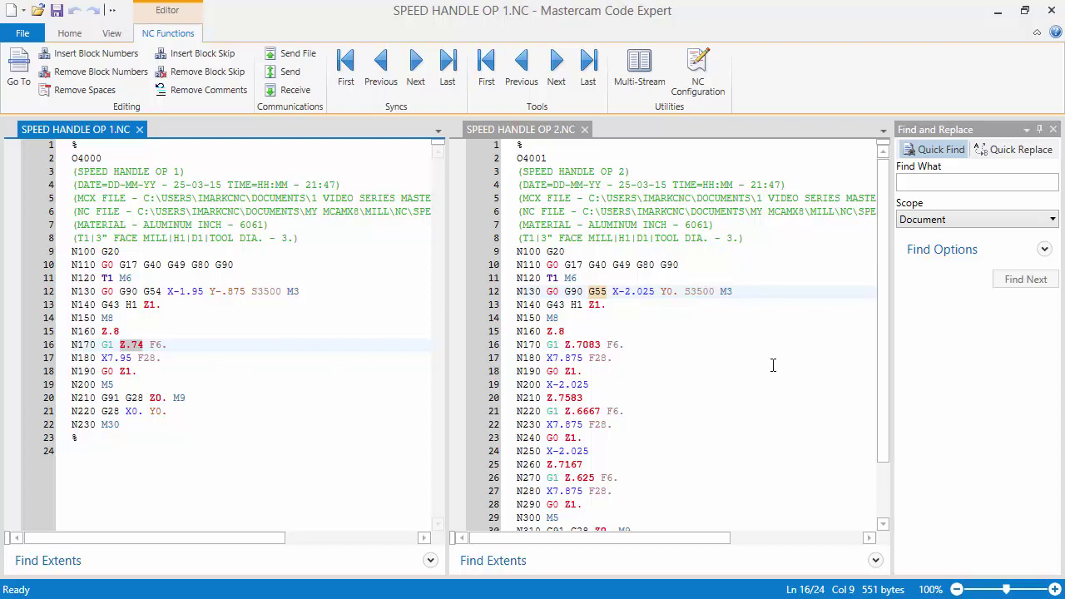
{"action": "left_click_drag", "start_coordinate": [885, 364], "coordinate": [885, 438]}
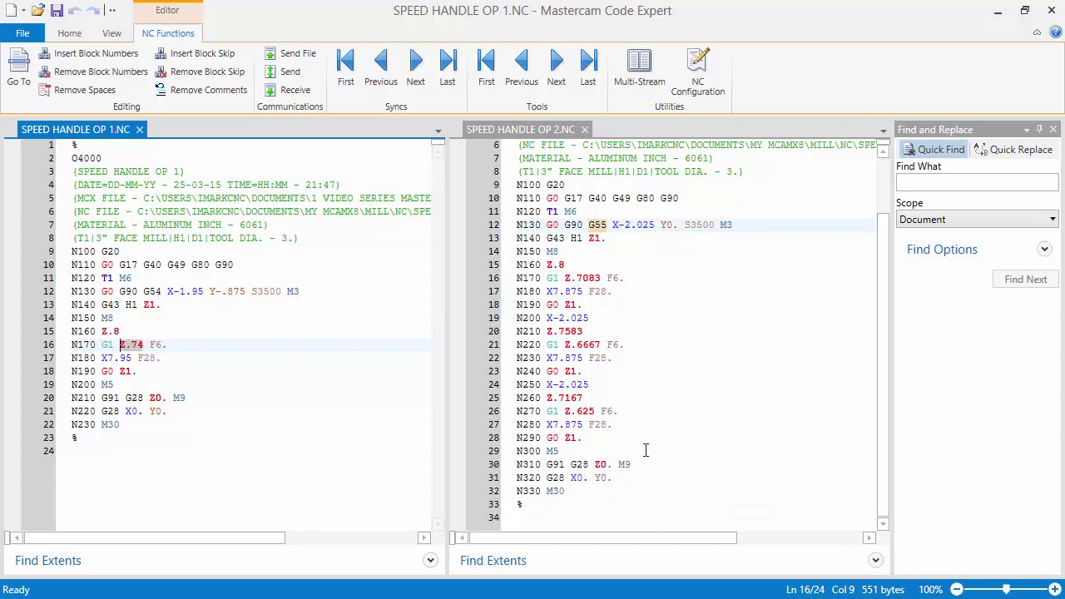
{"action": "left_click", "coordinate": [566, 413]}
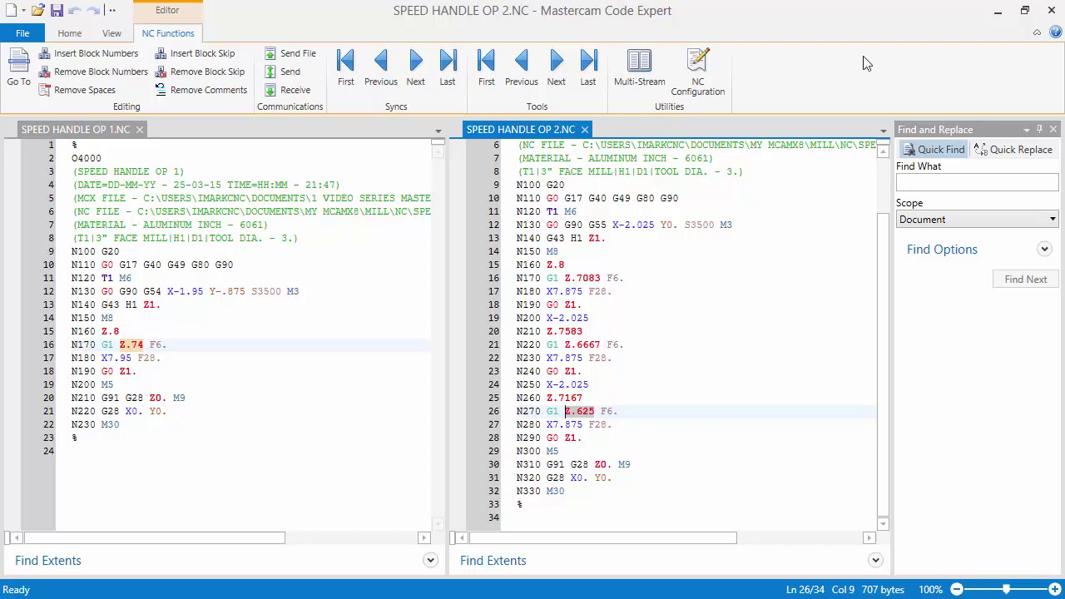
{"action": "left_click", "coordinate": [1051, 12]}
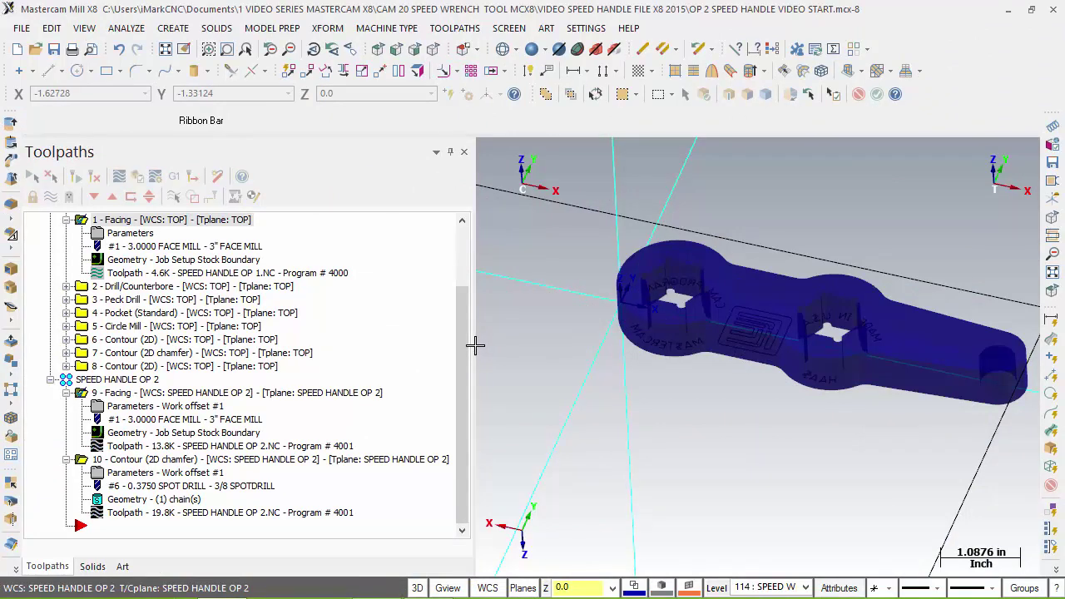
- Narrow the toolpath list, select all operations in SPEED HANDLE OP 1 and OP 2, and collapse the expanded operations 1, 9 and 10
{"action": "left_click_drag", "start_coordinate": [473, 345], "coordinate": [319, 344]}
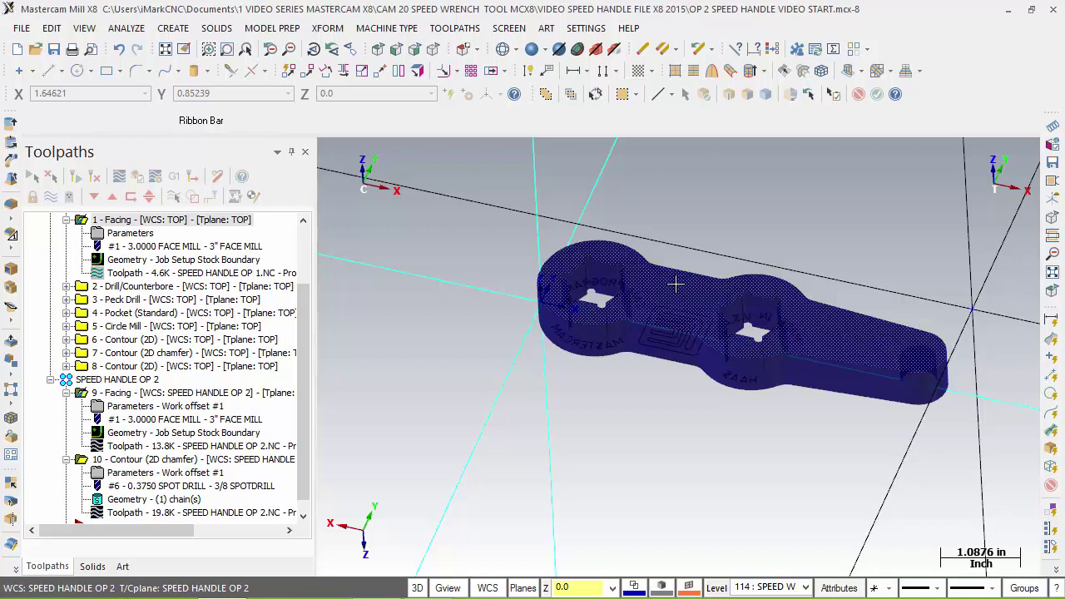
{"action": "left_click_drag", "start_coordinate": [305, 303], "coordinate": [305, 254]}
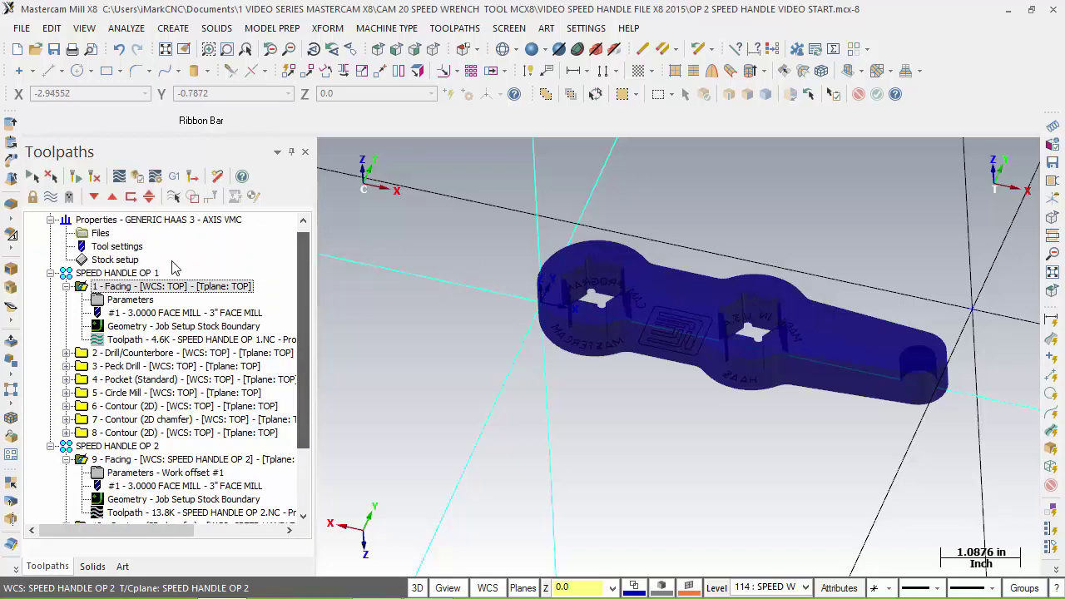
{"action": "left_click", "coordinate": [66, 287]}
{"action": "left_click", "coordinate": [87, 273]}
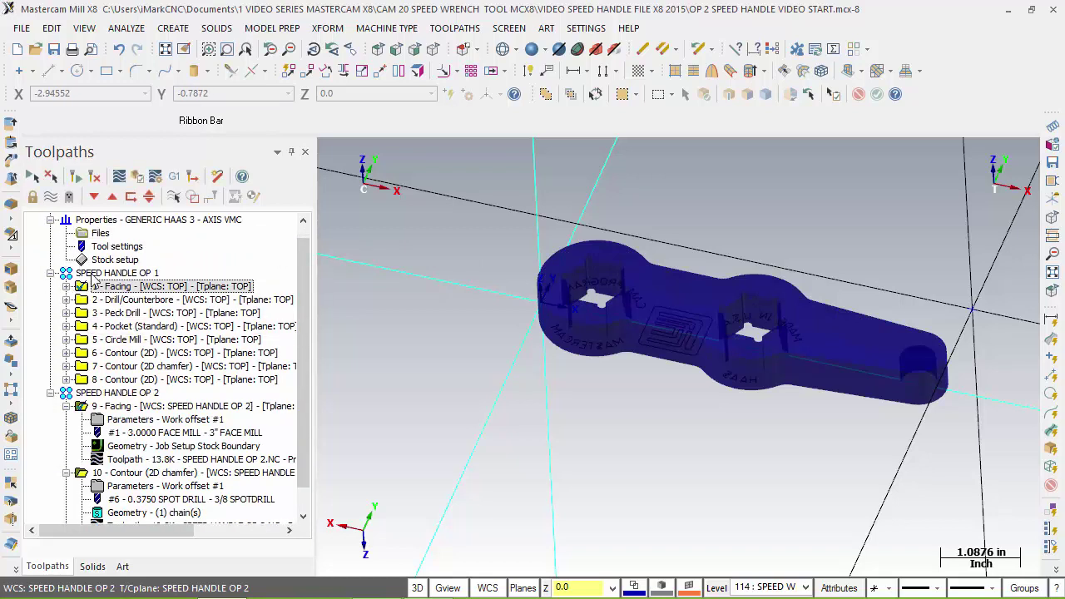
{"action": "left_click", "coordinate": [116, 393]}
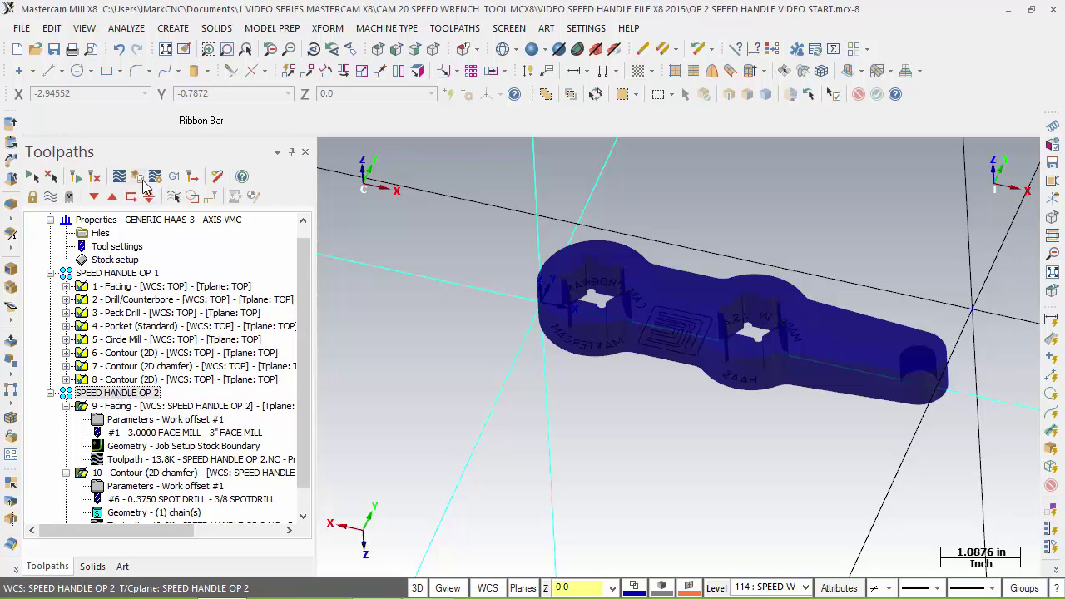
{"action": "left_click", "coordinate": [66, 406]}
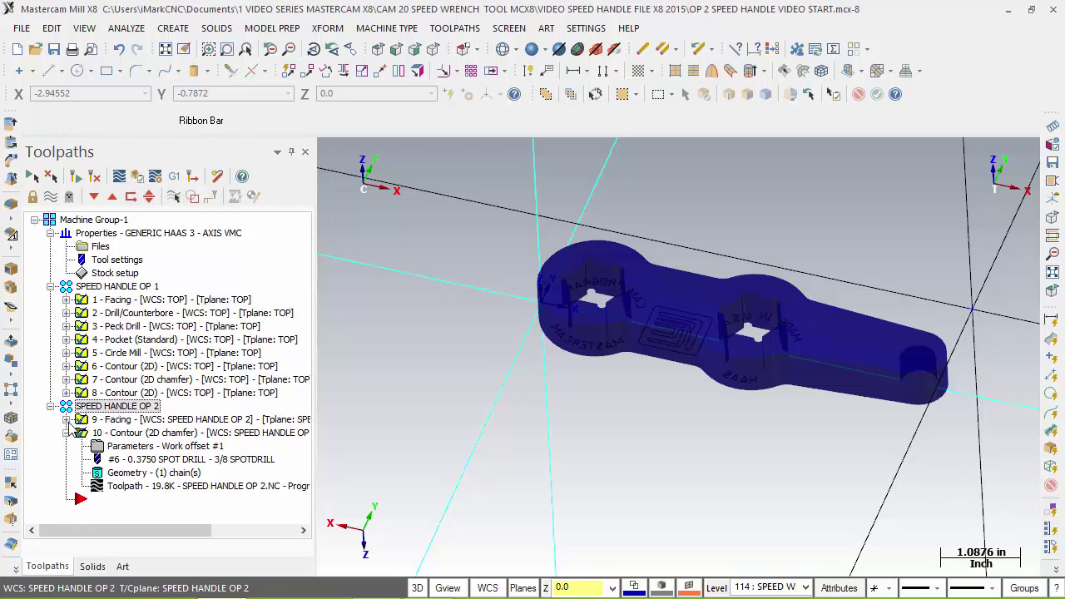
{"action": "left_click", "coordinate": [66, 433]}
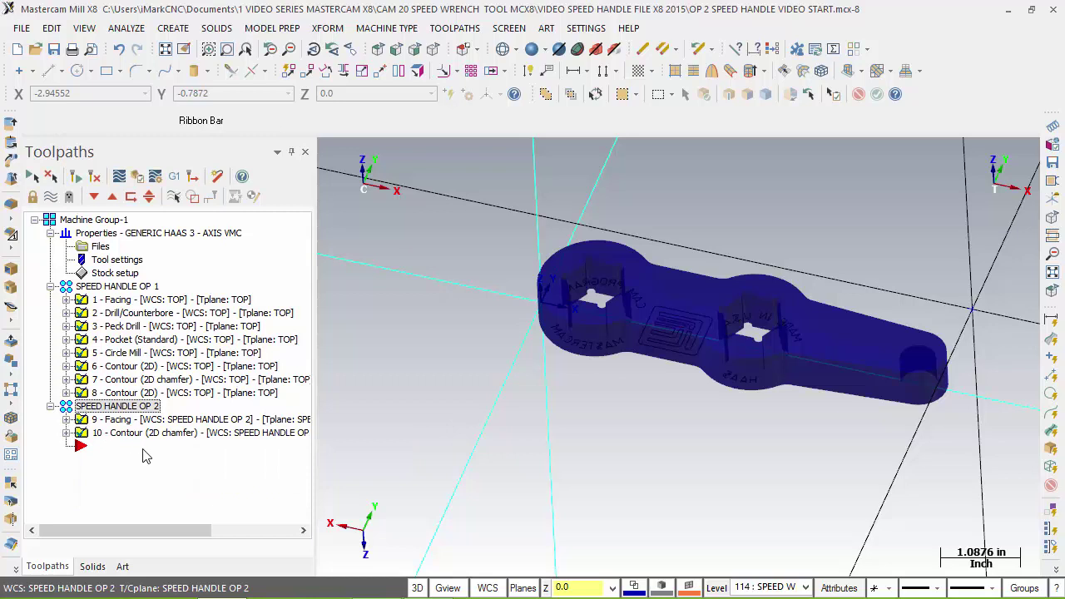
- Verify all selected operations with faster playback and translucent stock, stopping during the chamfer contour operation 10
{"action": "left_click", "coordinate": [140, 179]}
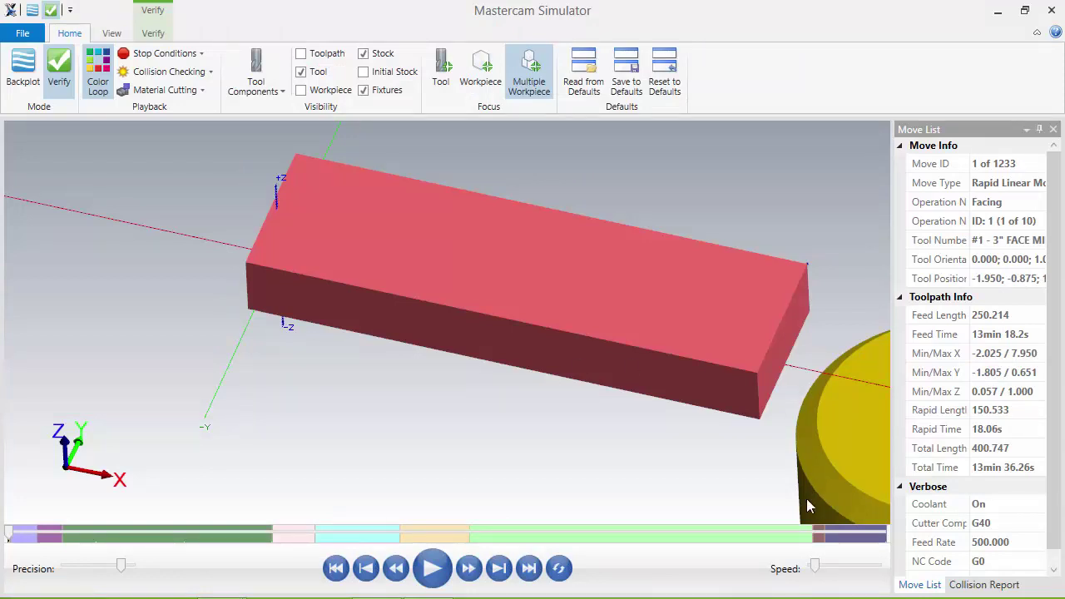
{"action": "left_click_drag", "start_coordinate": [816, 570], "coordinate": [833, 569]}
{"action": "mouse_move", "coordinate": [558, 439]}
{"action": "left_mouse_down"}
{"action": "mouse_move", "coordinate": [566, 374]}
{"action": "mouse_move", "coordinate": [556, 424]}
{"action": "left_mouse_up"}
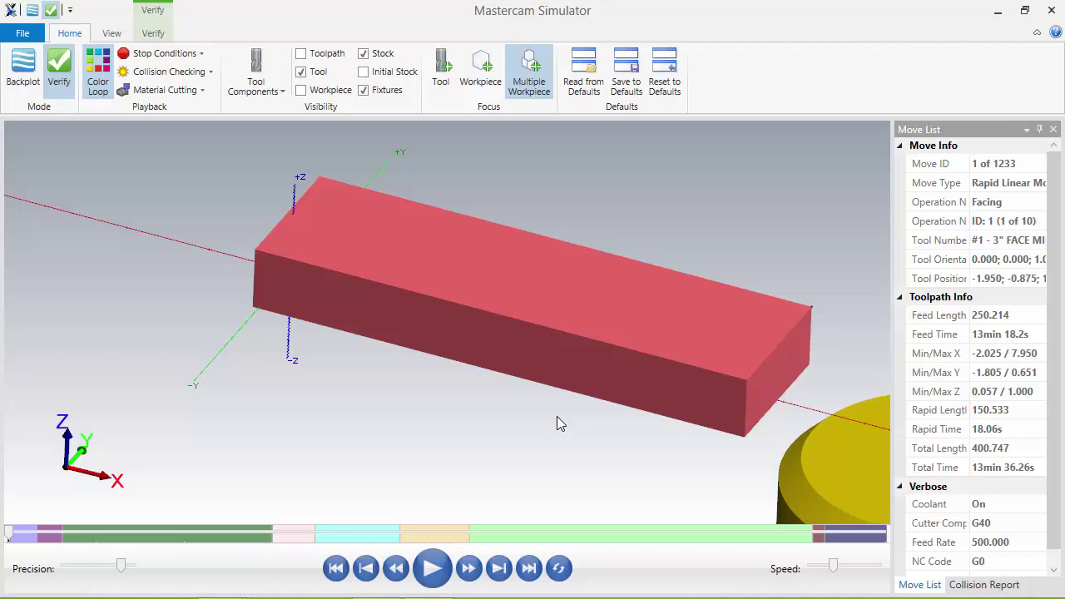
{"action": "left_click", "coordinate": [432, 573]}
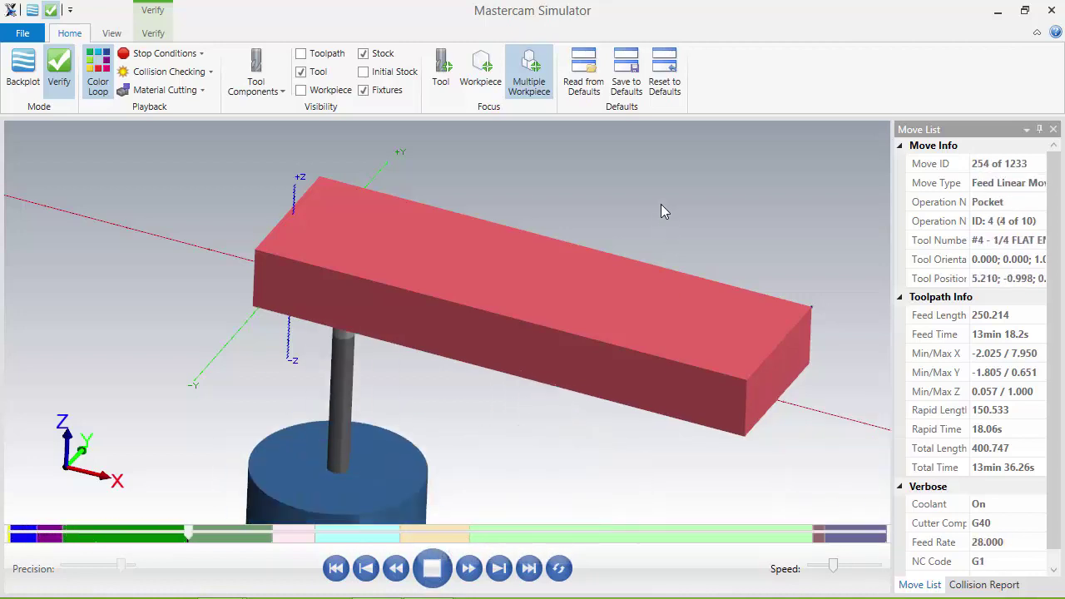
{"action": "left_click", "coordinate": [364, 54]}
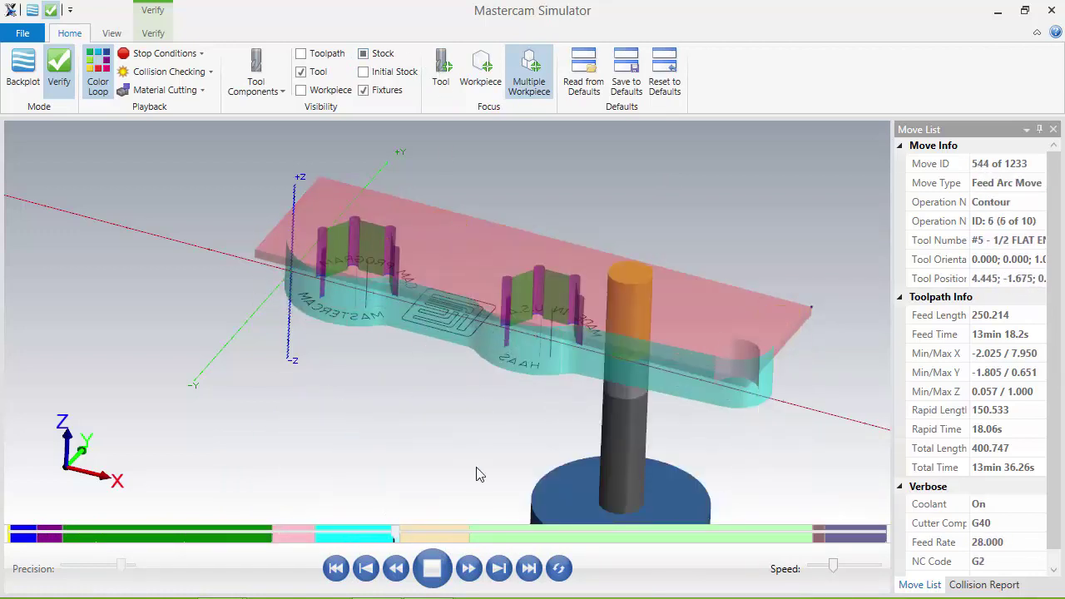
{"action": "left_click", "coordinate": [432, 572]}
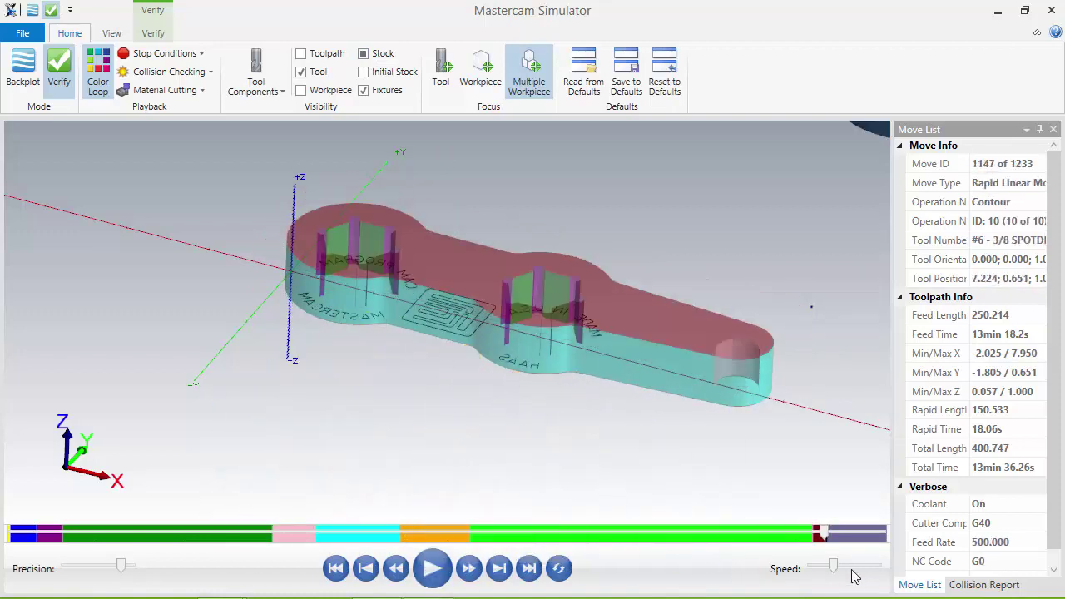
- Restart the verification from near the end of contour operation 8 and play the OP 2 machining at the slowest speed
{"action": "left_click_drag", "start_coordinate": [833, 566], "coordinate": [811, 568]}
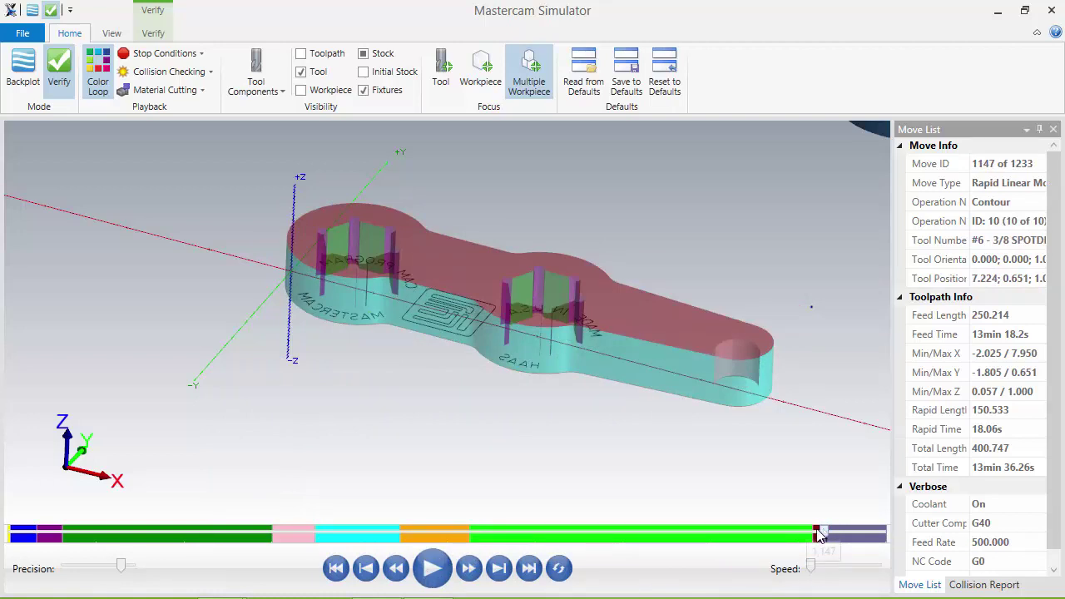
{"action": "left_click_drag", "start_coordinate": [818, 535], "coordinate": [795, 535]}
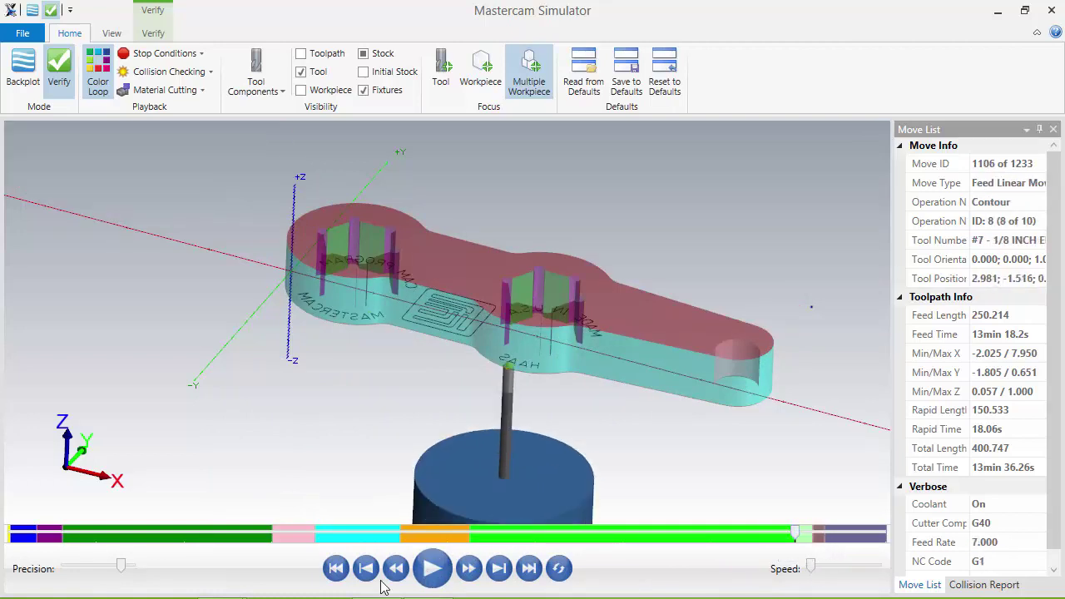
{"action": "left_click", "coordinate": [336, 568]}
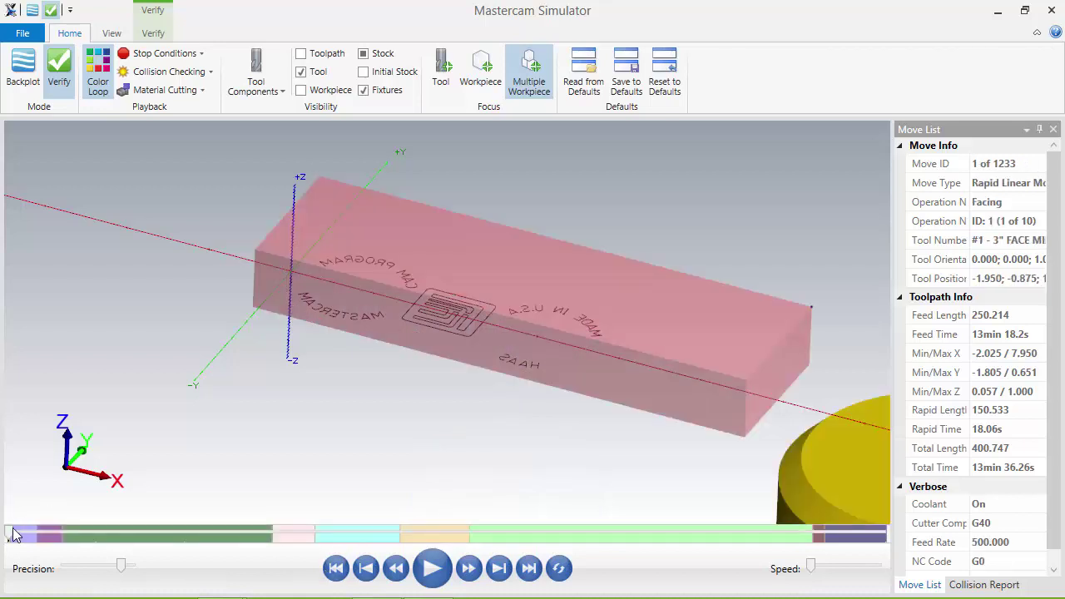
{"action": "left_click_drag", "start_coordinate": [13, 535], "coordinate": [808, 540]}
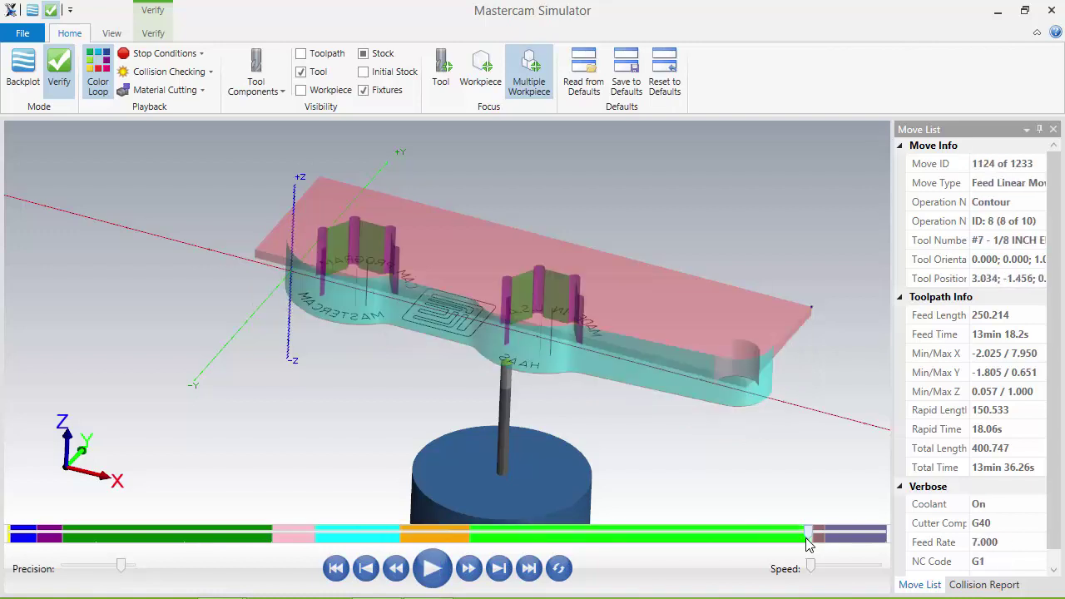
{"action": "left_click", "coordinate": [432, 569]}
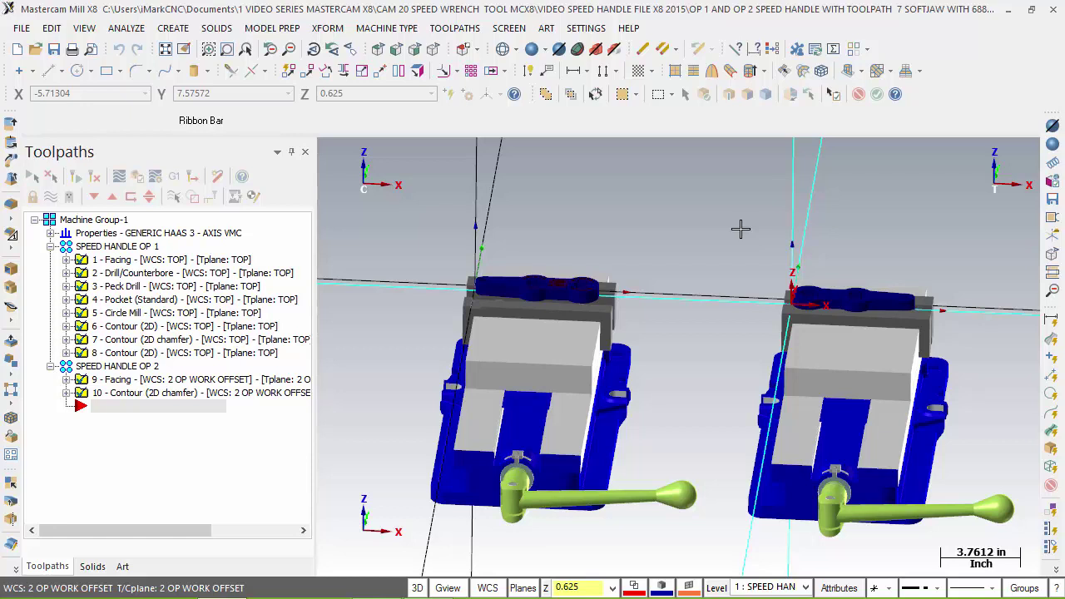
- Inspect the details of operations 9 and 10 under SPEED HANDLE OP 2 in the two-vise file, and collapse them again
{"action": "left_click", "coordinate": [65, 380]}
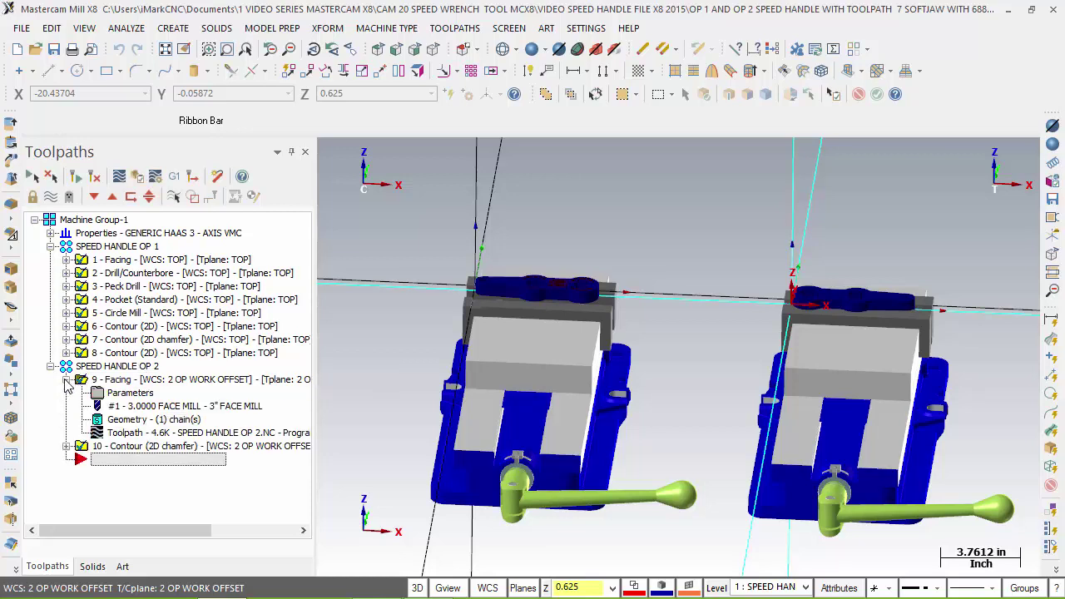
{"action": "left_click", "coordinate": [66, 446]}
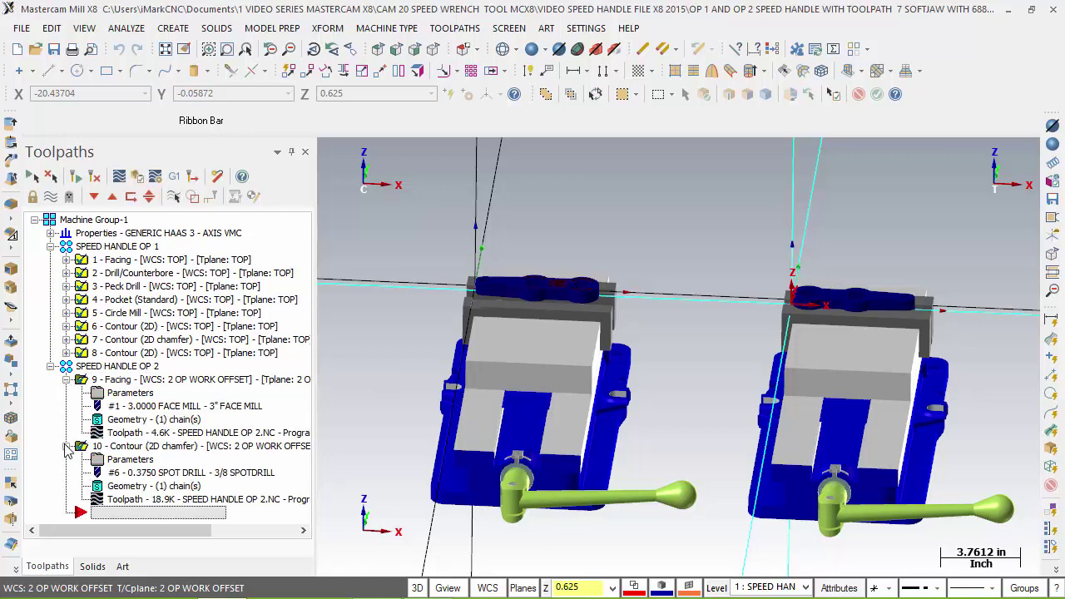
{"action": "left_click", "coordinate": [66, 446]}
{"action": "left_click", "coordinate": [66, 380]}
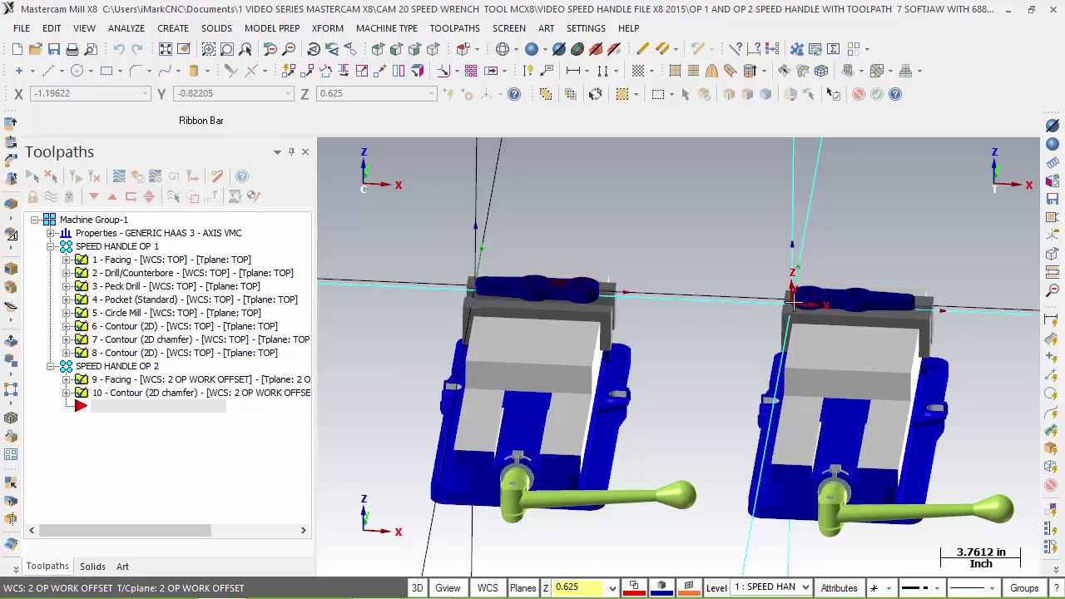
- Set the WCS, construction plane and tool plane to TOP in the Plane Manager
{"action": "left_click", "coordinate": [487, 587]}
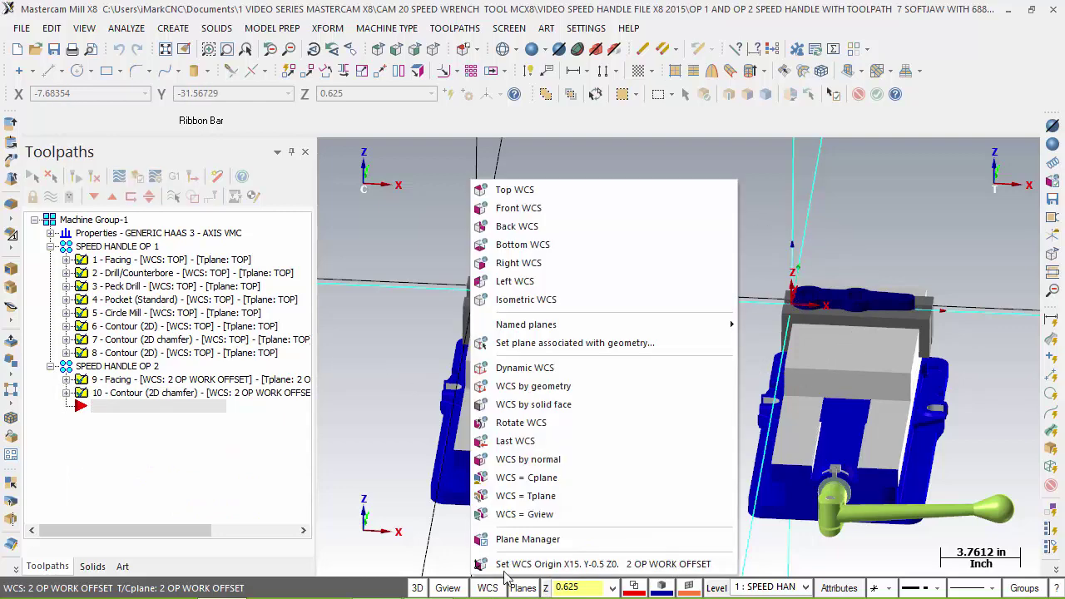
{"action": "left_click", "coordinate": [533, 545]}
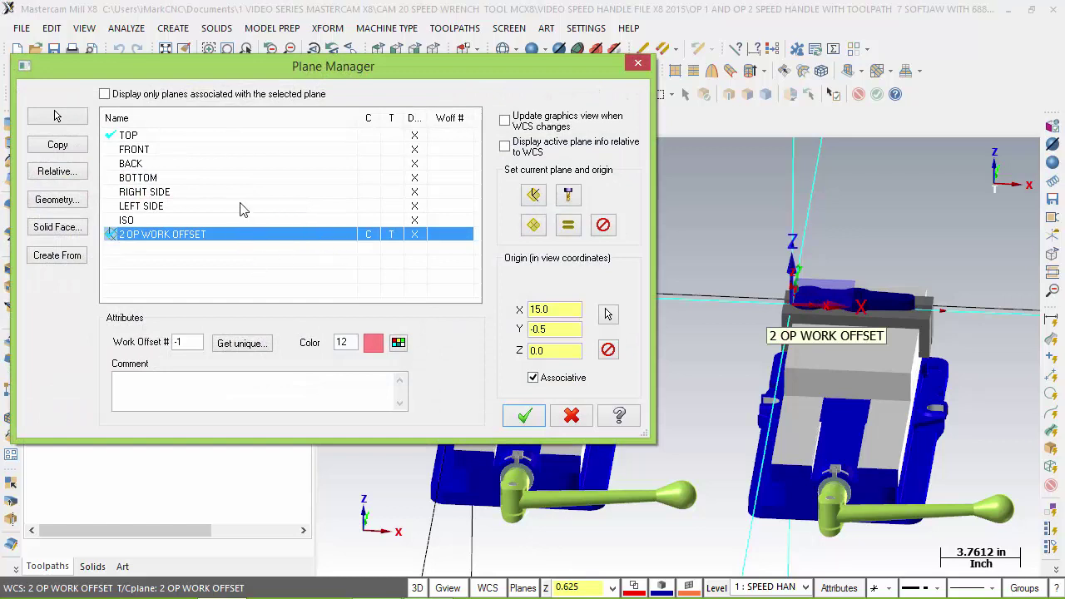
{"action": "left_click", "coordinate": [225, 136]}
{"action": "left_click", "coordinate": [568, 225]}
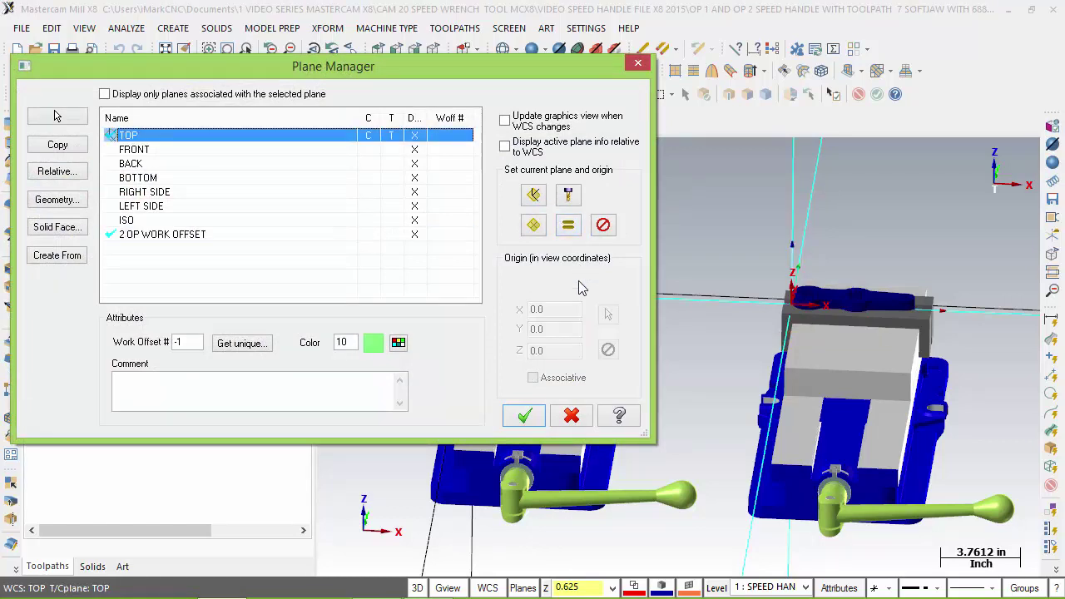
{"action": "left_click", "coordinate": [525, 417]}
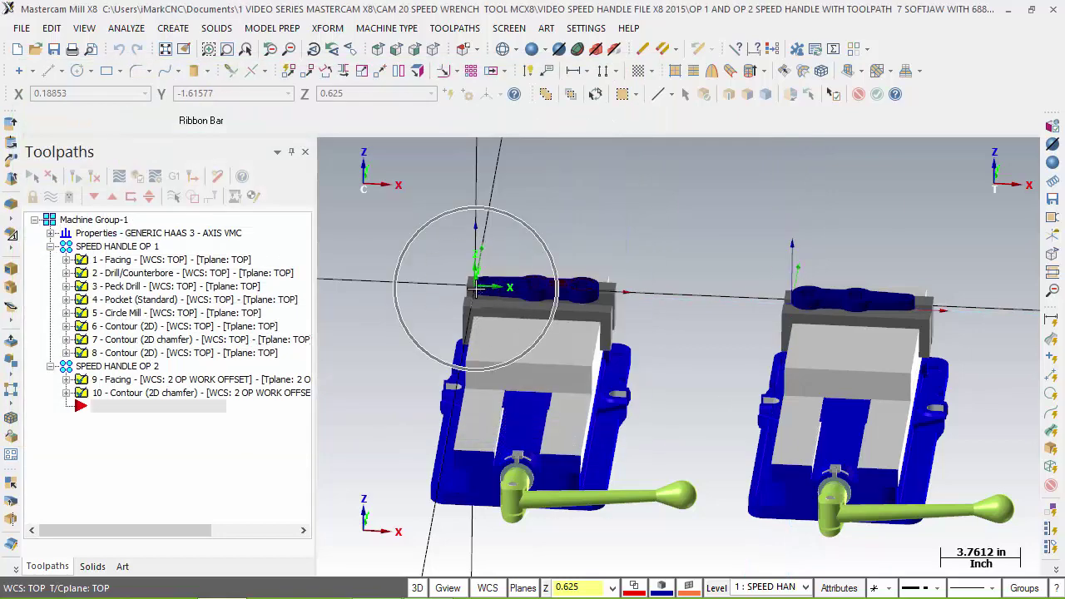
- Expand facing operation 9, check its chained geometry in the Chain Manager, and close the Chain Manager
{"action": "left_click", "coordinate": [65, 381]}
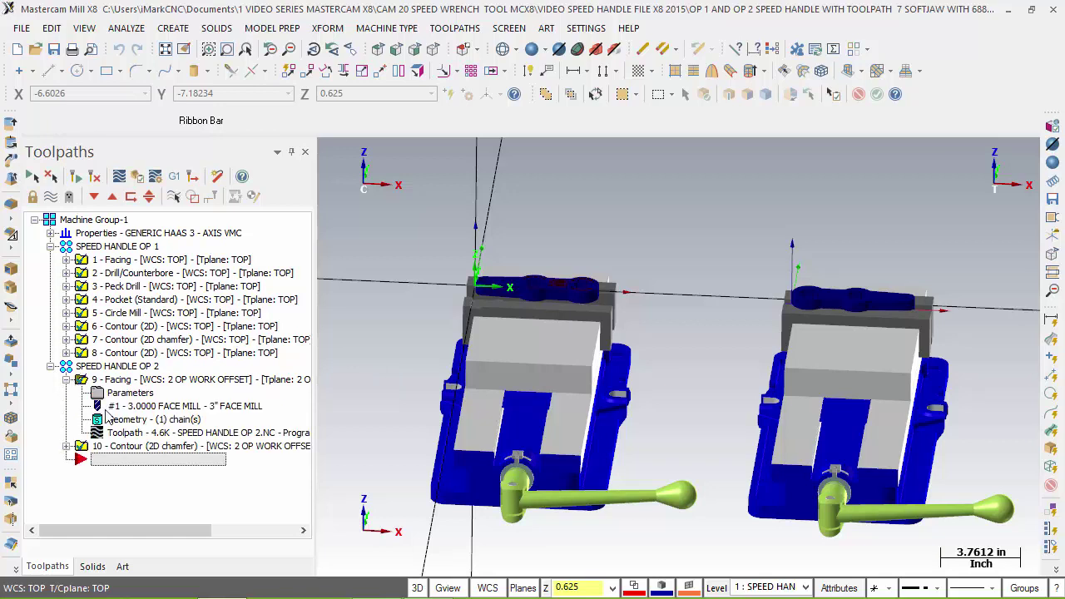
{"action": "left_click", "coordinate": [133, 420]}
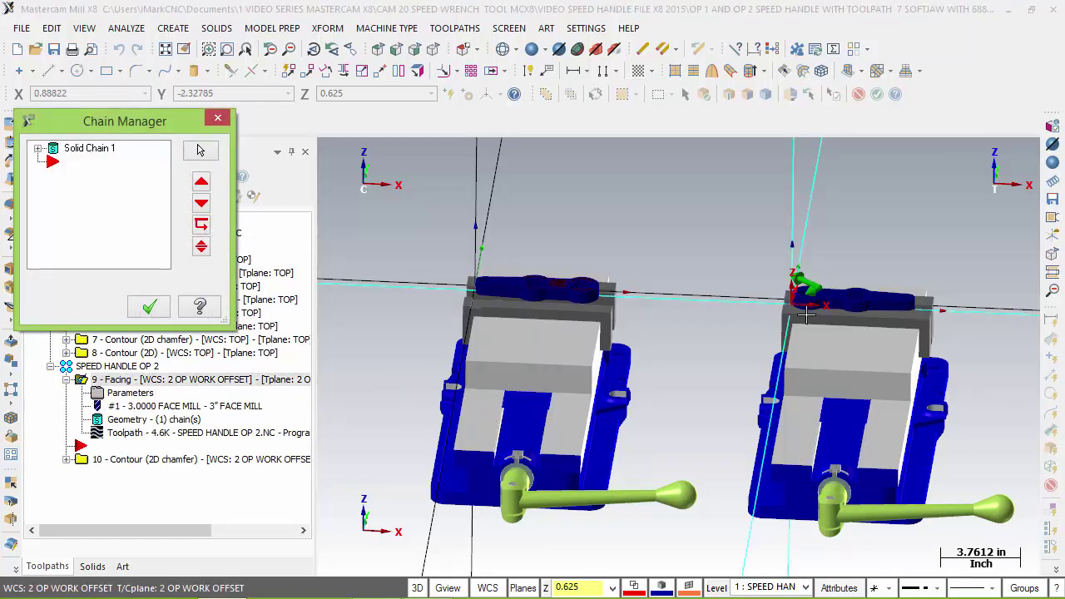
{"action": "left_click", "coordinate": [149, 307]}
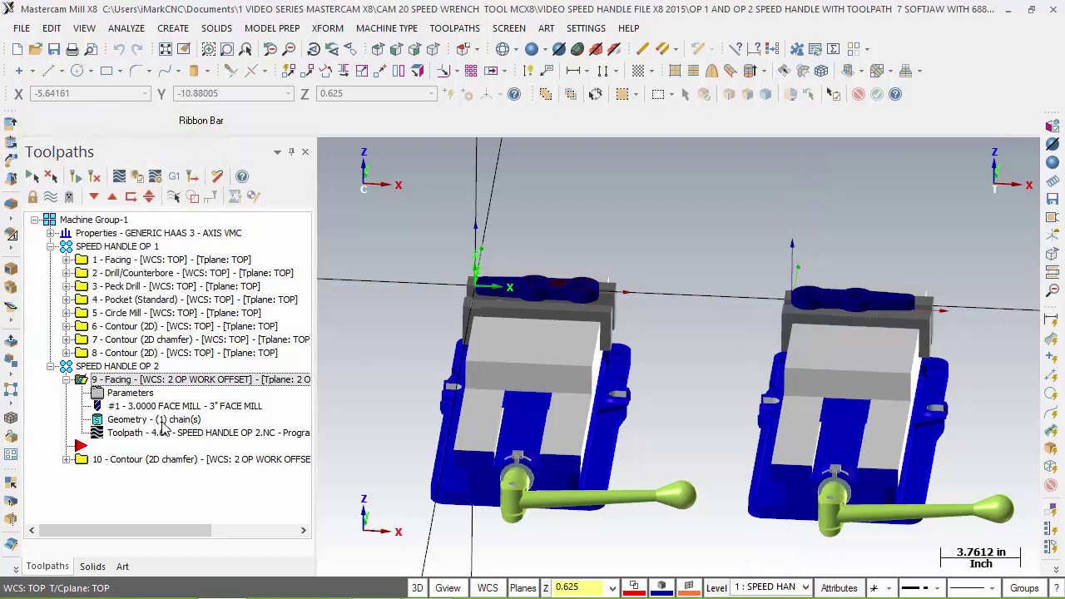
- Set the WCS, tool plane and construction plane of facing operation 9 to TOP and accept the parameters
{"action": "left_click", "coordinate": [122, 395]}
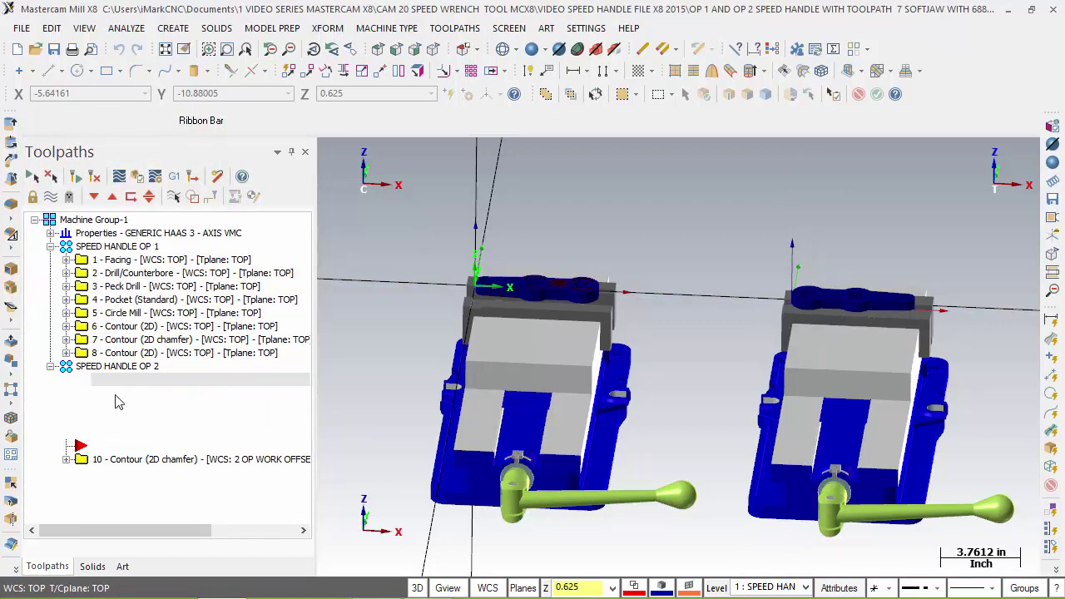
{"action": "left_click", "coordinate": [322, 219]}
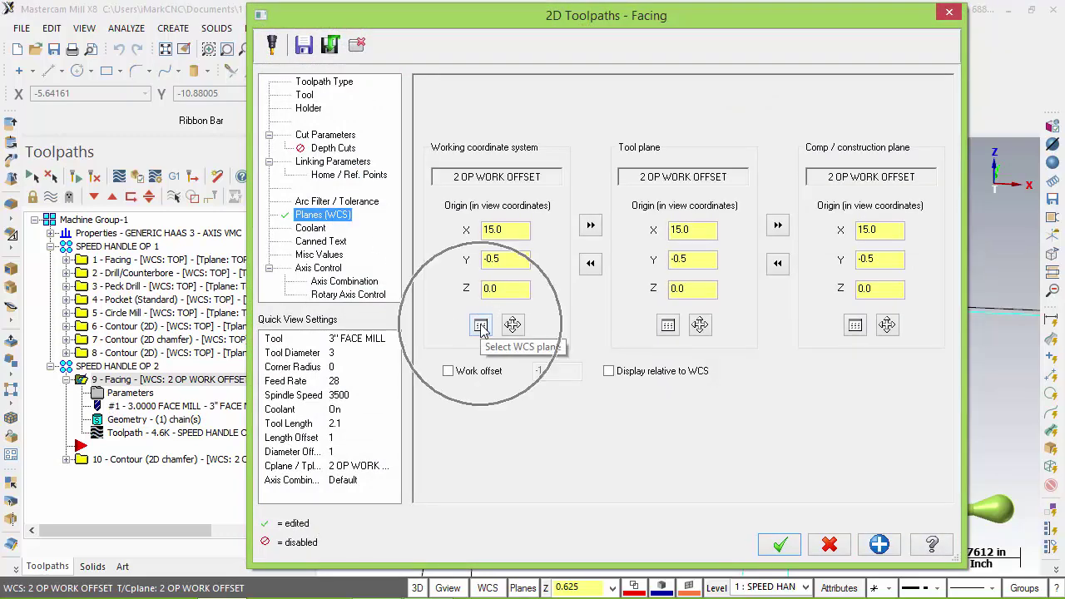
{"action": "left_click", "coordinate": [481, 325]}
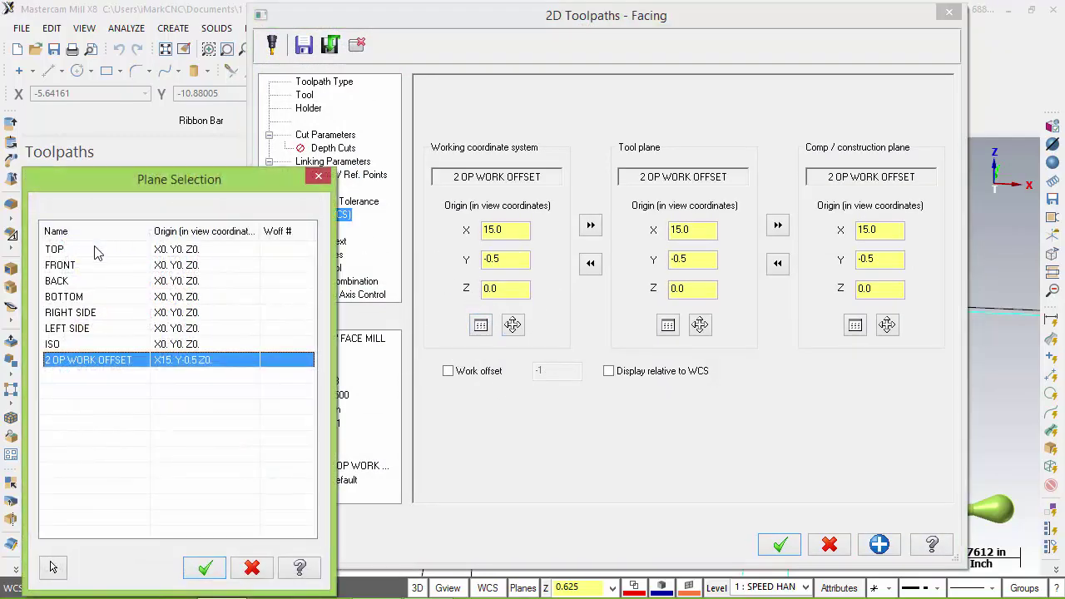
{"action": "left_click", "coordinate": [96, 251]}
{"action": "left_click", "coordinate": [204, 567]}
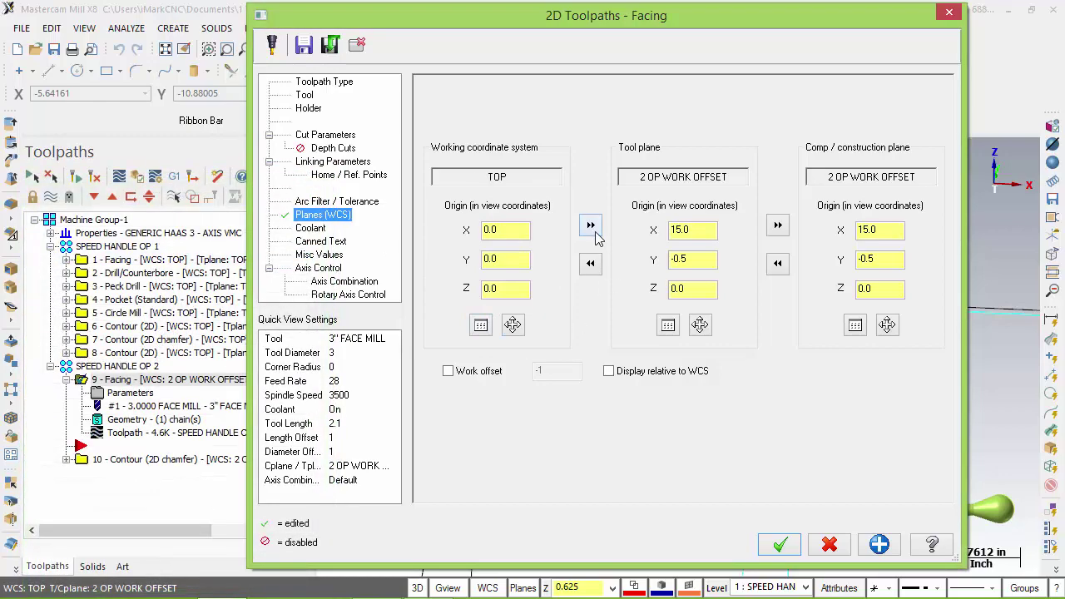
{"action": "left_click", "coordinate": [590, 225]}
{"action": "left_click", "coordinate": [779, 225]}
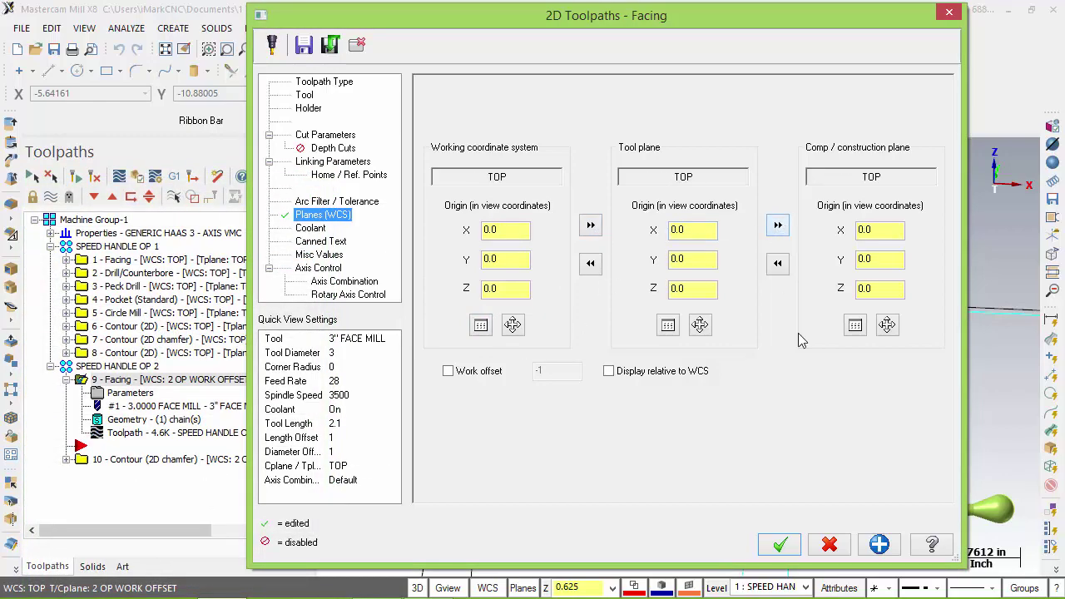
{"action": "left_click", "coordinate": [780, 544]}
- Set the WCS and tool plane of 2D chamfer contour operation 10 to TOP, and regenerate the changed operations
{"action": "left_click", "coordinate": [67, 460]}
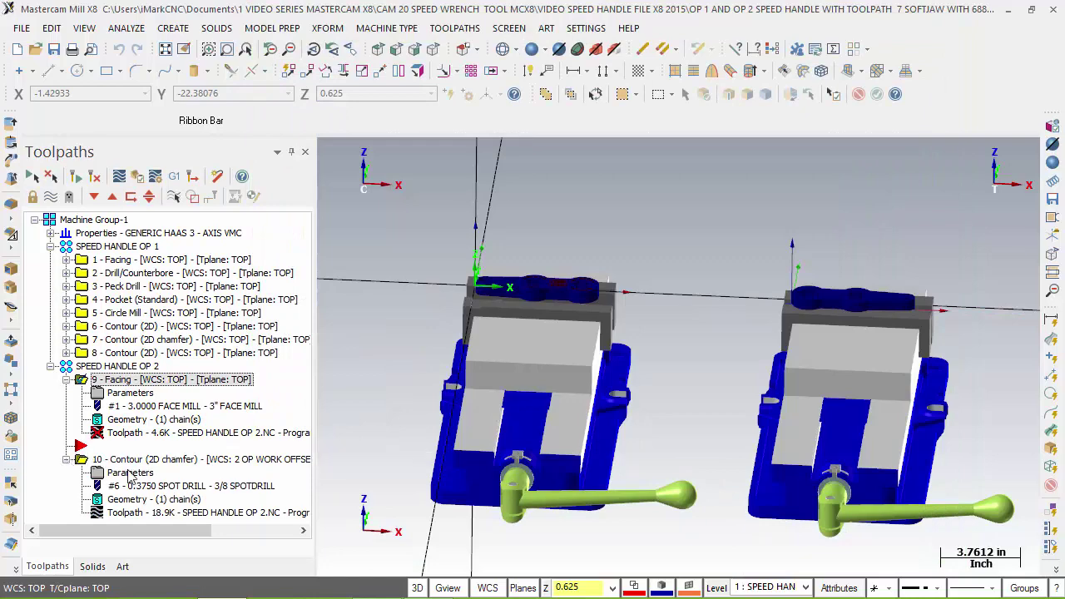
{"action": "left_click", "coordinate": [130, 473]}
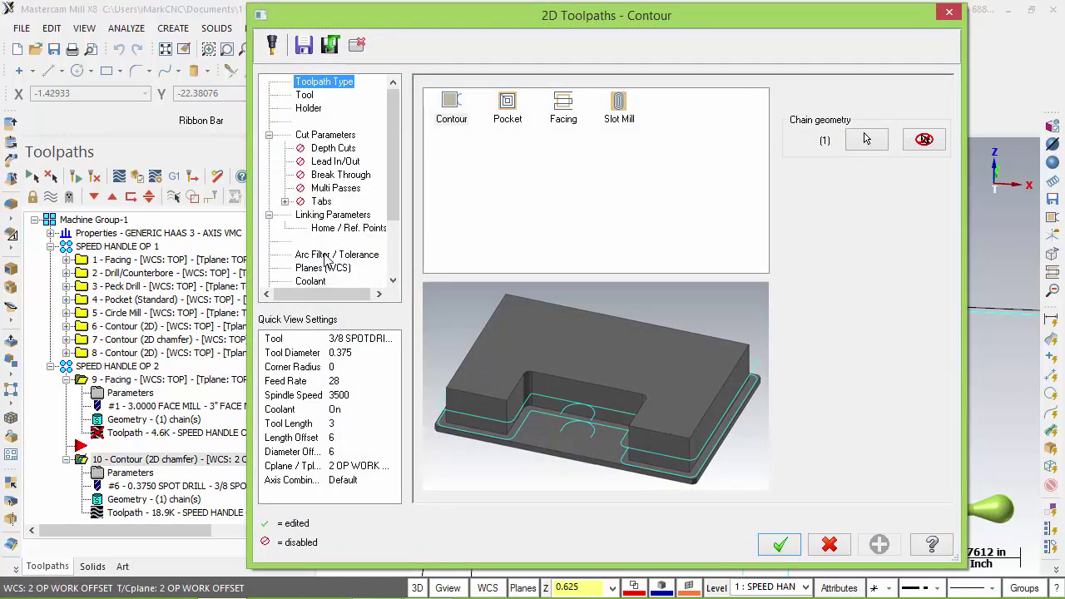
{"action": "left_click", "coordinate": [320, 268]}
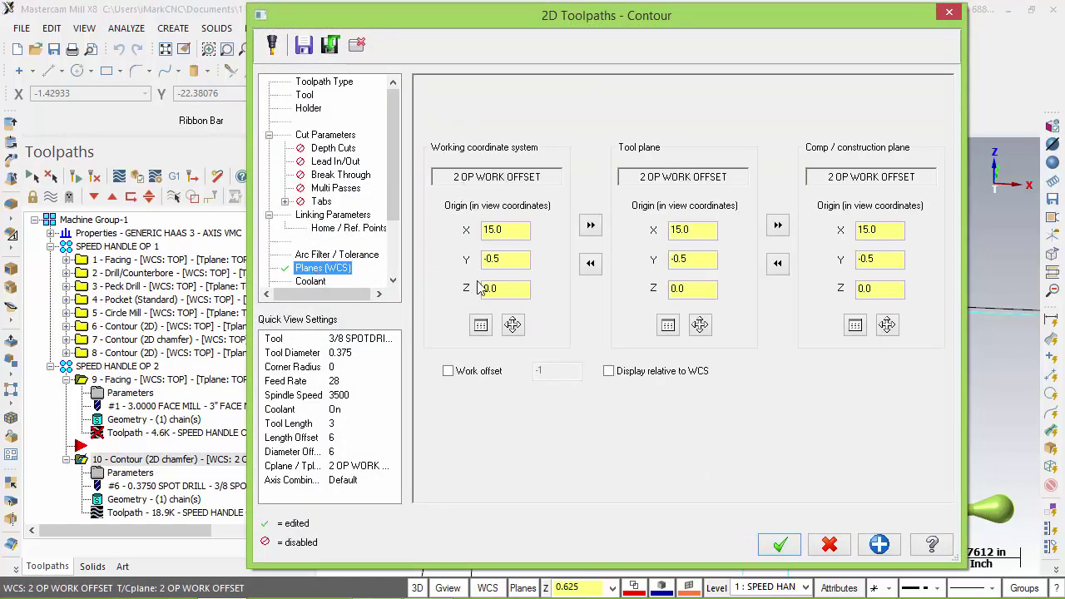
{"action": "left_click", "coordinate": [480, 326]}
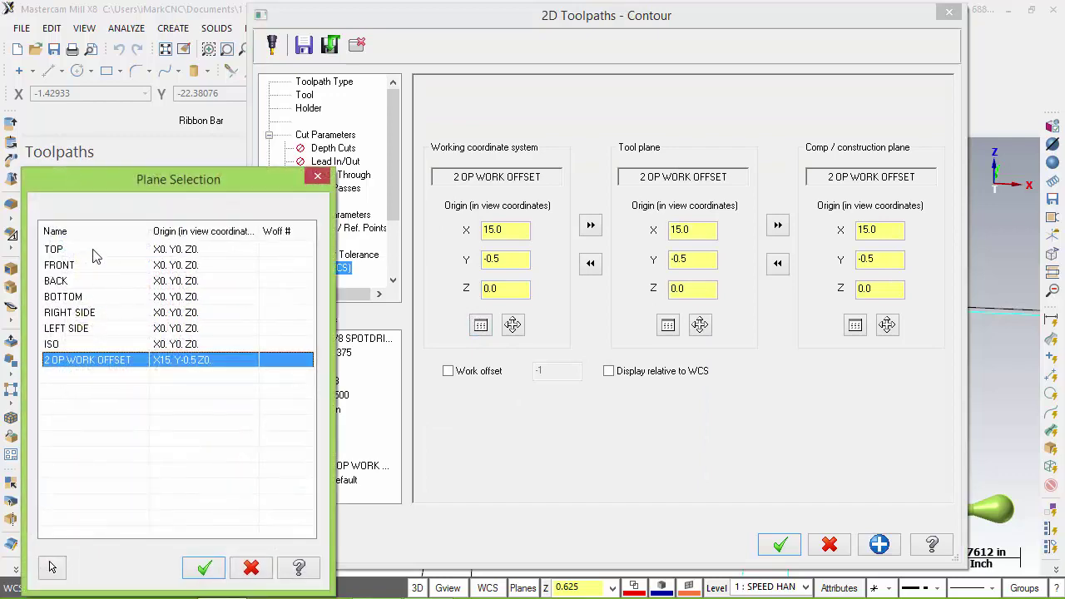
{"action": "left_click", "coordinate": [95, 252]}
{"action": "left_click", "coordinate": [204, 568]}
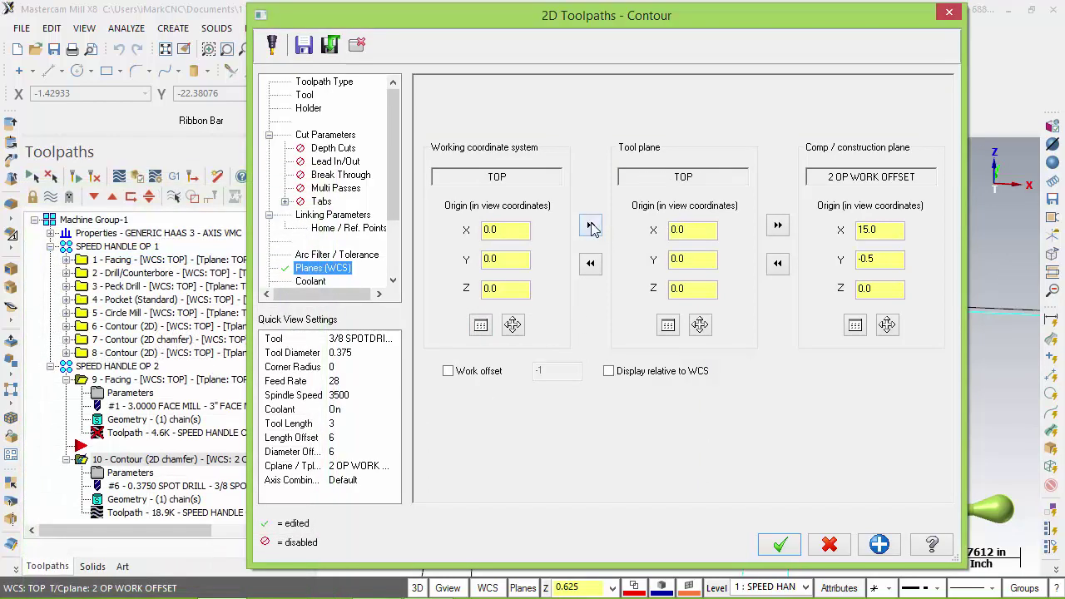
{"action": "left_click", "coordinate": [780, 544]}
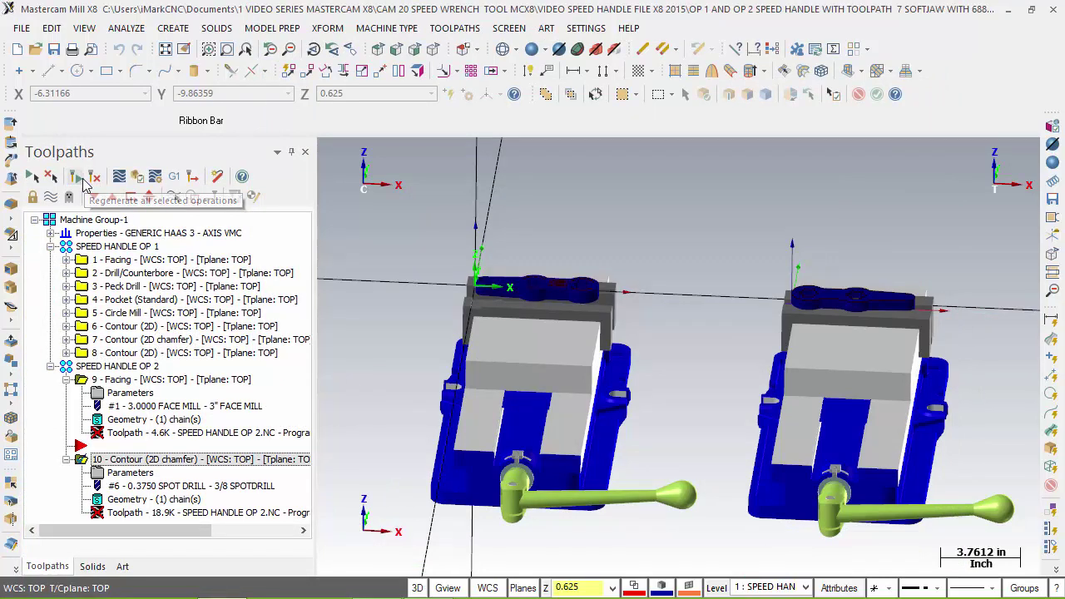
{"action": "left_click", "coordinate": [82, 179]}
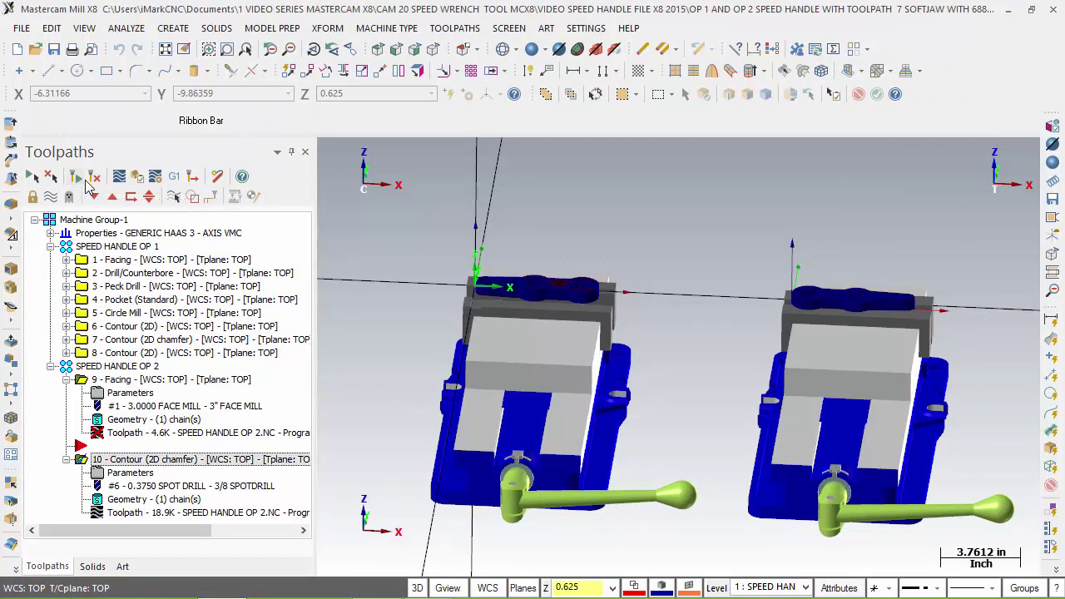
{"action": "left_click", "coordinate": [95, 179]}
- Backplot the speed handle toolpaths across both vises, inspect them from above, and close the backplot
{"action": "left_click", "coordinate": [84, 248]}
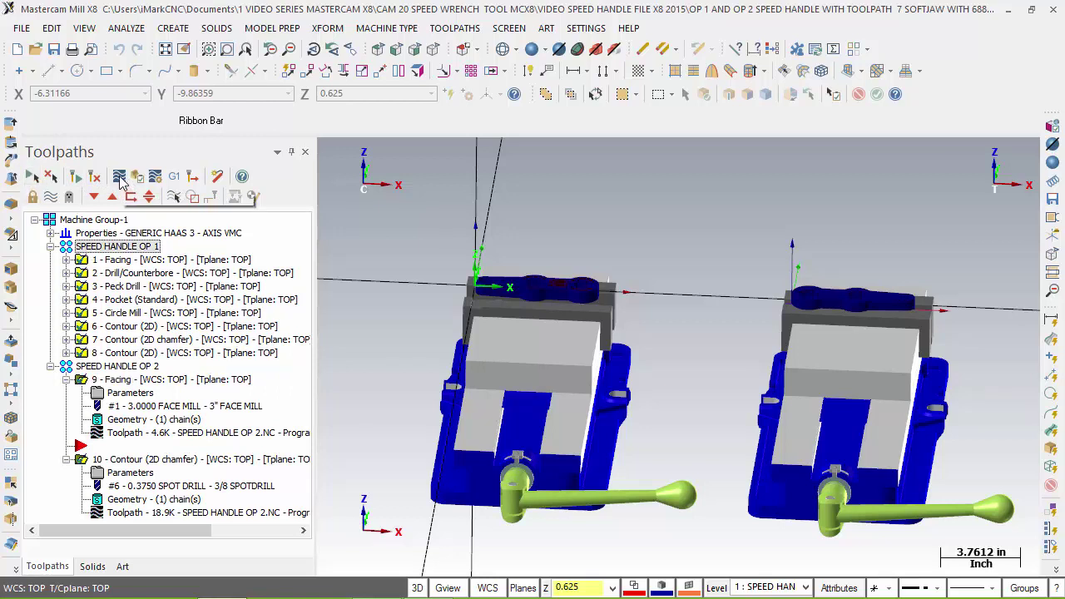
{"action": "left_click", "coordinate": [119, 178]}
{"action": "left_click", "coordinate": [327, 151]}
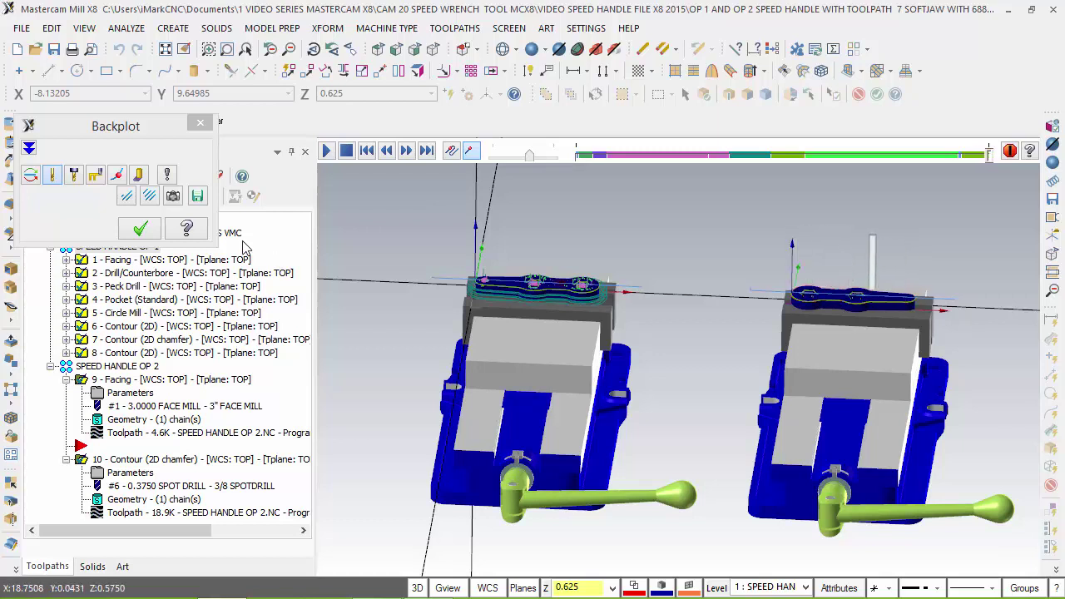
{"action": "middle_click_drag", "start_coordinate": [949, 204], "coordinate": [910, 273]}
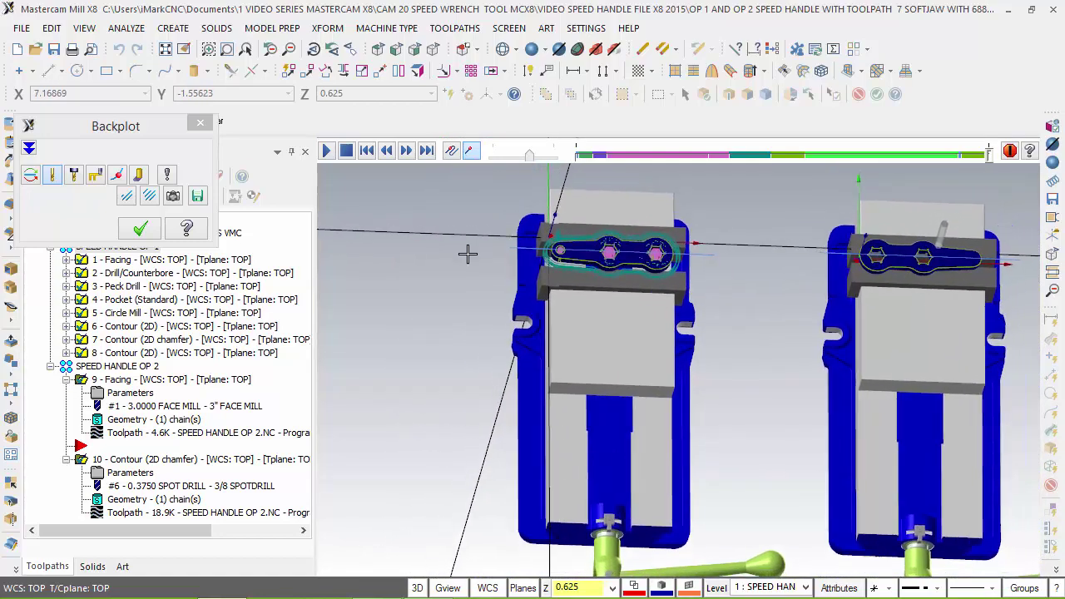
{"action": "left_click", "coordinate": [141, 229]}
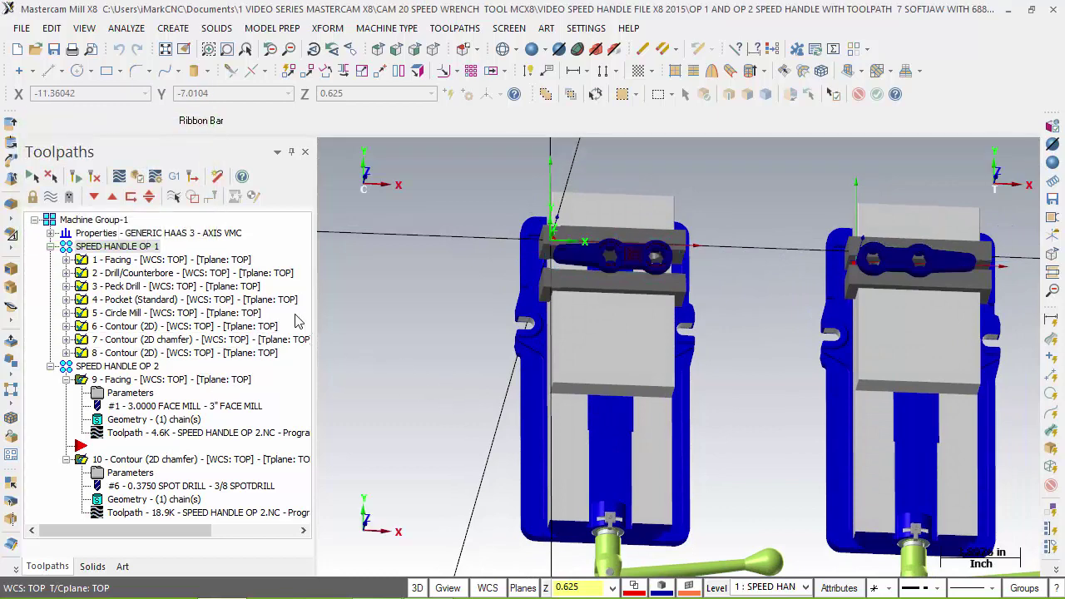
- Move the OP 2 facing after the OP 1 facing and the OP 2 chamfer contour after the OP 1 chamfer contour, and collapse the expanded operations
{"action": "left_click", "coordinate": [117, 385]}
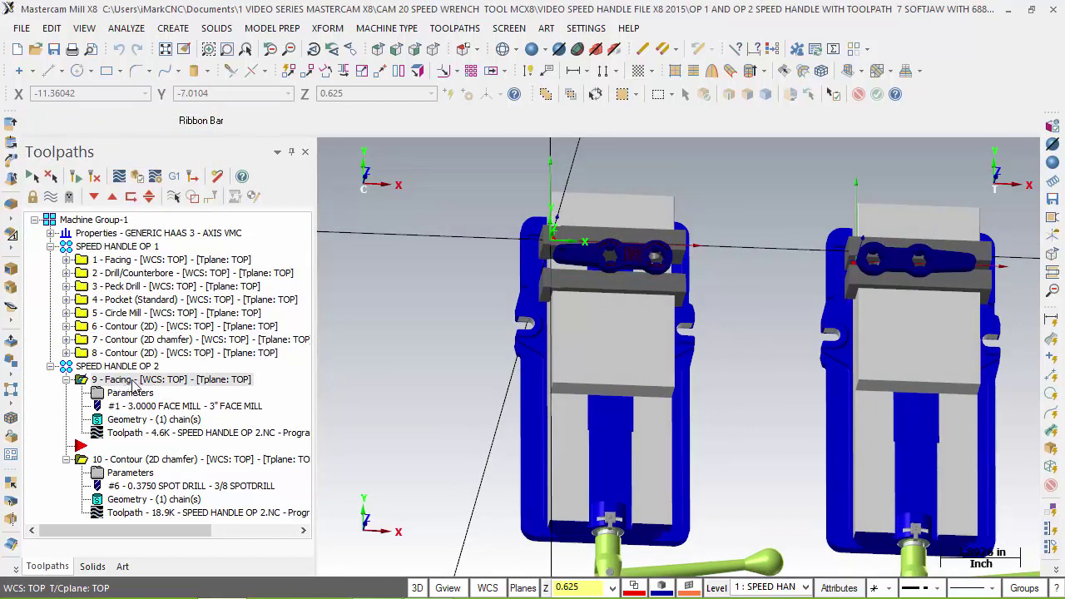
{"action": "left_click_drag", "start_coordinate": [129, 385], "coordinate": [140, 265]}
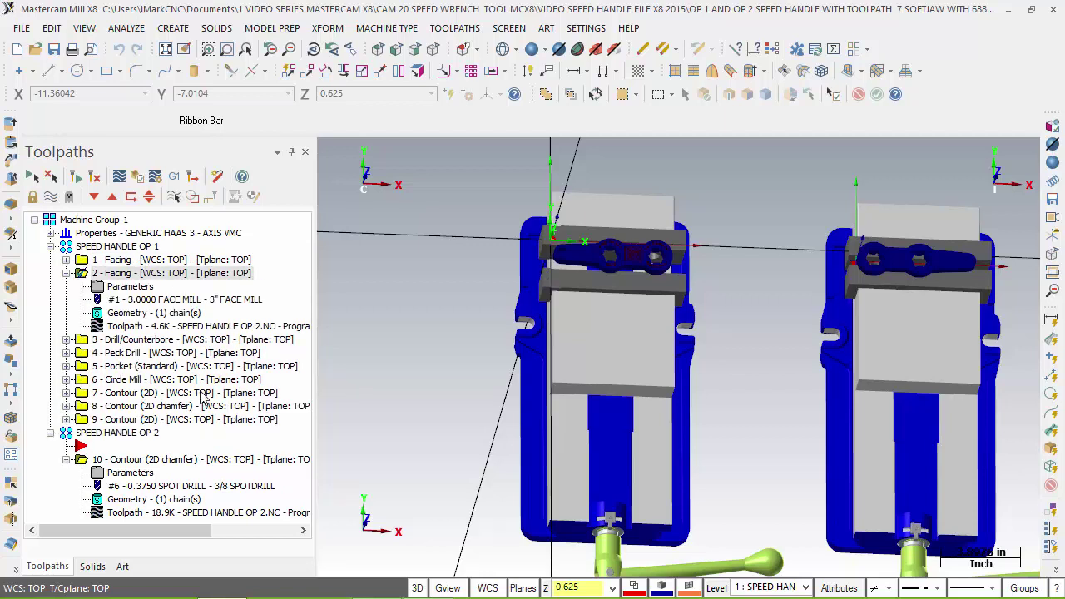
{"action": "left_click", "coordinate": [158, 460]}
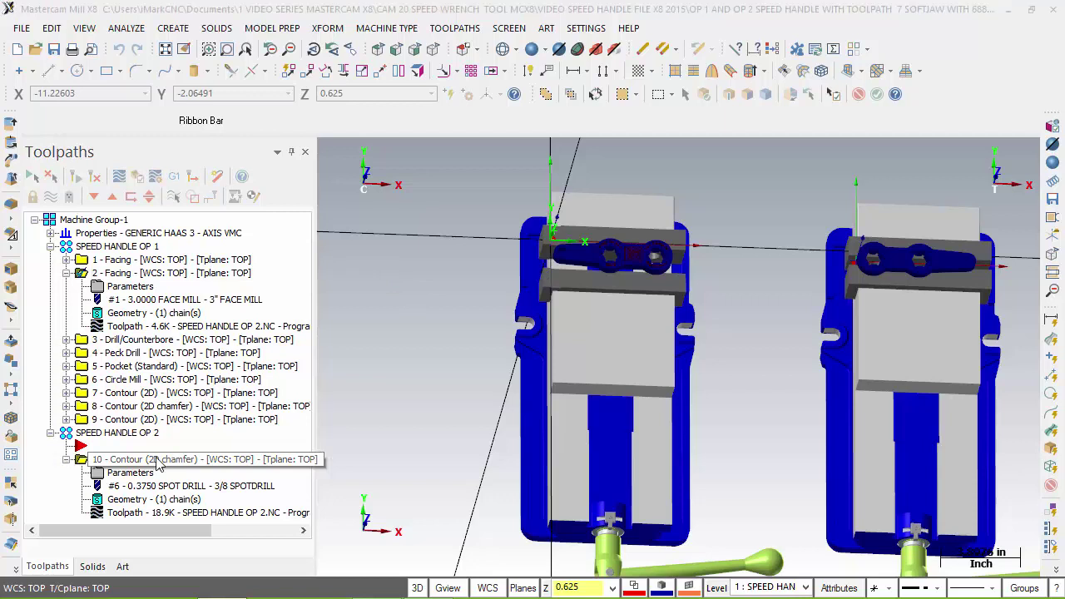
{"action": "left_click", "coordinate": [68, 406]}
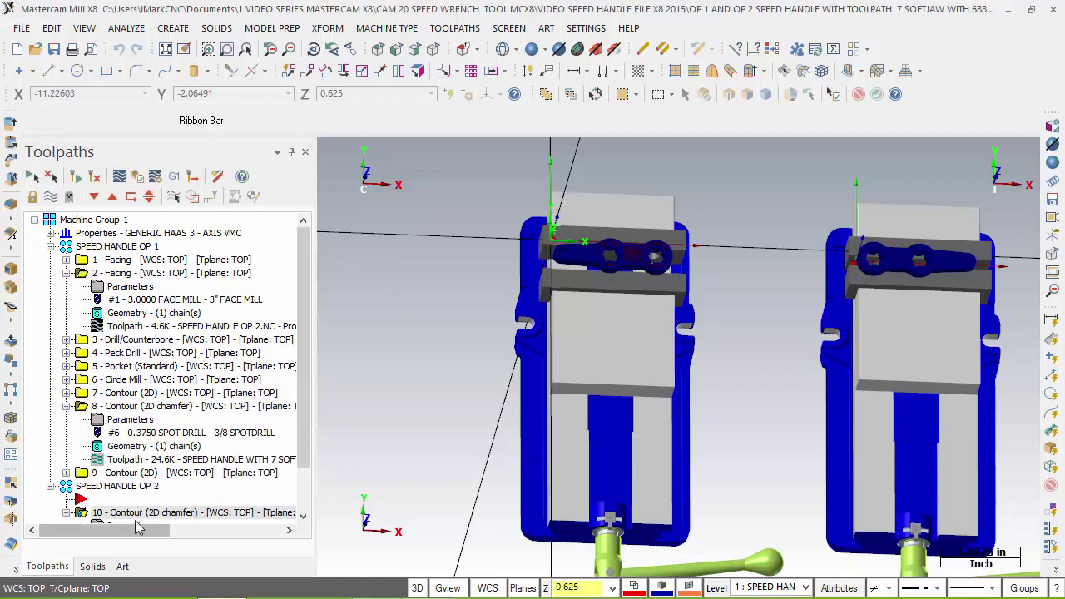
{"action": "left_click_drag", "start_coordinate": [90, 413], "coordinate": [90, 410]}
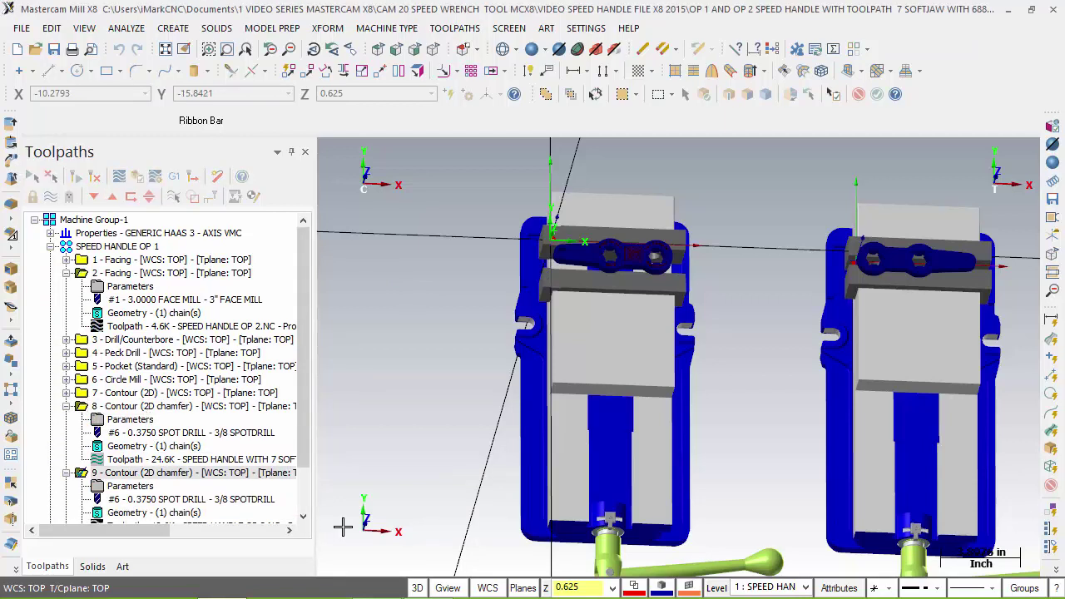
{"action": "left_click", "coordinate": [67, 273]}
{"action": "left_click", "coordinate": [68, 353]}
{"action": "left_click", "coordinate": [68, 366]}
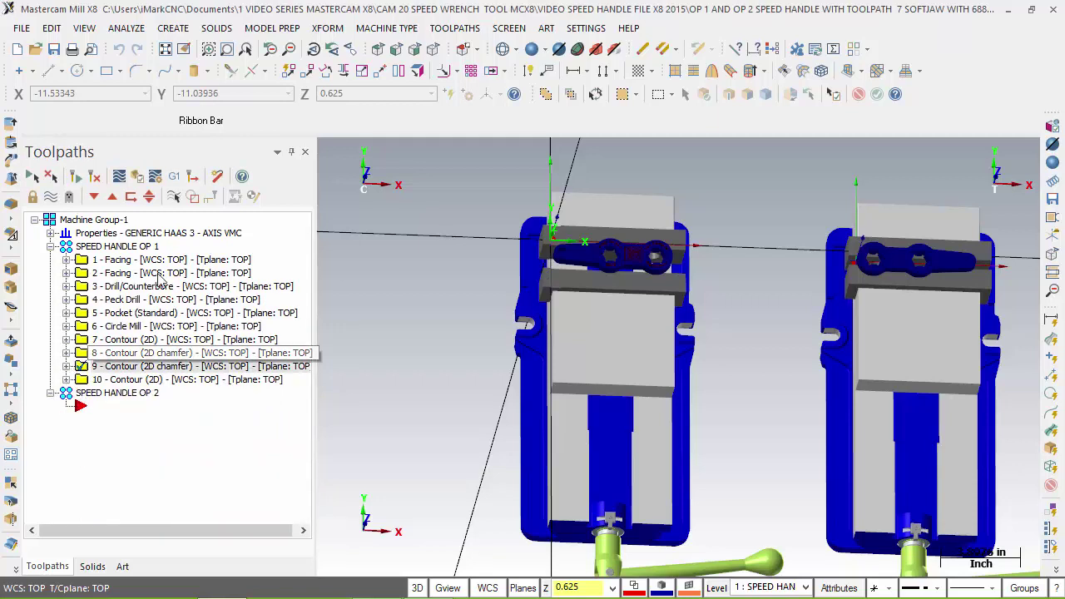
- Verify all operations in the SPEED HANDLE OP 1 group and start the simulation with both parts in view
{"action": "left_click", "coordinate": [116, 246]}
{"action": "left_click", "coordinate": [139, 178]}
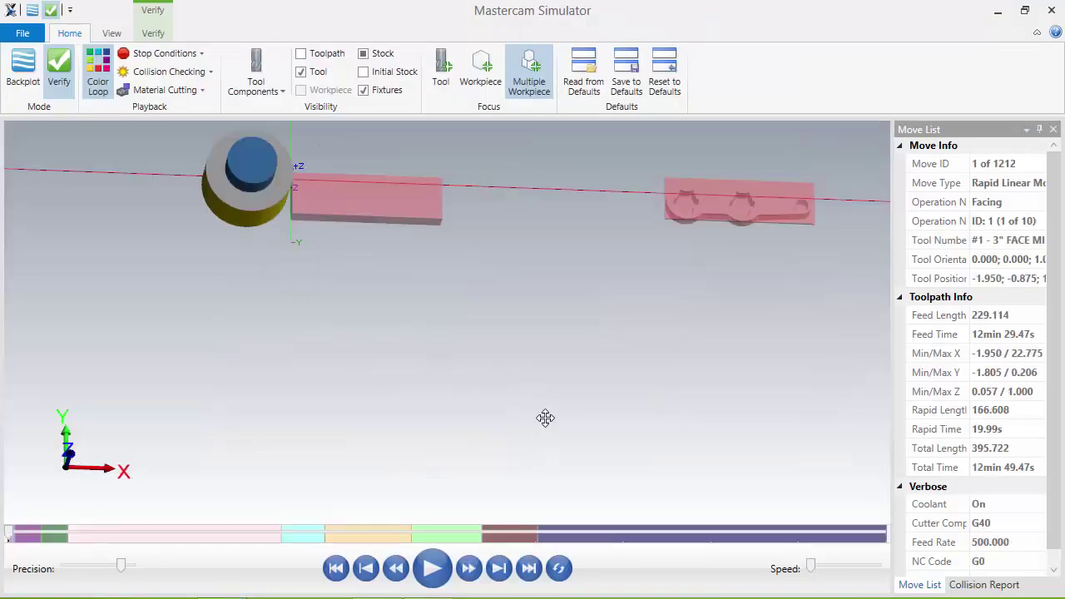
{"action": "middle_click_drag", "start_coordinate": [546, 417], "coordinate": [571, 353]}
{"action": "scroll", "coordinate": [561, 308], "scroll_direction": "down", "scroll_amount": 3}
{"action": "scroll", "coordinate": [561, 305], "scroll_direction": "up", "scroll_amount": 7}
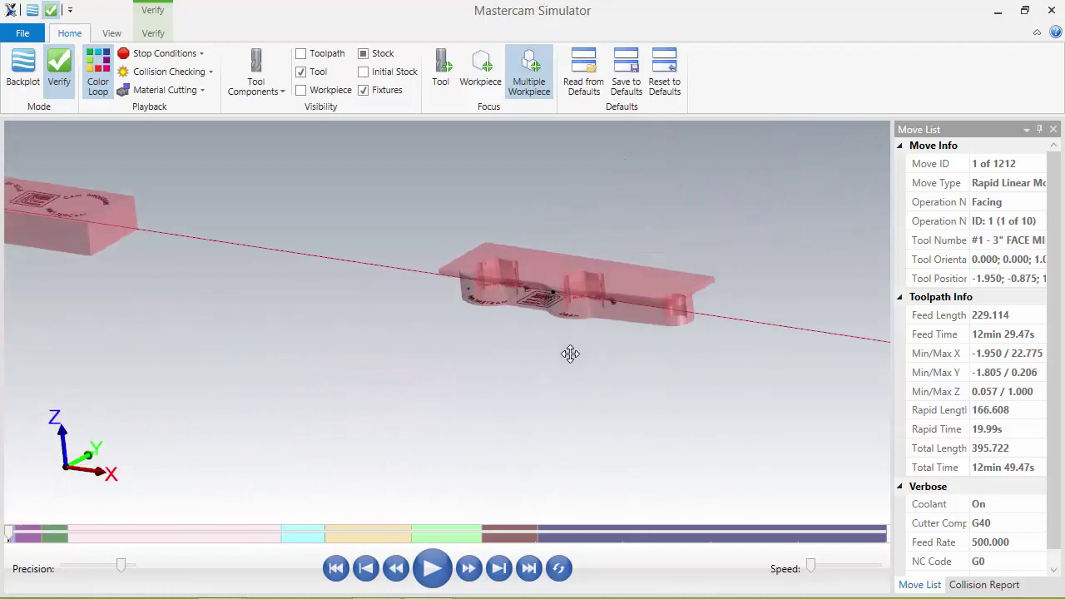
{"action": "scroll", "coordinate": [570, 363], "scroll_direction": "down", "scroll_amount": 5}
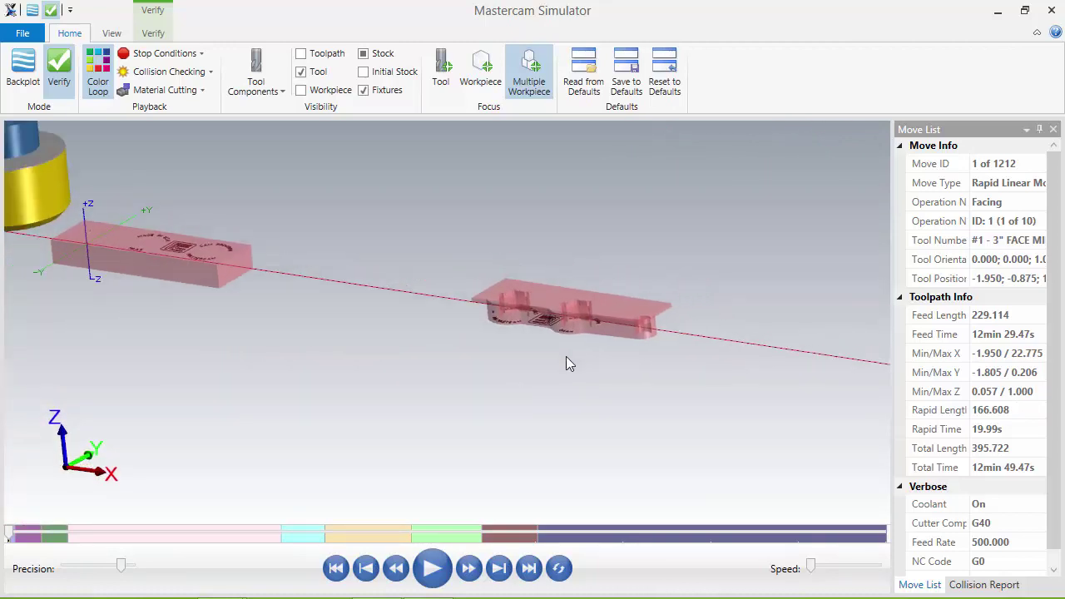
{"action": "left_click", "coordinate": [432, 569]}
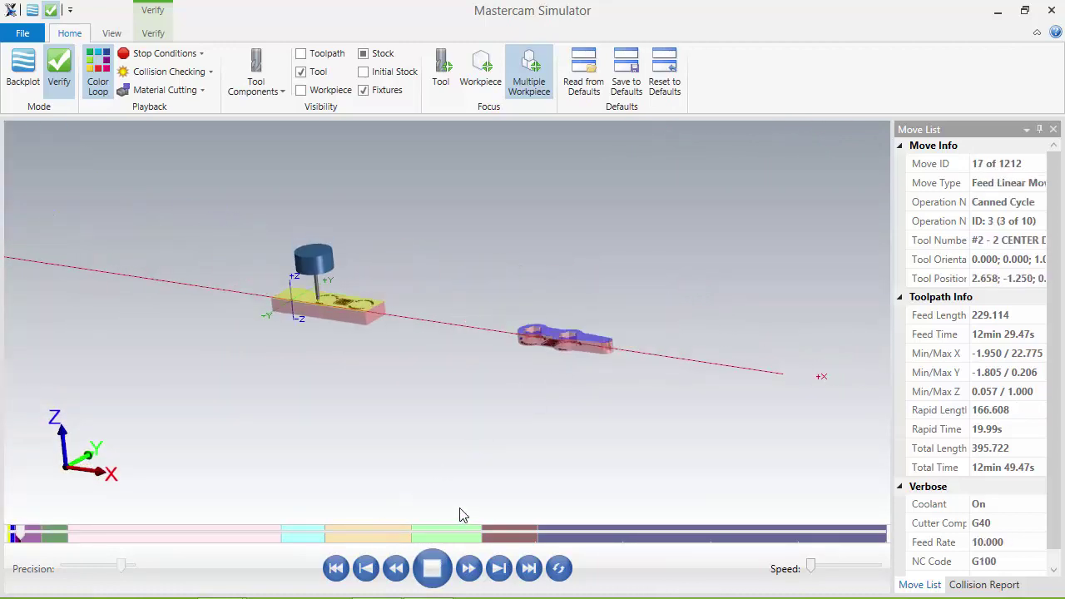
- Raise the simulation speed slightly, watch both parts being machined to the last operation, and close the simulator
{"action": "scroll", "coordinate": [463, 515], "scroll_direction": "up", "scroll_amount": 2}
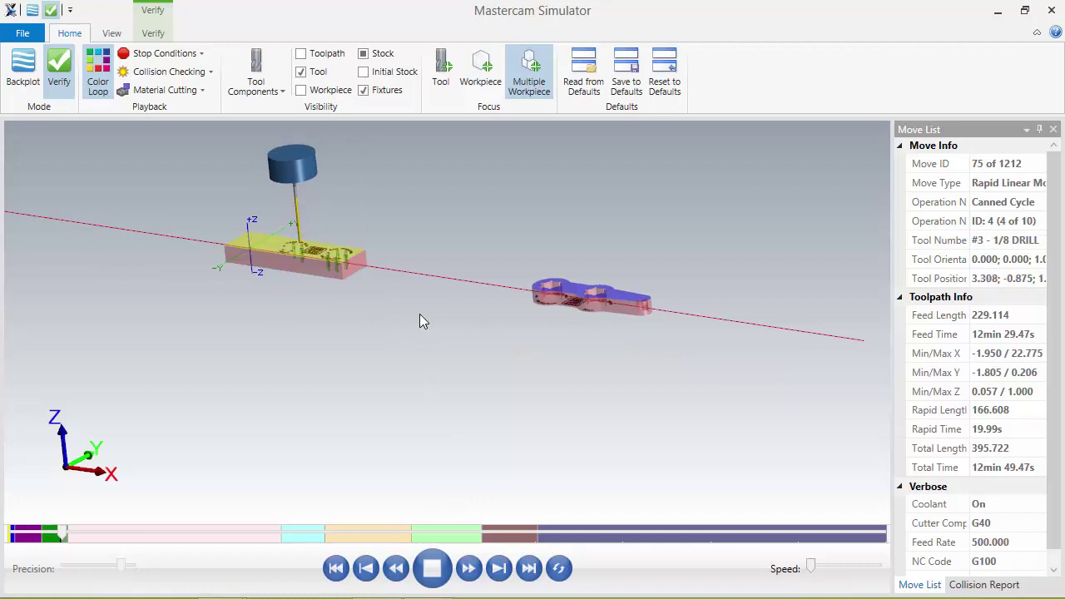
{"action": "scroll", "coordinate": [419, 312], "scroll_direction": "down", "scroll_amount": 2}
{"action": "scroll", "coordinate": [427, 250], "scroll_direction": "up", "scroll_amount": 2}
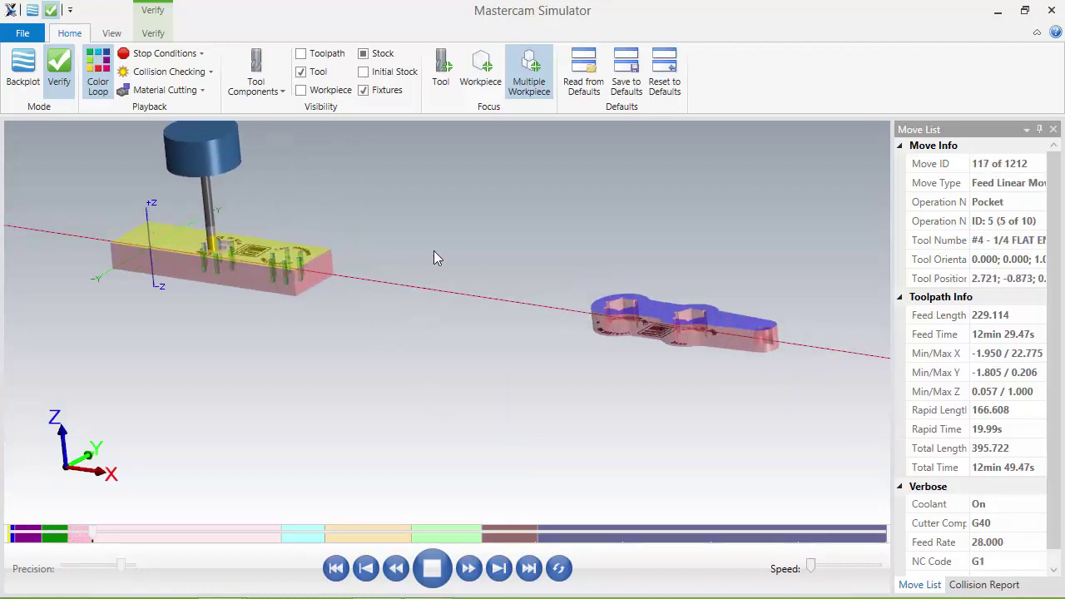
{"action": "left_click_drag", "start_coordinate": [809, 567], "coordinate": [823, 570]}
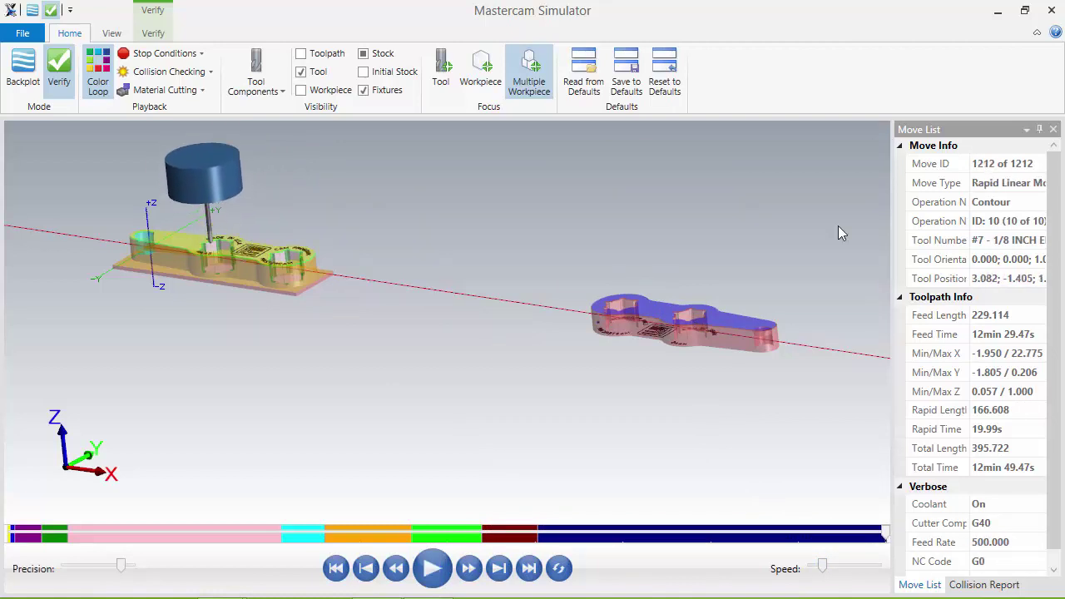
{"action": "left_click", "coordinate": [1053, 10]}
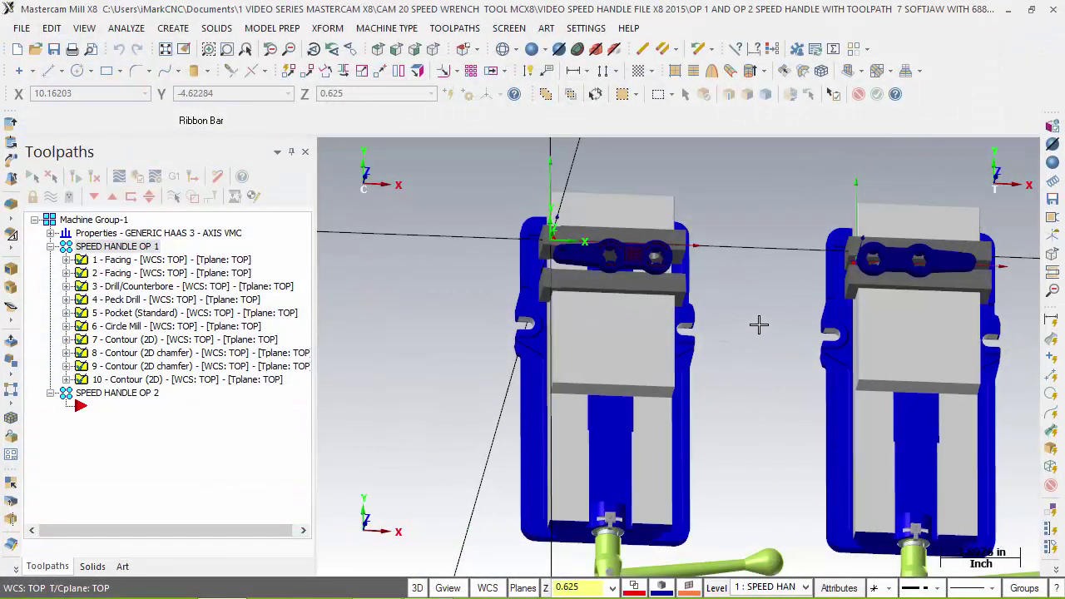
- Hide the solid speed handle in the second vise
{"action": "middle_click_drag", "start_coordinate": [759, 325], "coordinate": [741, 261]}
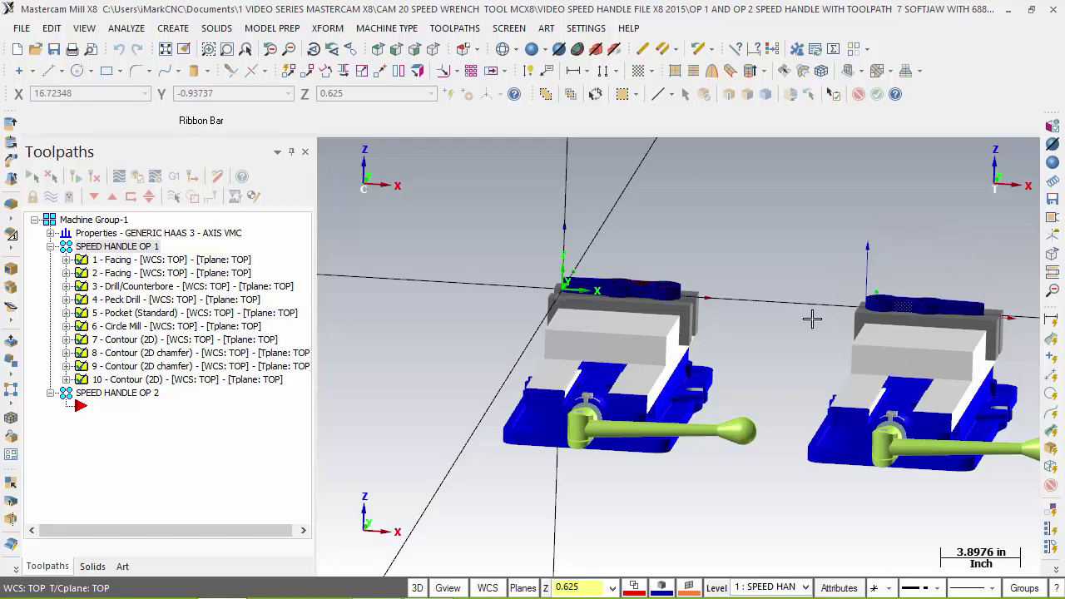
{"action": "scroll", "coordinate": [774, 321], "scroll_direction": "up", "scroll_amount": 5}
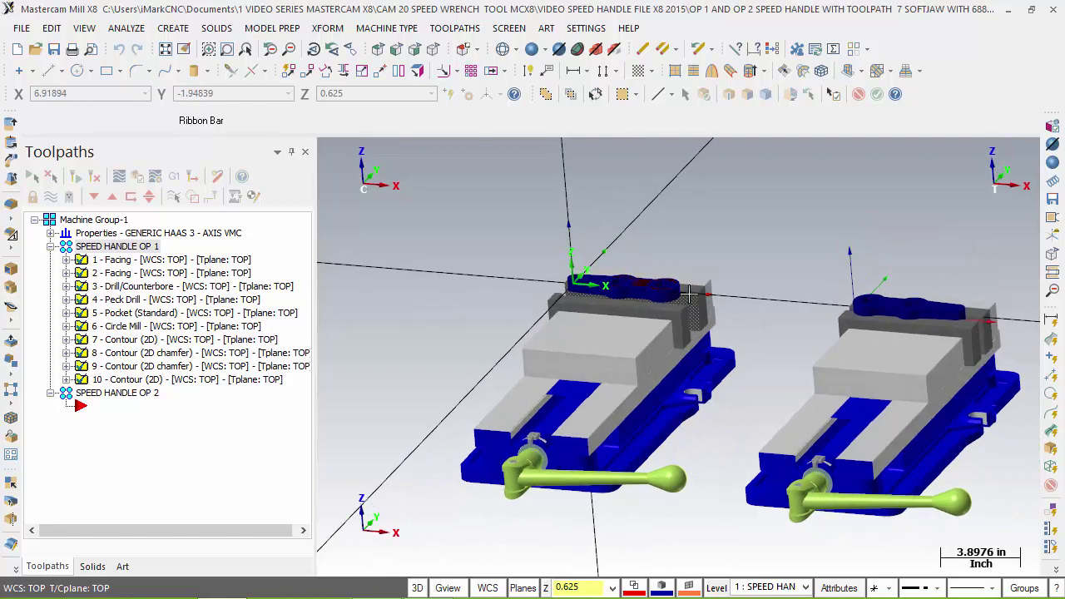
{"action": "scroll", "coordinate": [700, 298], "scroll_direction": "up", "scroll_amount": 2}
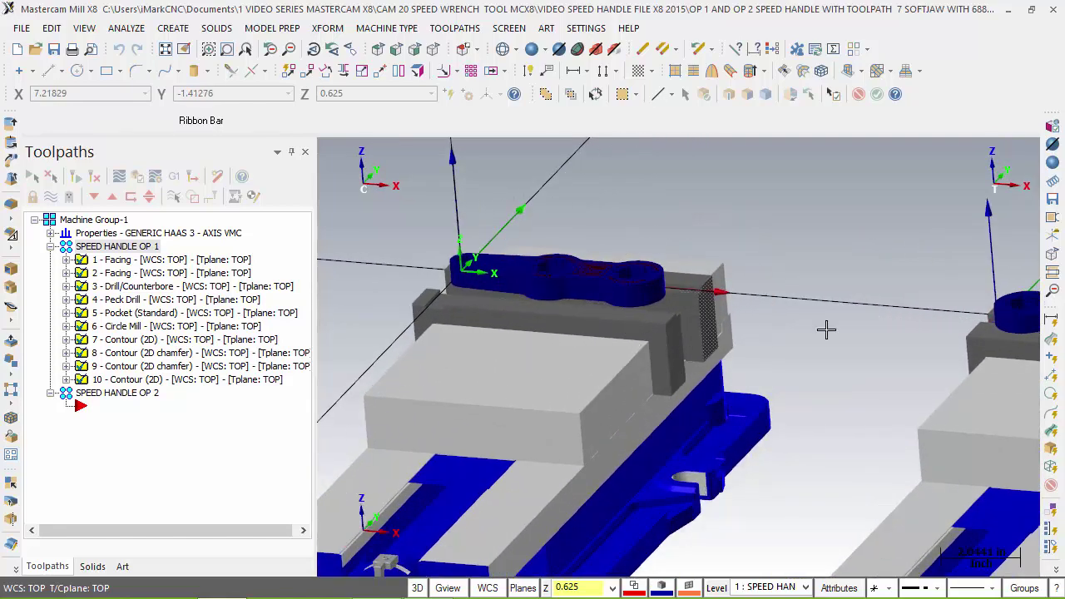
{"action": "middle_click_drag", "start_coordinate": [826, 330], "coordinate": [973, 361]}
{"action": "scroll", "coordinate": [974, 361], "scroll_direction": "down", "scroll_amount": 2}
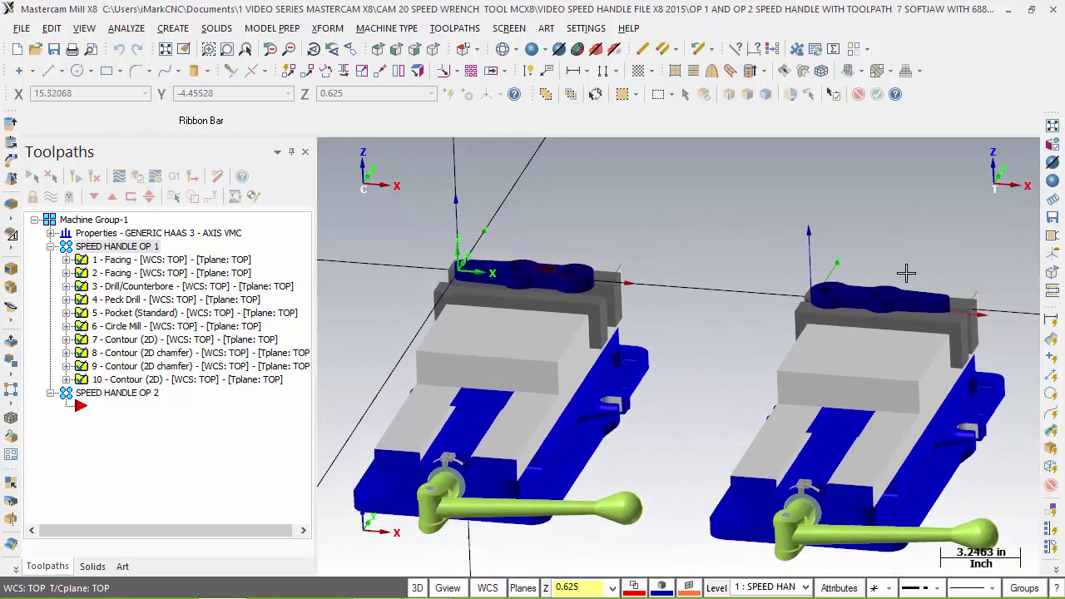
{"action": "left_click", "coordinate": [594, 96]}
{"action": "key", "text": "alt+e"}
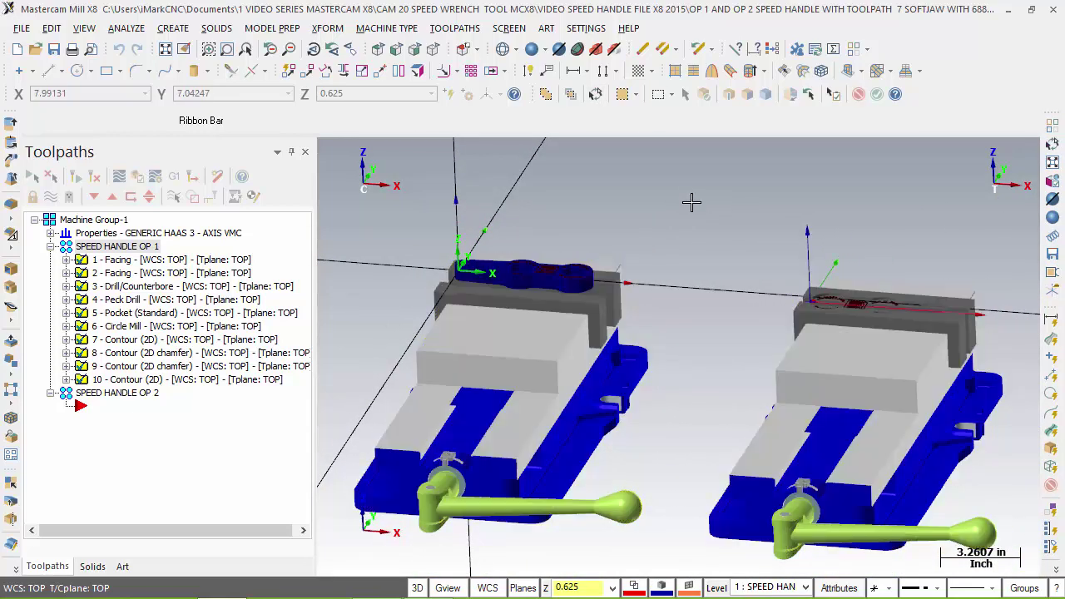
- Hide the solid speed handle in the first vise so that only its soft jaws and engraving geometry are shown
{"action": "left_click_drag", "start_coordinate": [804, 266], "coordinate": [899, 352]}
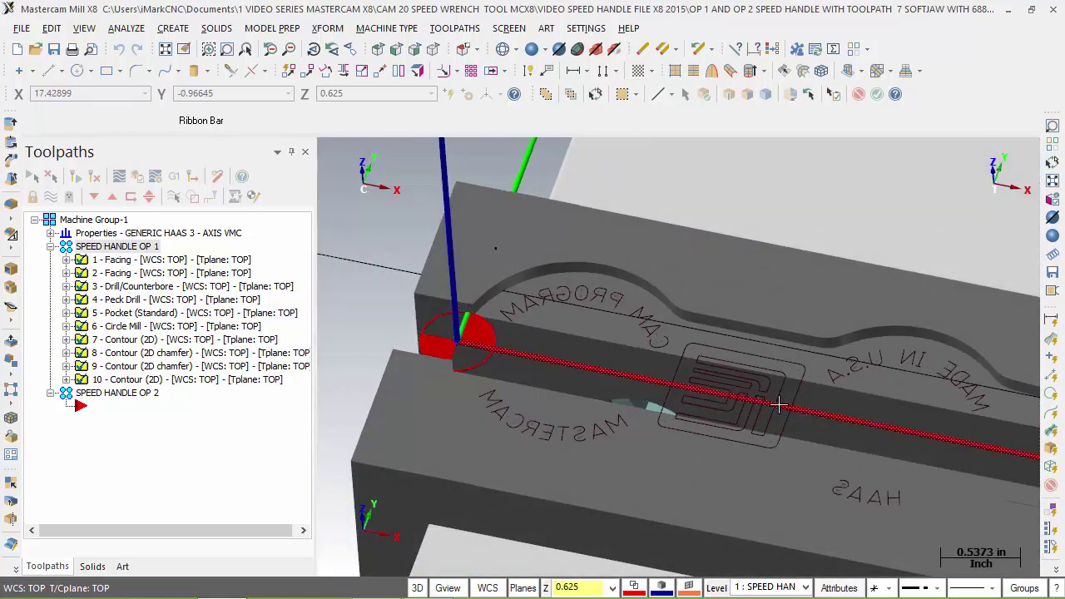
{"action": "scroll", "coordinate": [778, 406], "scroll_direction": "down", "scroll_amount": 1}
{"action": "mouse_move", "coordinate": [779, 405]}
{"action": "middle_mouse_down"}
{"action": "mouse_move", "coordinate": [752, 411]}
{"action": "mouse_move", "coordinate": [775, 368]}
{"action": "middle_mouse_up"}
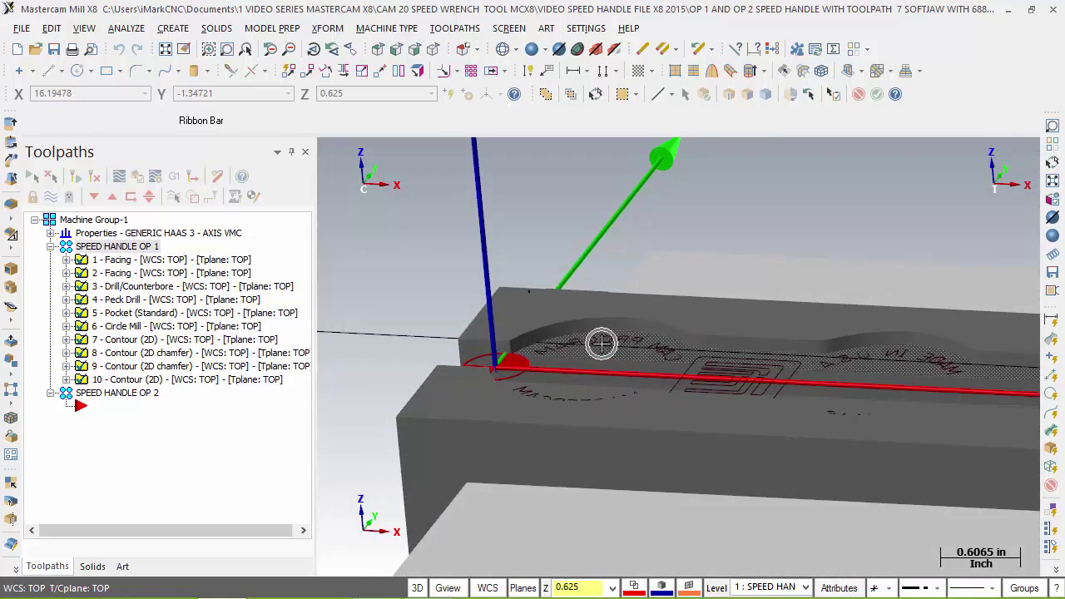
{"action": "key", "text": "F2"}
{"action": "key", "text": "F1"}
{"action": "left_click", "coordinate": [576, 275]}
{"action": "left_click", "coordinate": [648, 330]}
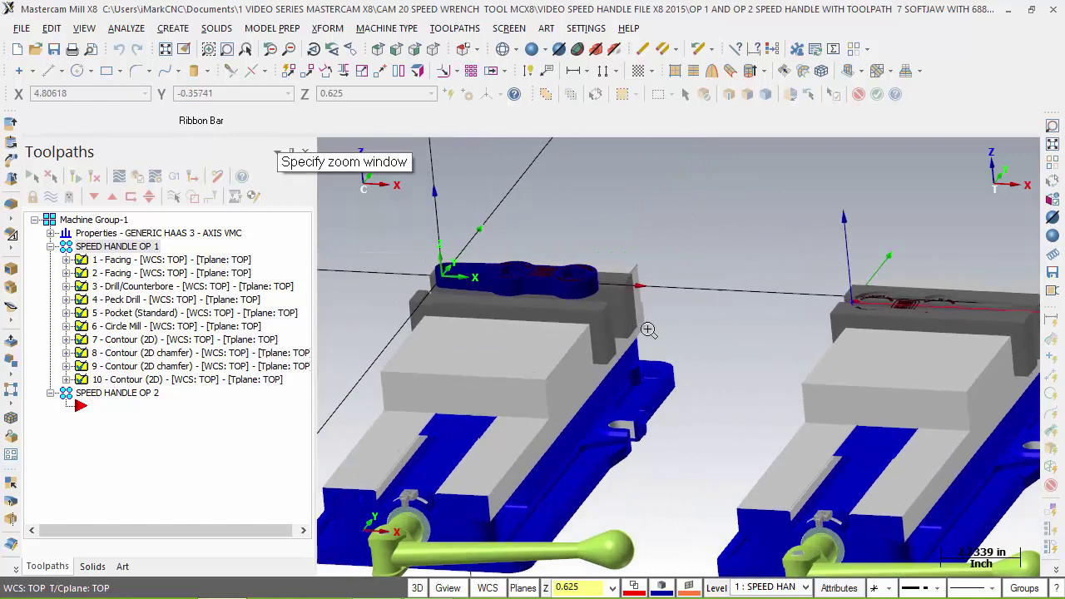
{"action": "left_click", "coordinate": [532, 240]}
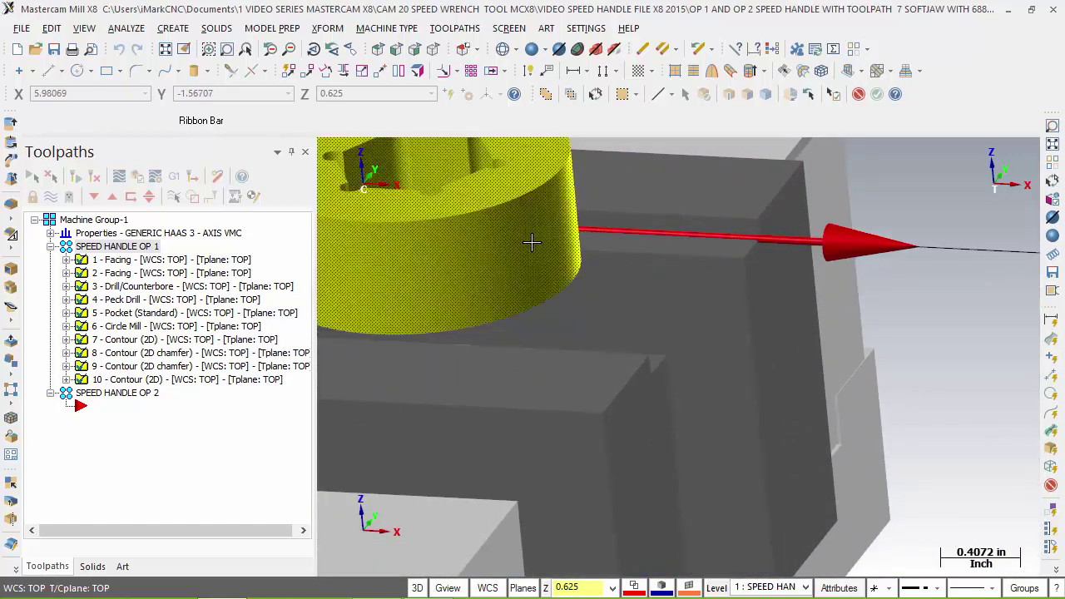
{"action": "left_click", "coordinate": [596, 94]}
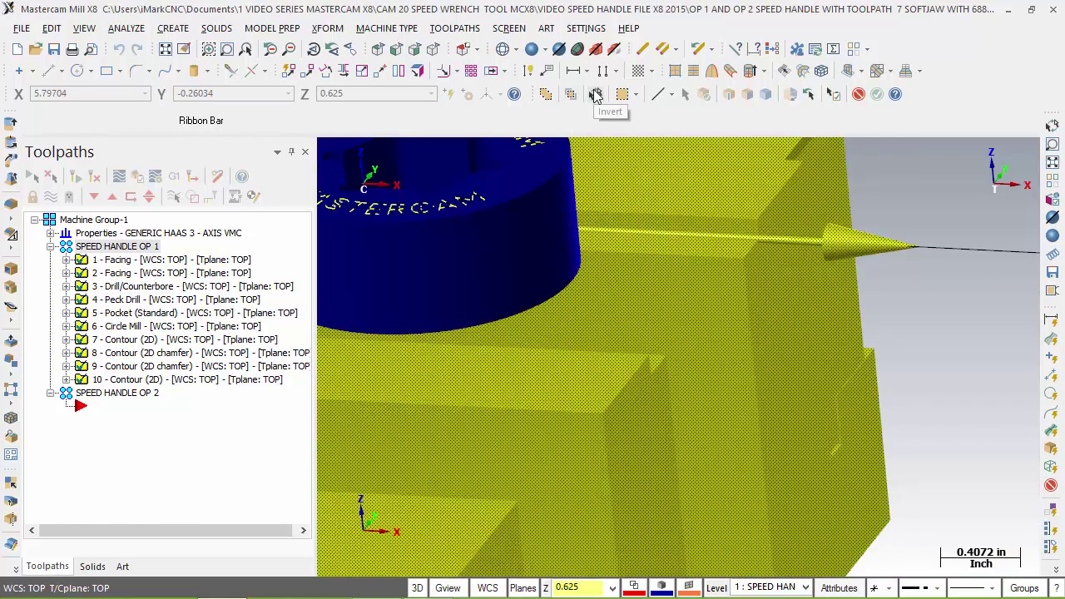
{"action": "key", "text": "alt+e"}
{"action": "scroll", "coordinate": [670, 260], "scroll_direction": "down", "scroll_amount": 5}
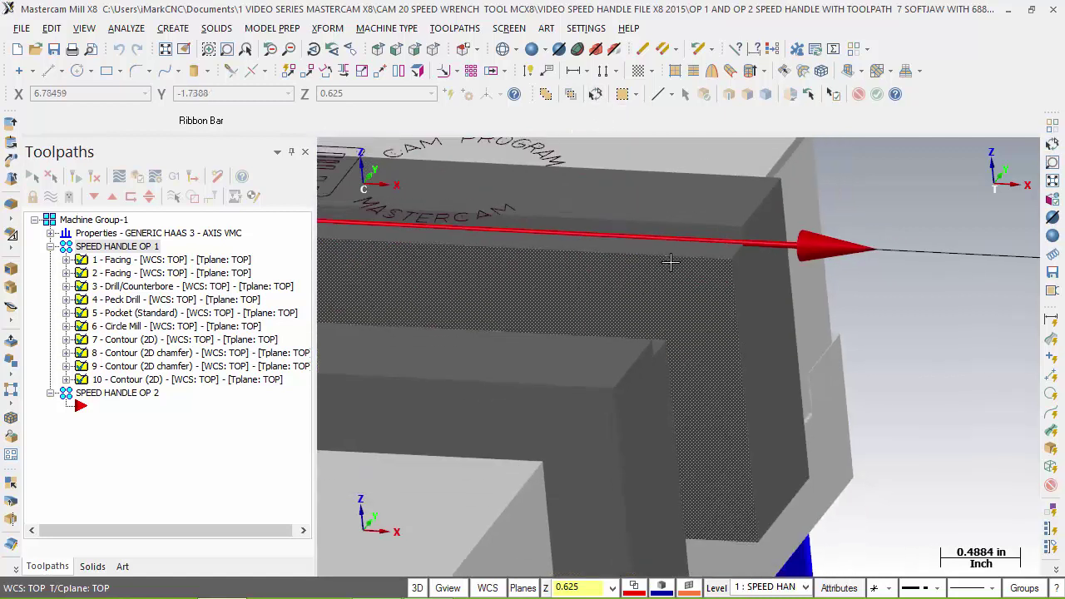
{"action": "scroll", "coordinate": [656, 255], "scroll_direction": "down", "scroll_amount": 8}
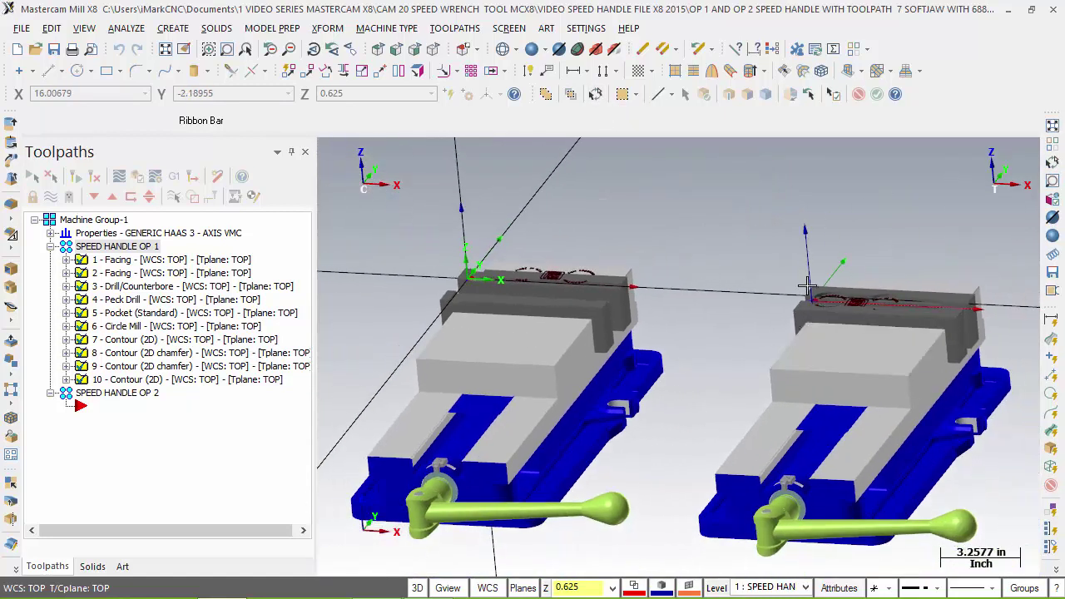
- Examine the second vise's soft jaws and their origin up close, then from the top with both vises in view
{"action": "key", "text": "F1"}
{"action": "left_click", "coordinate": [798, 282]}
{"action": "left_click", "coordinate": [861, 328]}
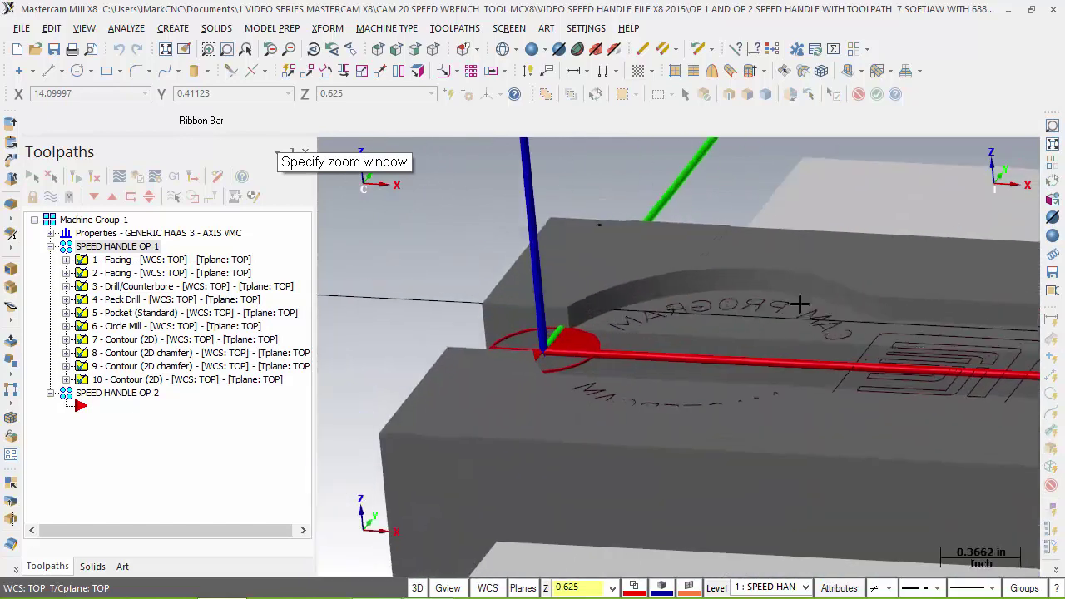
{"action": "key", "text": "alt+1"}
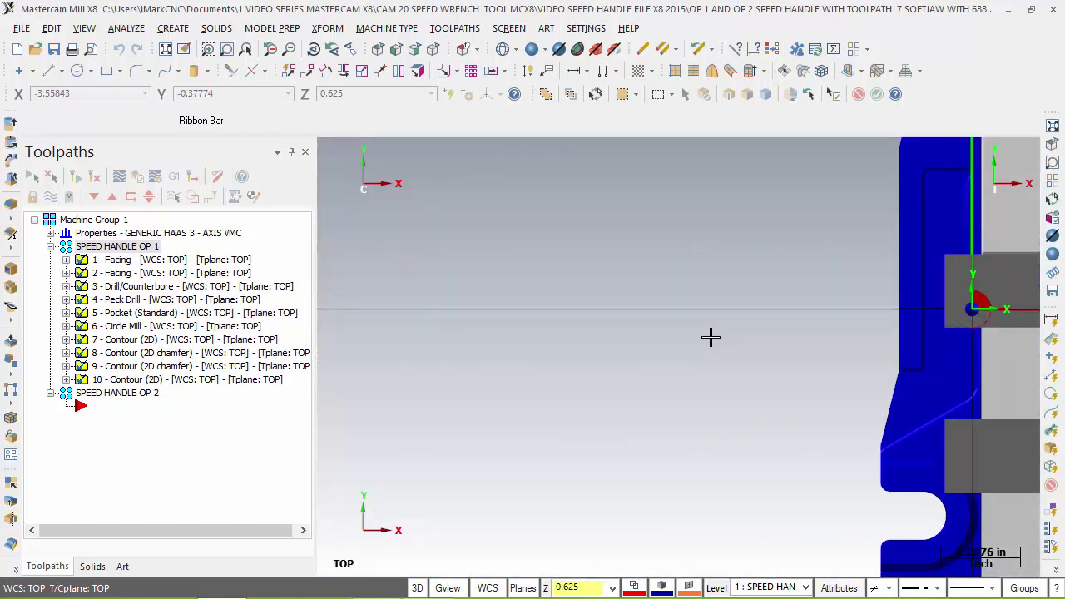
{"action": "key", "text": "alt+F1"}
{"action": "key", "text": "F1"}
{"action": "left_click", "coordinate": [696, 217]}
{"action": "left_click", "coordinate": [753, 277]}
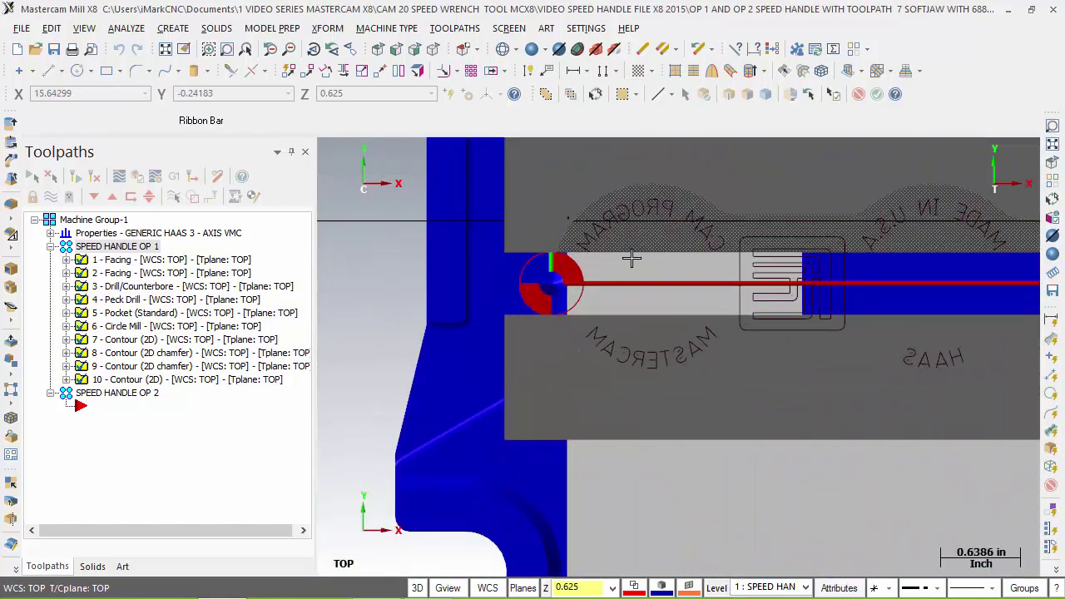
{"action": "key", "text": "alt+F1"}
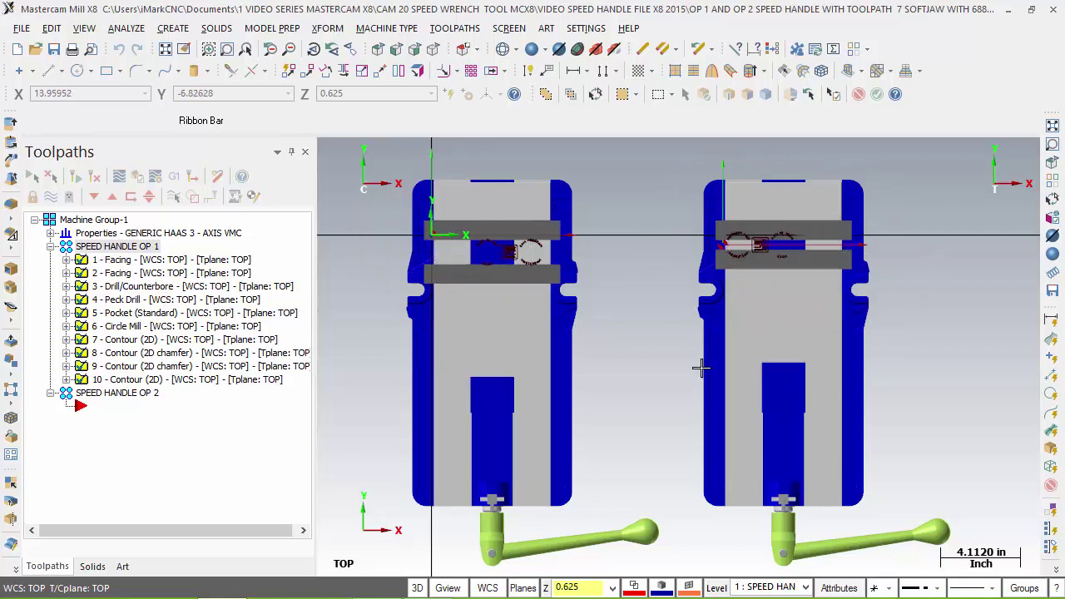
- Bring back the hidden speed handles and show both vises in a tilted view
{"action": "mouse_move", "coordinate": [697, 366]}
{"action": "middle_mouse_down"}
{"action": "mouse_move", "coordinate": [699, 280]}
{"action": "mouse_move", "coordinate": [697, 301]}
{"action": "middle_mouse_up"}
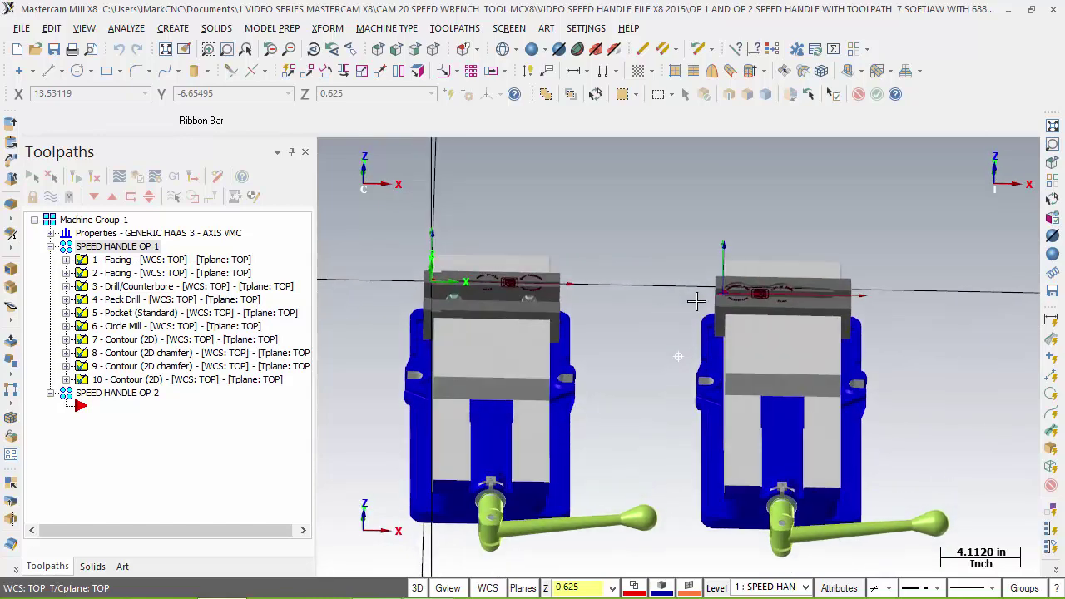
{"action": "key", "text": "alt+1"}
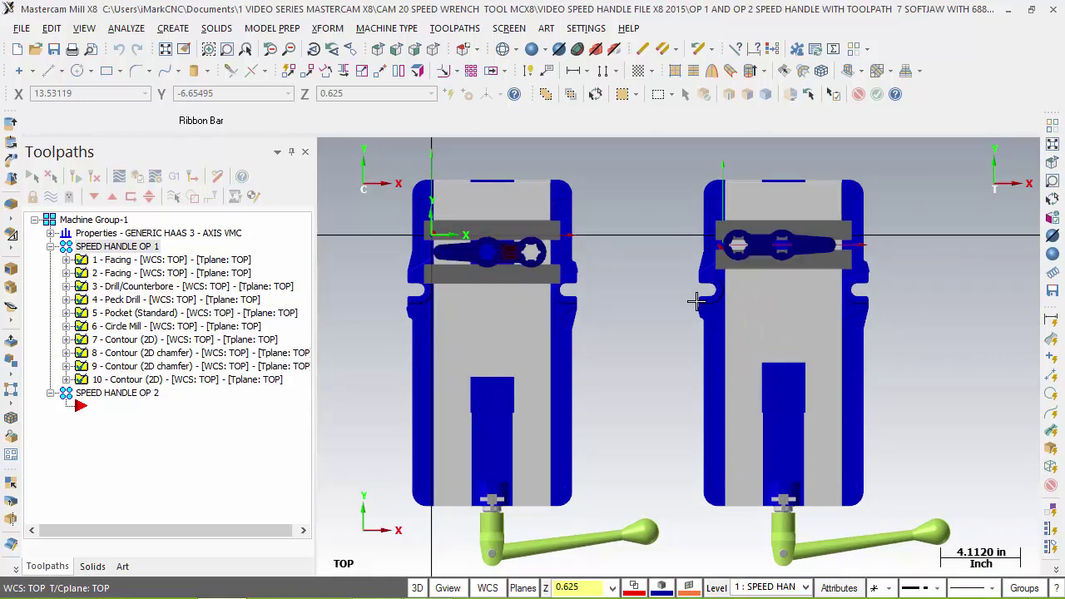
{"action": "mouse_move", "coordinate": [649, 349]}
{"action": "middle_mouse_down"}
{"action": "mouse_move", "coordinate": [655, 264]}
{"action": "mouse_move", "coordinate": [633, 263]}
{"action": "middle_mouse_up"}
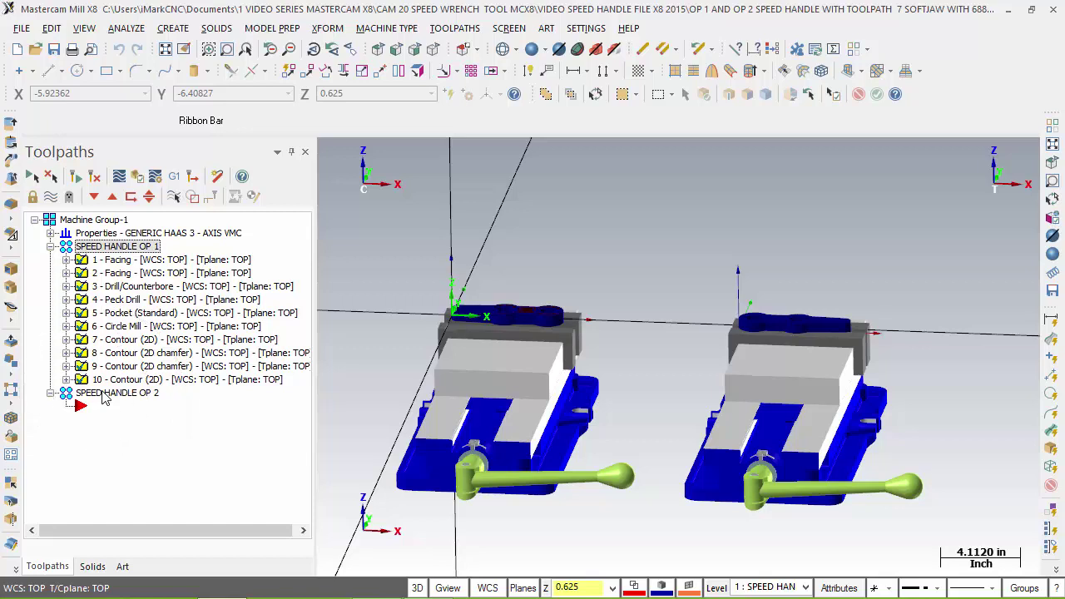
- Check which NC file and program number the second and first facing operations are assigned to, and collapse both operations
{"action": "left_click", "coordinate": [104, 395]}
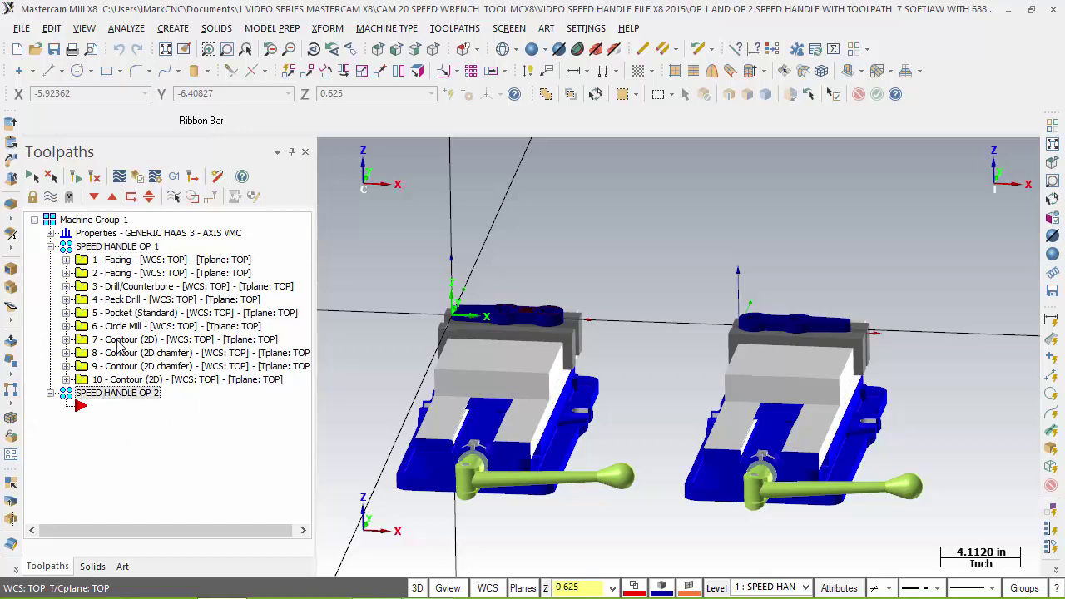
{"action": "left_click", "coordinate": [67, 273]}
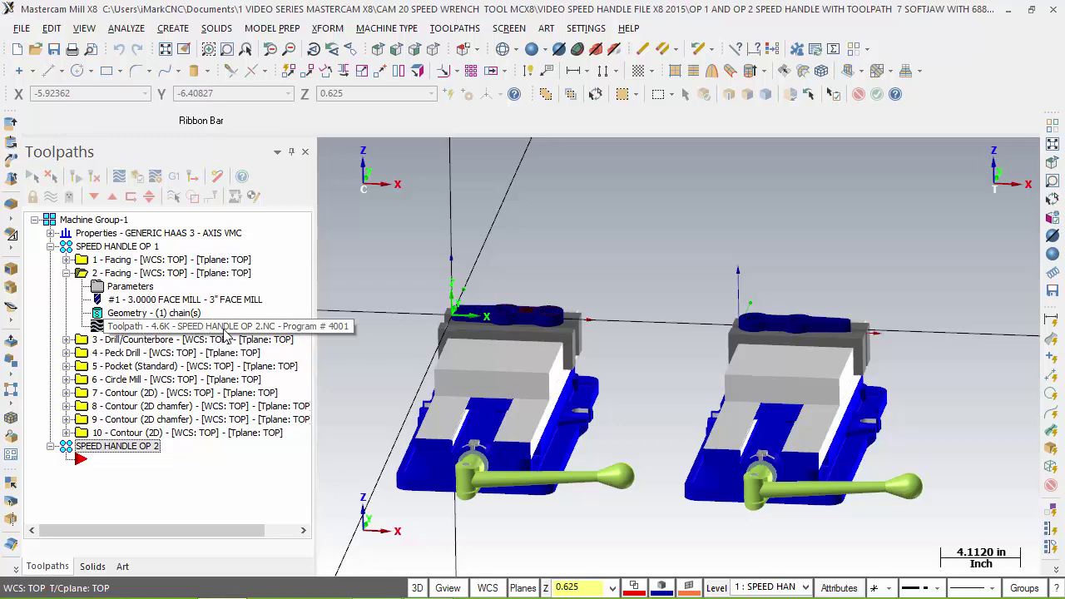
{"action": "left_click", "coordinate": [67, 273]}
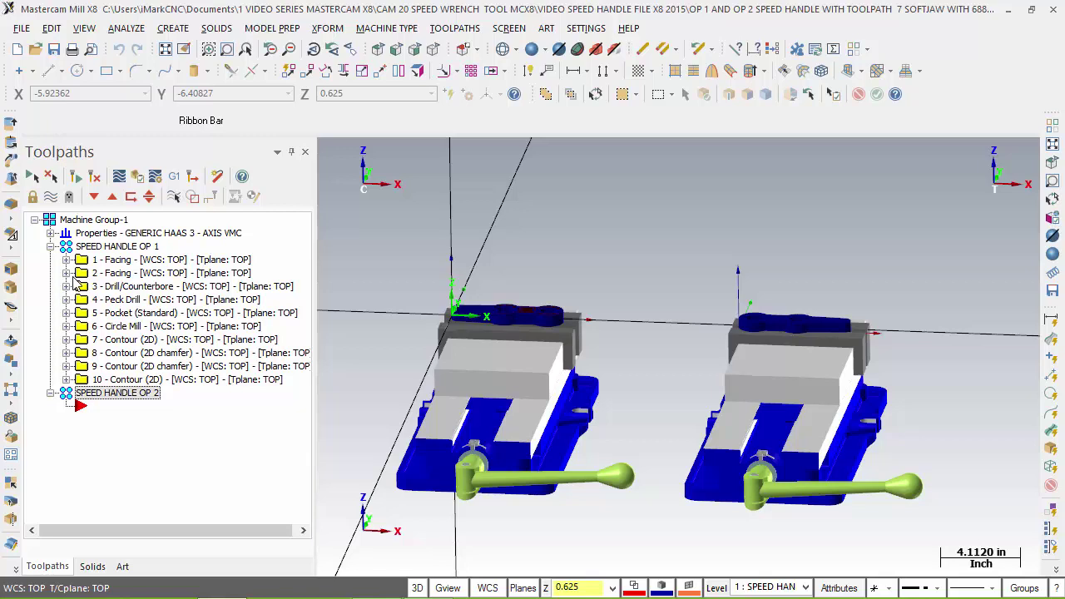
{"action": "left_click", "coordinate": [66, 260]}
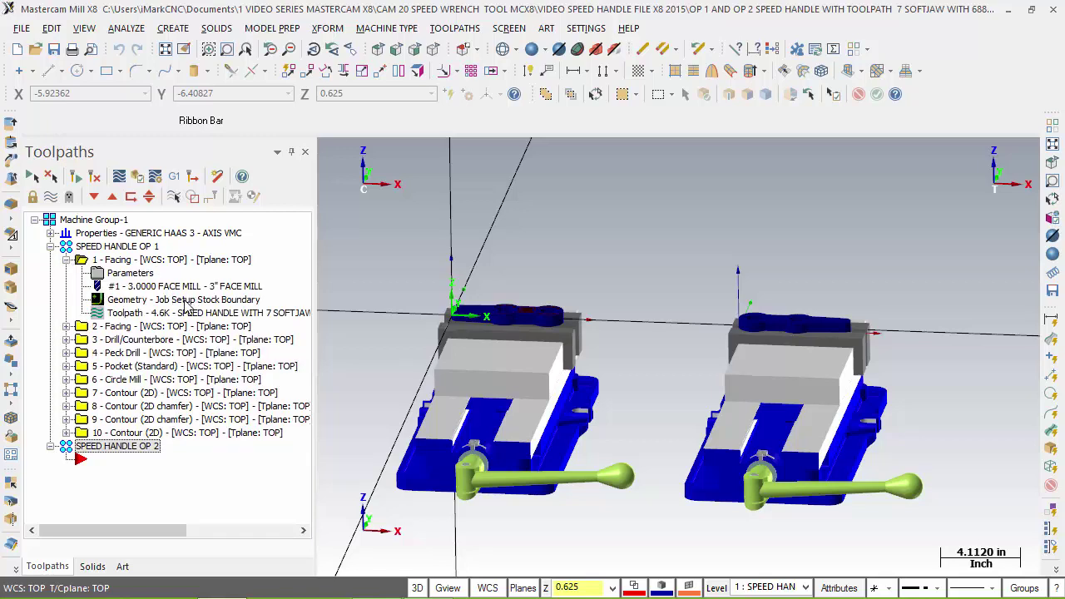
{"action": "left_click", "coordinate": [228, 319]}
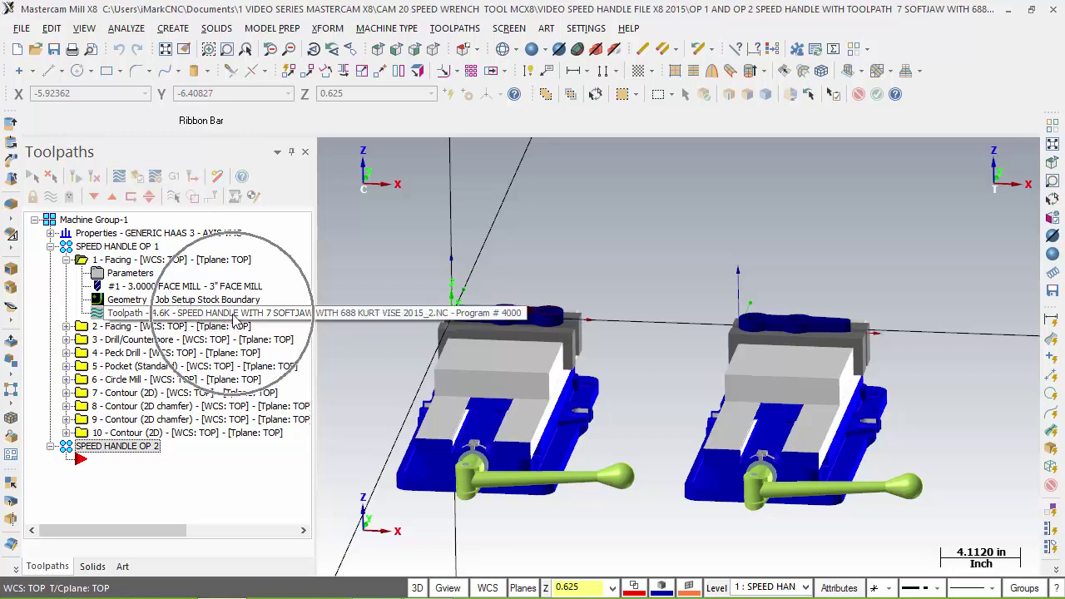
{"action": "left_click", "coordinate": [67, 260]}
- Change the NC file name of all operations in the SPEED HANDLE OP 1 group to SPEED HANDLE
{"action": "left_click", "coordinate": [98, 248]}
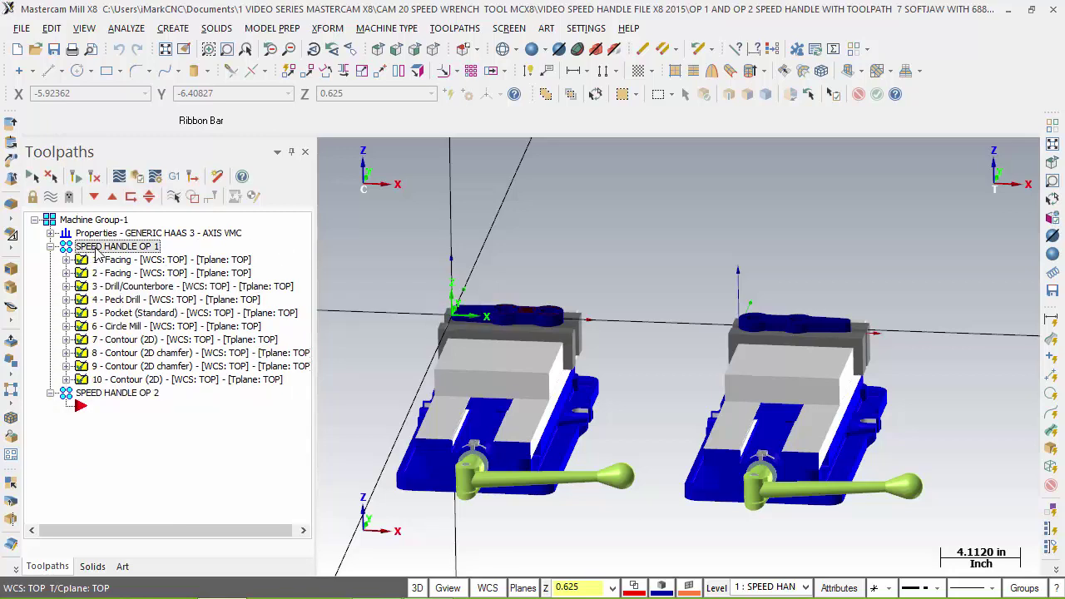
{"action": "right_click", "coordinate": [98, 252]}
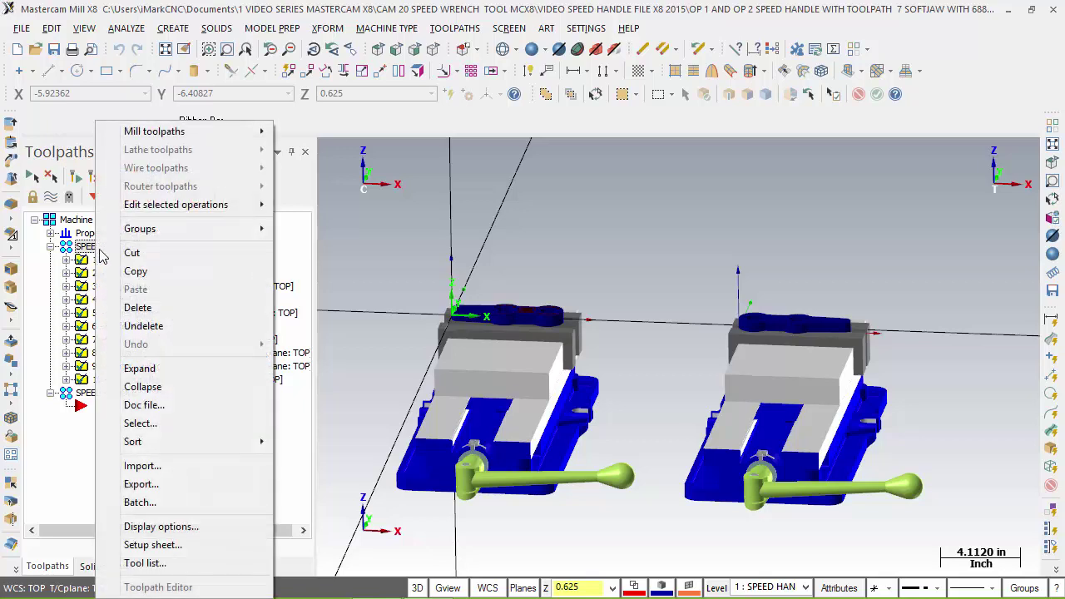
{"action": "mouse_move", "coordinate": [190, 213]}
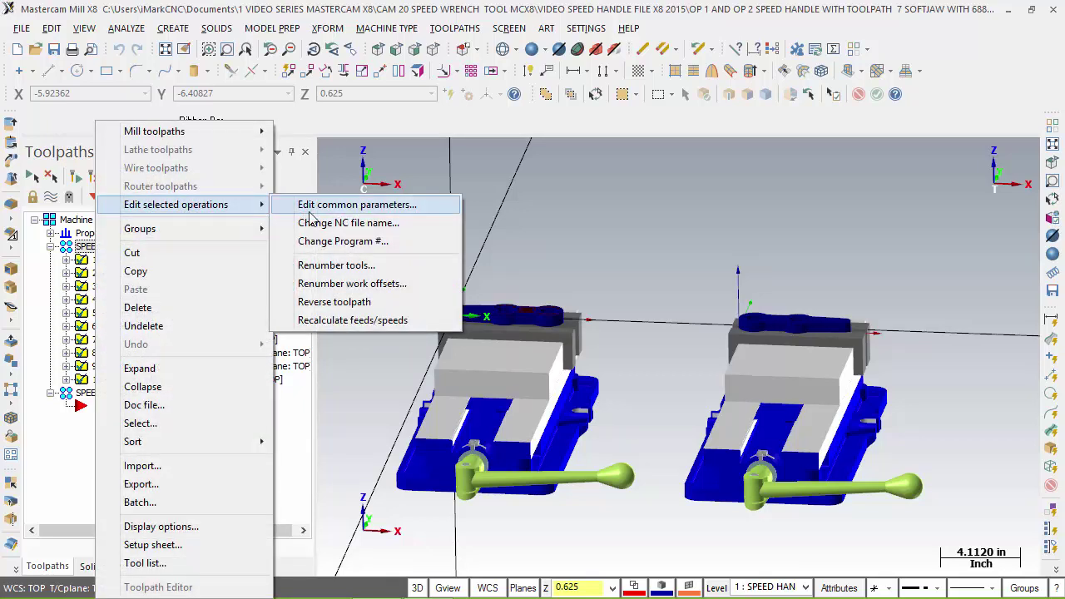
{"action": "left_click", "coordinate": [333, 222]}
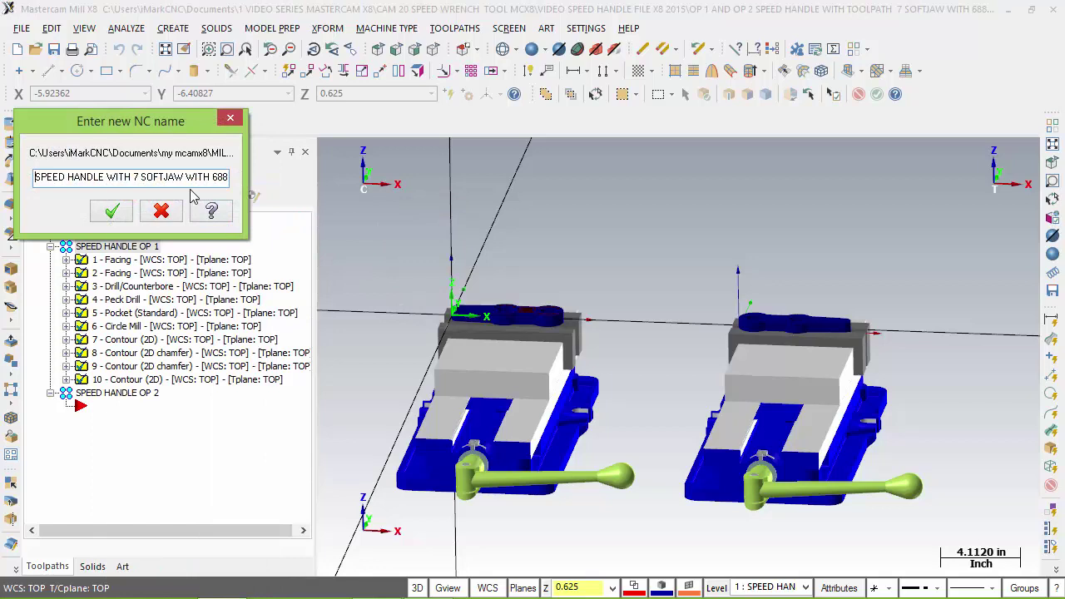
{"action": "type", "text": "S"}
{"action": "key", "text": "BackSpace"}
{"action": "left_click_drag", "start_coordinate": [227, 178], "coordinate": [4, 183]}
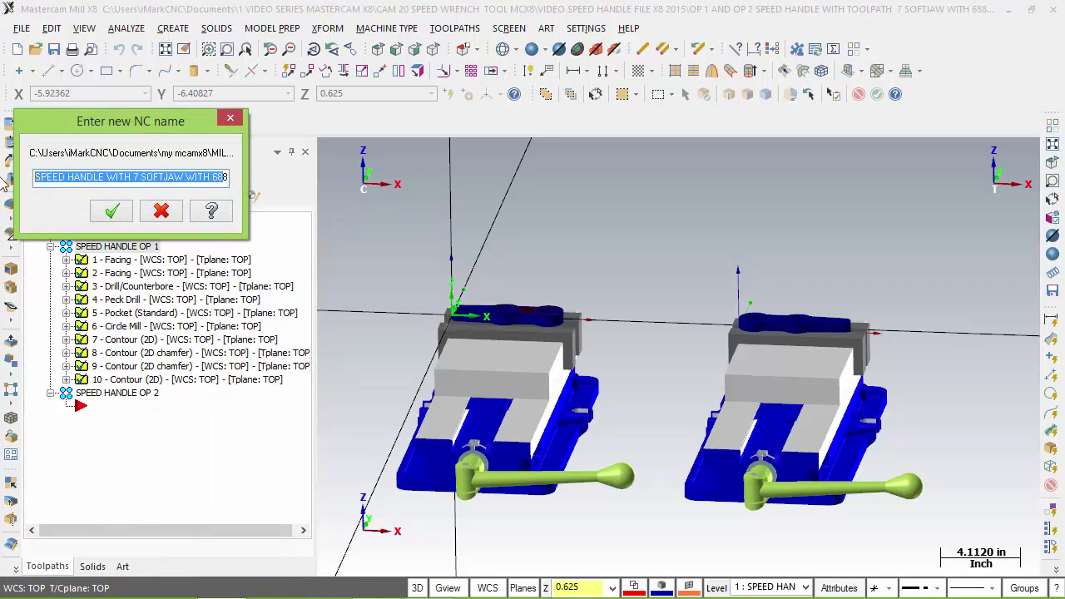
{"action": "key", "text": "End"}
{"action": "key", "text": "shift+Home"}
{"action": "type", "text": "SP"}
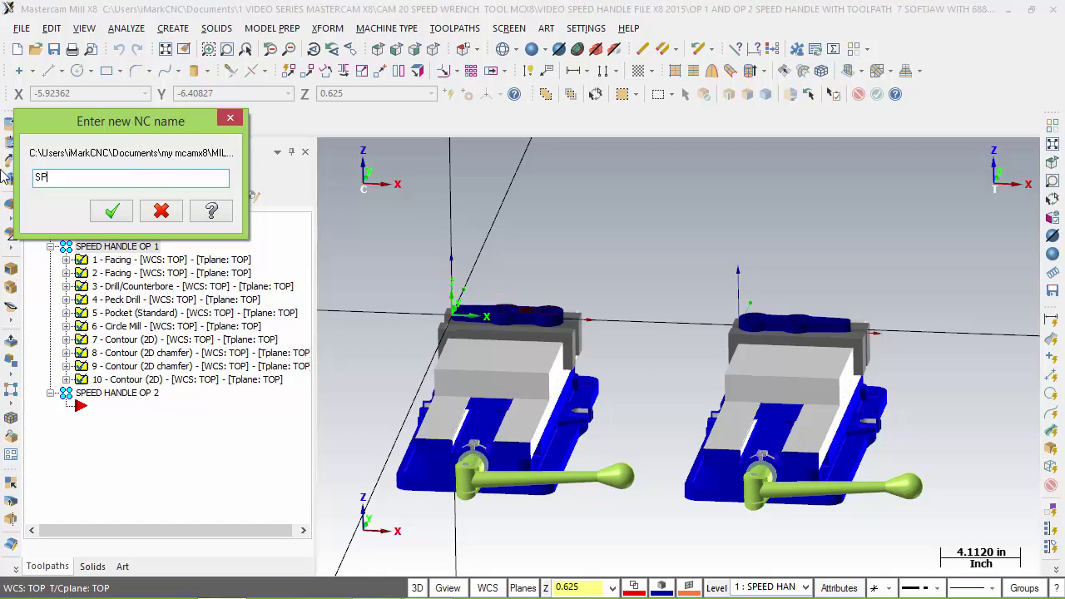
{"action": "type", "text": "EED HANDLE"}
{"action": "left_click", "coordinate": [110, 215]}
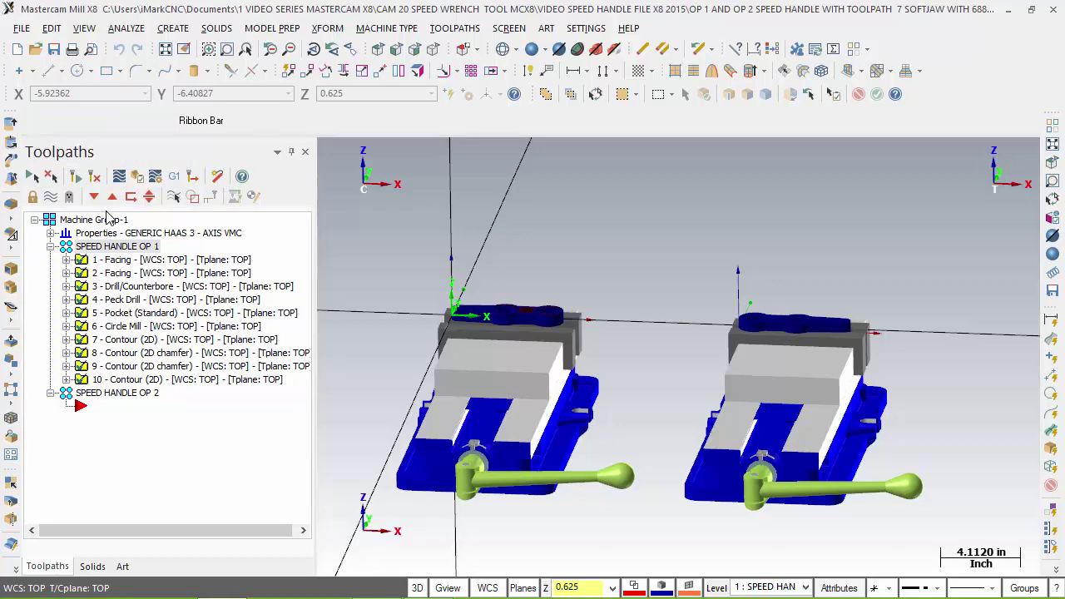
- Post the selected operations and save the NC file as SPEED HANDLE in the Mill NC folder
{"action": "left_click", "coordinate": [172, 181]}
{"action": "left_click", "coordinate": [124, 423]}
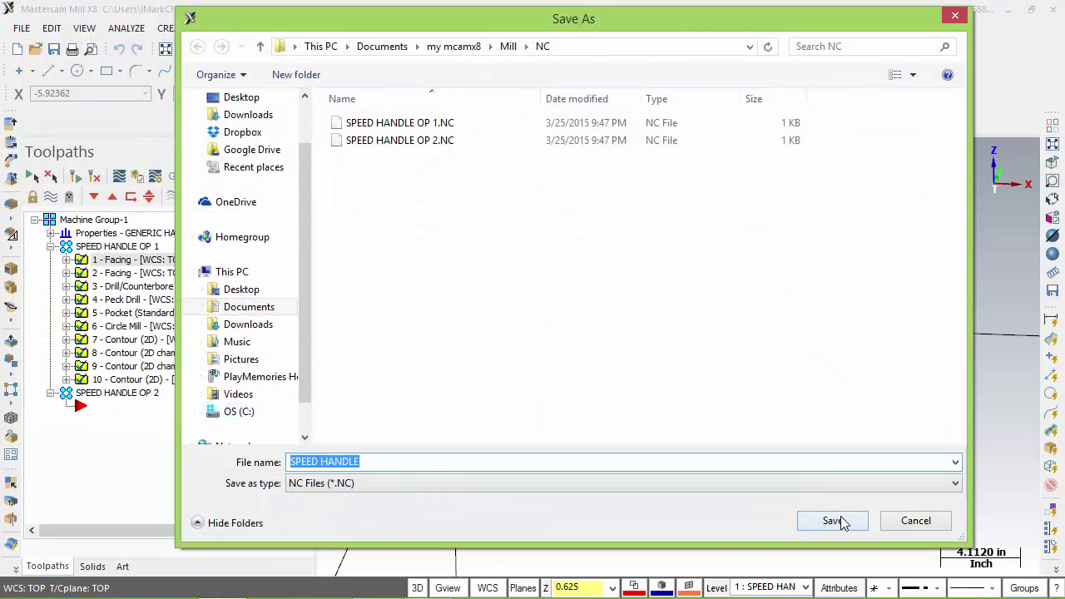
{"action": "left_click", "coordinate": [832, 521]}
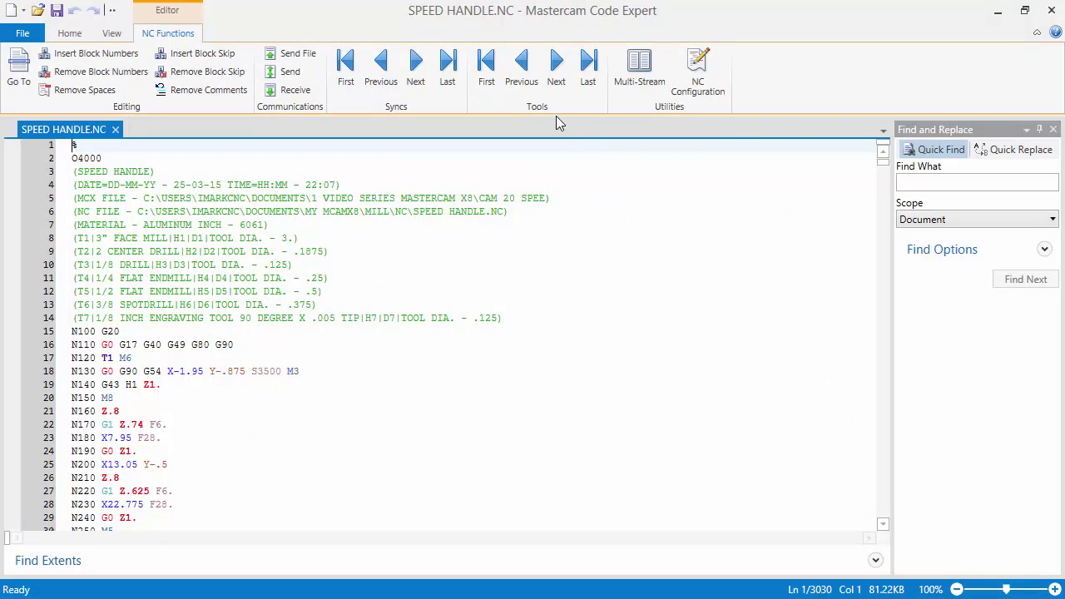
- Step through the tool changes T1 to T7 in the posted code to check each work offset, and close the code editor
{"action": "left_click", "coordinate": [556, 64]}
{"action": "left_click", "coordinate": [556, 63]}
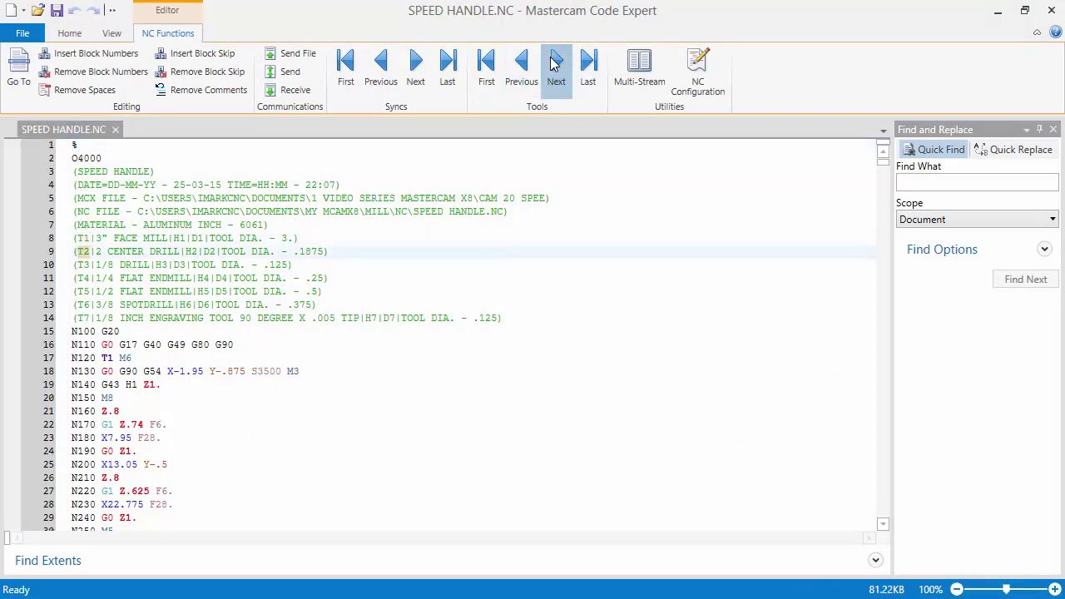
{"action": "left_click", "coordinate": [557, 63]}
{"action": "left_click", "coordinate": [556, 63]}
{"action": "left_click", "coordinate": [556, 63]}
{"action": "left_click", "coordinate": [556, 64]}
{"action": "left_click", "coordinate": [556, 63]}
{"action": "left_click", "coordinate": [556, 63]}
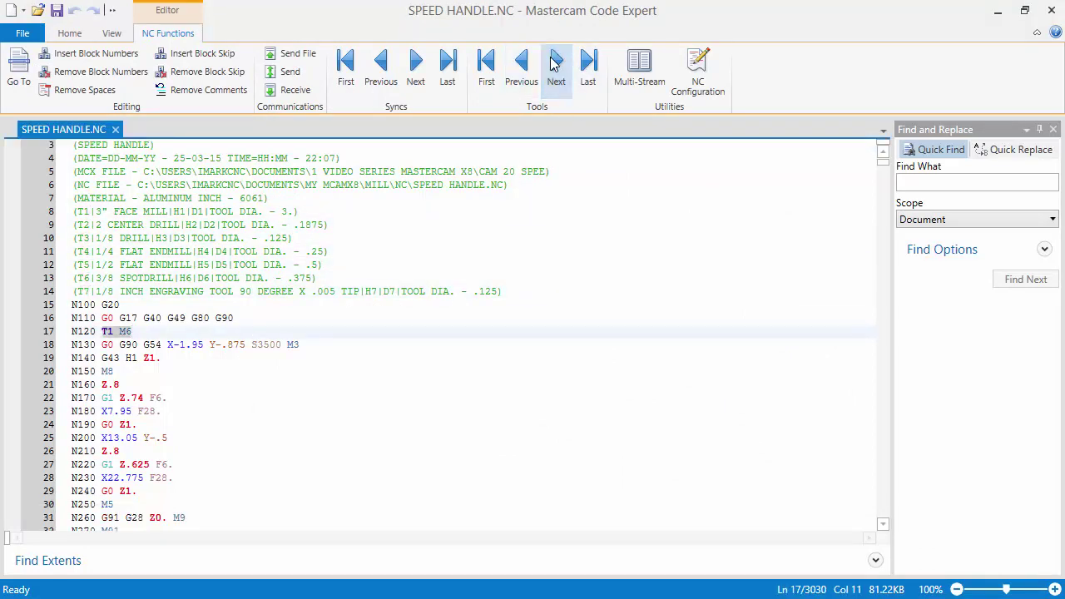
{"action": "left_click", "coordinate": [556, 63]}
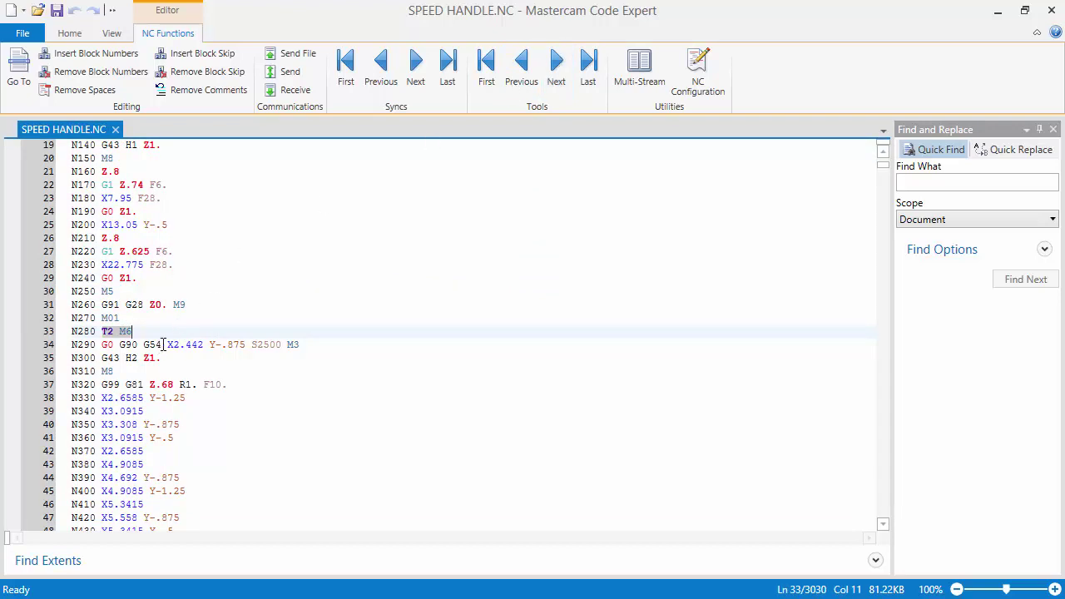
{"action": "left_click", "coordinate": [556, 70]}
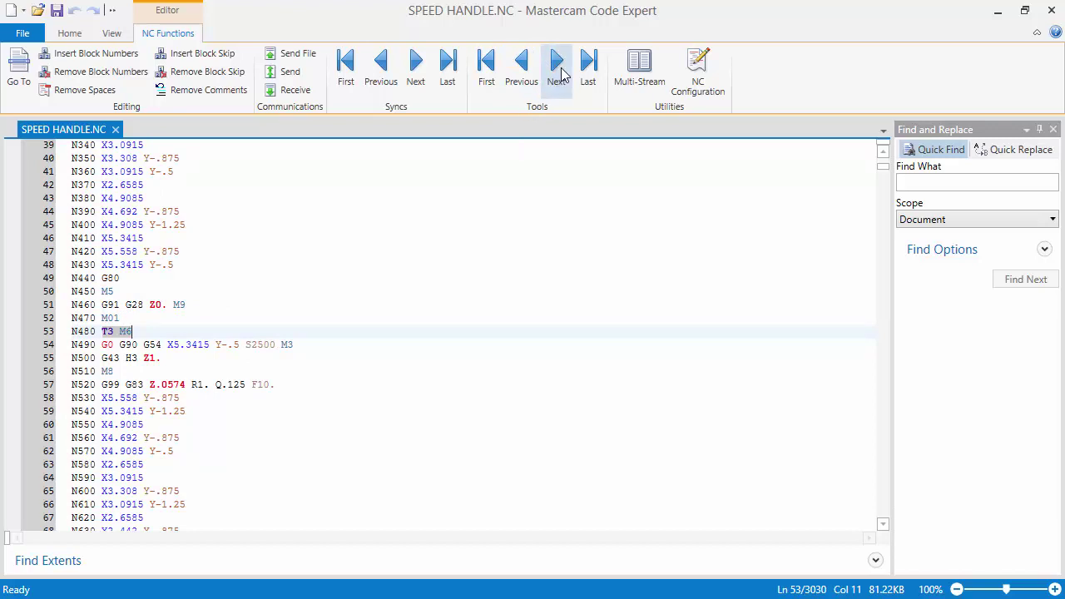
{"action": "left_click", "coordinate": [562, 74]}
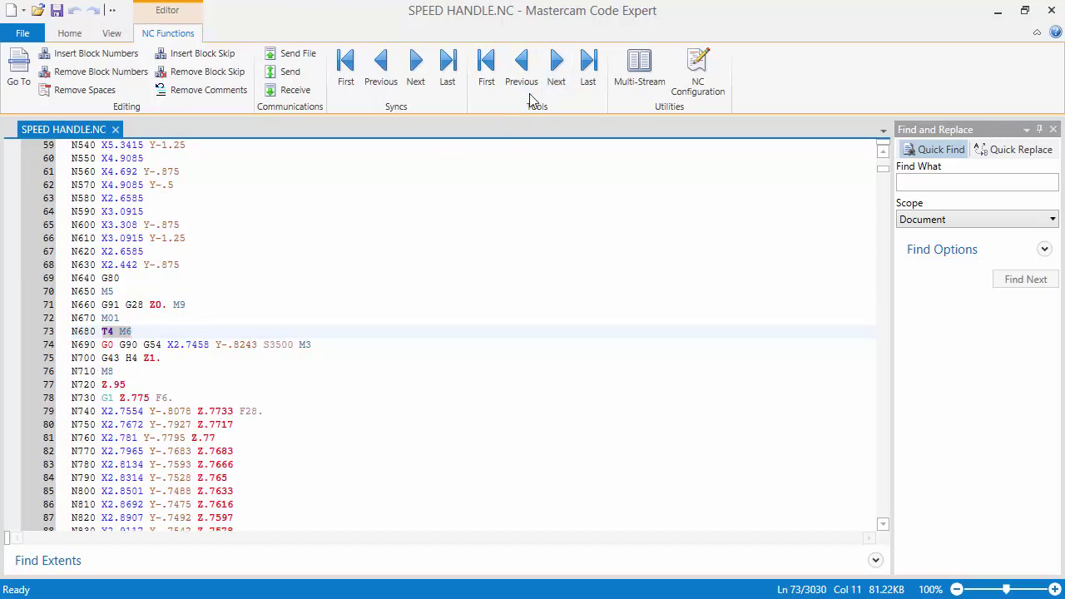
{"action": "left_click", "coordinate": [557, 71]}
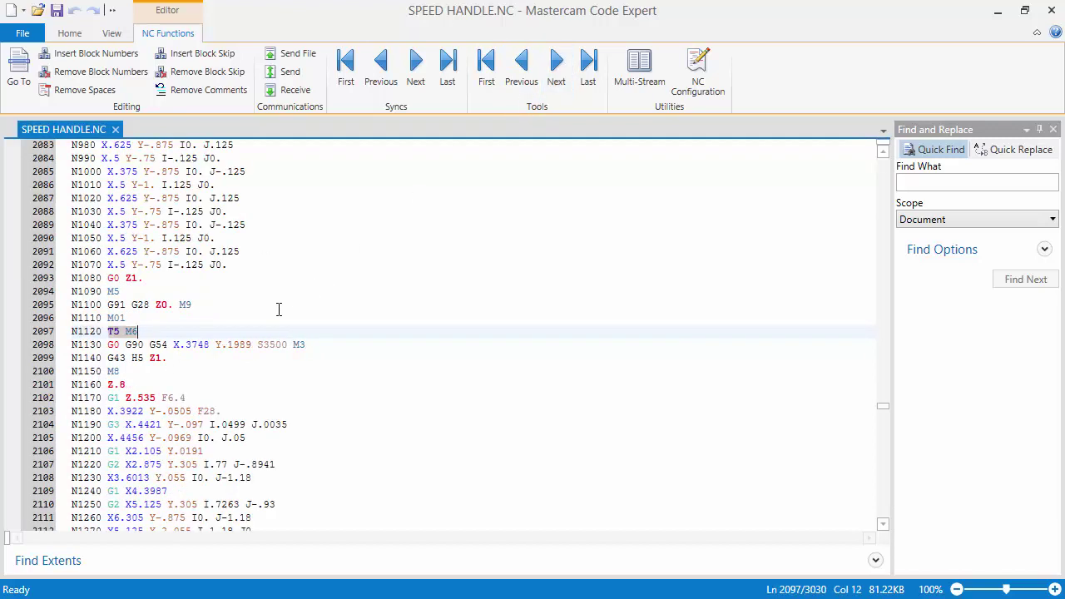
{"action": "left_click", "coordinate": [557, 73]}
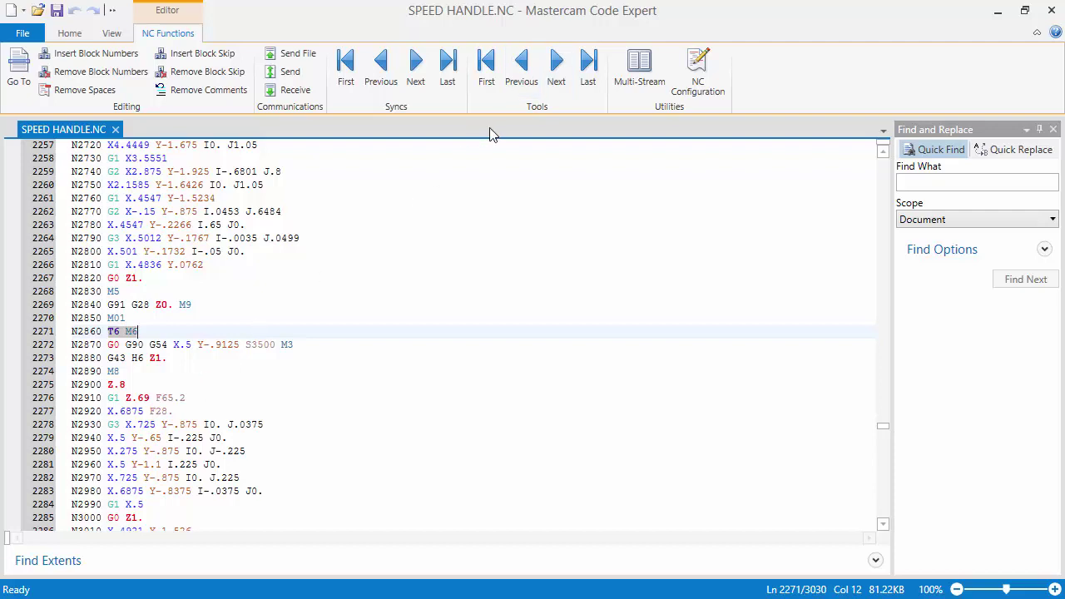
{"action": "left_click", "coordinate": [557, 73]}
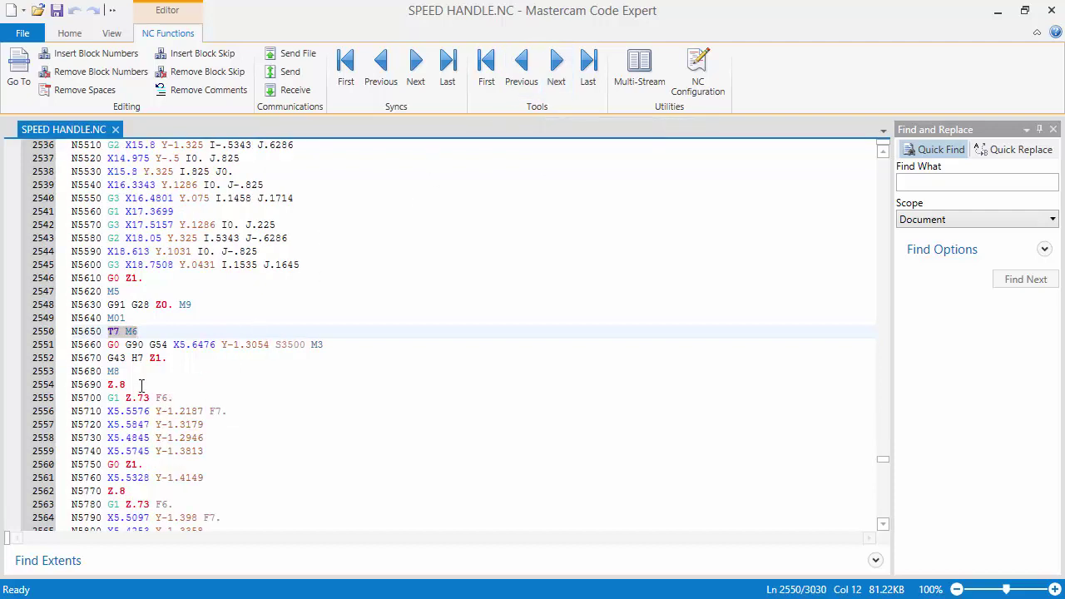
{"action": "left_click", "coordinate": [556, 69]}
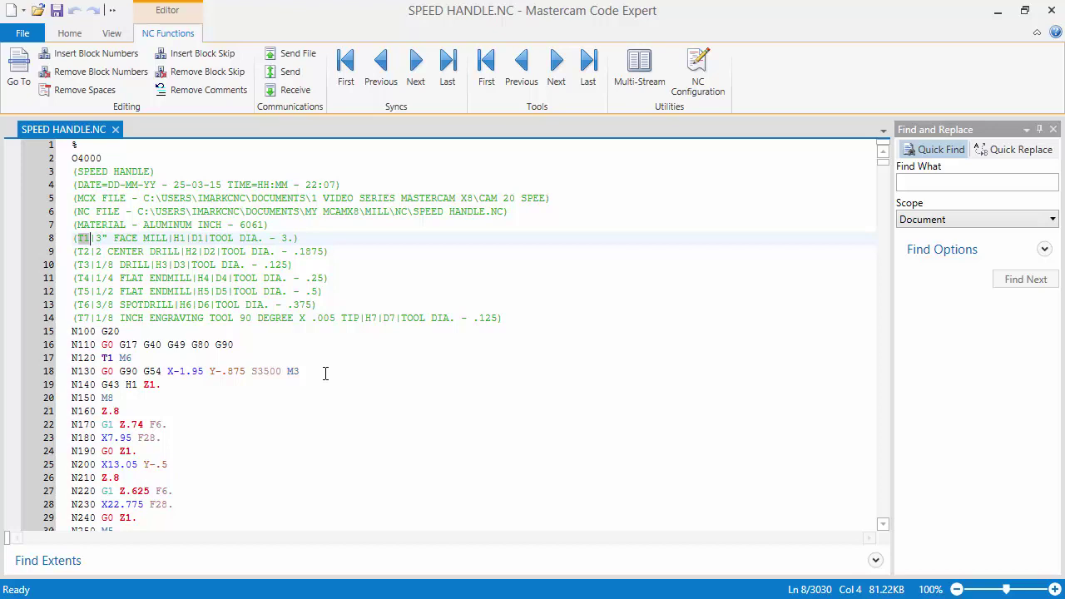
{"action": "left_click", "coordinate": [1051, 10]}
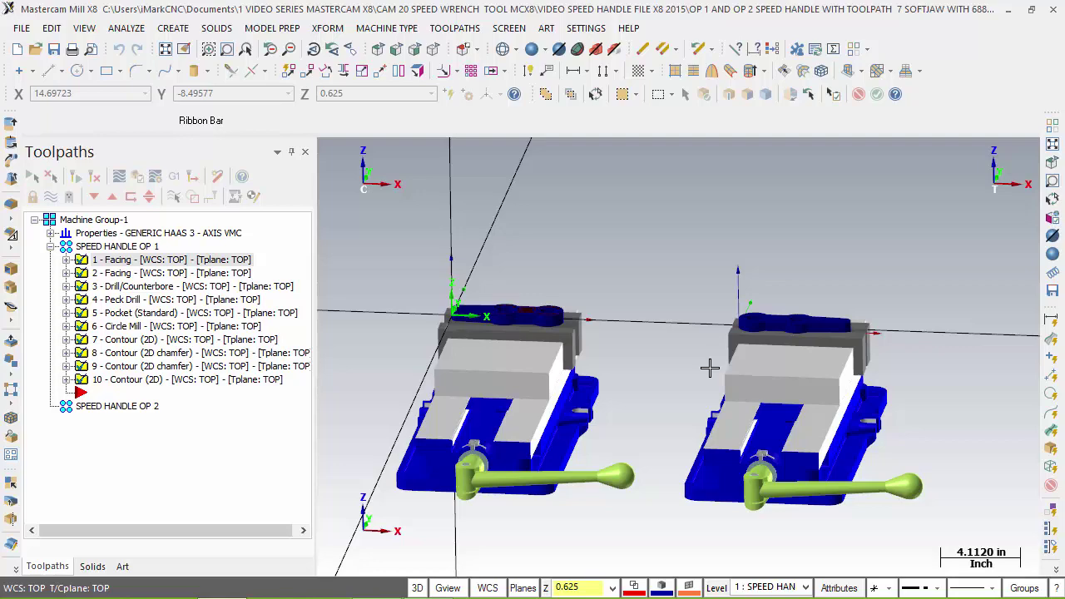
{"action": "key", "text": "alt+1"}
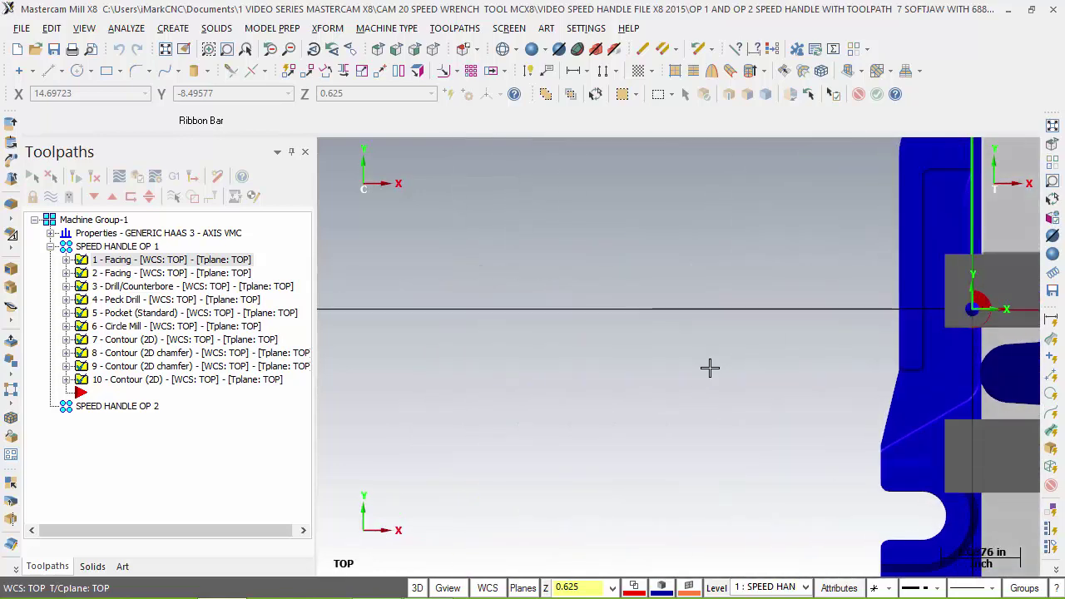